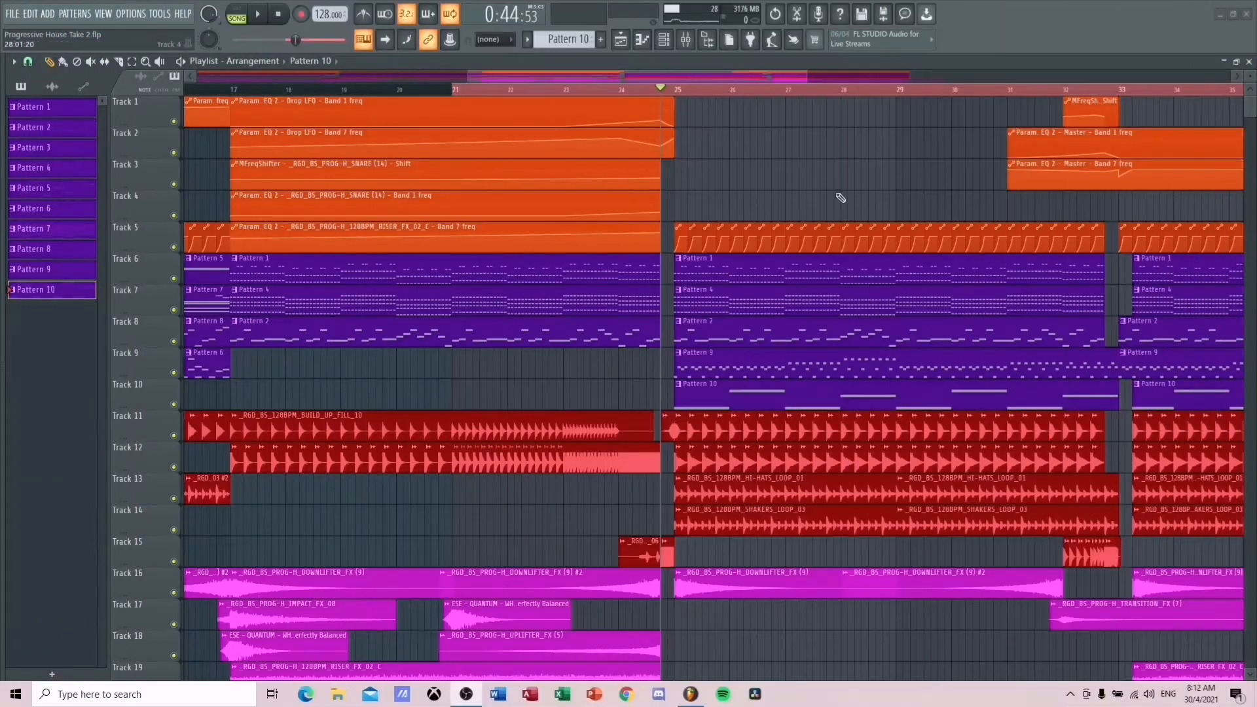
- Mute the melodic pattern tracks 6 to 10 and play the first drop with only drums and effects
drag(806, 78, 957, 142)
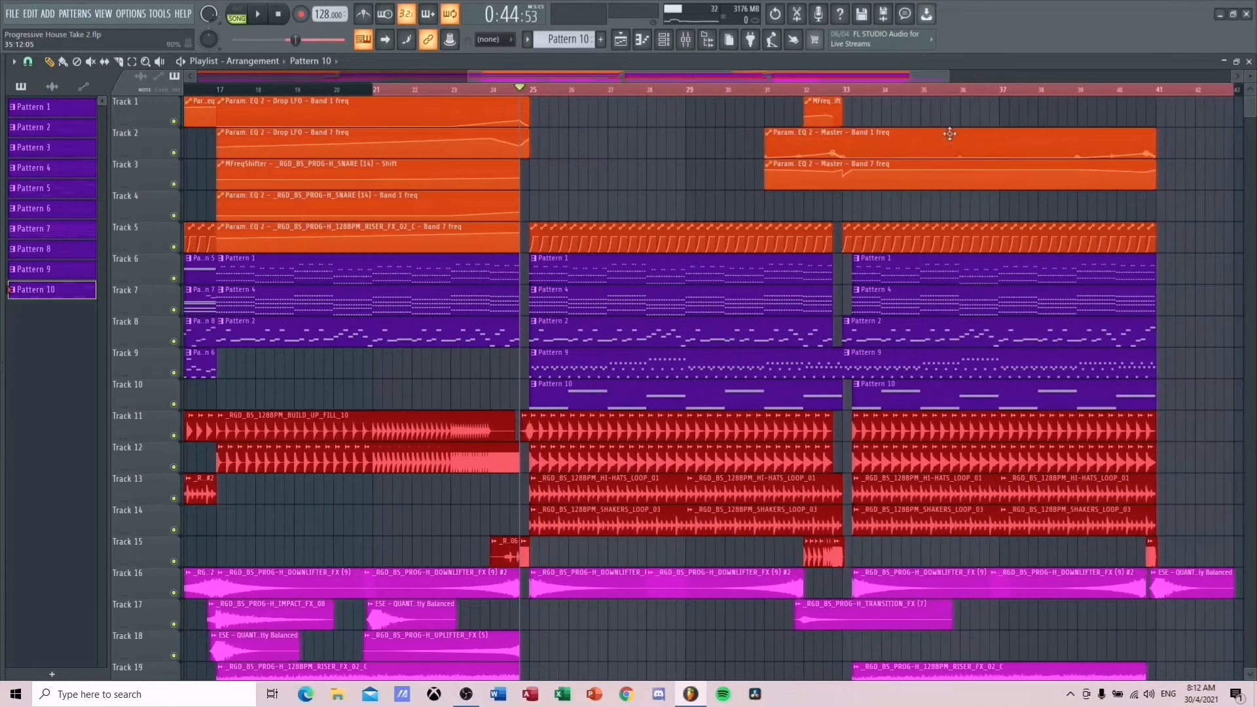
drag(942, 74, 802, 108)
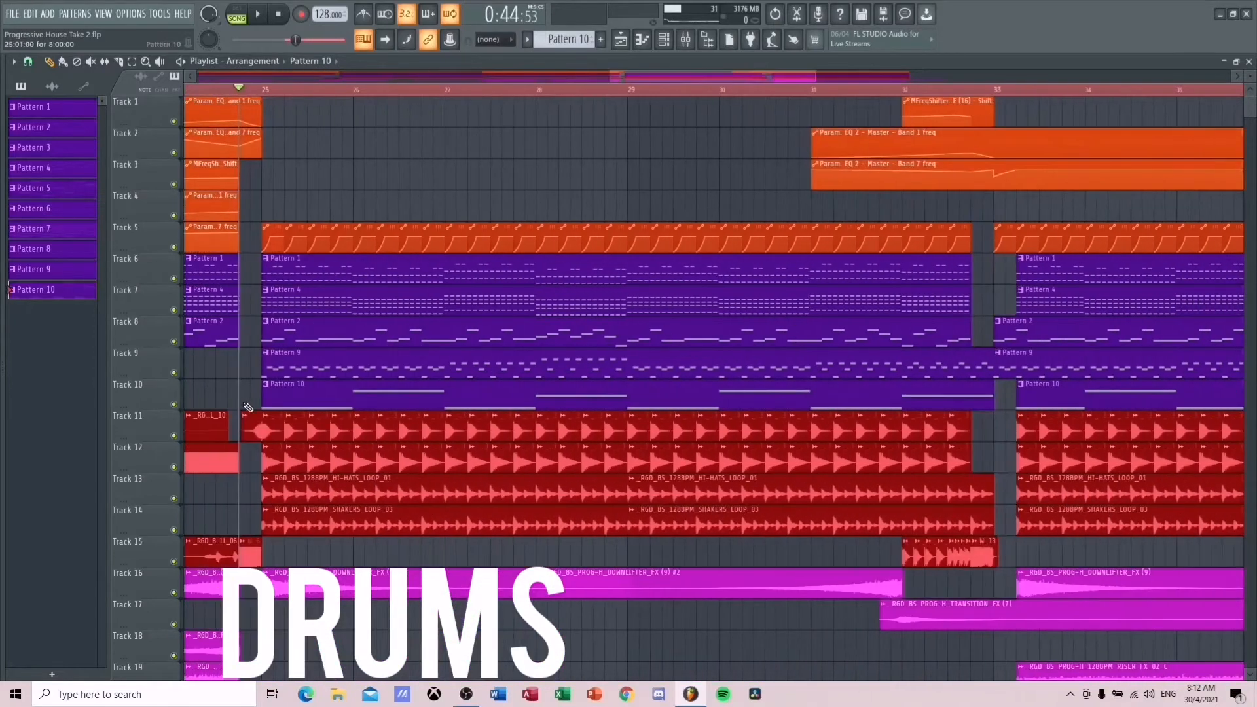
drag(174, 404, 174, 278)
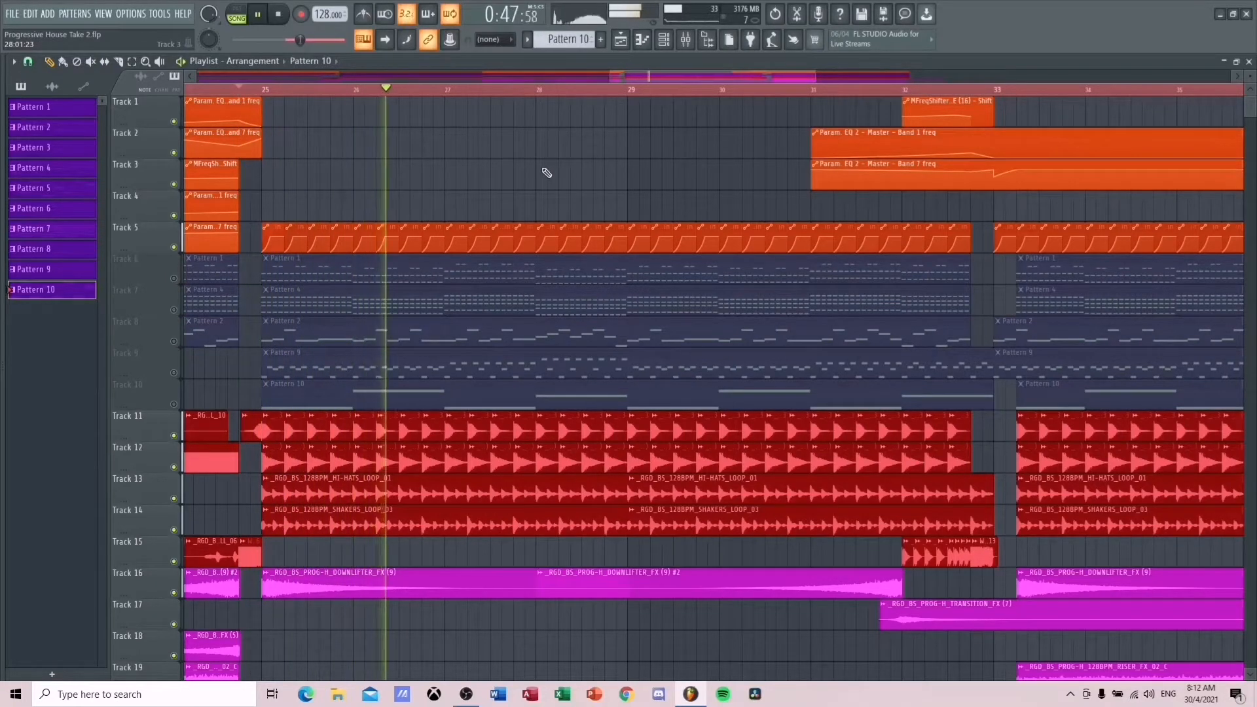
key(space)
- Solo the kick track 11 and play it from just before the first drop at bar 25
right_click(180, 437)
drag(698, 76, 666, 78)
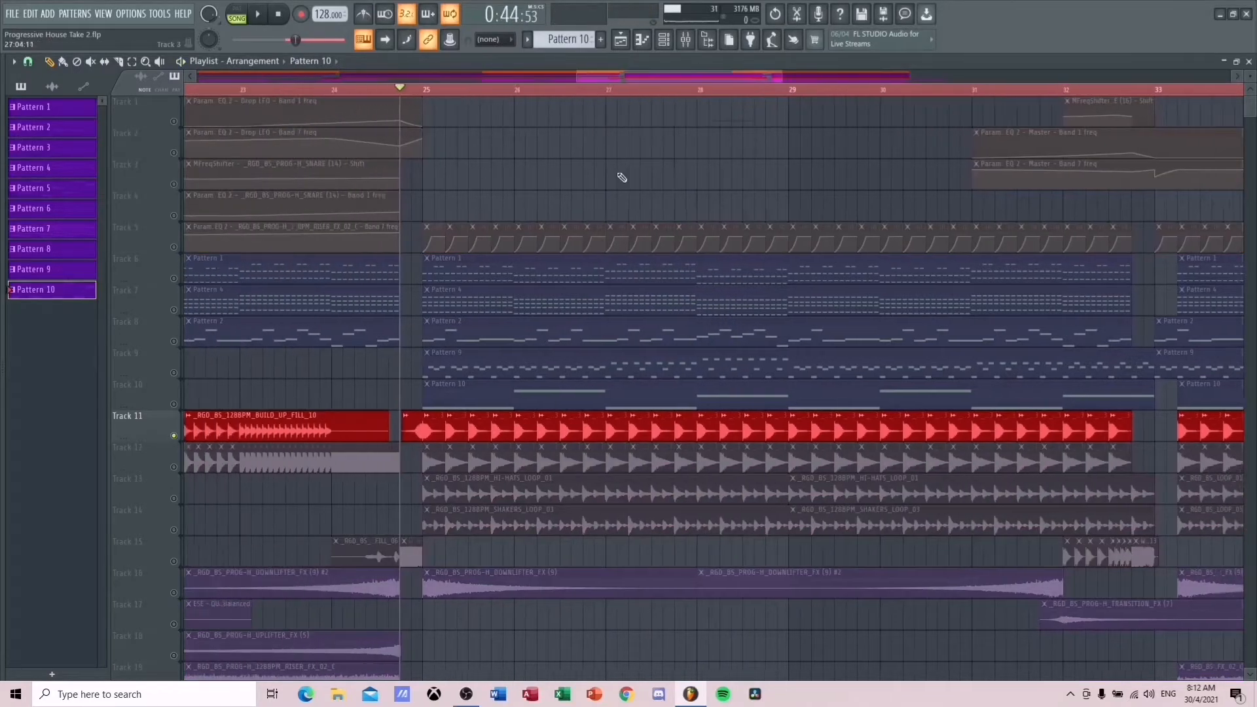
scroll(618, 175, down, 1)
key(space)
key(space)
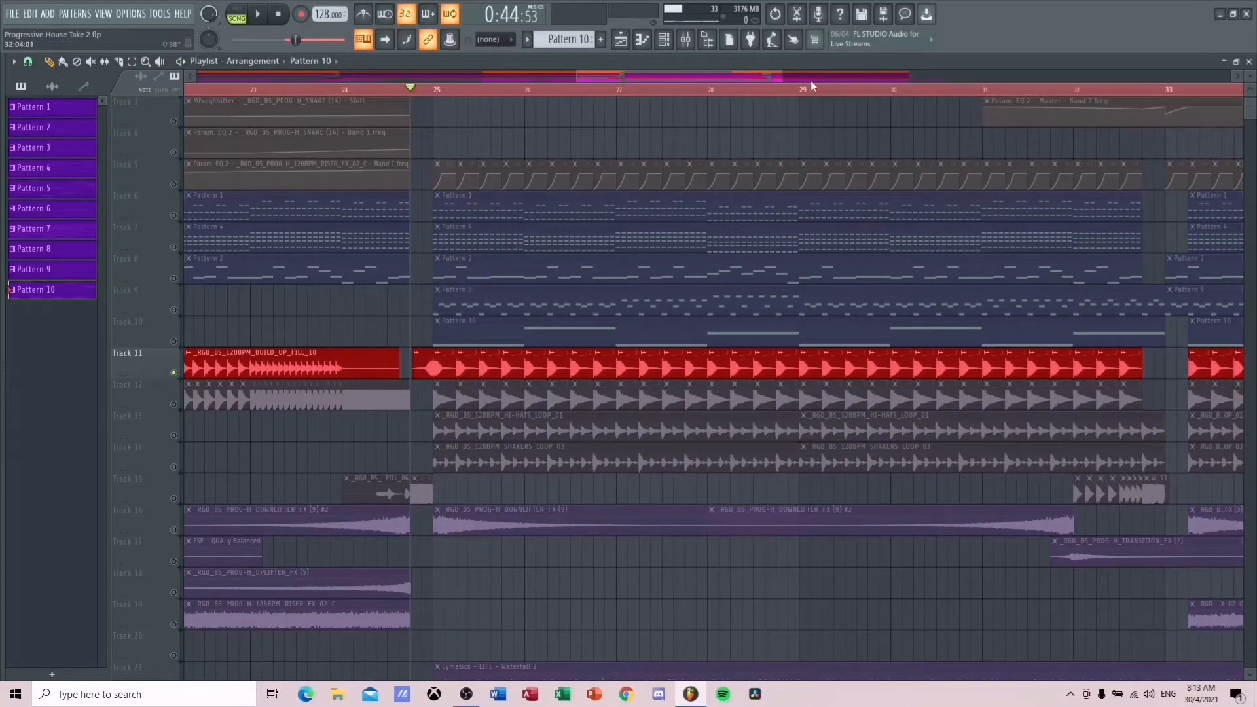
- Play the soloed kick track from the start of the second drop at bar 33
scroll(811, 80, right, 3)
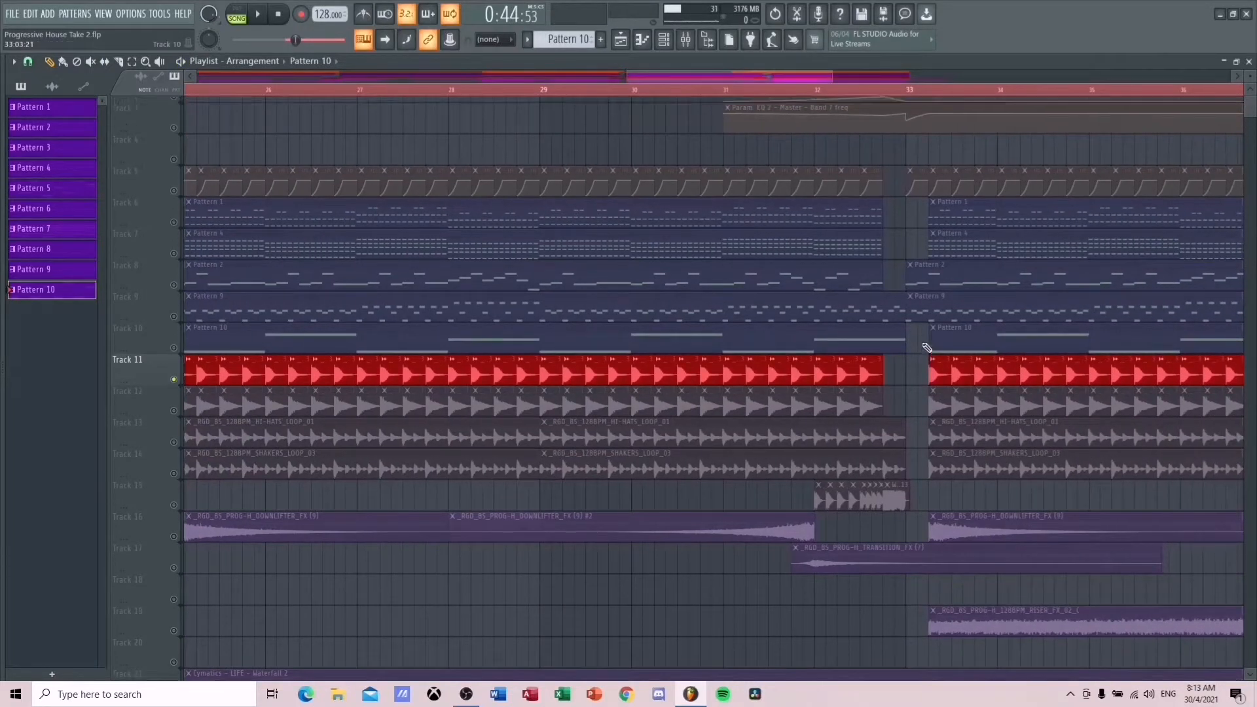
scroll(799, 82, left, 4)
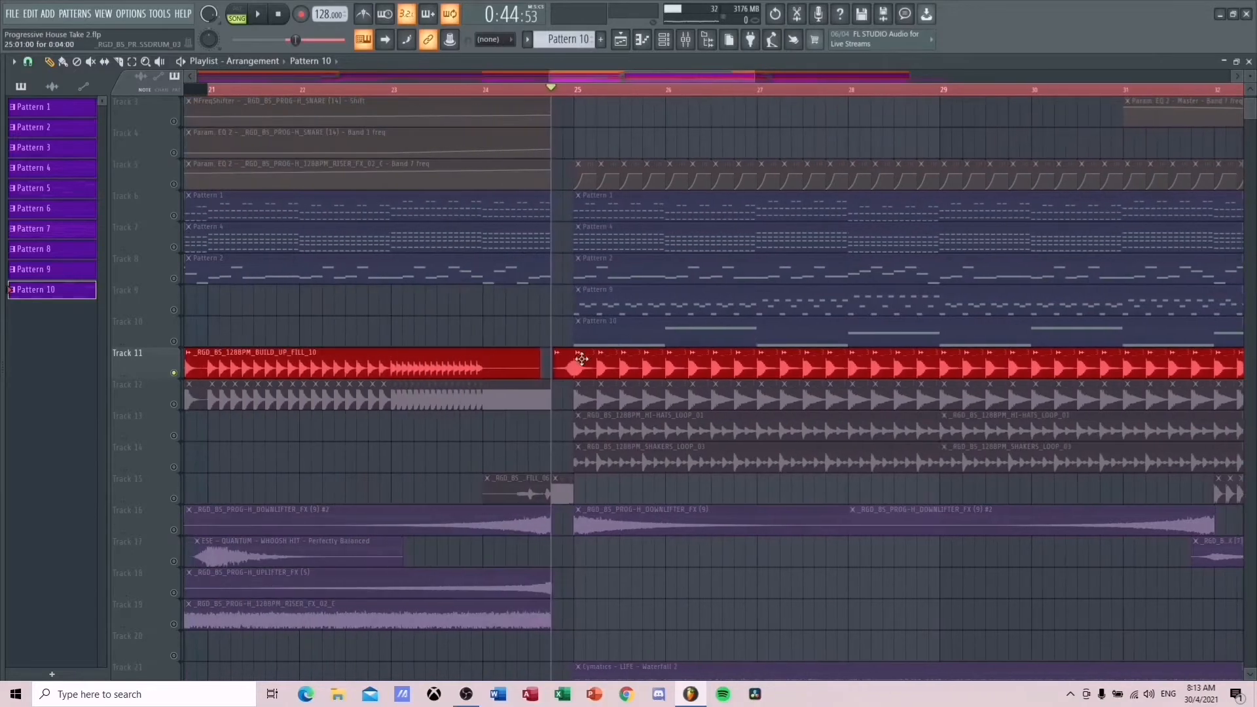
click(581, 358)
scroll(1069, 334, right, 2)
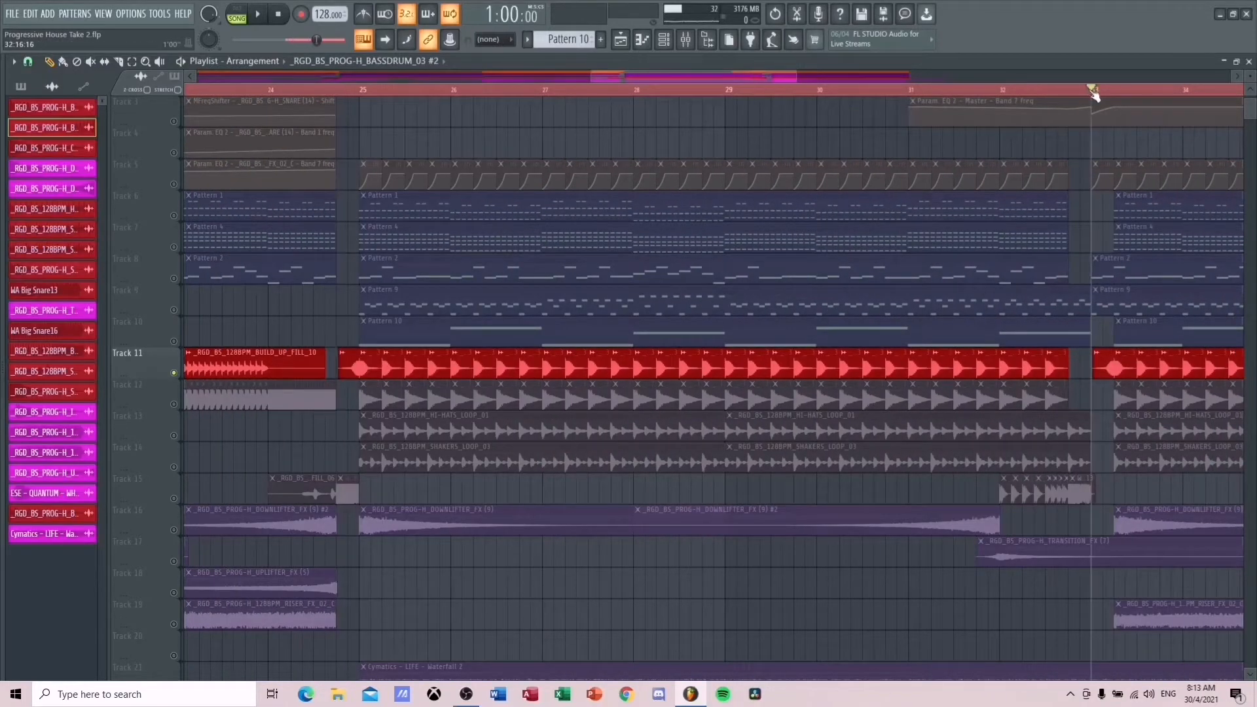
key(space)
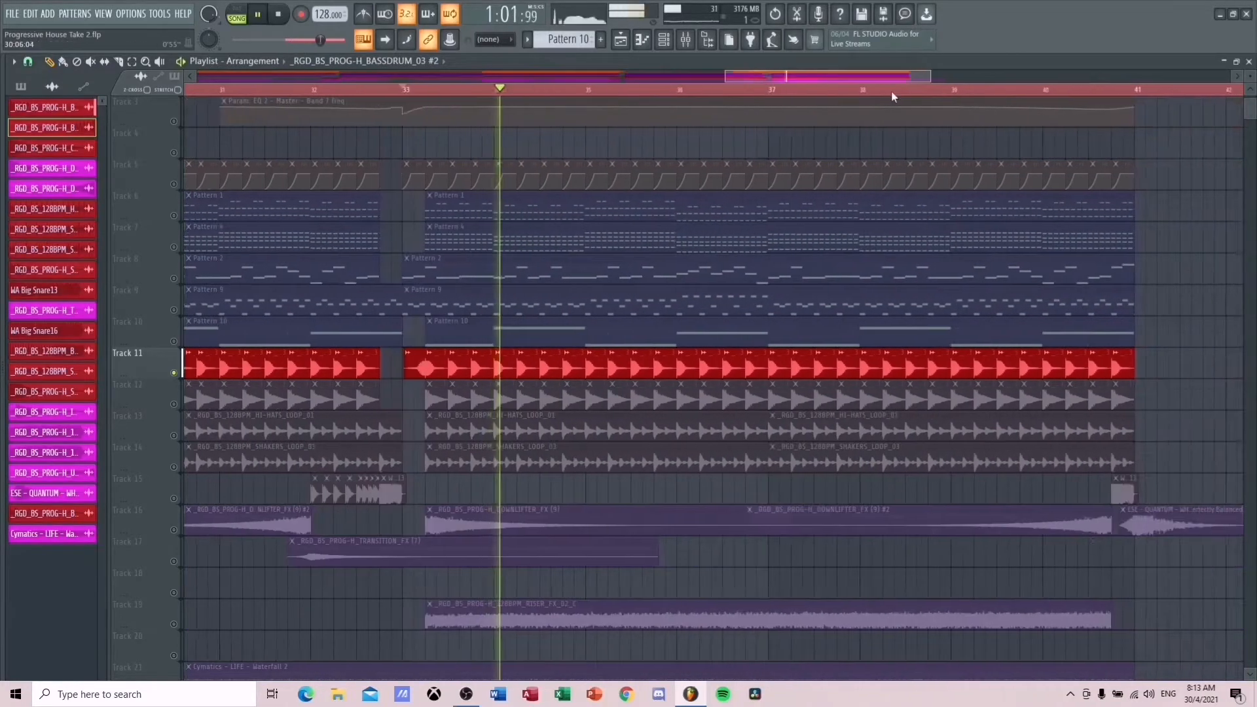
key(space)
- Unmute the clap track 12 and play it together with the kicks from bar 33
drag(779, 74, 772, 76)
click(176, 405)
key(space)
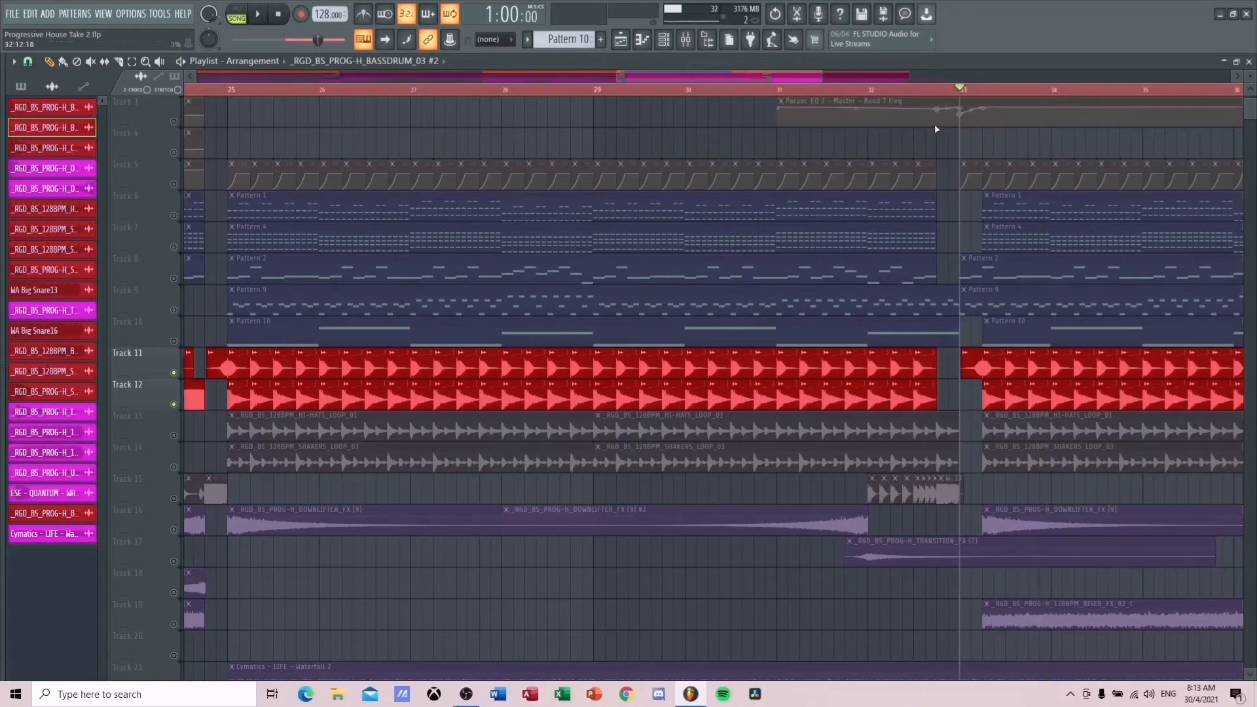
mouse_move(823, 77)
mouse_down()
mouse_move(913, 85)
mouse_move(845, 80)
mouse_up()
scroll(827, 116, left, 5)
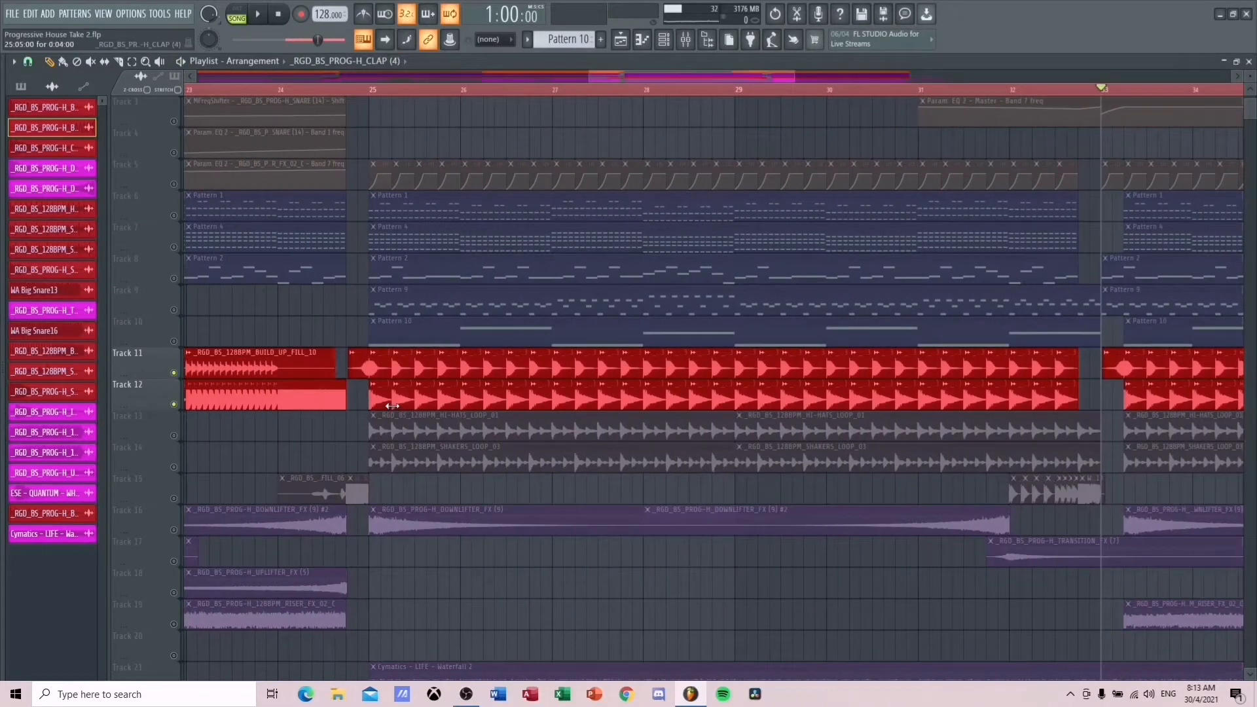
drag(781, 80, 794, 108)
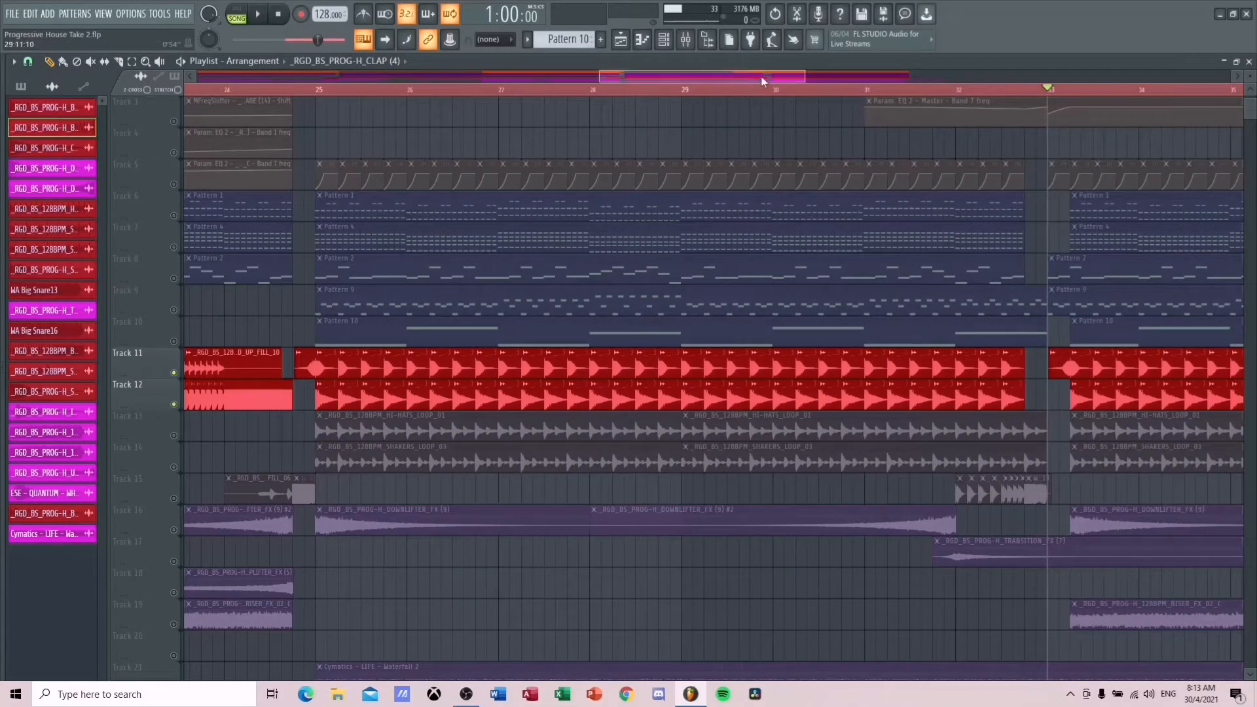
drag(761, 75, 732, 125)
scroll(571, 424, left, 3)
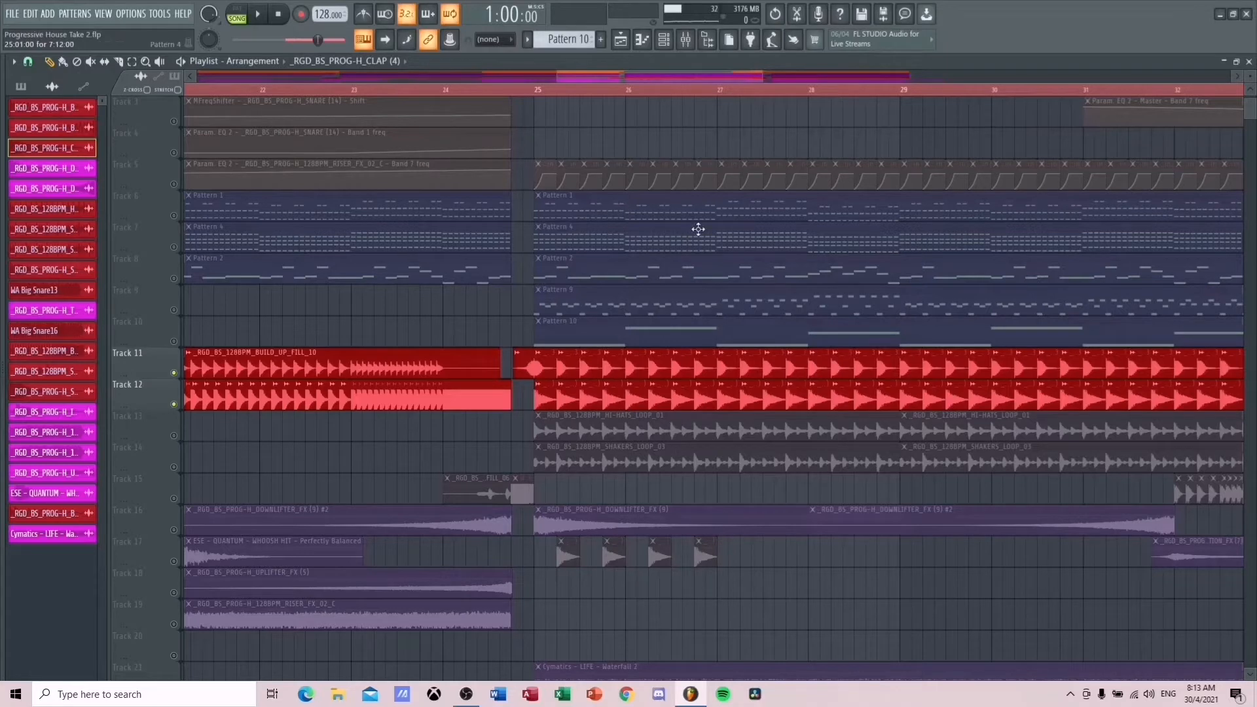
- Unmute the hi-hat and shaker loops on tracks 13 and 14 and play all the drums from bar 33
drag(745, 76, 789, 137)
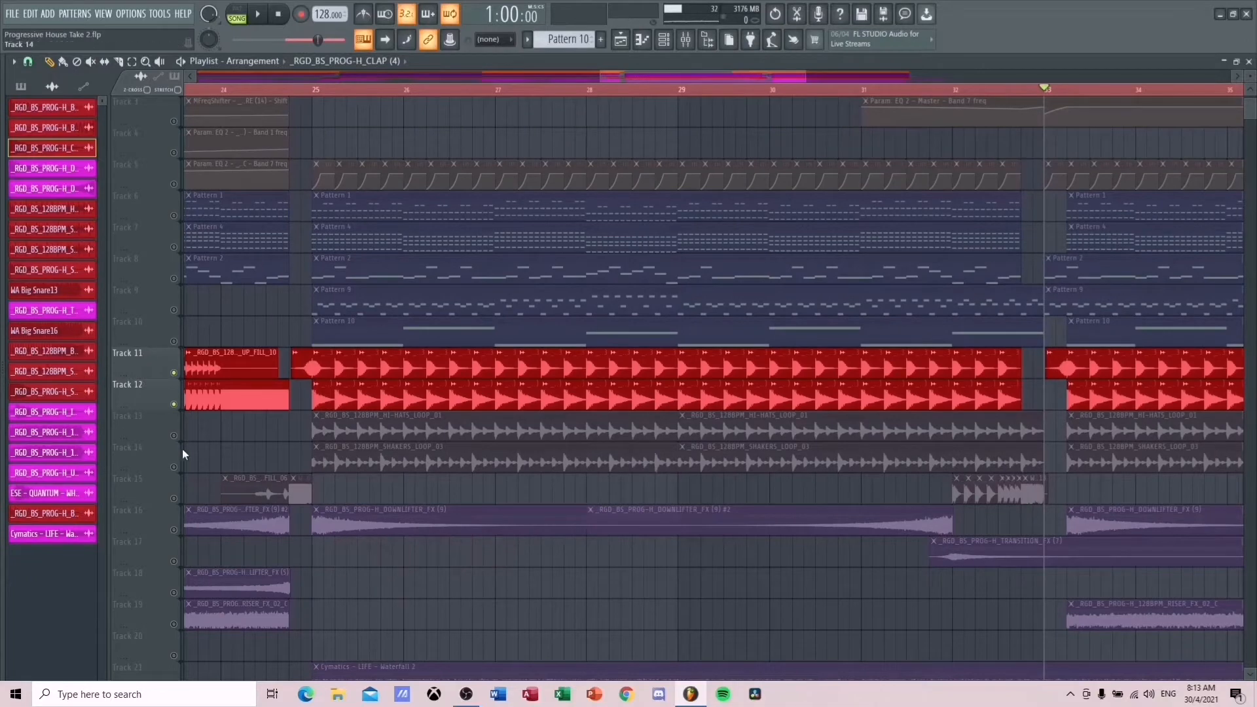
click(174, 436)
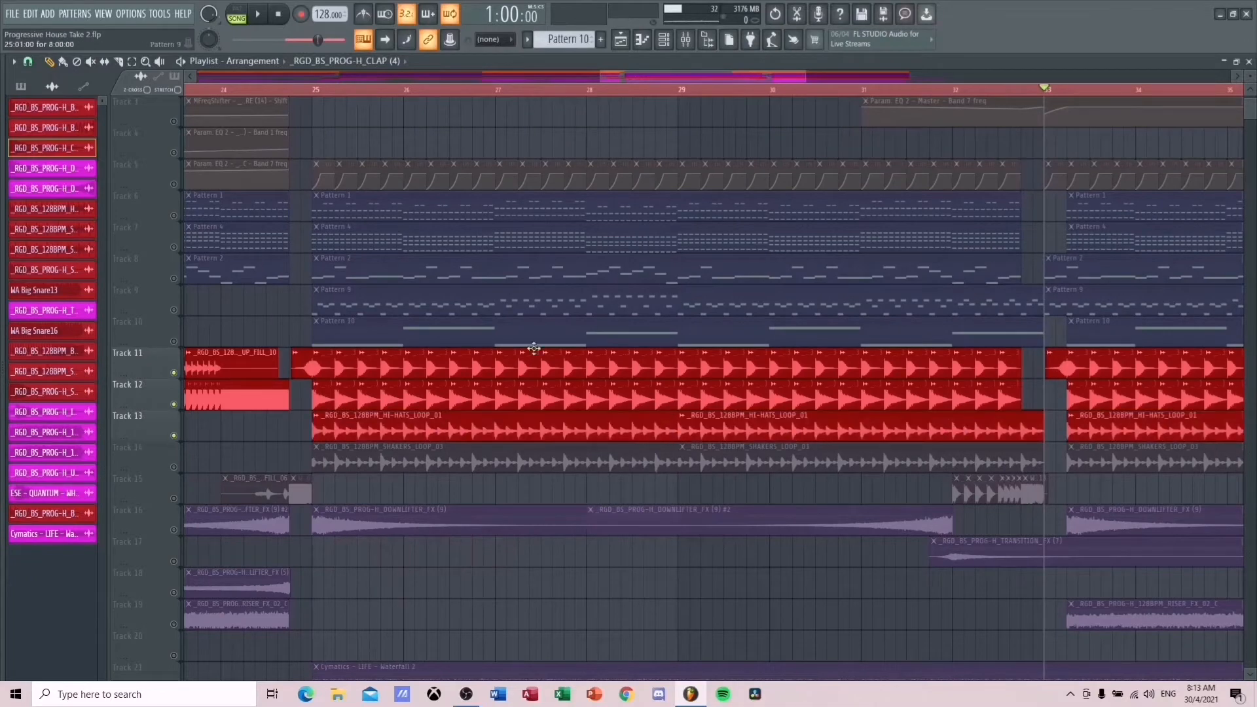
click(173, 467)
drag(689, 75, 799, 102)
key(space)
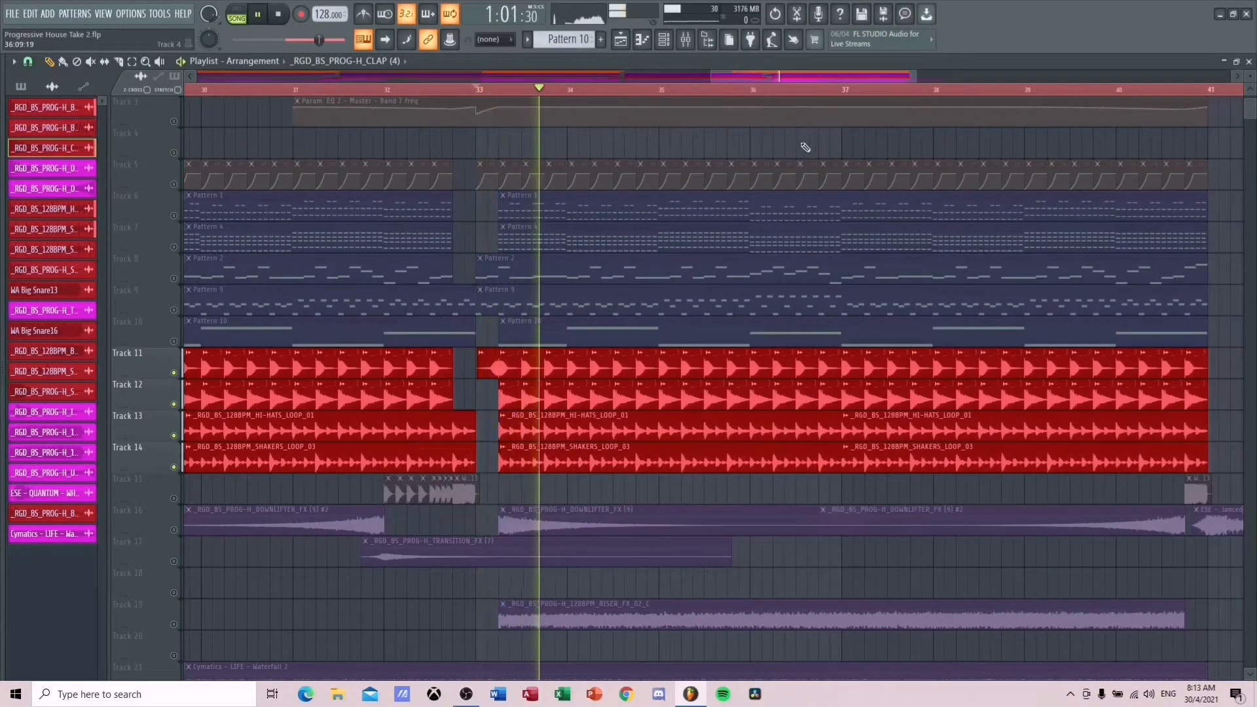
key(space)
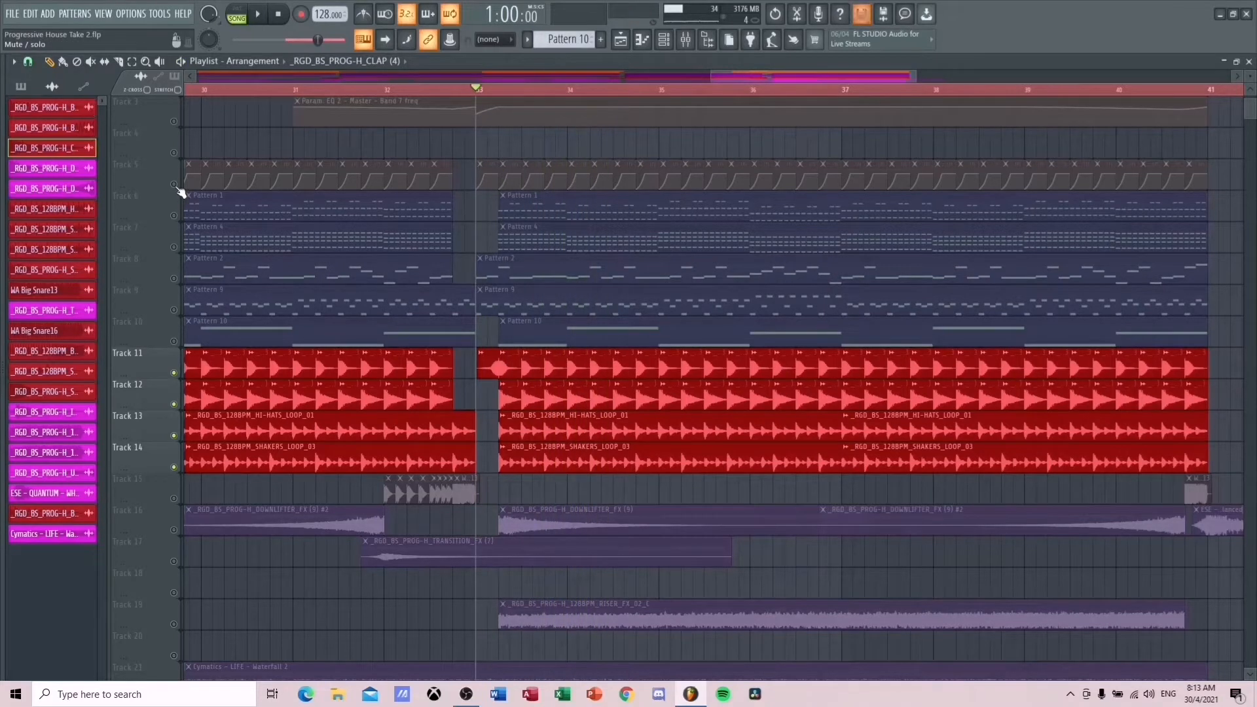
- Unmute the automation on track 5 and the snare fill on track 15, playing the drums from bar 33
click(175, 185)
key(space)
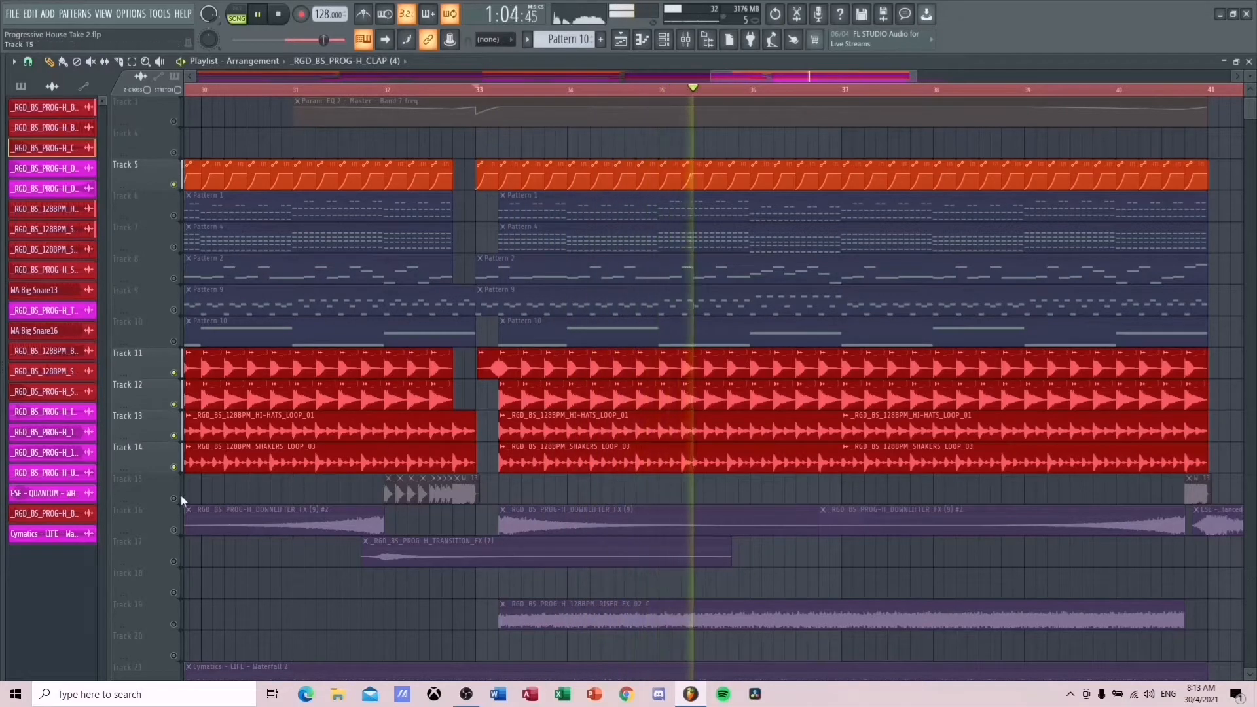
drag(812, 76, 780, 89)
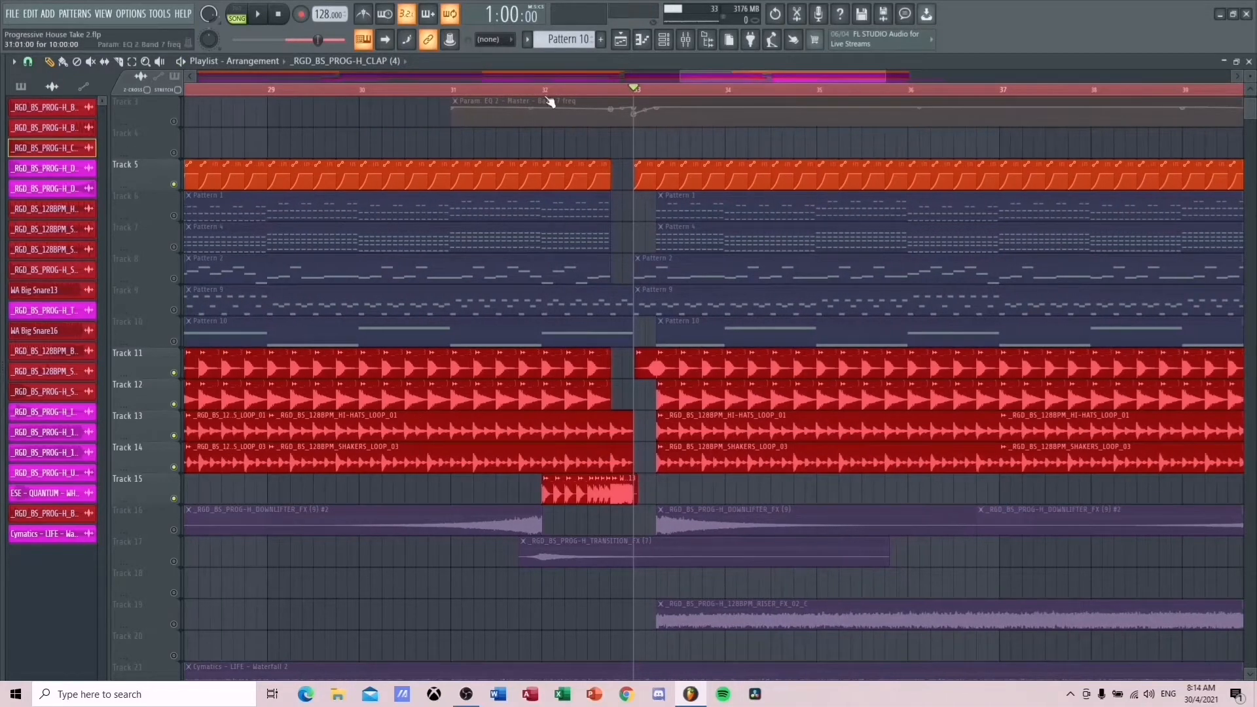
- Unmute the automation tracks 1 to 4 and play the snare fill from bar 32
click(546, 92)
scroll(546, 92, up, 2)
scroll(543, 91, down, 2)
scroll(327, 151, up, 2)
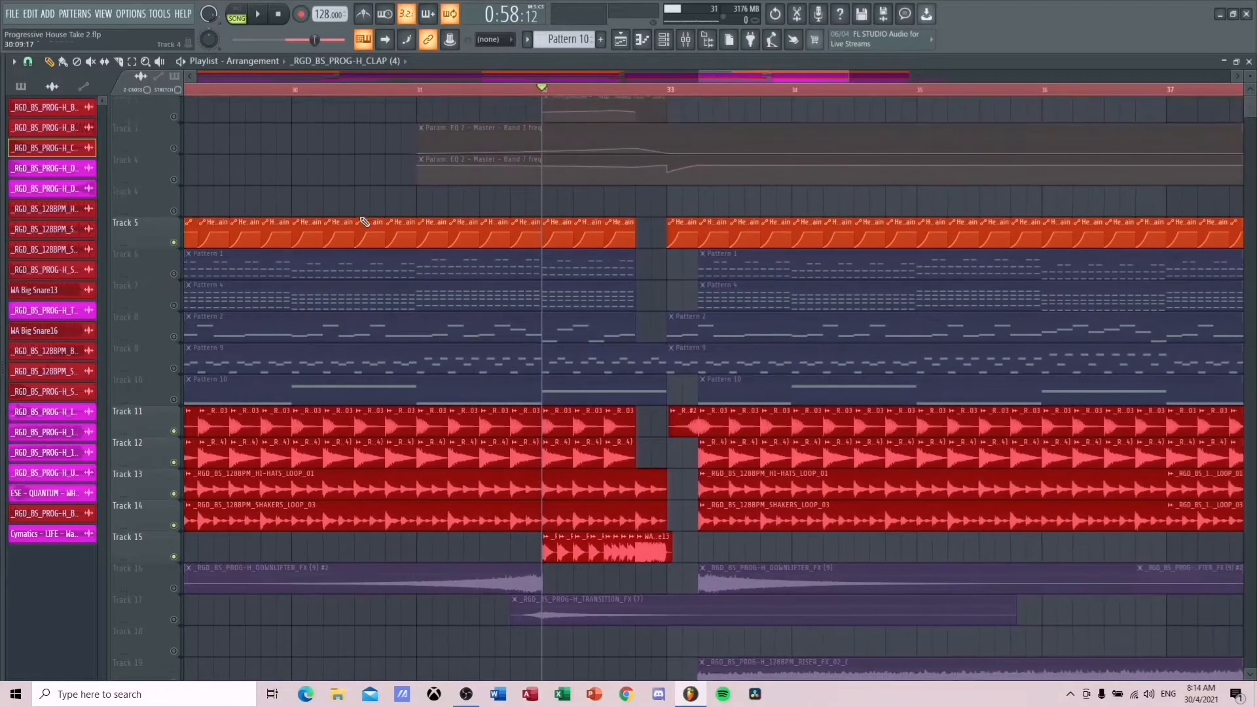
click(174, 184)
click(181, 135)
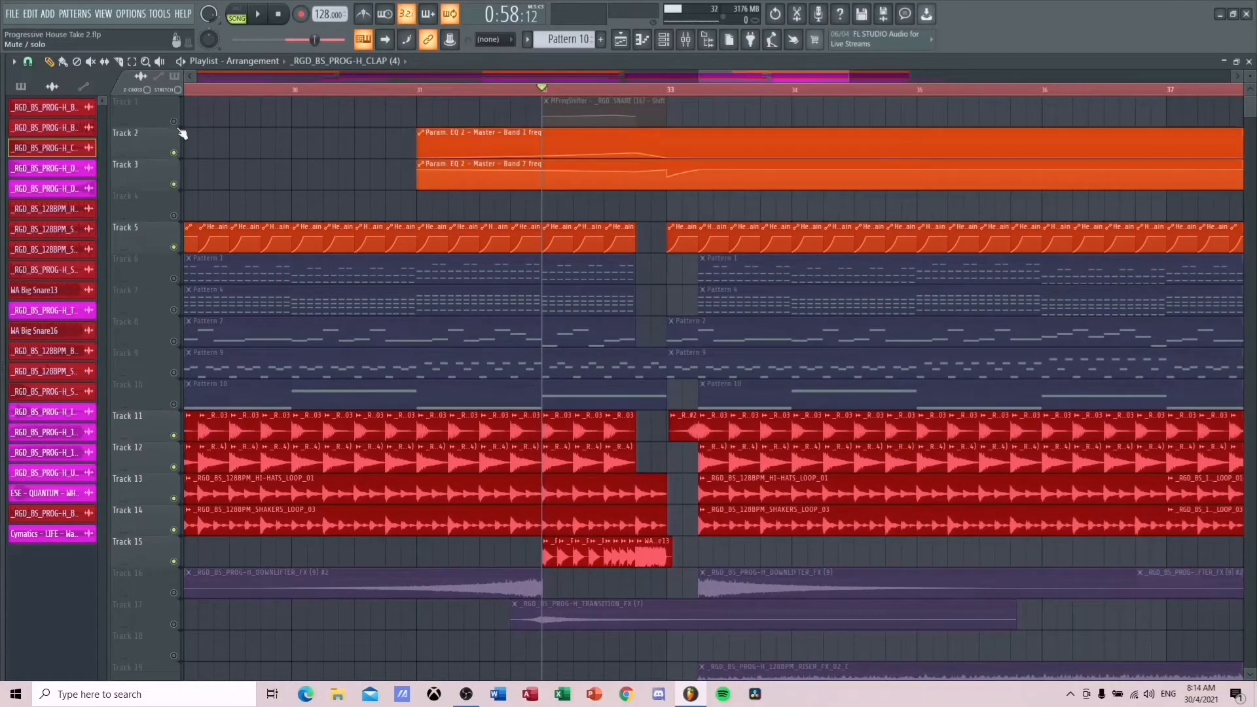
scroll(698, 172, down, 2)
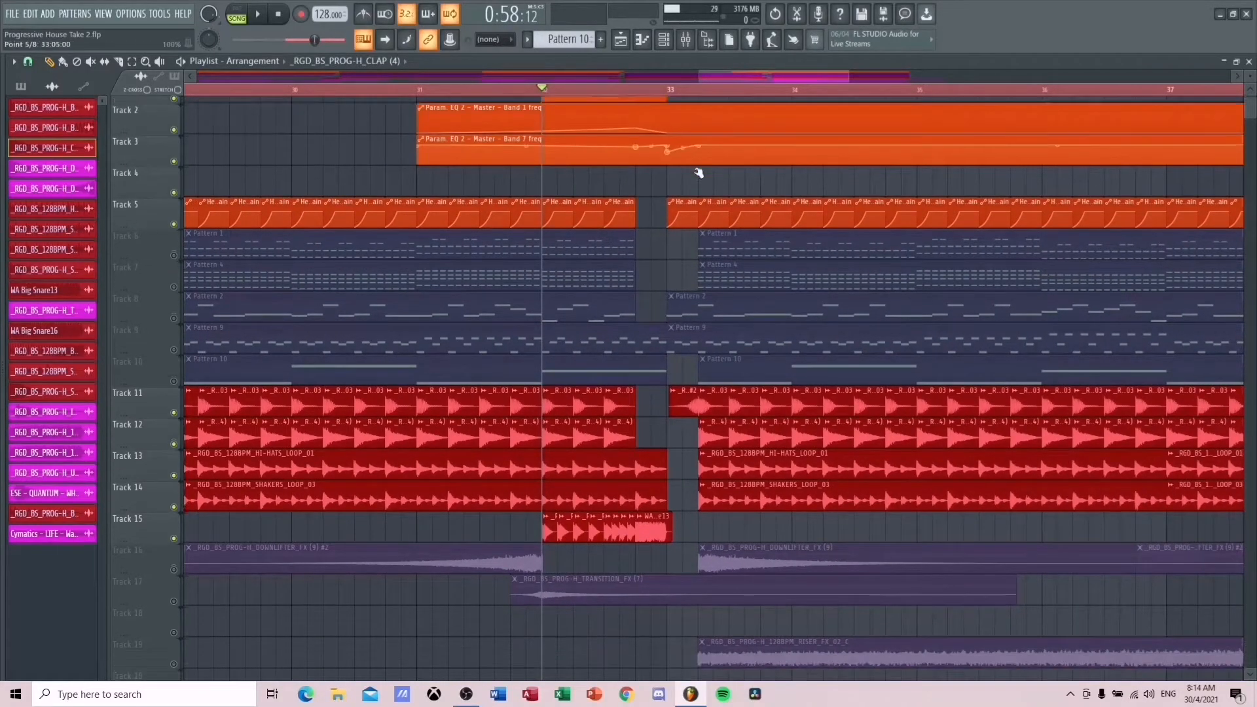
scroll(705, 162, up, 1)
drag(732, 77, 717, 130)
scroll(744, 187, down, 2)
key(space)
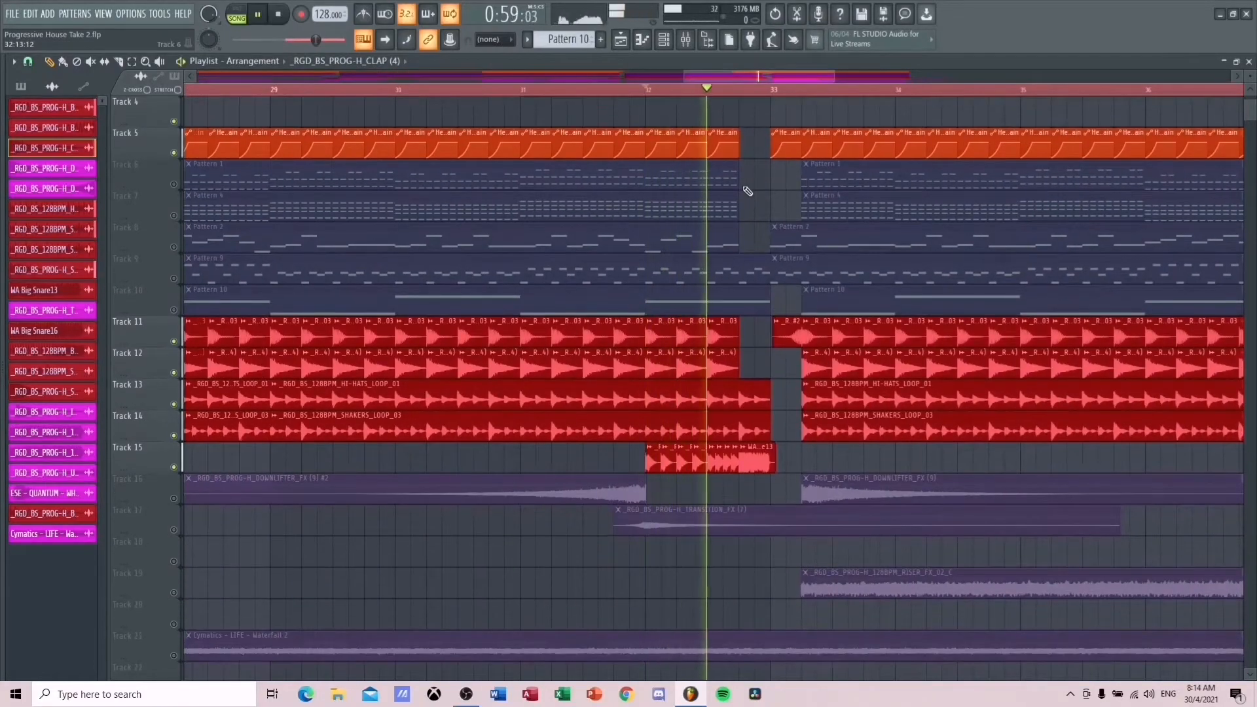
- Inspect the WA Big Snare13 sample at the end of the fill and its repeat just before bar 41
drag(792, 75, 849, 84)
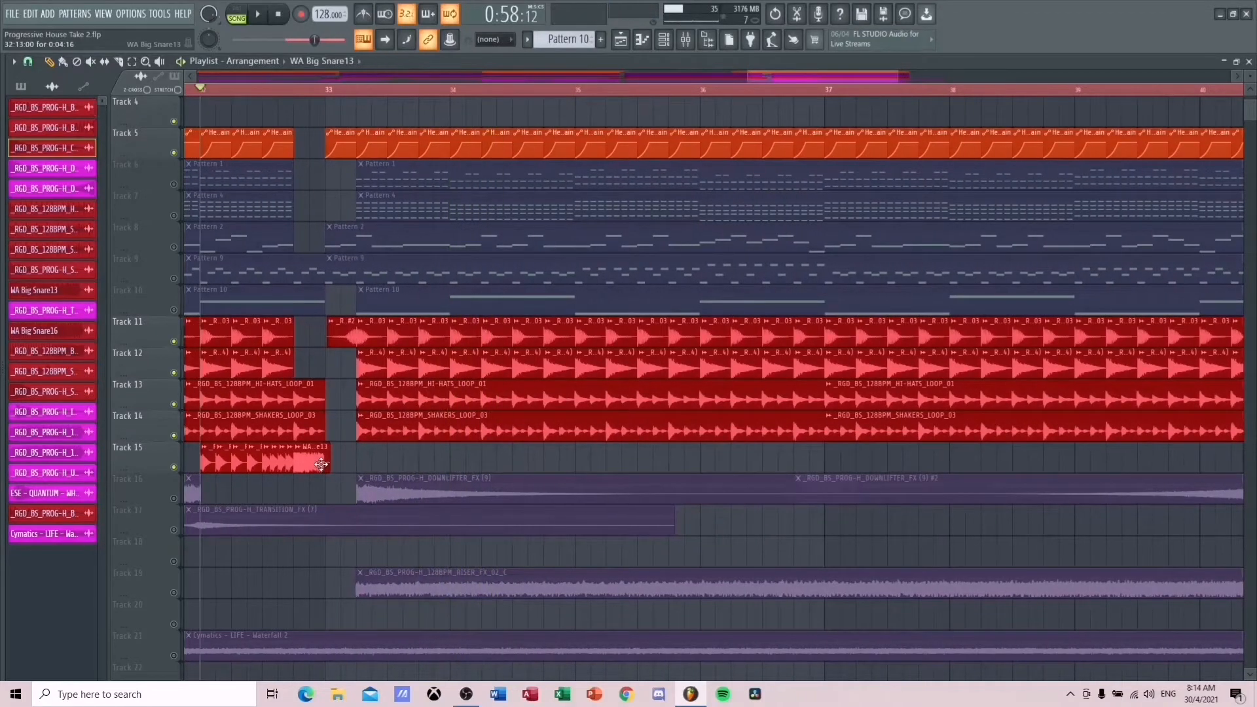
double_click(321, 464)
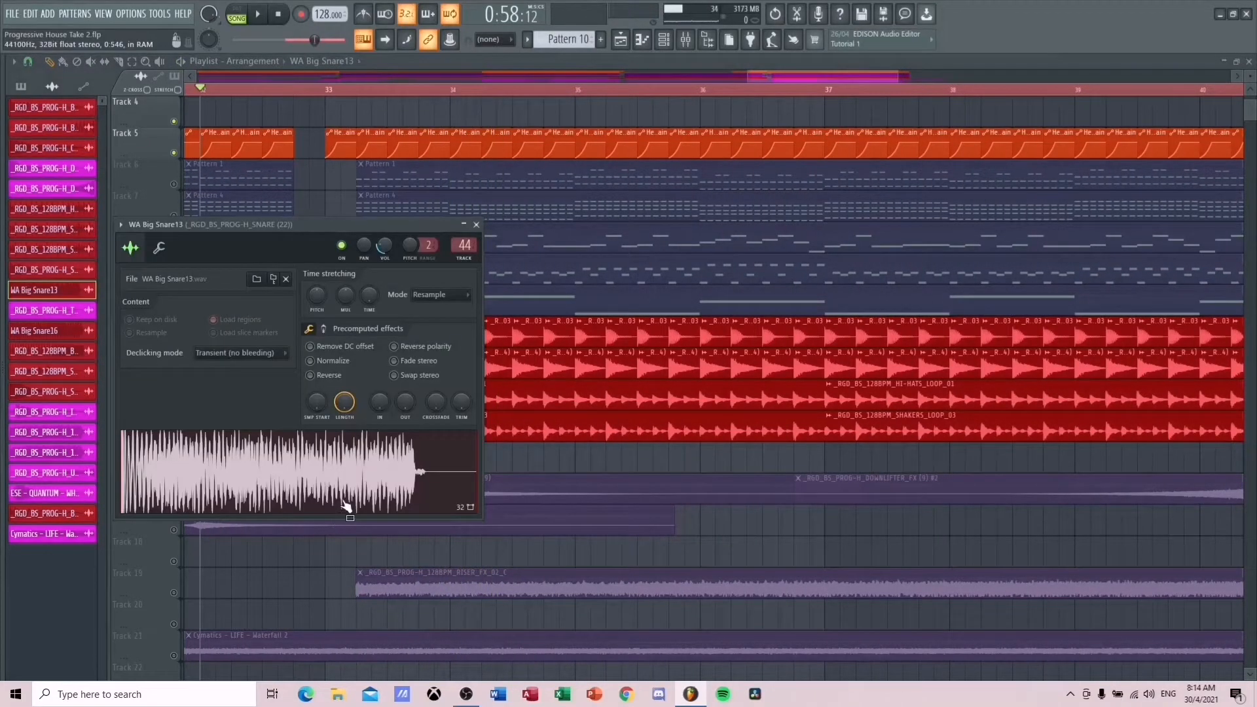
click(476, 225)
drag(860, 82, 935, 82)
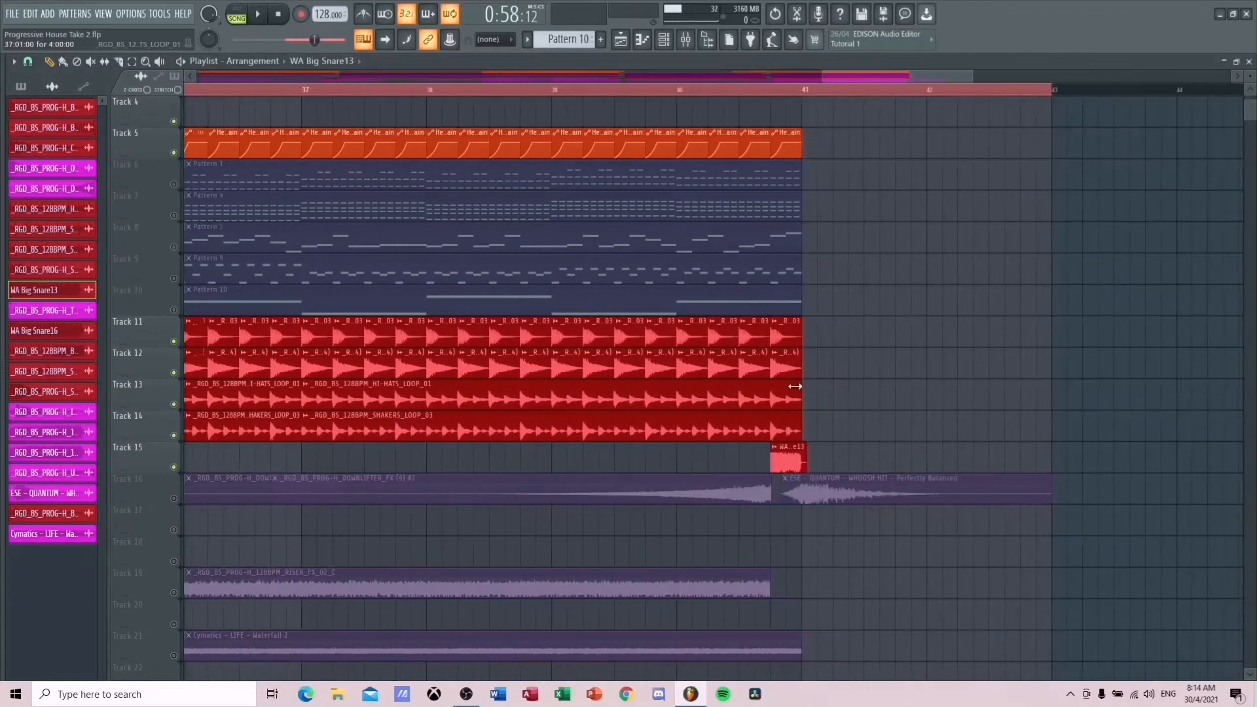
double_click(779, 450)
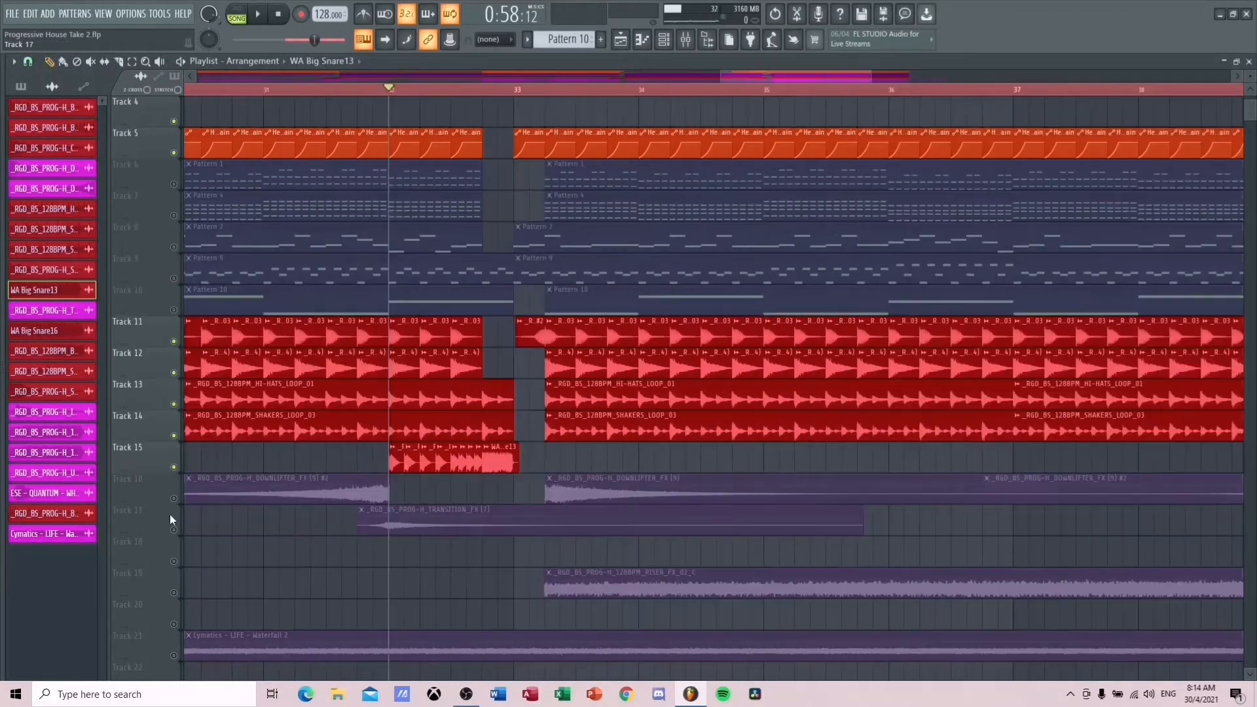
- Unmute the effects tracks 16 to 21 so the downlifters, transition, riser and waterfall clips are active
click(174, 500)
click(174, 530)
click(173, 561)
click(174, 593)
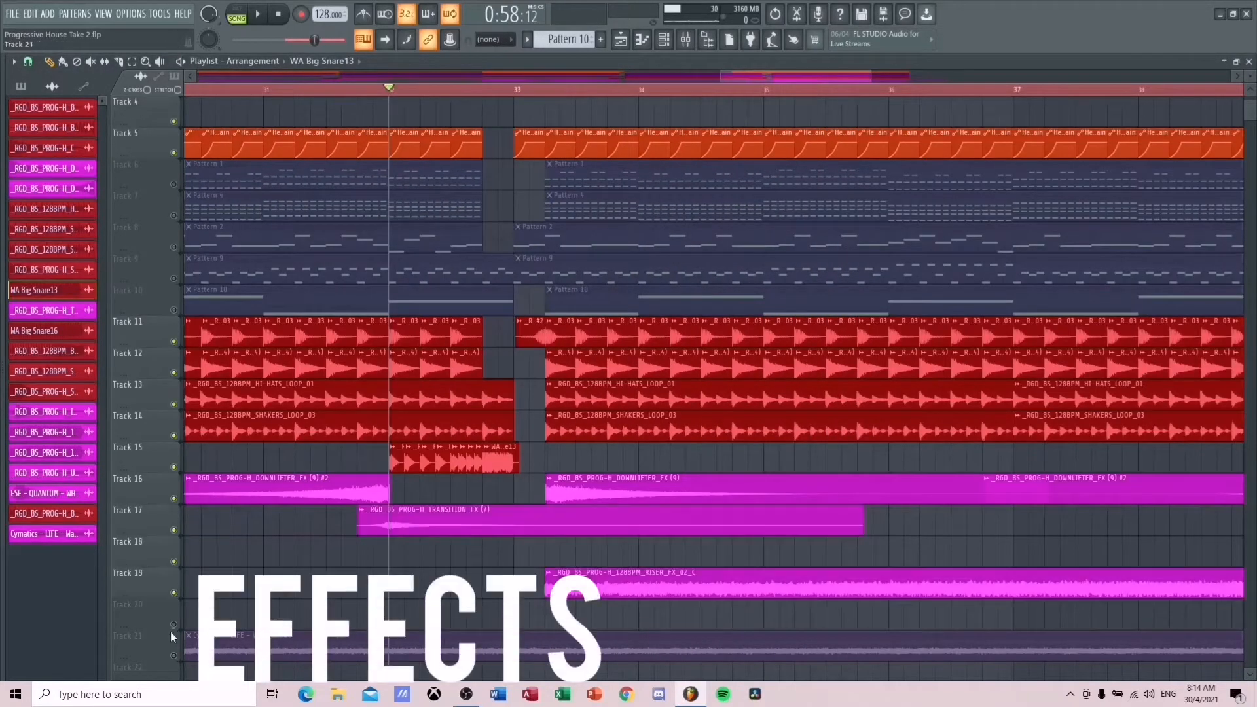
click(174, 655)
scroll(178, 629, down, 4)
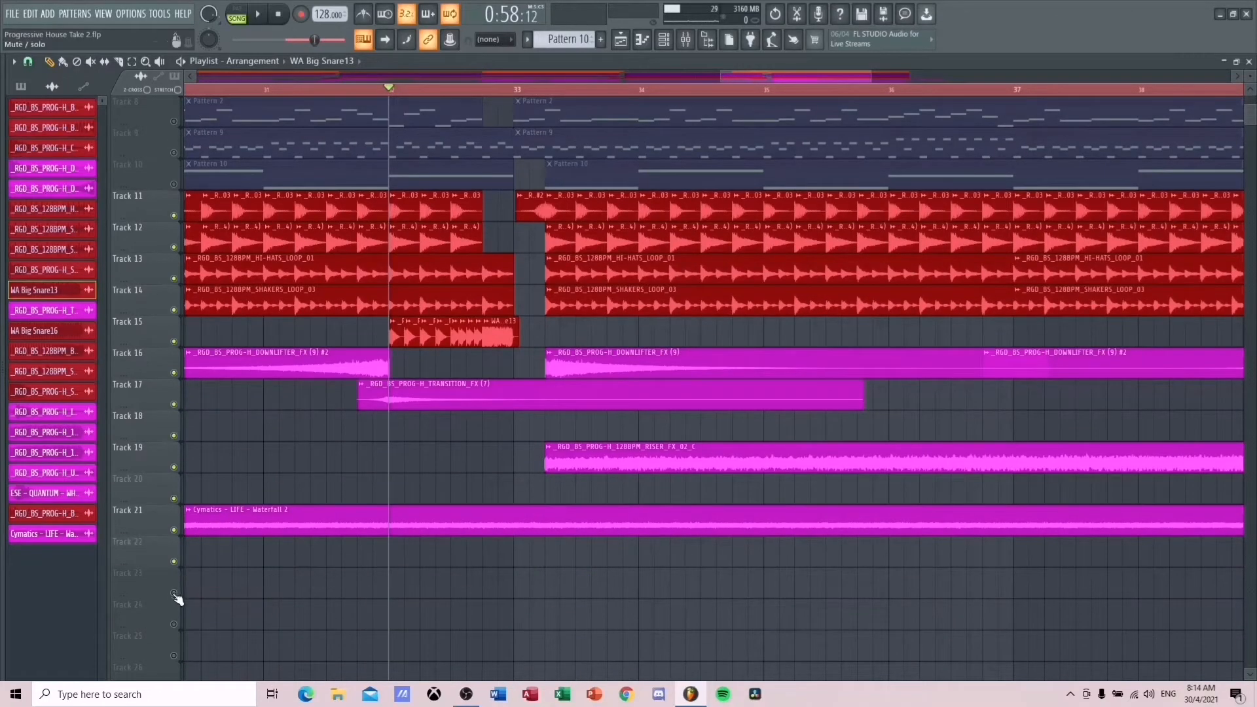
- Play the drums and effects from bar 25 and inspect the sample settings of the DOWNLIFTER_FX (9) clip on track 16
drag(768, 72, 623, 72)
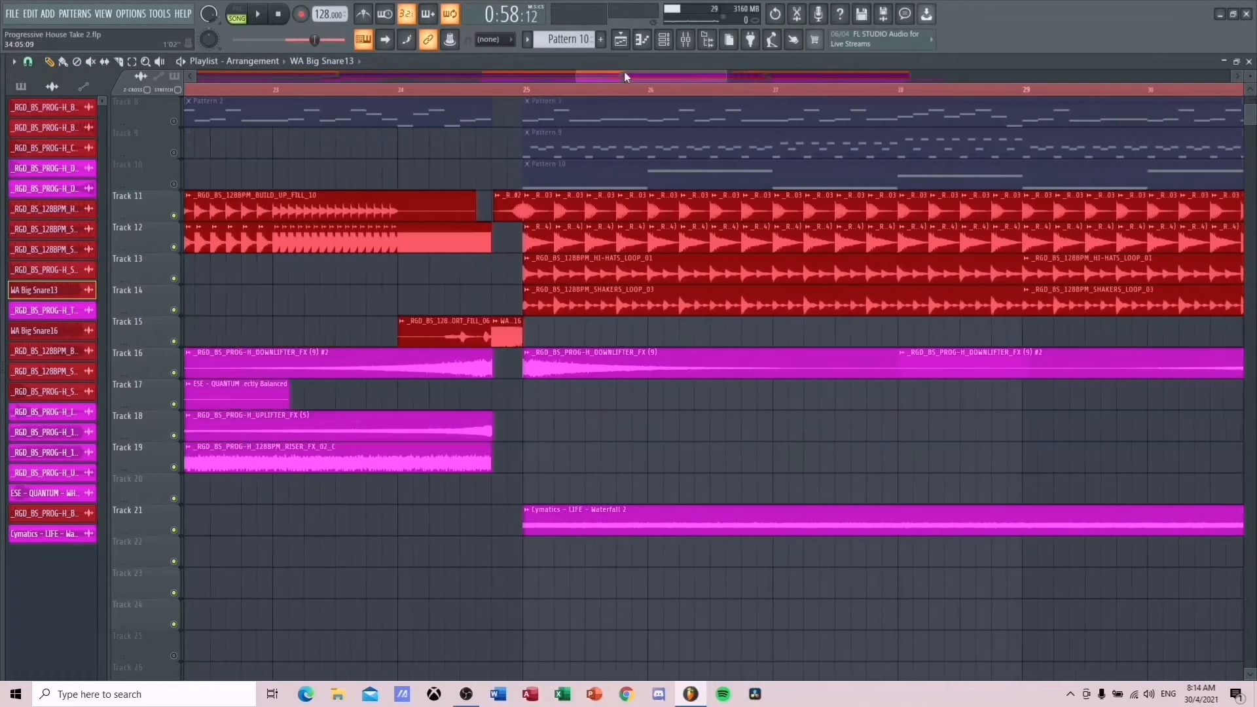
click(533, 89)
key(space)
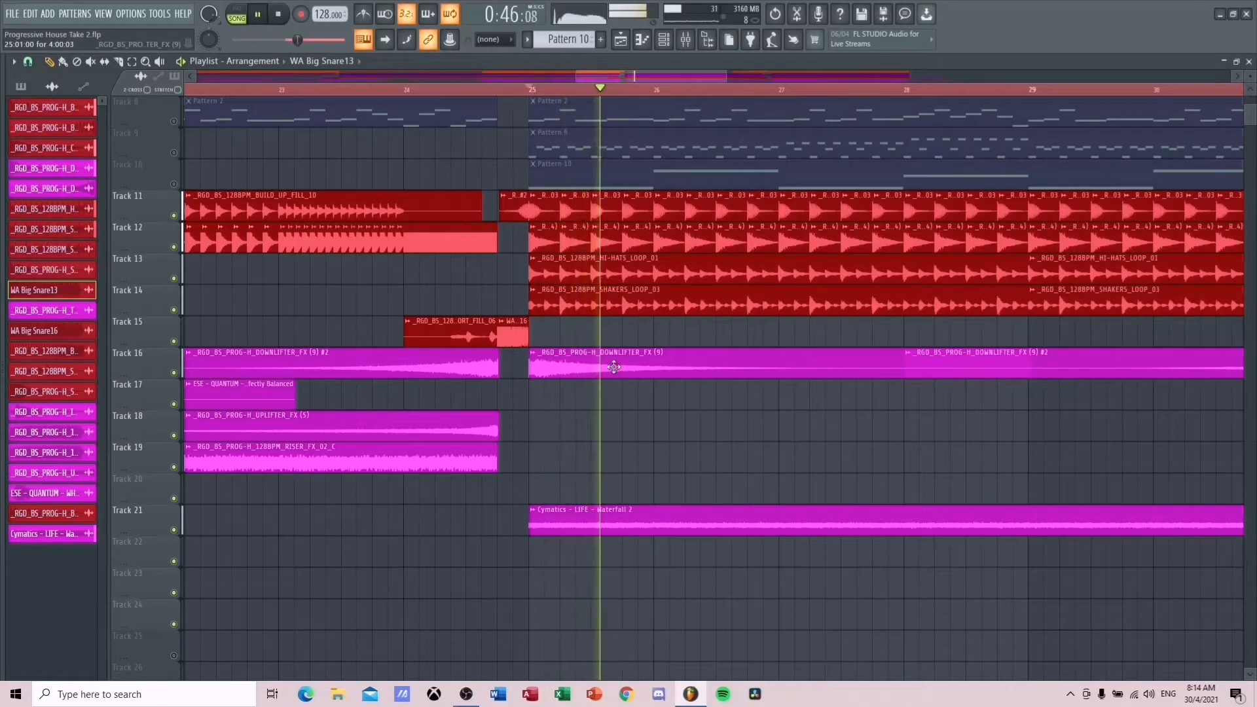
drag(669, 78, 701, 90)
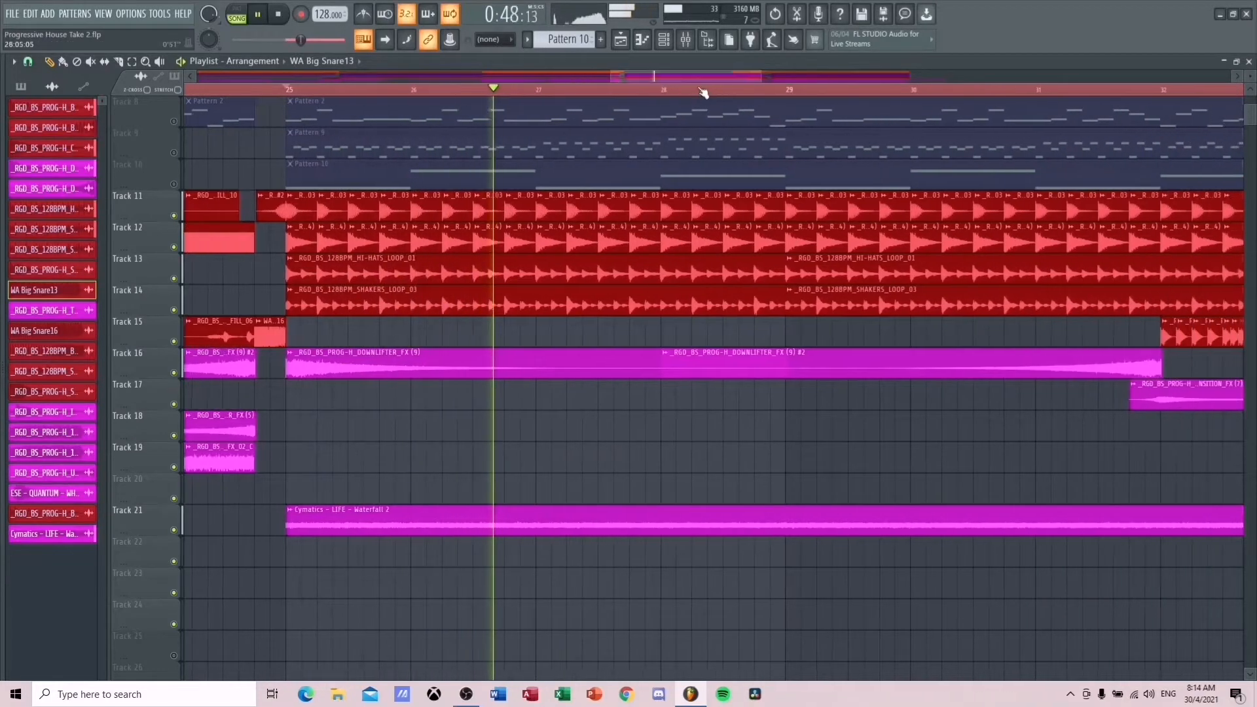
key(space)
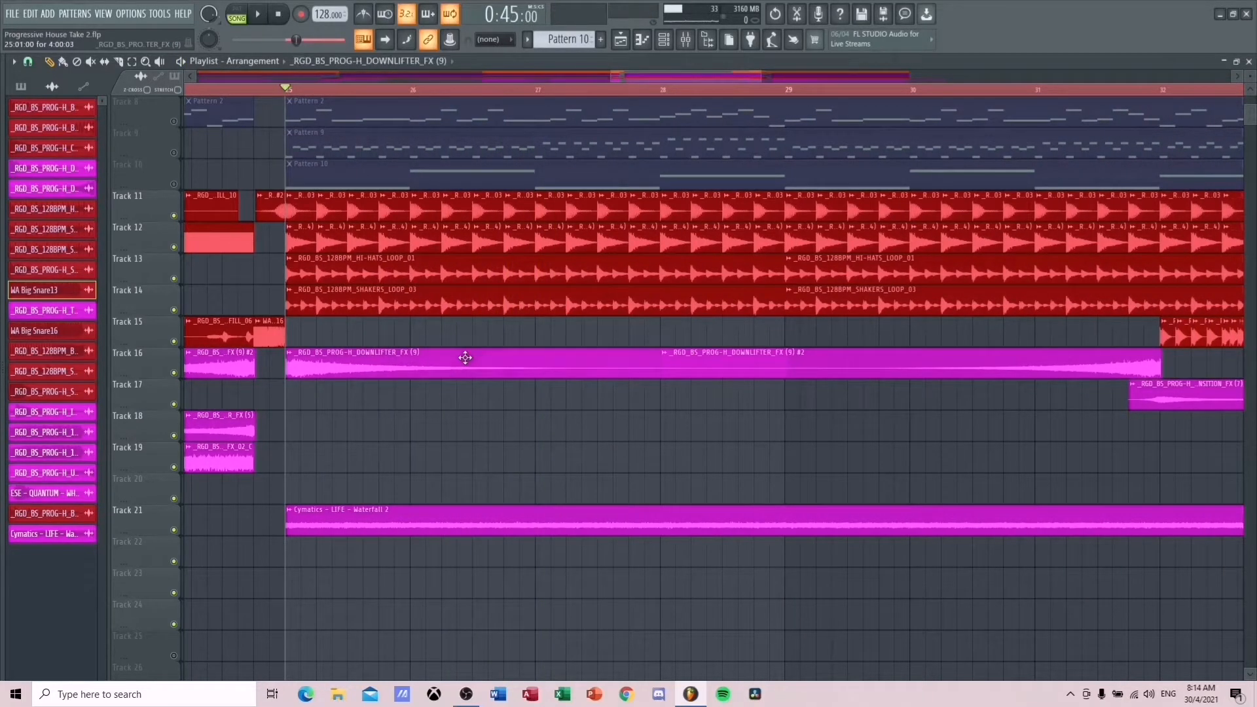
double_click(465, 357)
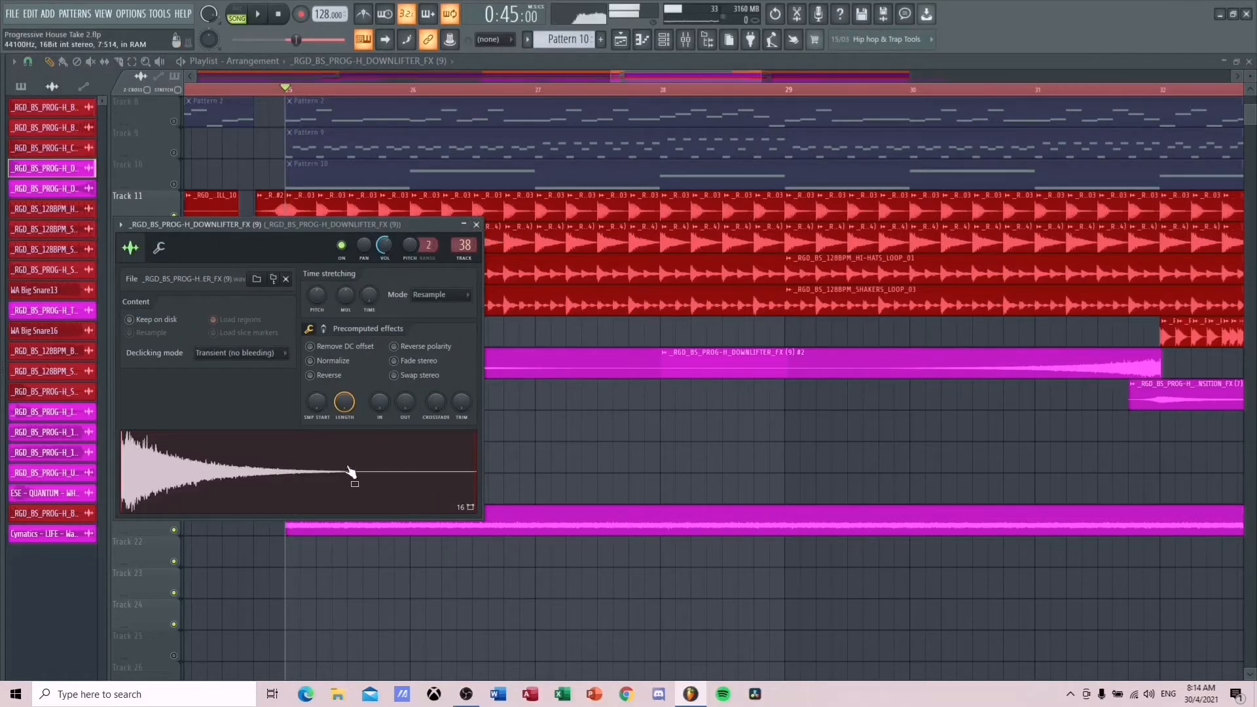
click(476, 225)
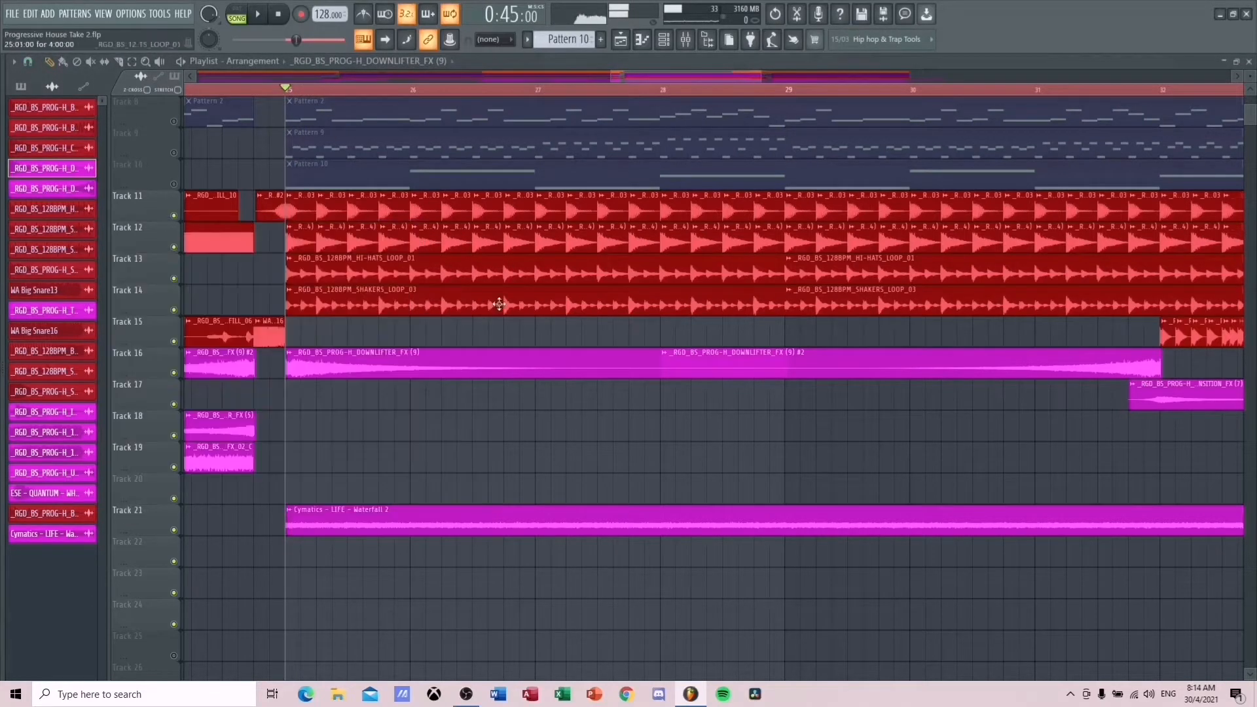
- Inspect the sample settings of the Waterfall 2 clip on track 21 and the Fruity parametric EQ 2 on its mixer insert
double_click(421, 521)
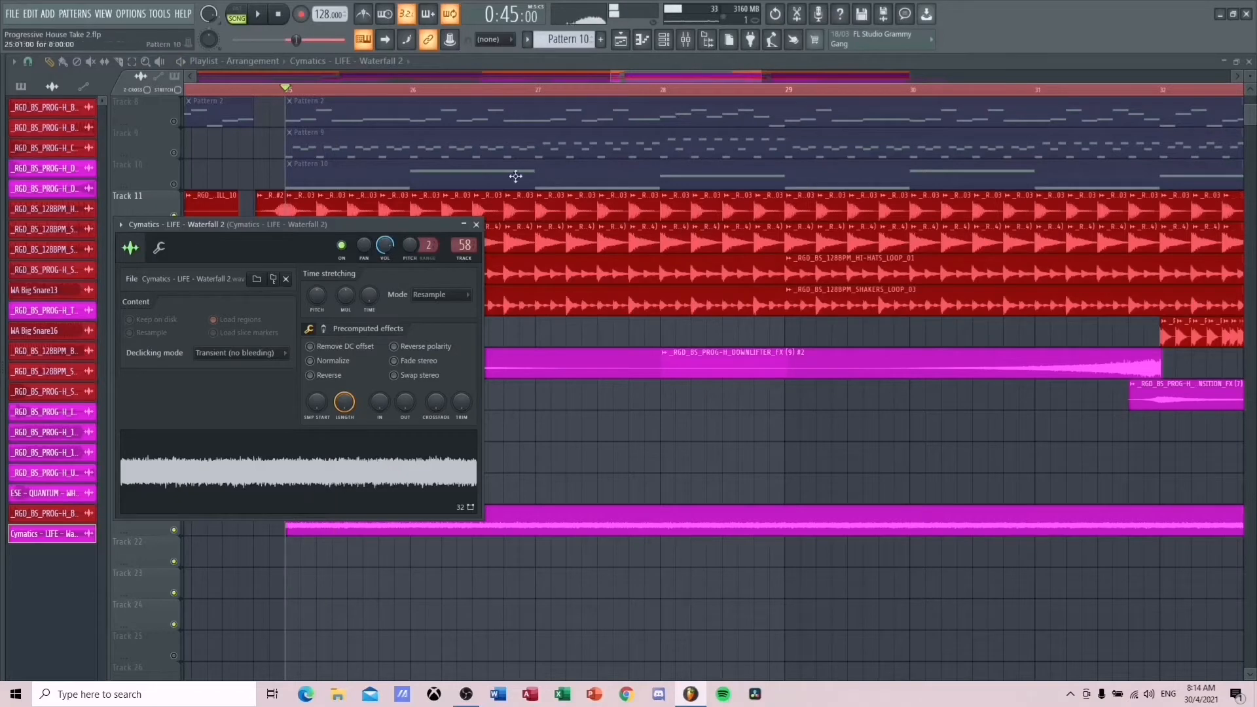
click(476, 226)
click(685, 39)
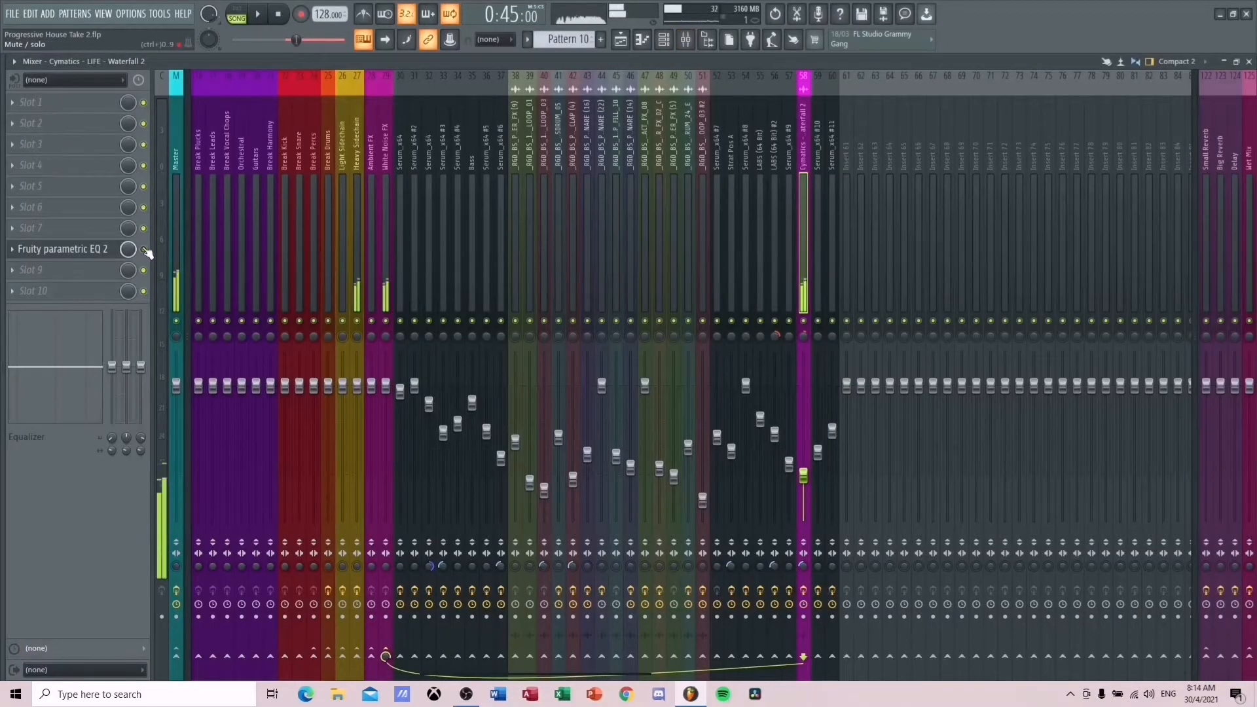
click(105, 252)
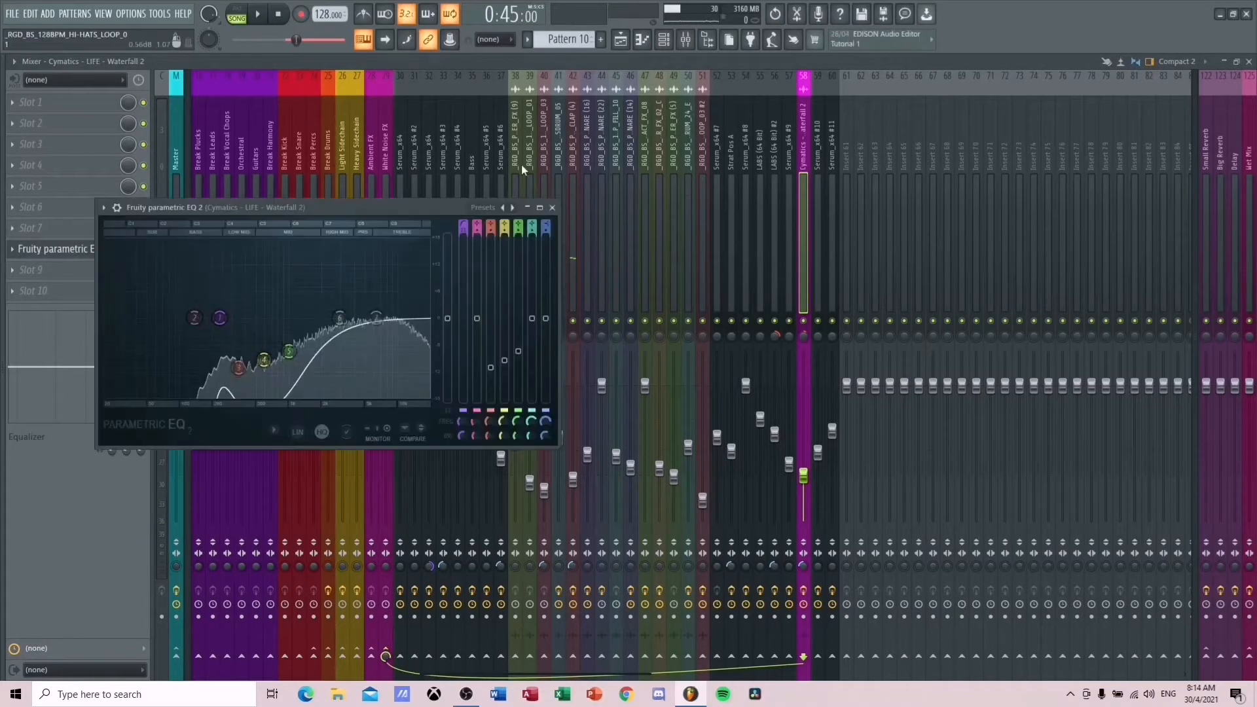
click(552, 207)
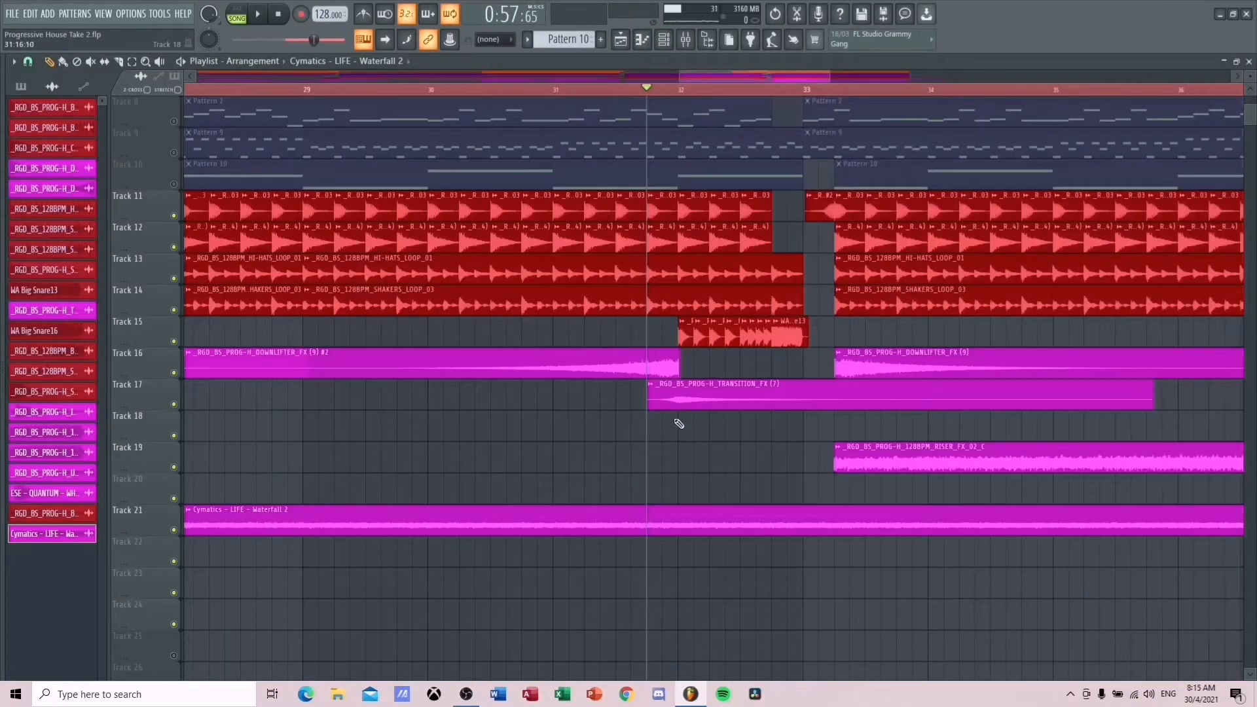
- Inspect the sample settings of the TRANSITION_FX (7) clip on track 17 and the 128BPM_RISER_FX_02_C clip on track 19
double_click(687, 392)
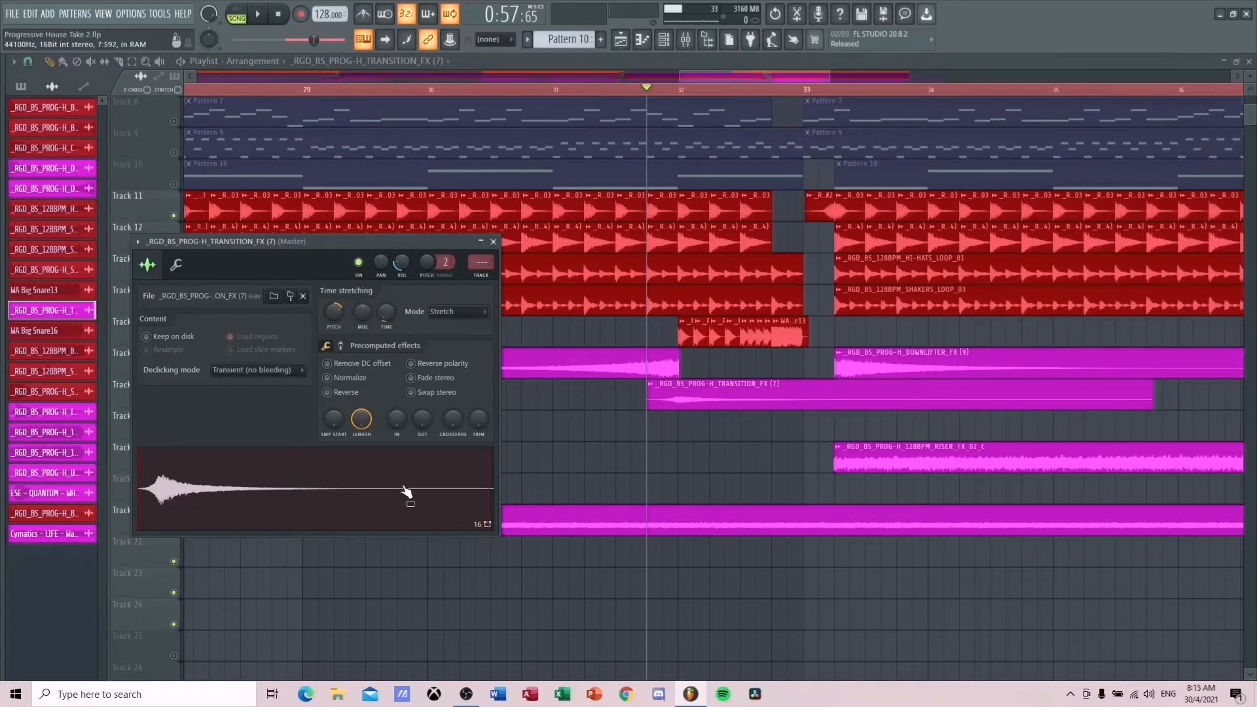
click(494, 242)
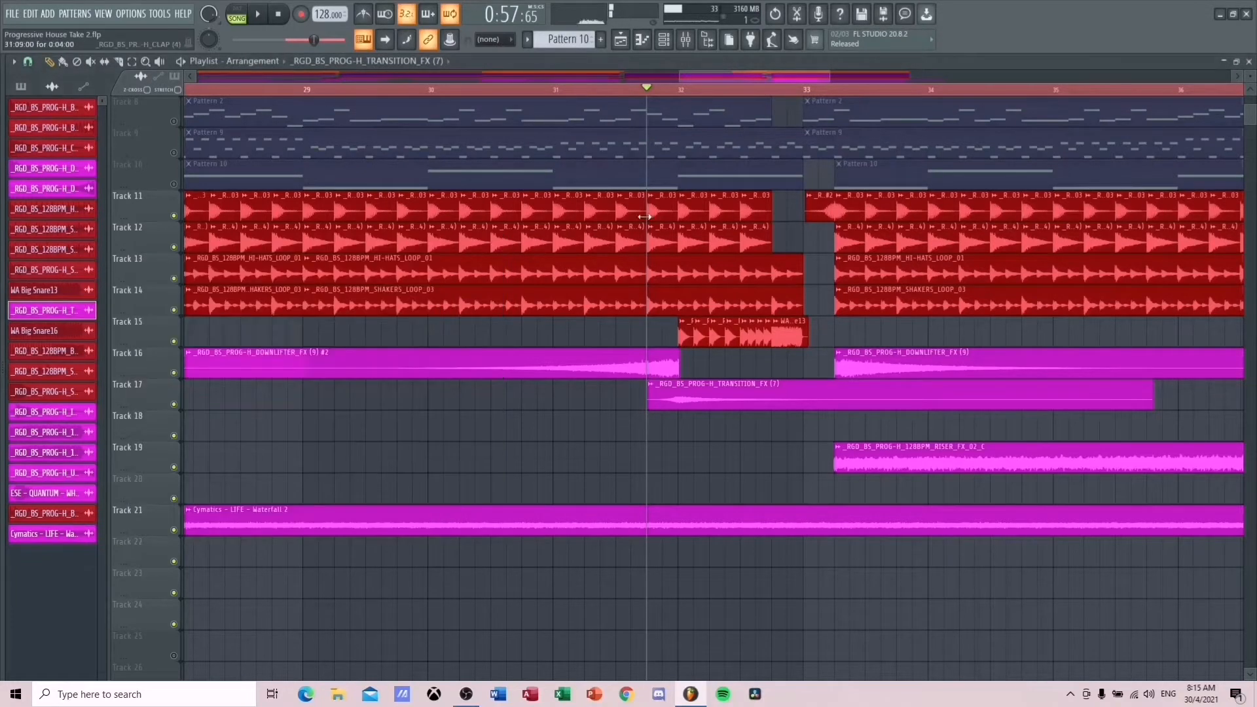
drag(698, 75, 788, 86)
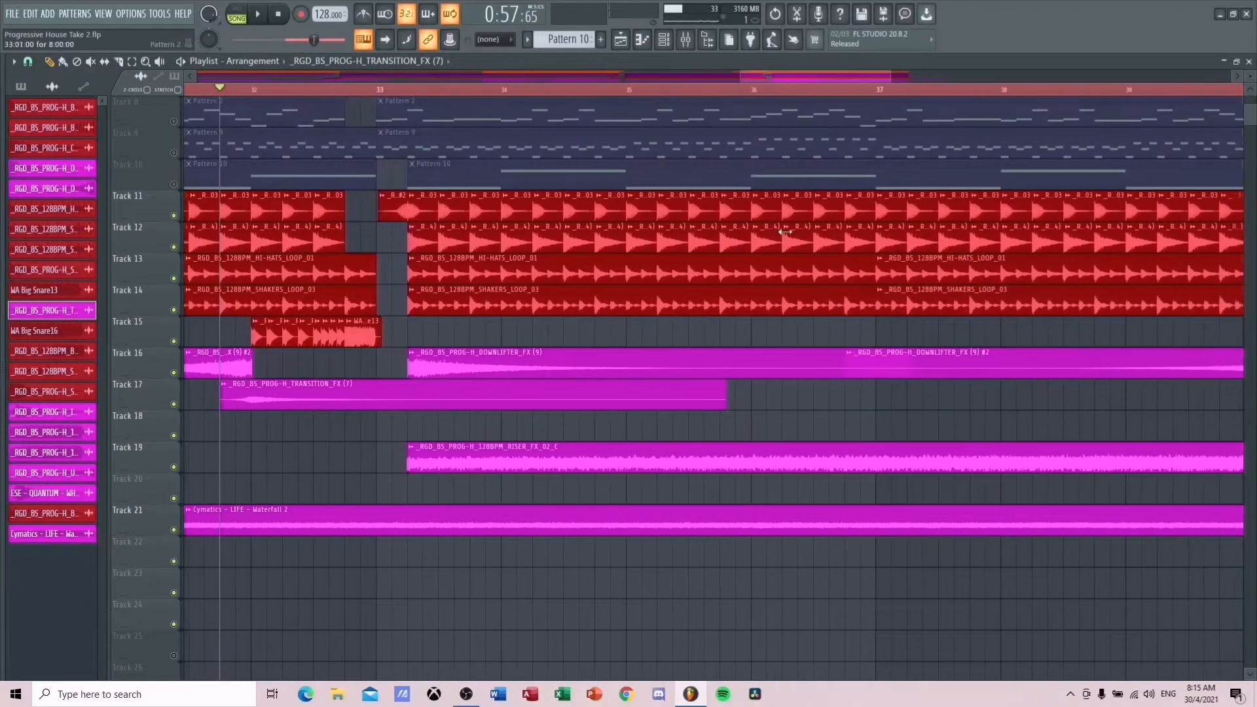
double_click(747, 456)
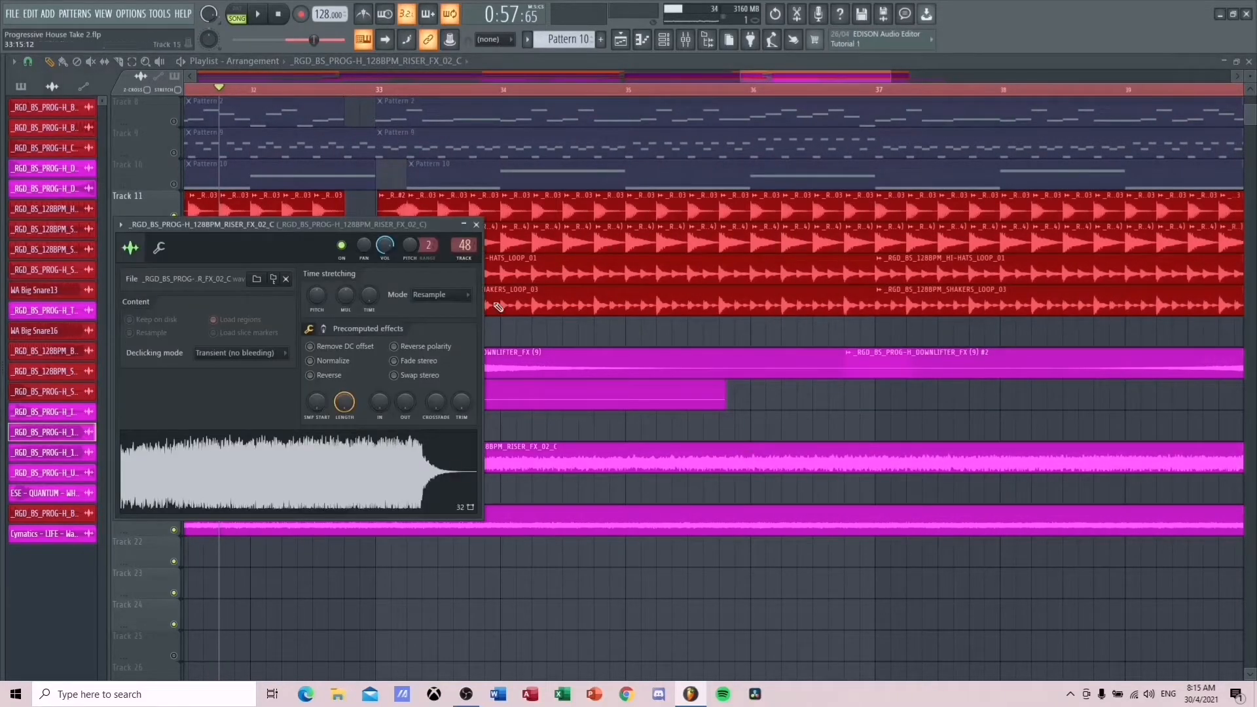
click(477, 225)
- Play the last bars of the drop's drums and effects up to the whoosh hit on track 16
drag(812, 78, 858, 96)
click(768, 90)
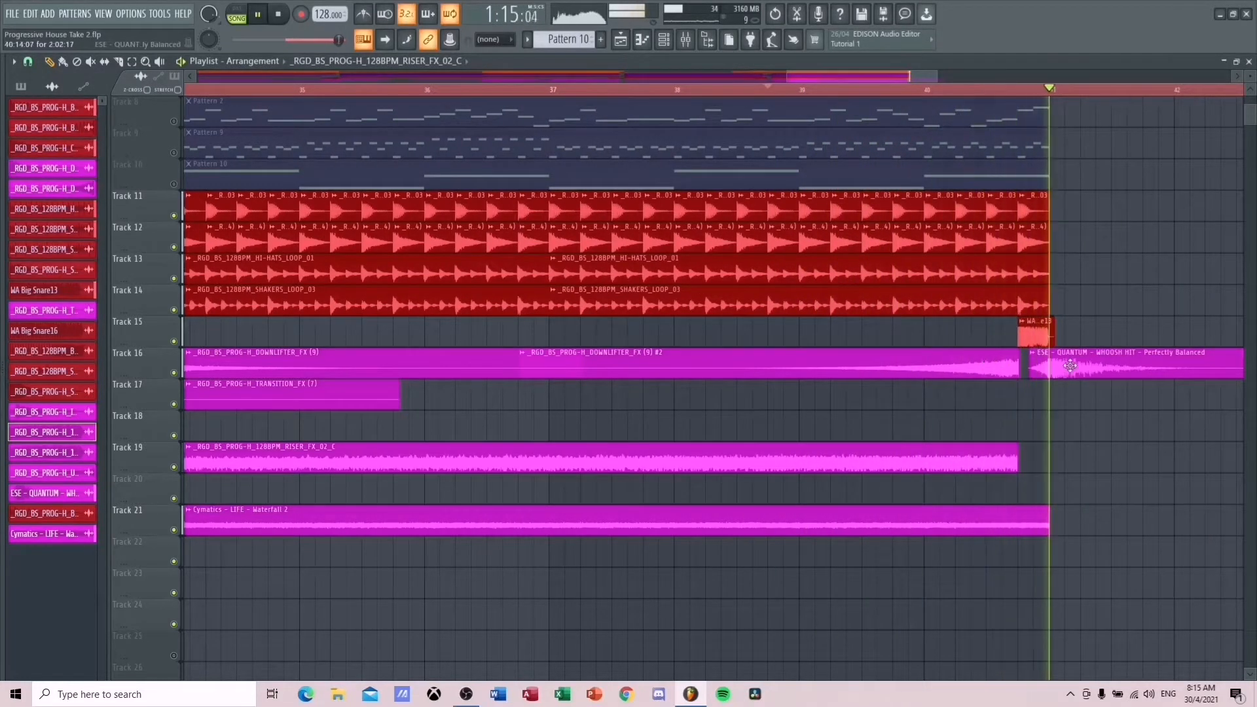
key(space)
- Play from bar 40 to the drop's end to hear the master EQ frequency automation on tracks 2 and 3
scroll(1070, 365, up, 5)
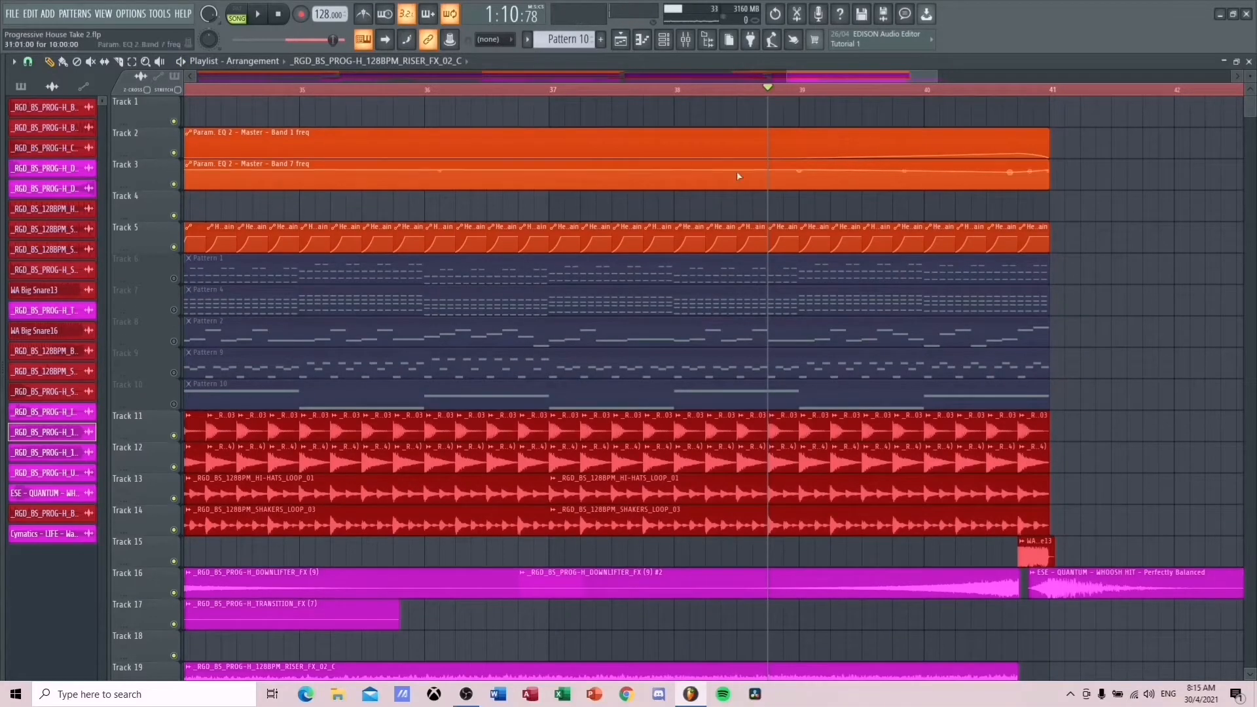
scroll(864, 99, right, 3)
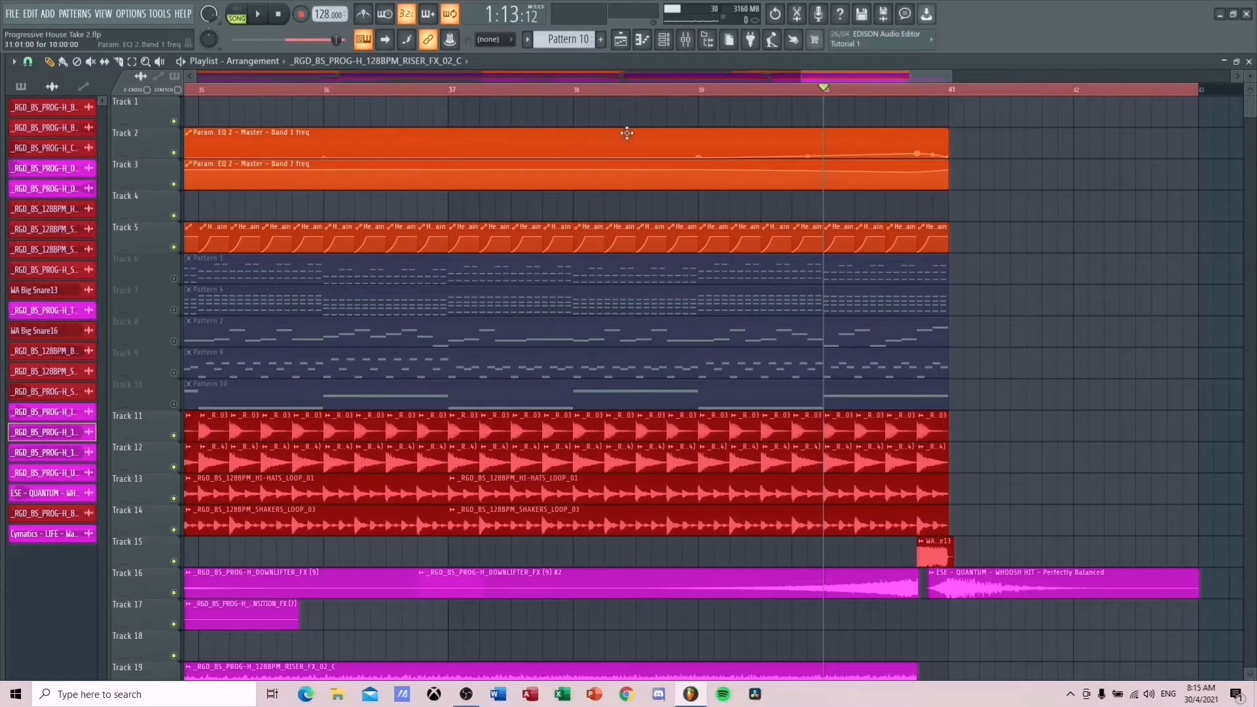
key(space)
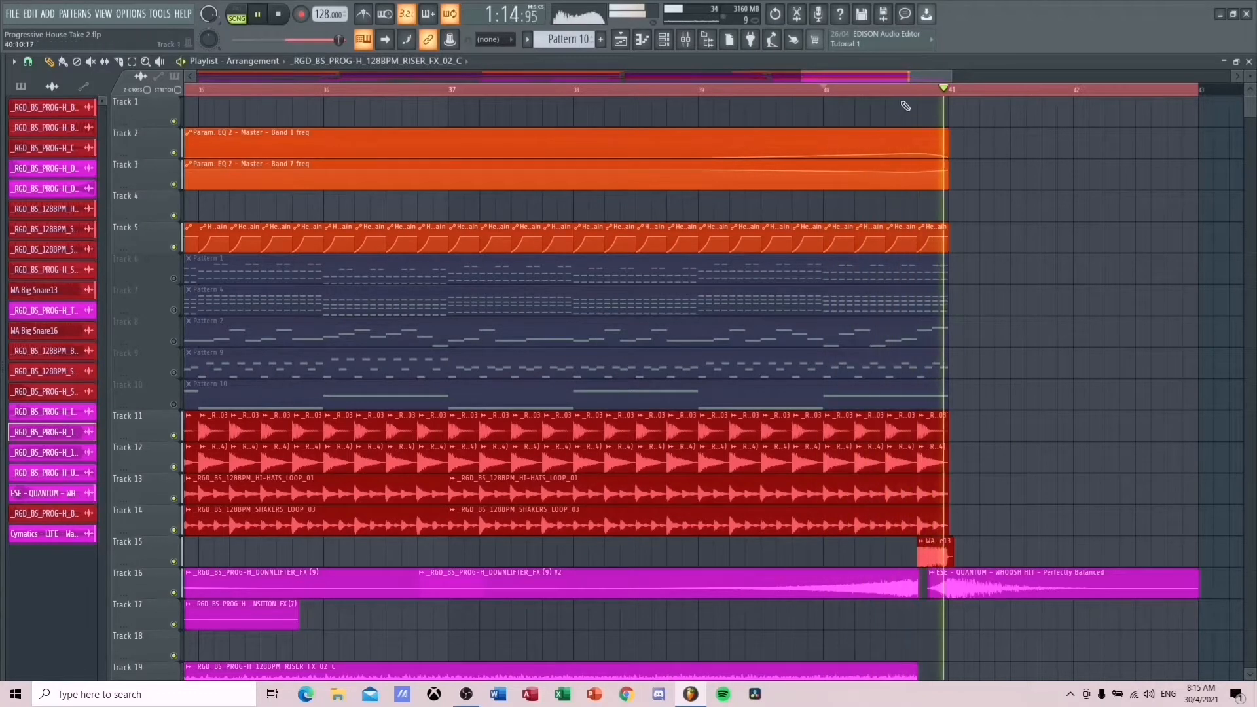
key(space)
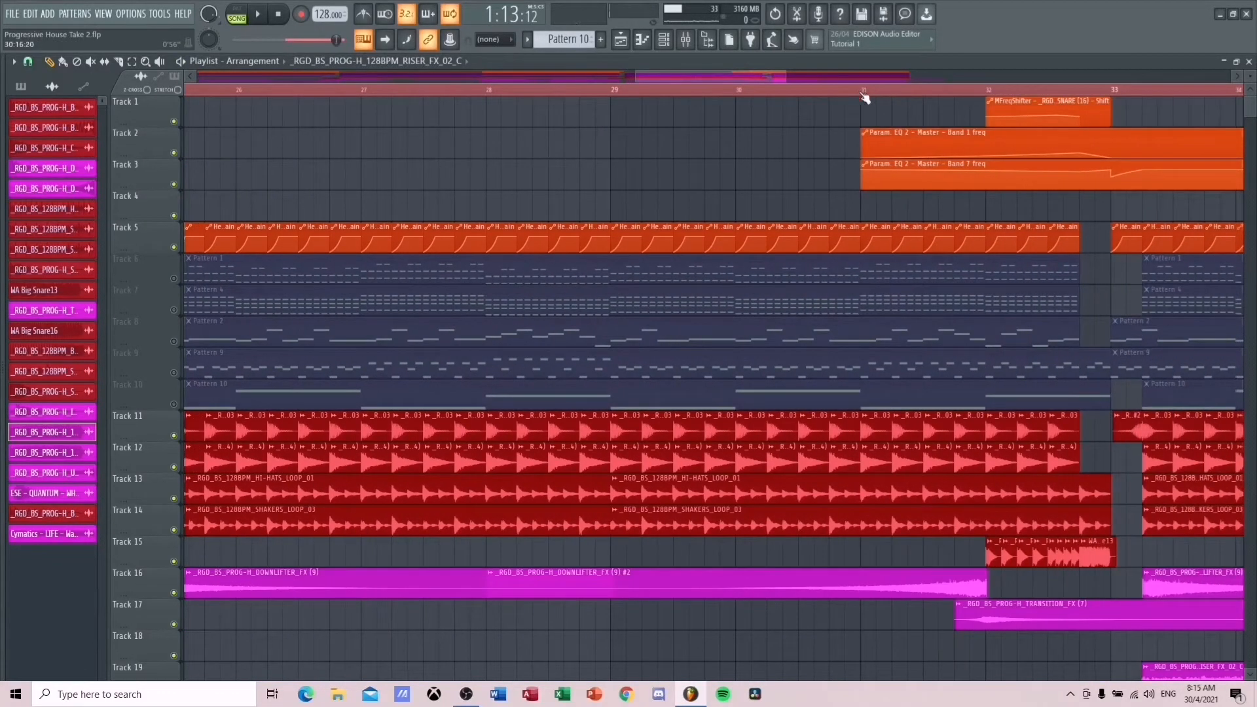
- Play from bar 31 to hear the master EQ automation leading into the snare fill
scroll(787, 76, right, 4)
key(space)
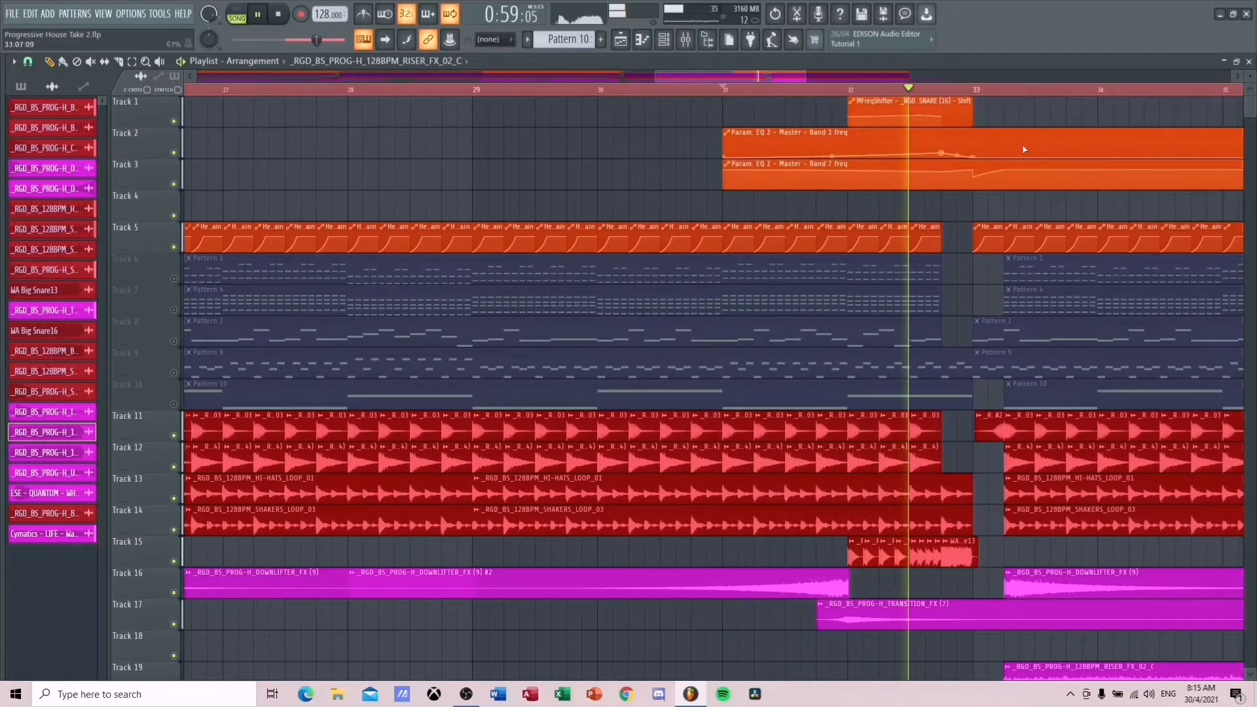
key(space)
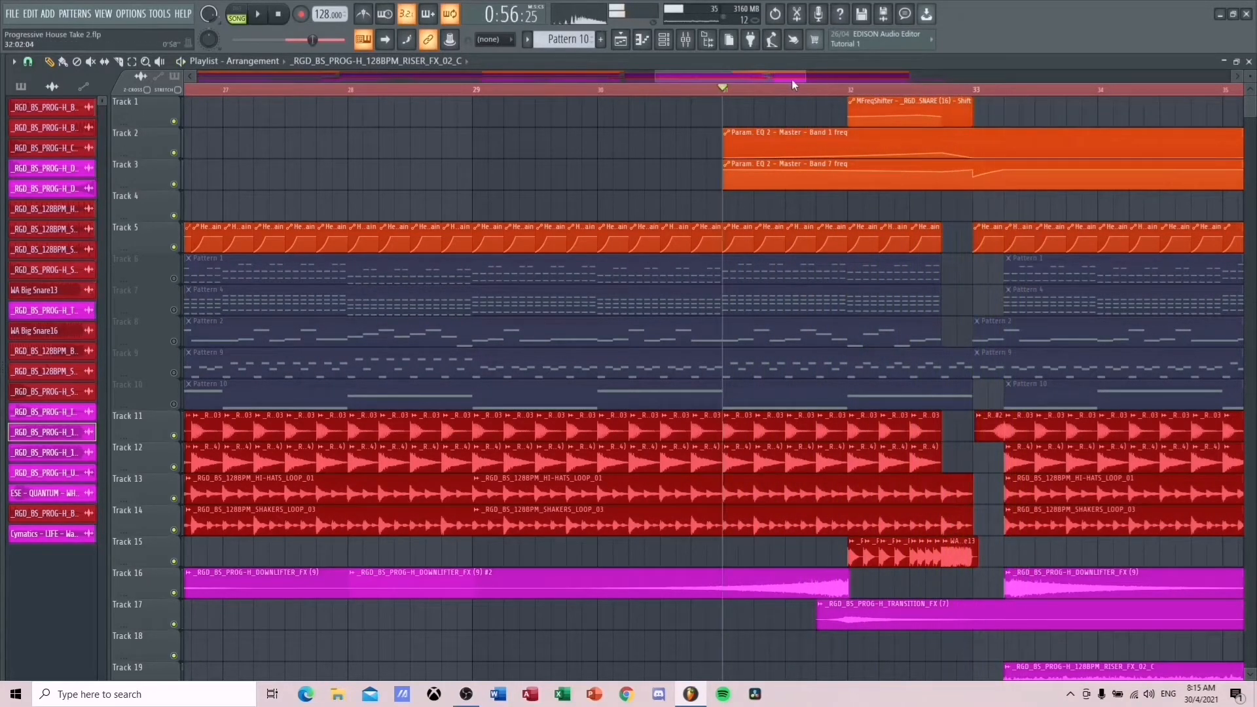
- Solo the Pattern 1 track 6 and unmute the automation tracks 1 to 5
drag(791, 80, 687, 83)
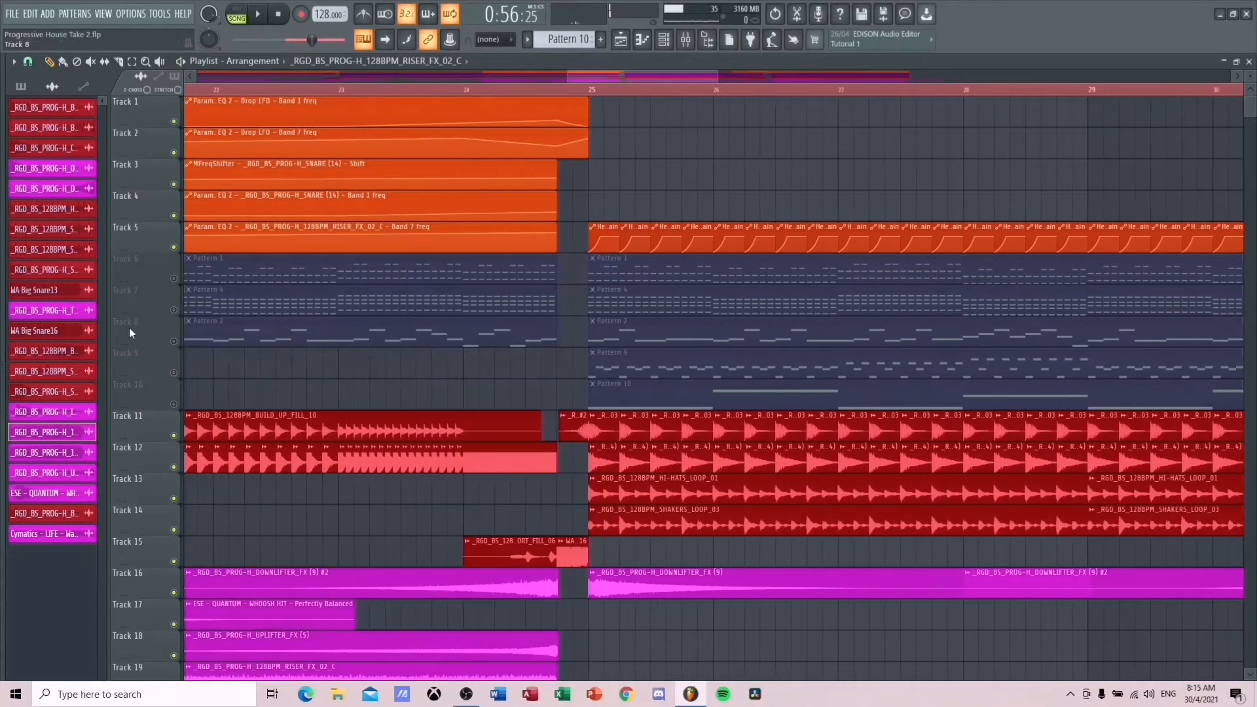
right_click(174, 278)
click(174, 246)
click(174, 215)
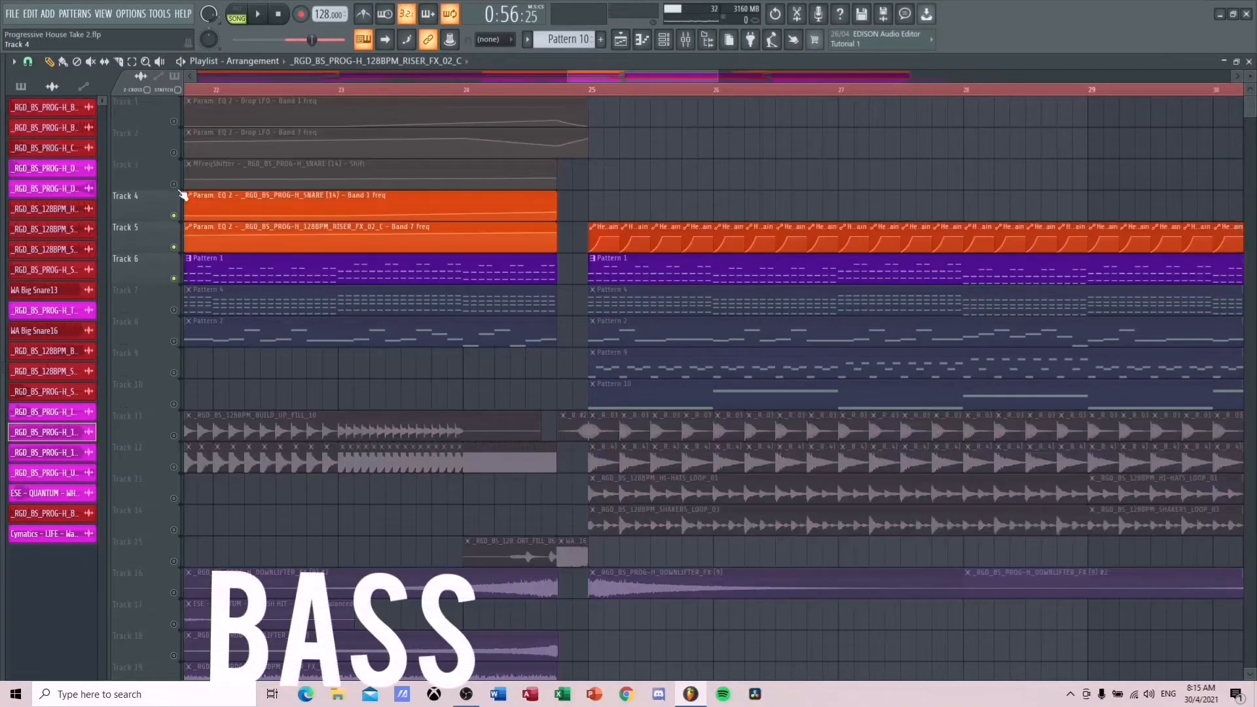
click(173, 184)
click(173, 153)
click(173, 121)
- Play the soloed bass pattern from bar 25, where the drop starts
click(590, 89)
key(space)
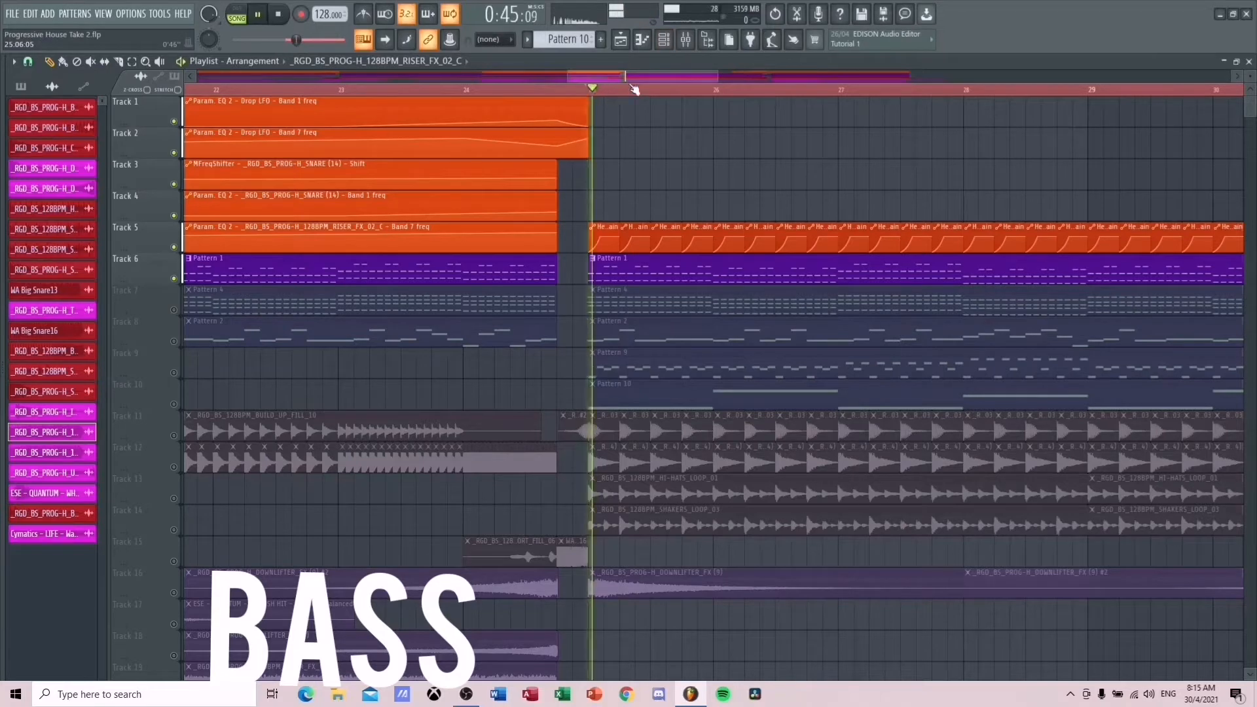
drag(626, 77, 633, 115)
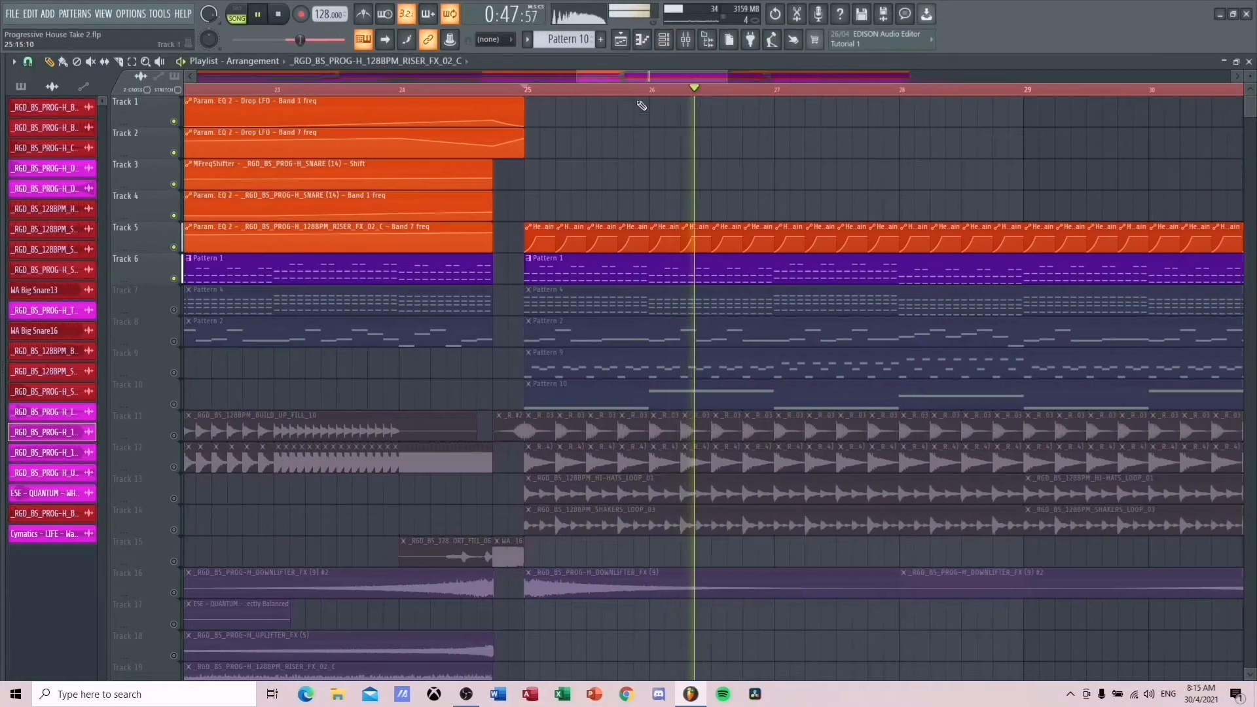
key(space)
- Select Pattern 1, show its channels and audition the Serum_x64 #2 channel on its own
click(664, 40)
click(1055, 277)
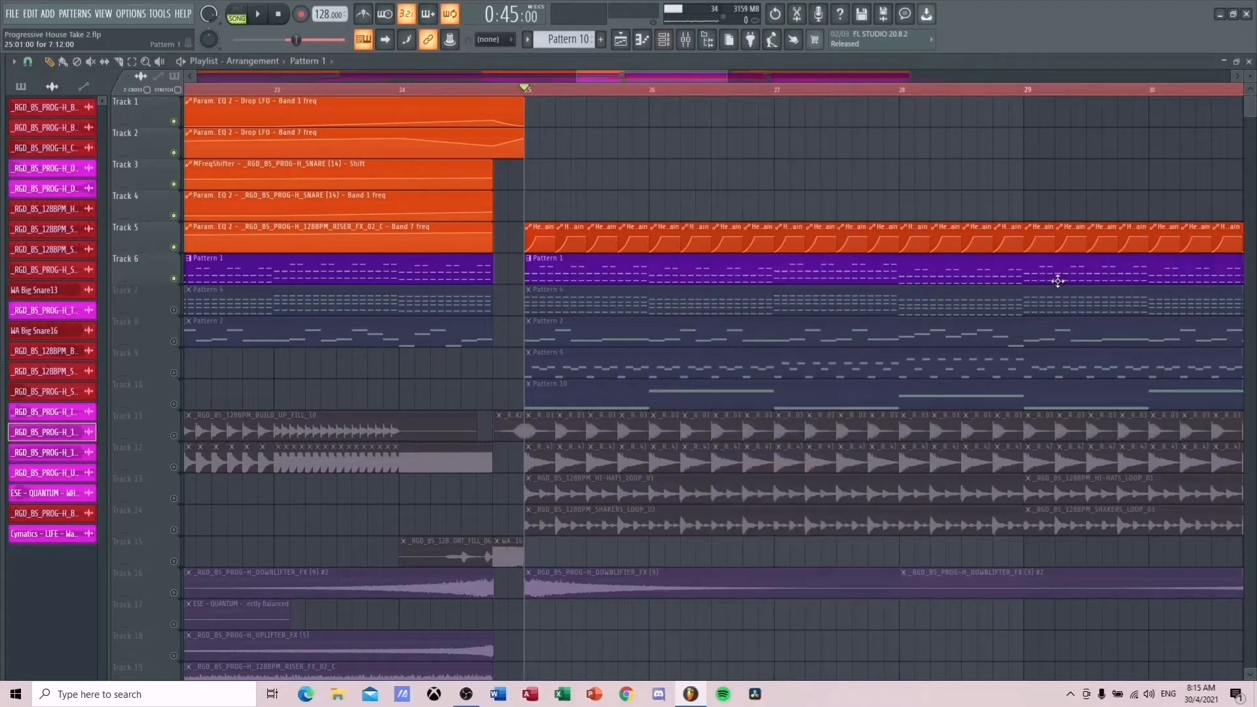
click(664, 41)
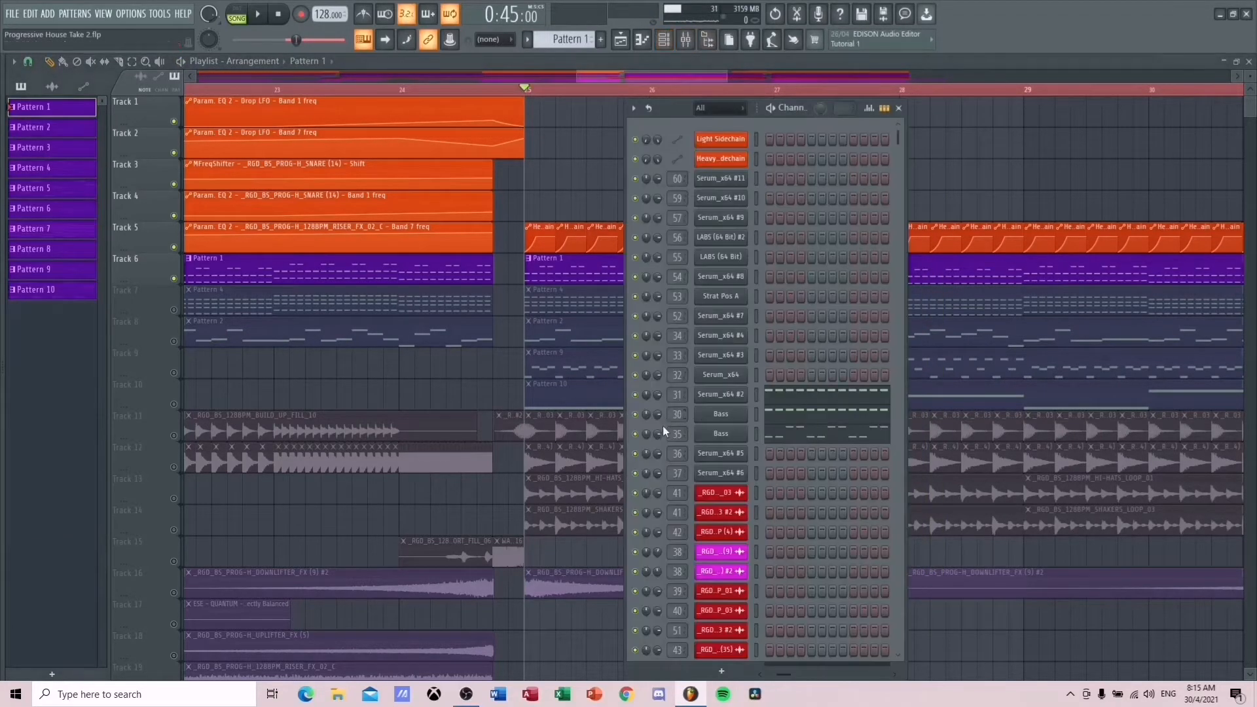
key(space)
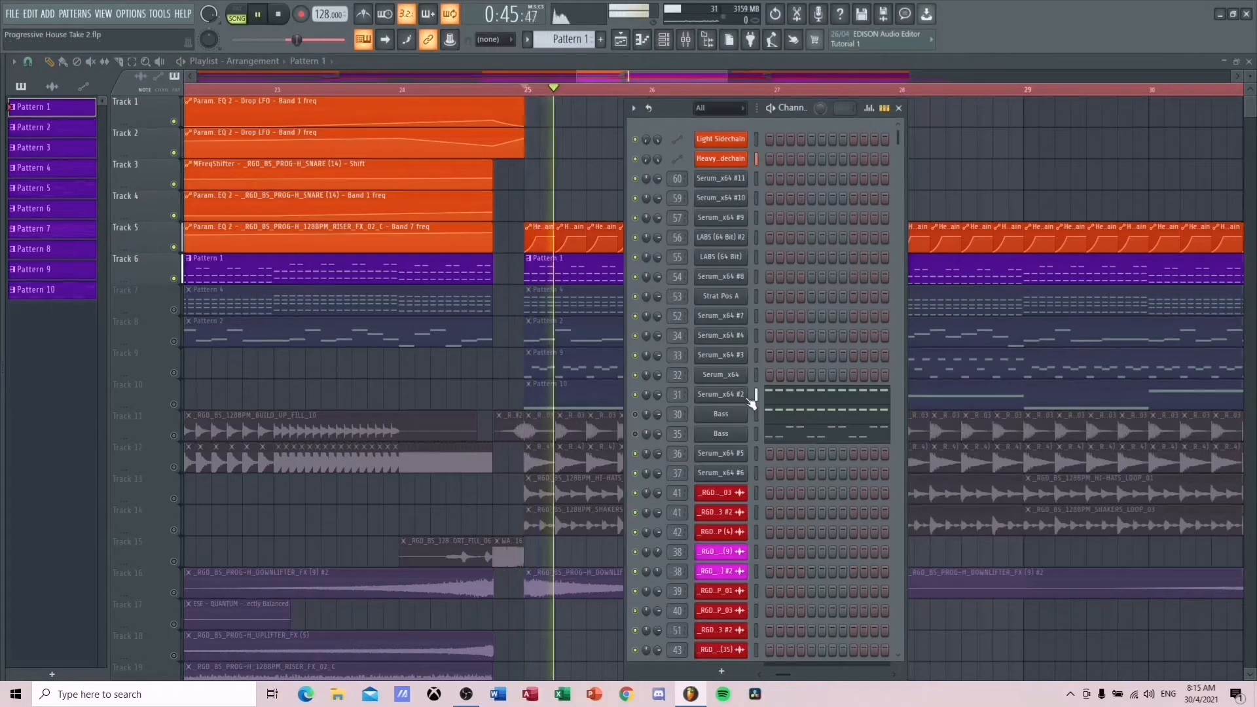
key(space)
- Inspect the oscillator and effects pages of the Serum_x64 #2 synth
click(745, 398)
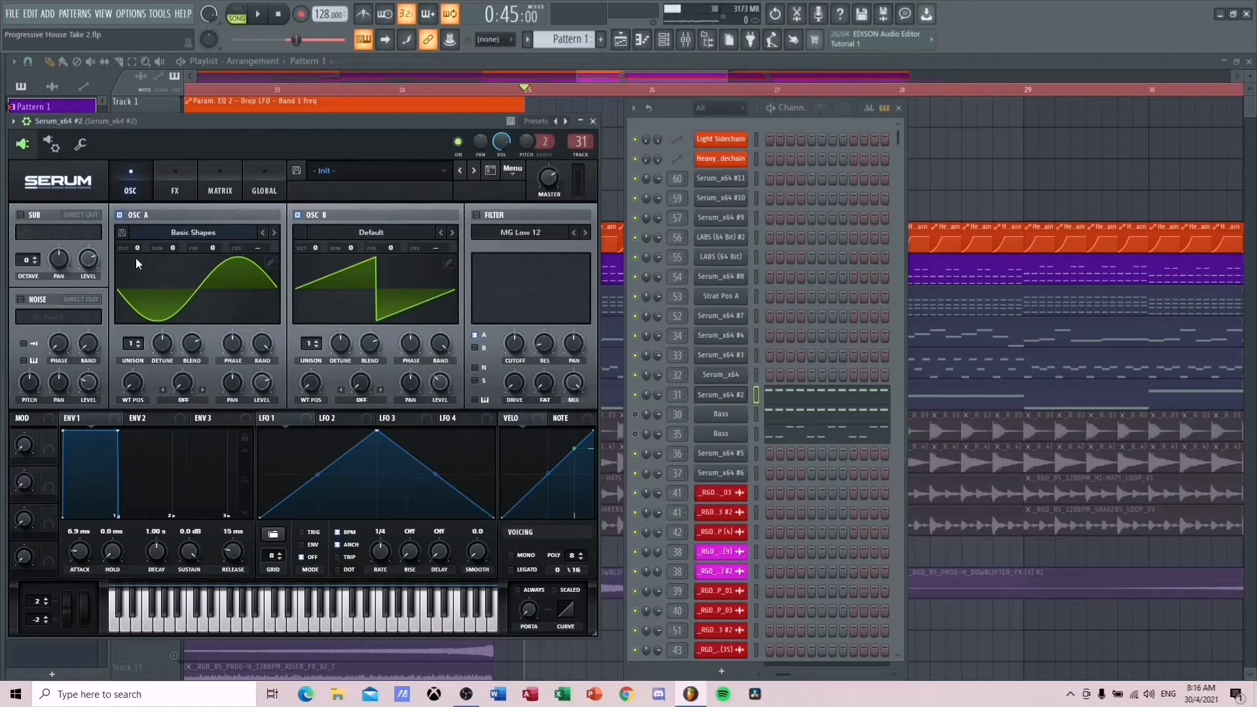
click(171, 190)
click(135, 191)
click(592, 123)
- Examine the Fruity parametric EQ 2 on the Serum_x64 #2 mixer insert during playback
key(F9)
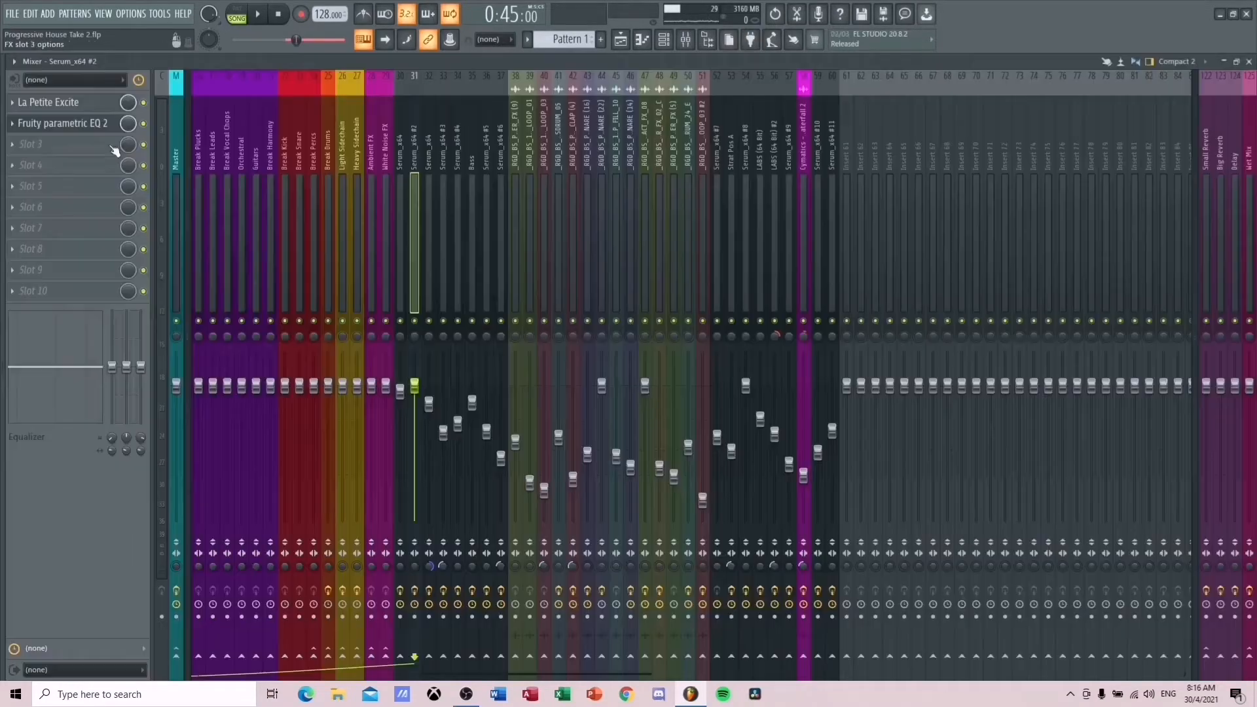
click(65, 125)
key(space)
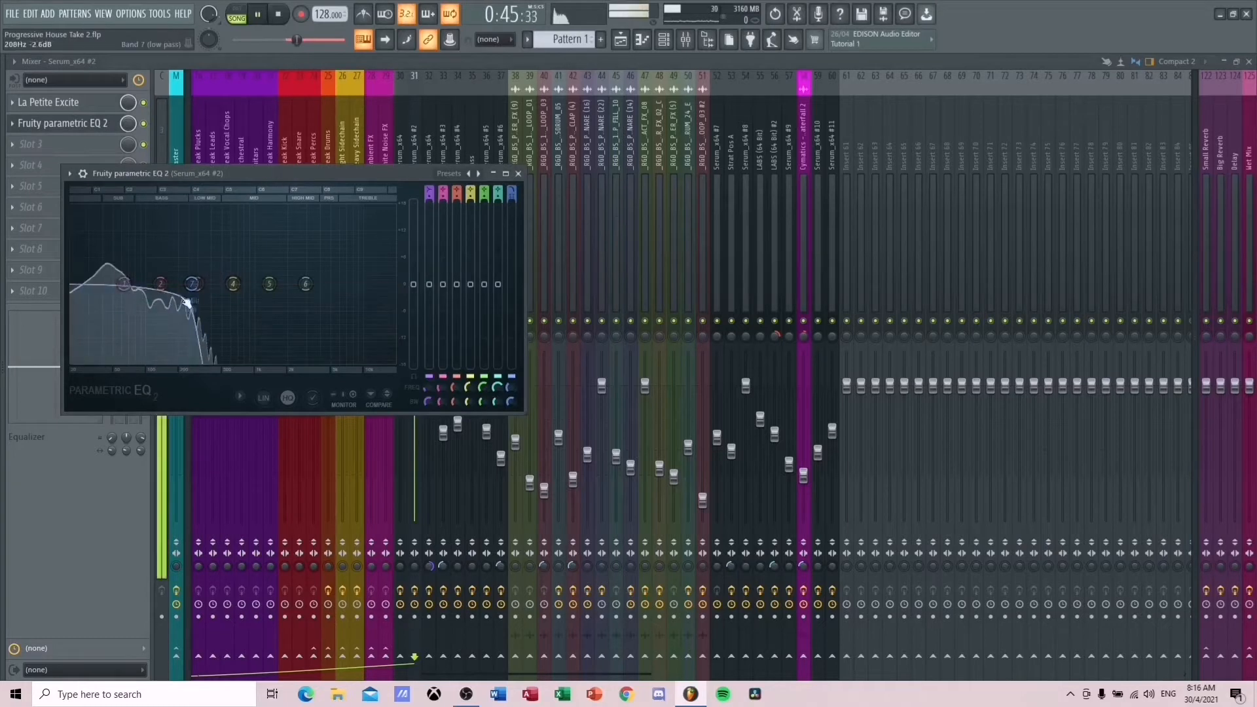
click(518, 174)
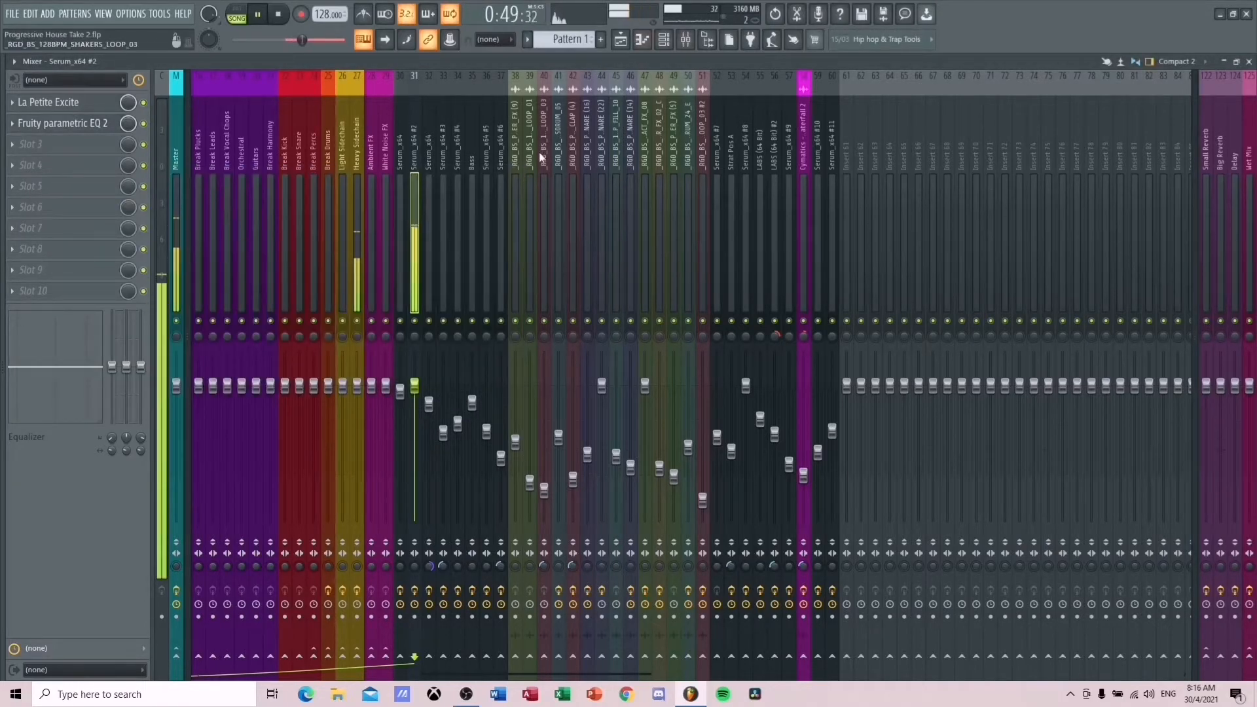
key(space)
- Return to the playlist and Pattern 1's channels and audition the Bass channel routed to insert 30 on its own
click(620, 39)
click(664, 39)
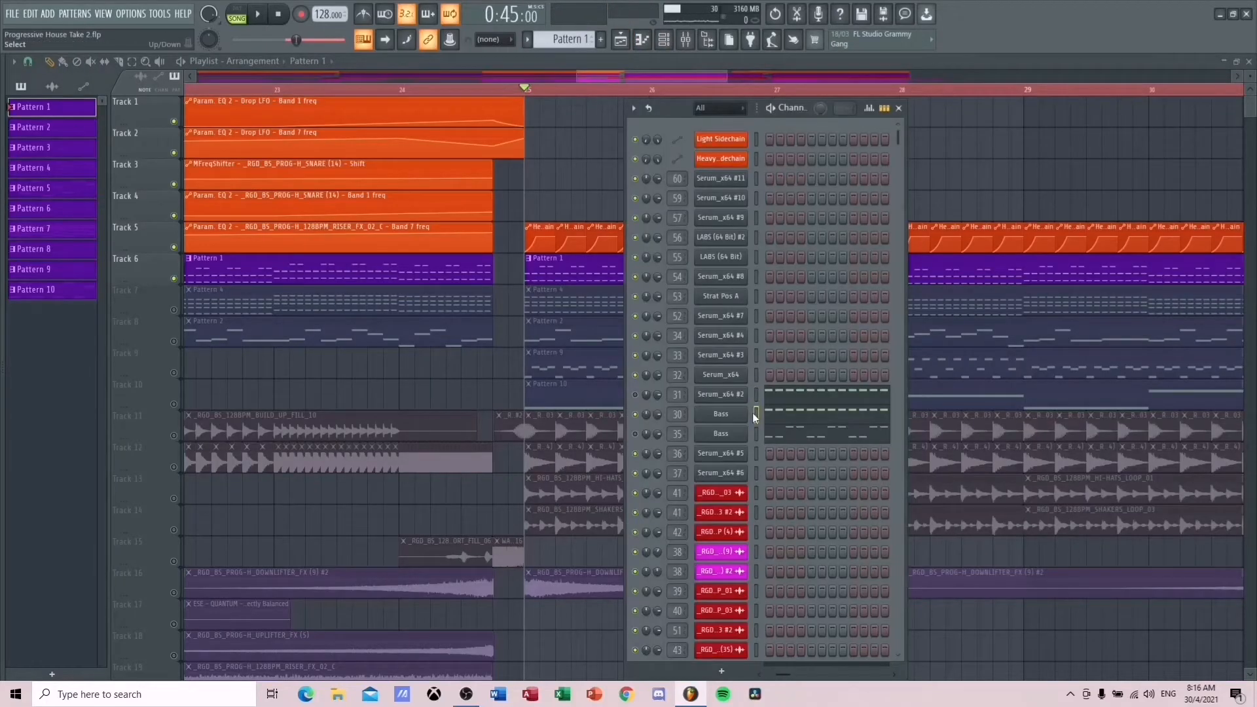
key(space)
key(space)
- Inspect the oscillator settings and Tube distortion effect of the insert 30 Bass synth and play it from bar 25
click(741, 417)
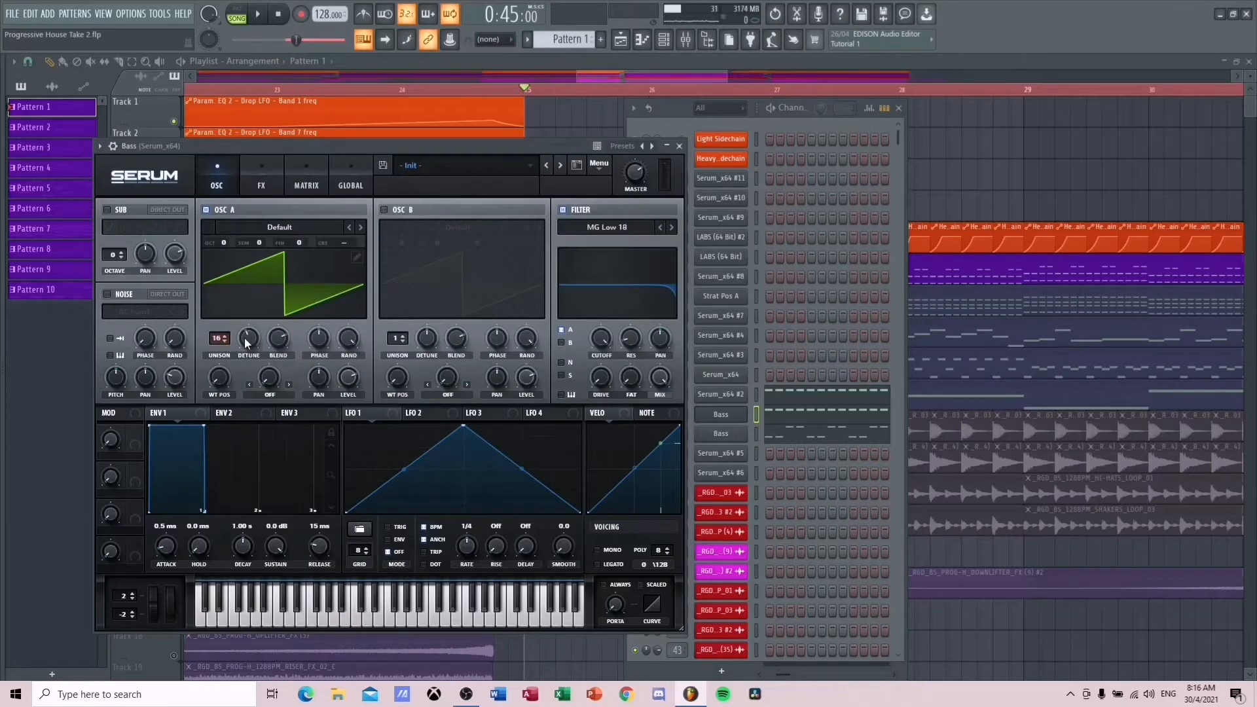
click(261, 171)
click(226, 169)
click(251, 163)
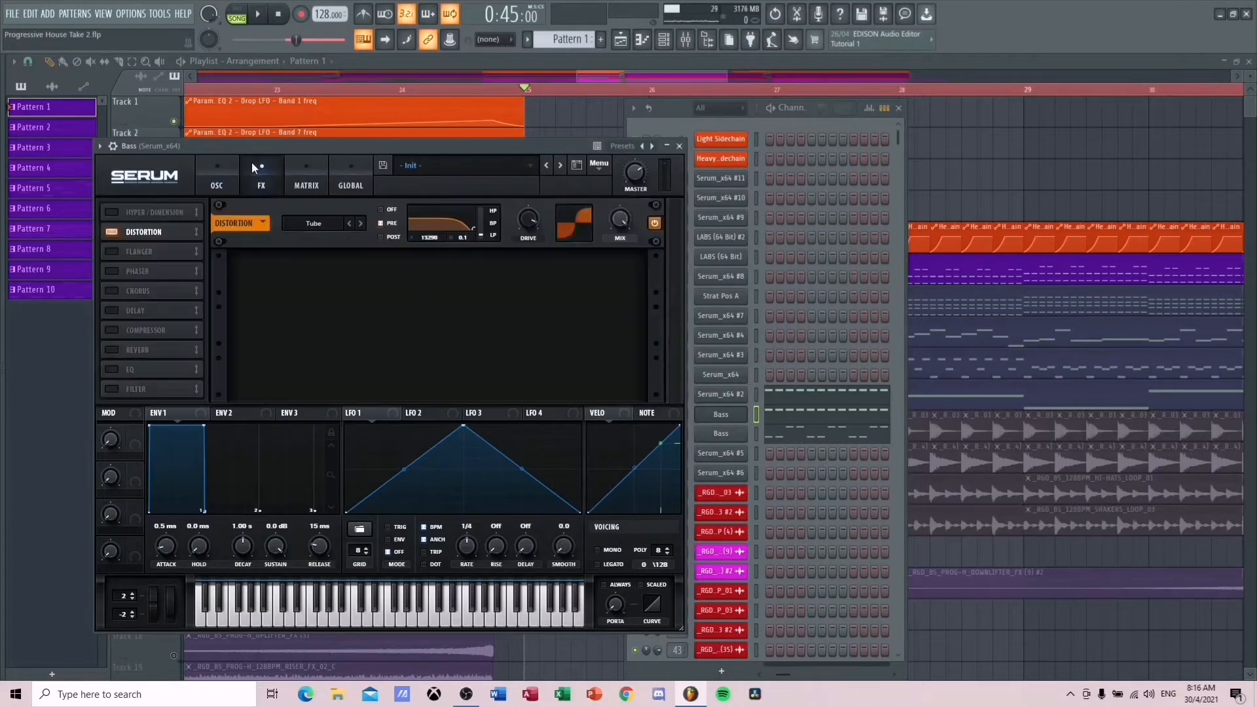
click(226, 170)
key(space)
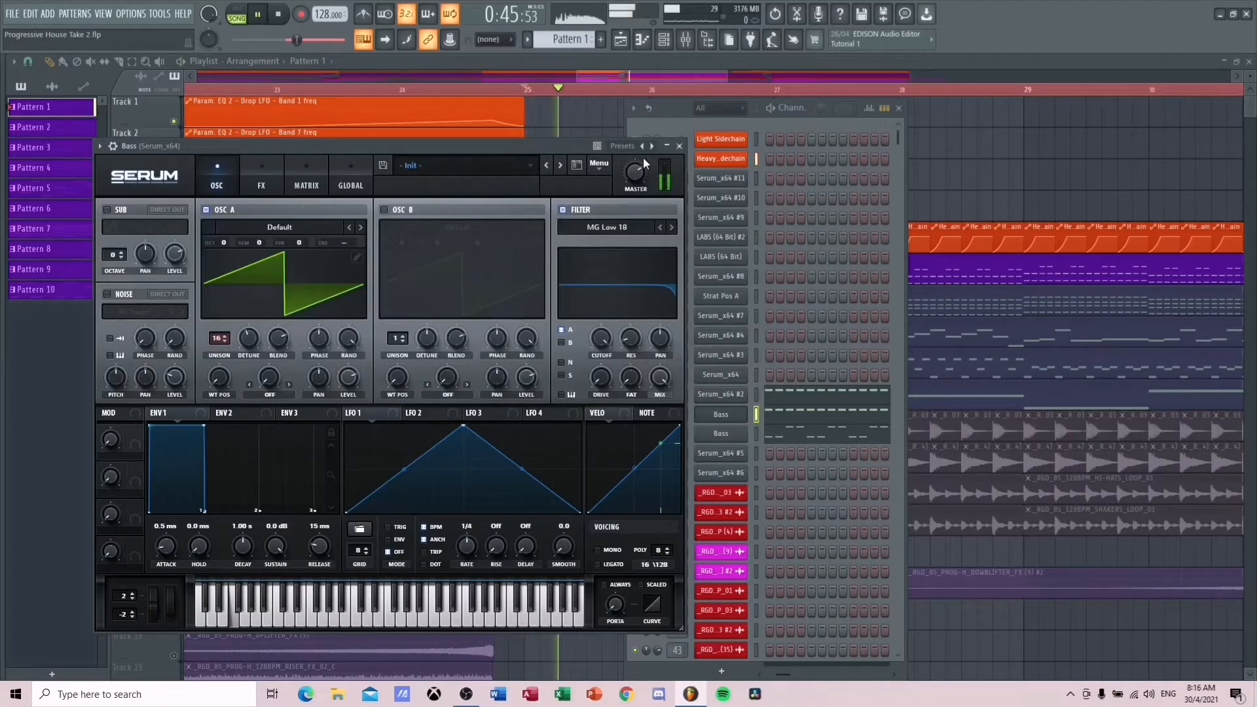
click(680, 146)
key(space)
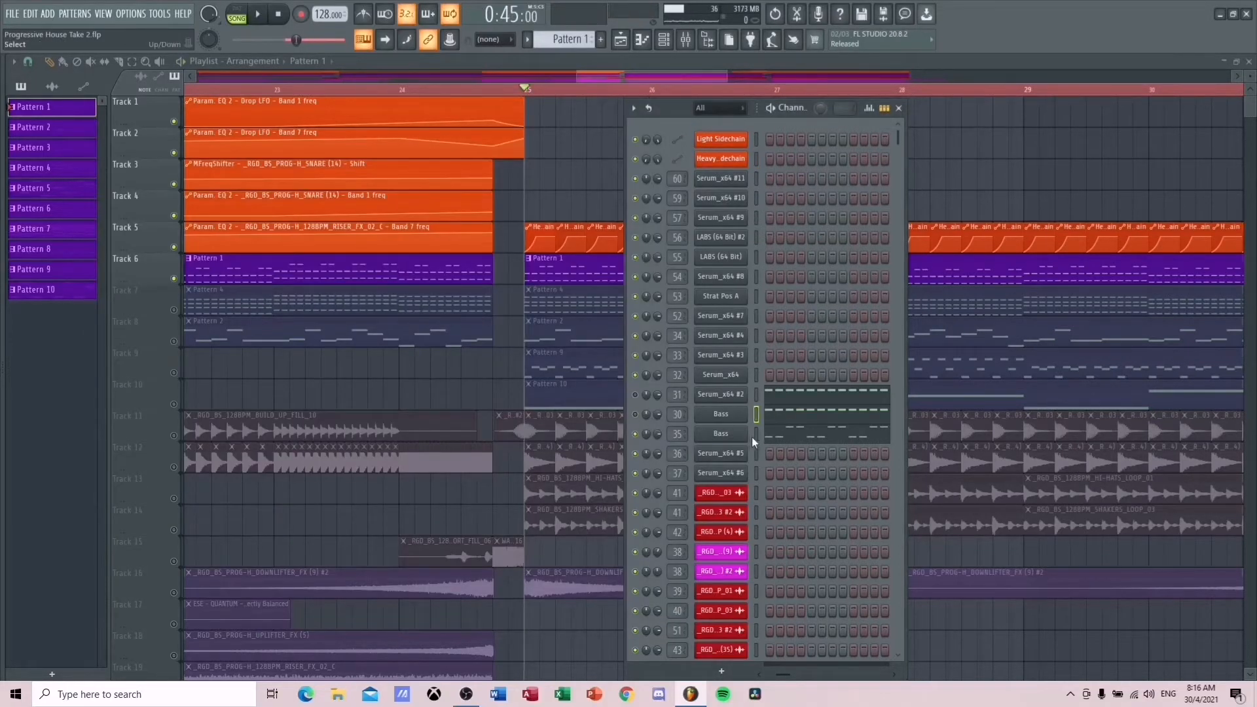
- Inspect the Serum settings of the Bass channel routed to insert 35 while playing it from bar 25
click(731, 435)
key(space)
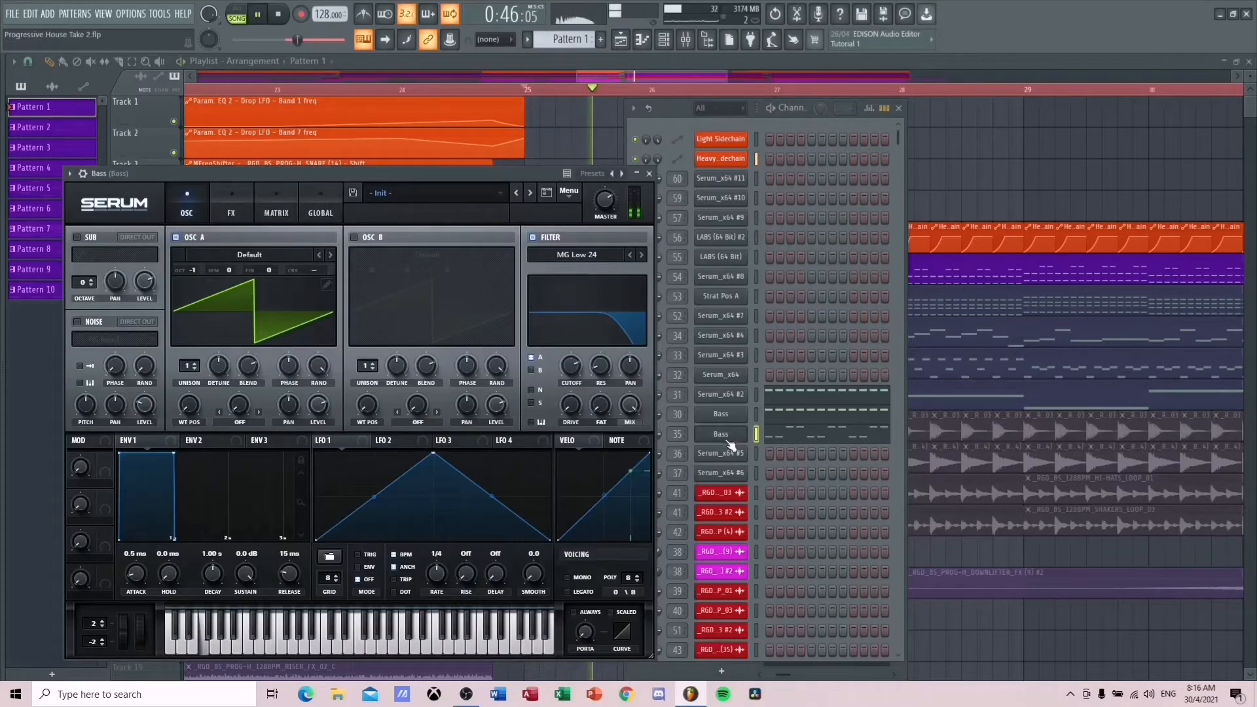
key(space)
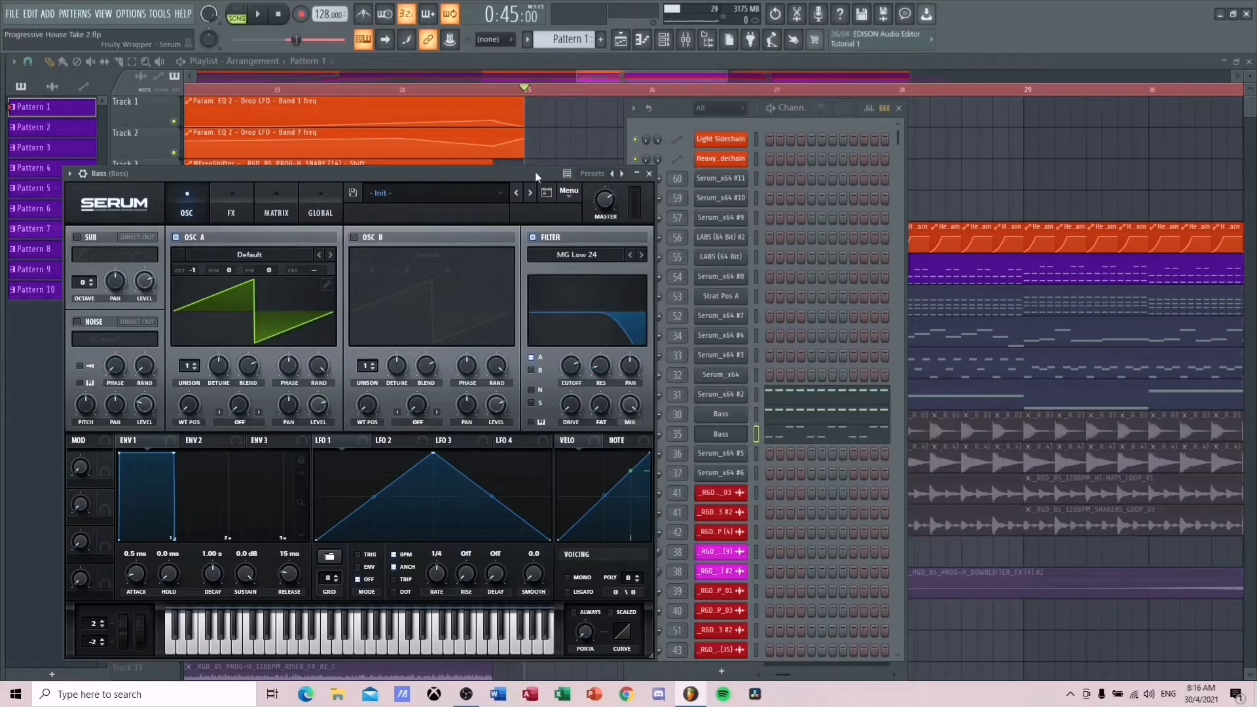
key(space)
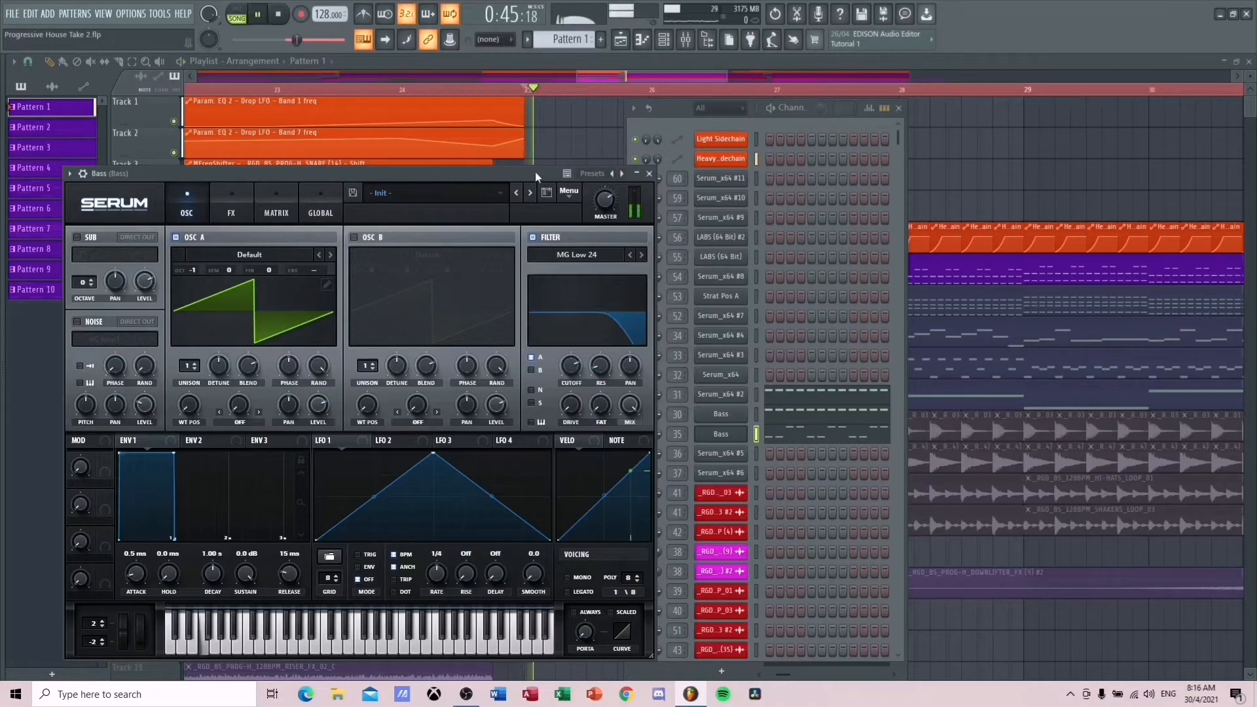
click(652, 174)
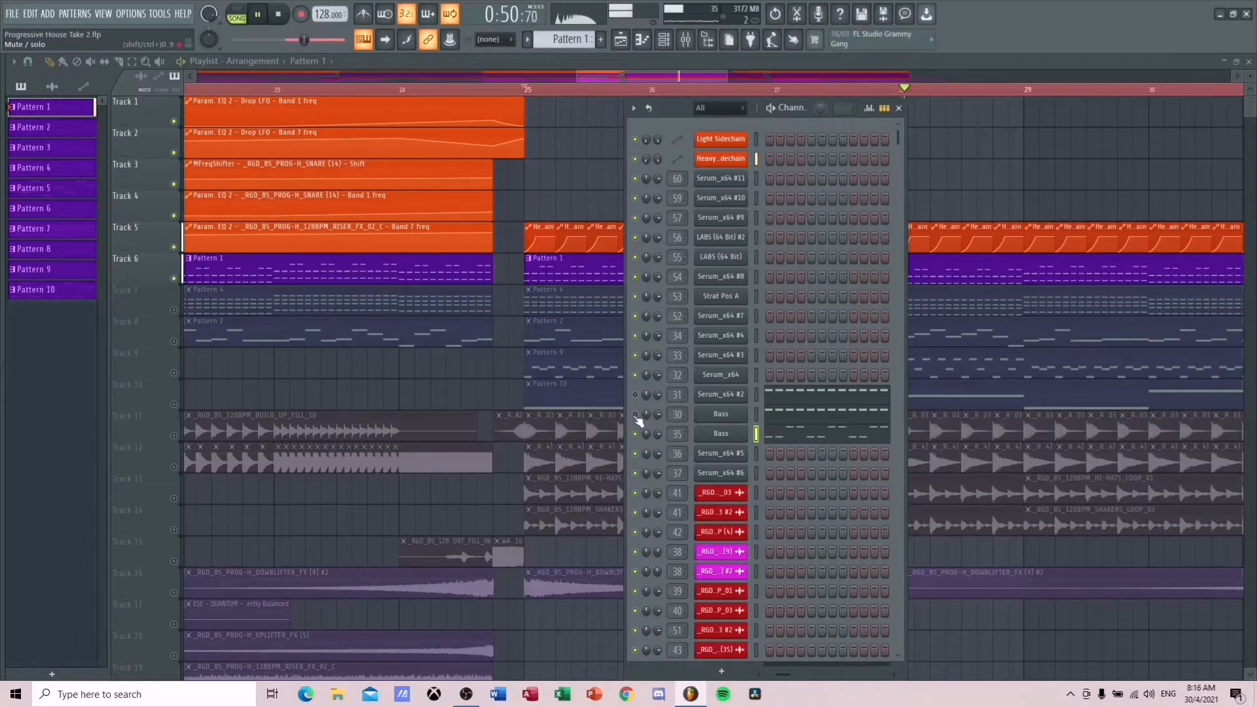
- Examine the dblue_Glitch effect on the Drop Bass mixer insert while playing the bass from bar 25
key(space)
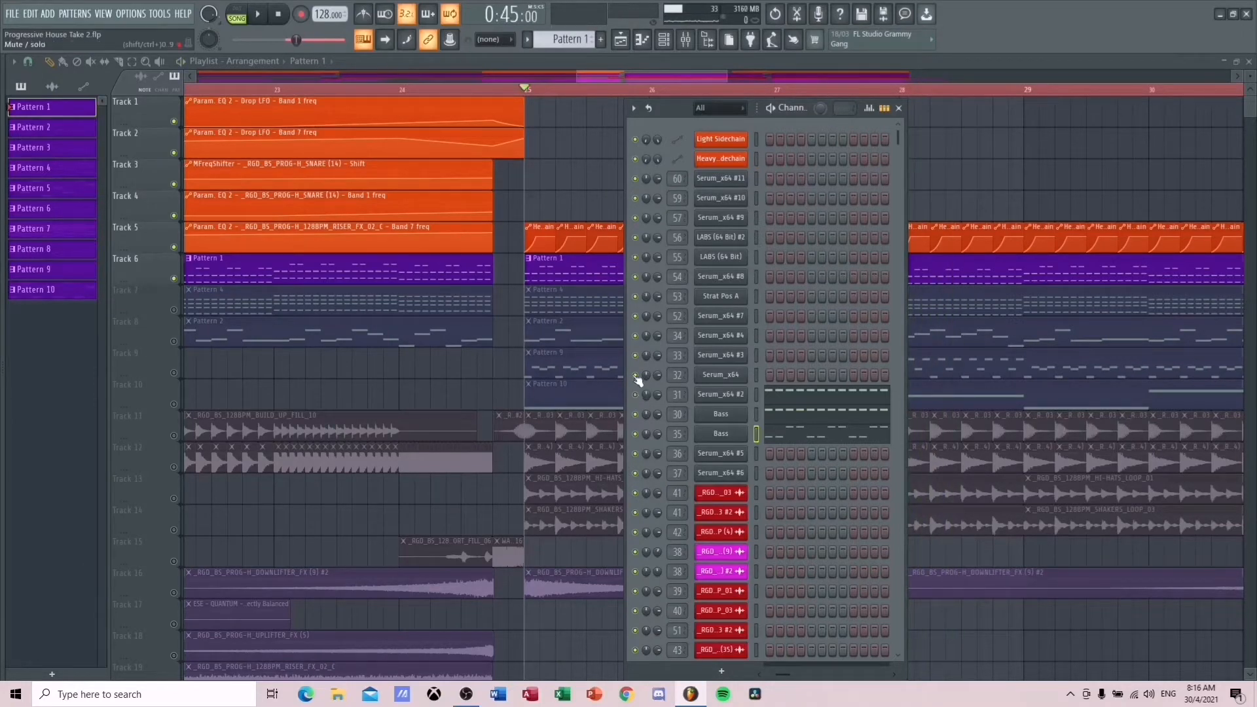
key(F6)
key(F9)
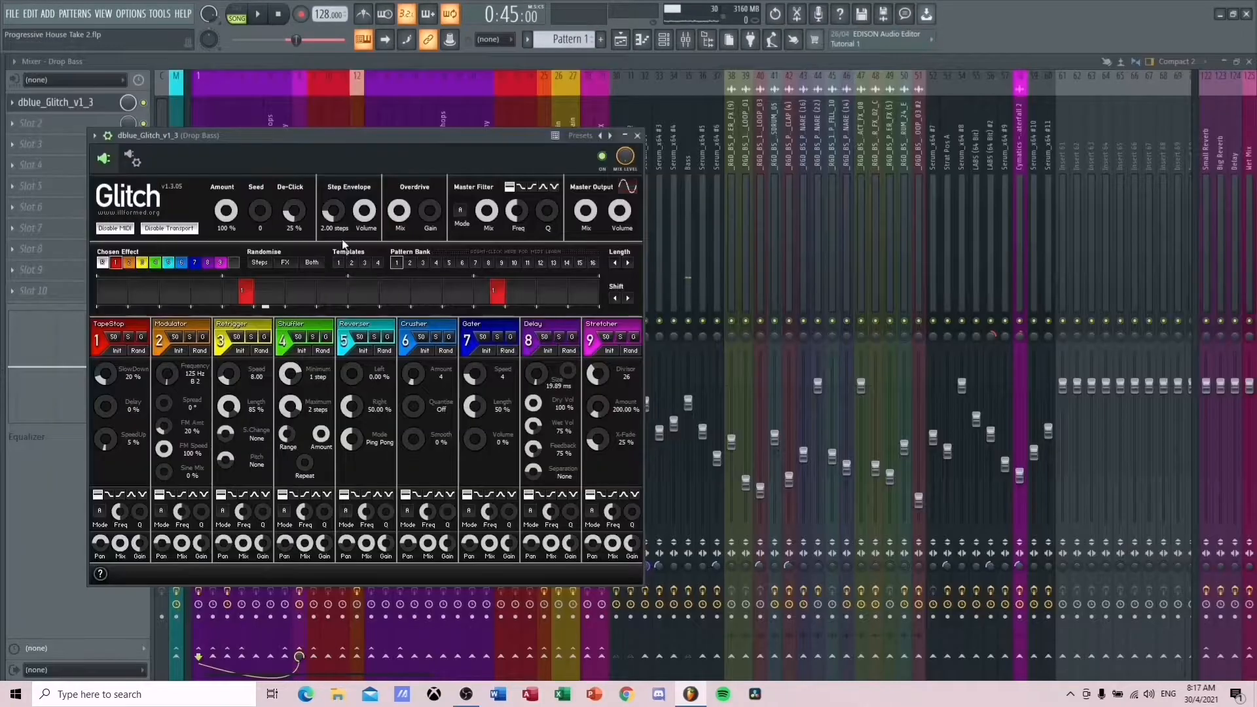
key(space)
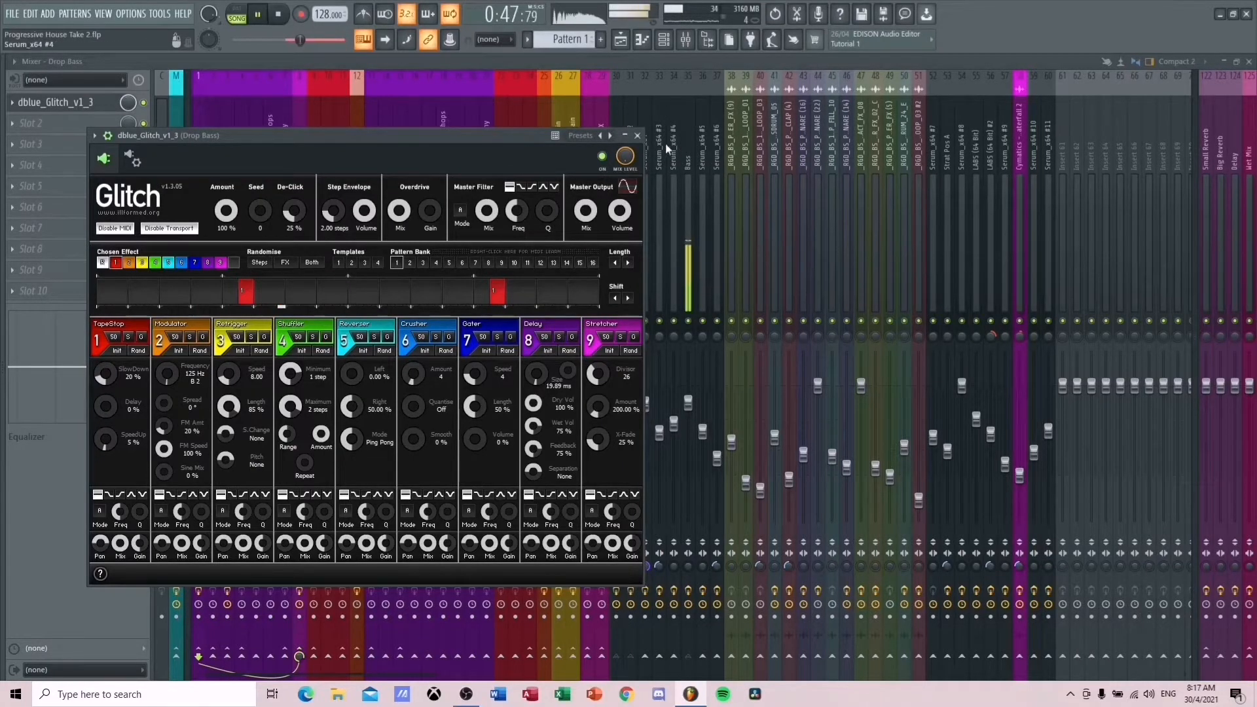
key(space)
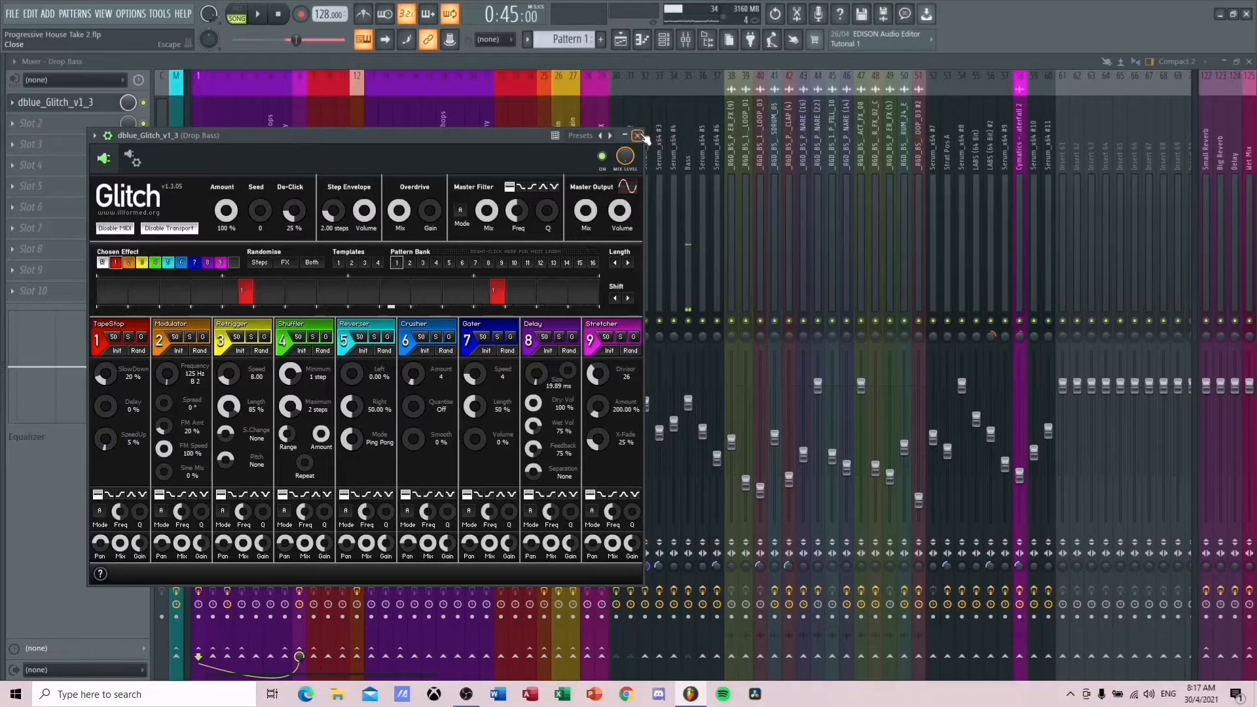
click(639, 136)
- Mute the bass on Track 6, enable the Pattern 4 chords on Track 7 and audition them from bar 25
key(F9)
click(173, 278)
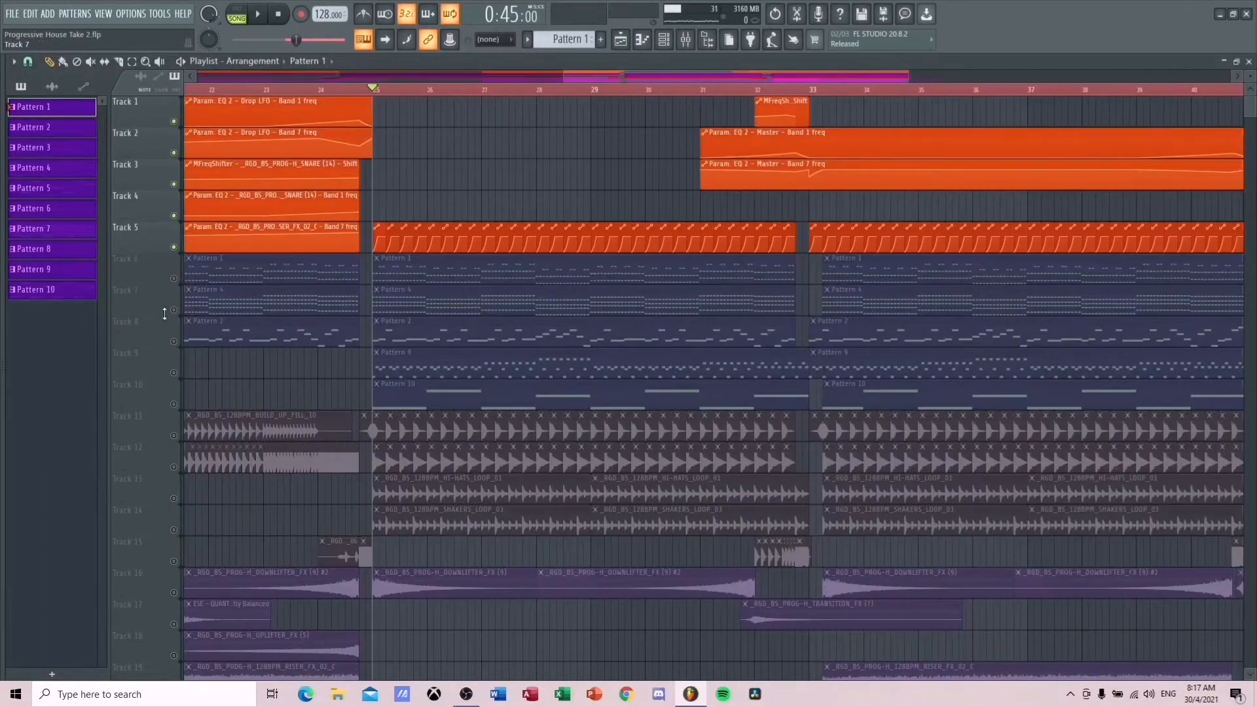
click(173, 309)
key(space)
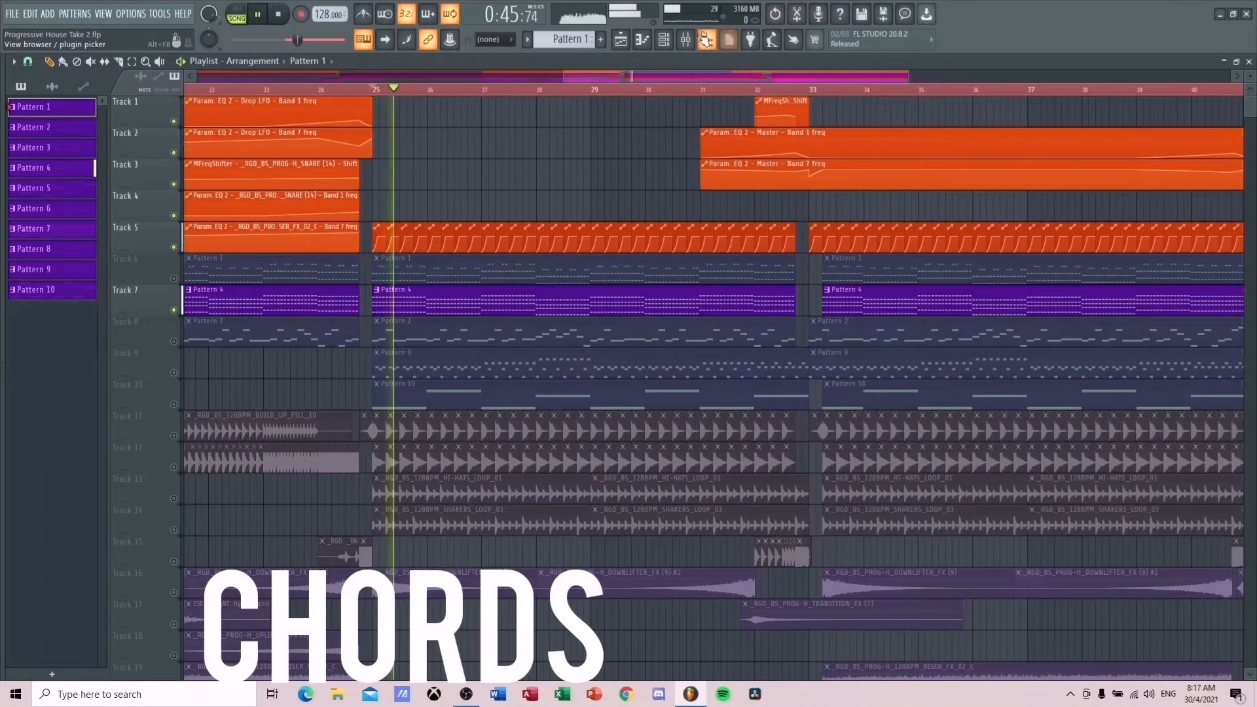
key(F9)
key(space)
- Inspect the oscillator and the compressor and EQ effects of the Serum_x64 #5 chord synth while playing it from bar 25
click(682, 42)
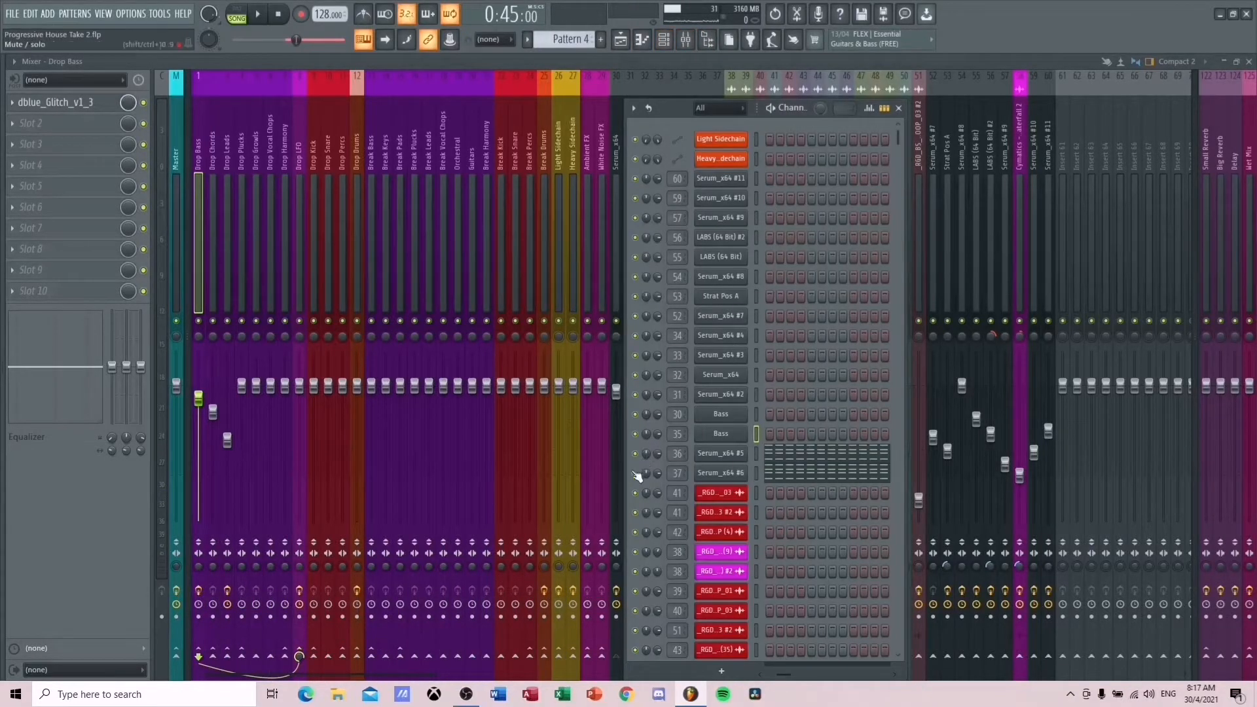
click(739, 455)
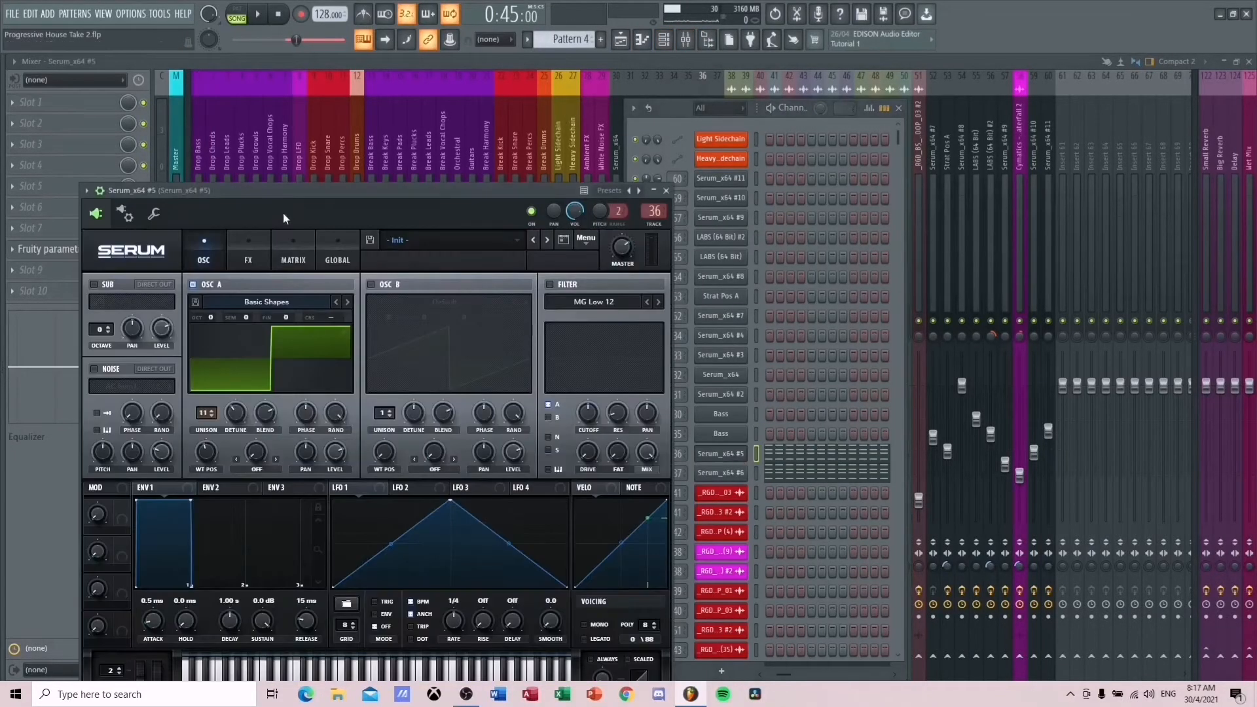
key(space)
click(230, 266)
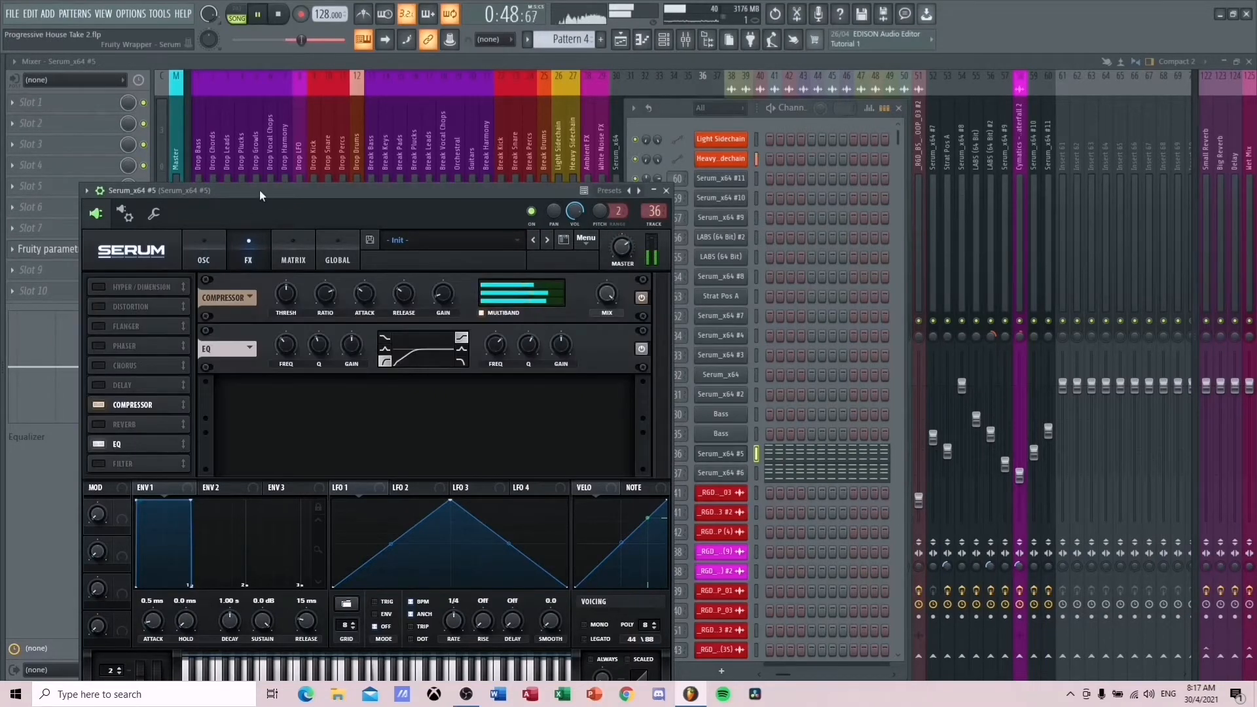
key(space)
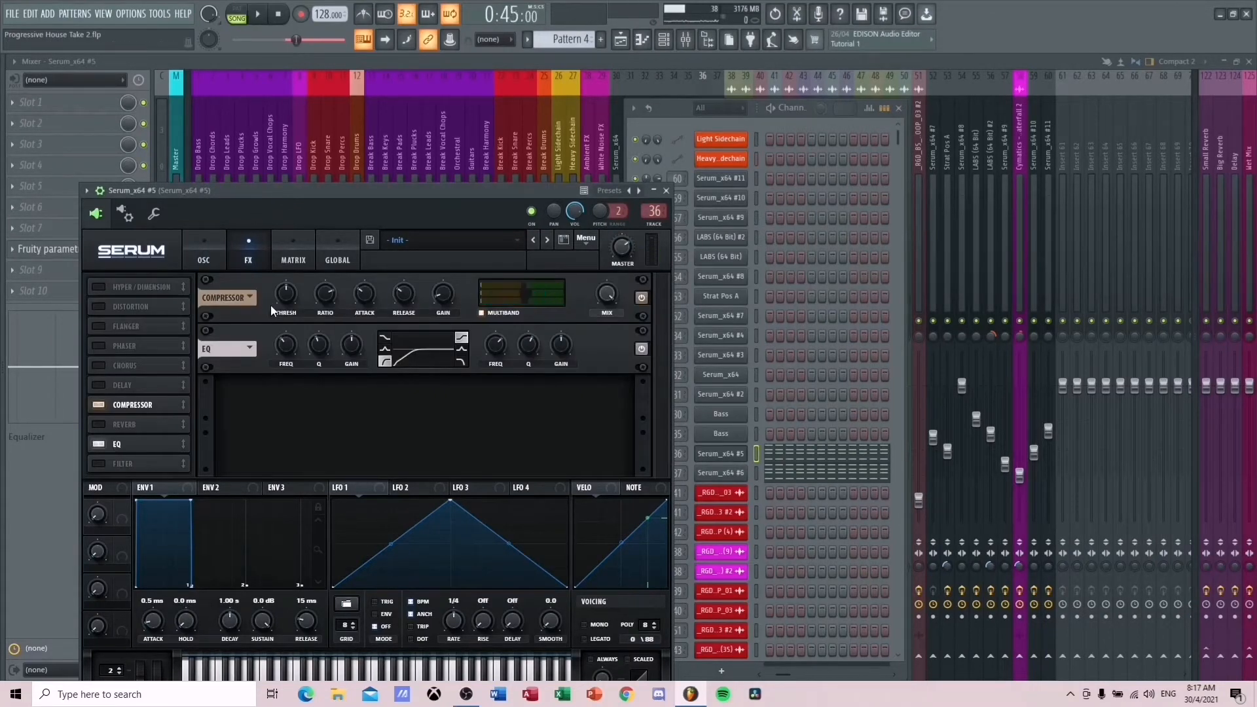
click(209, 252)
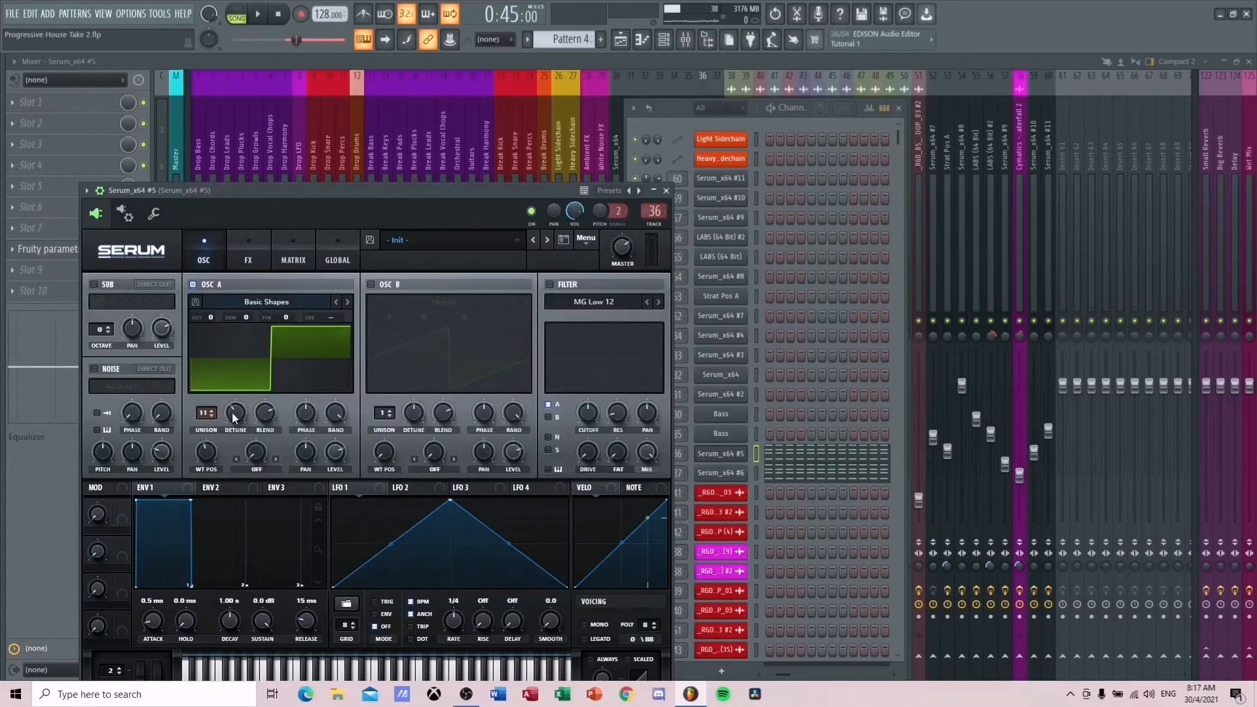
click(664, 191)
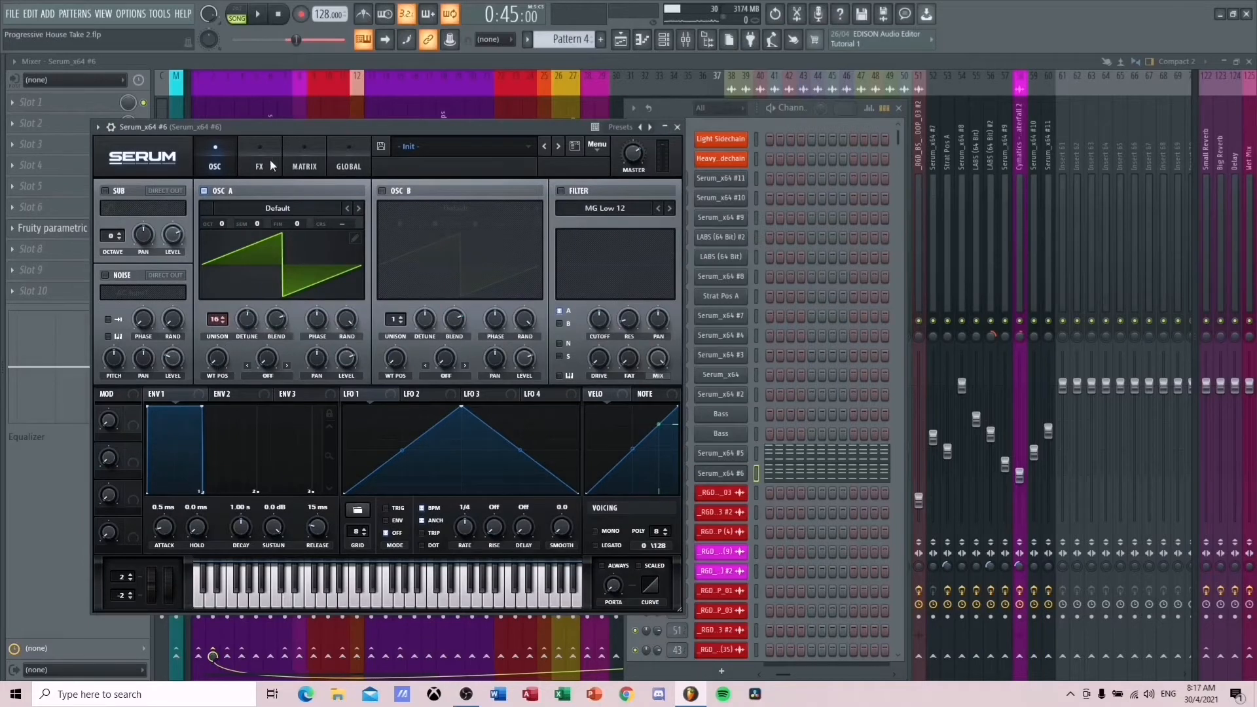
- Play the Serum_x64 #6 chord synth from bar 25 while viewing its oscillator settings
key(space)
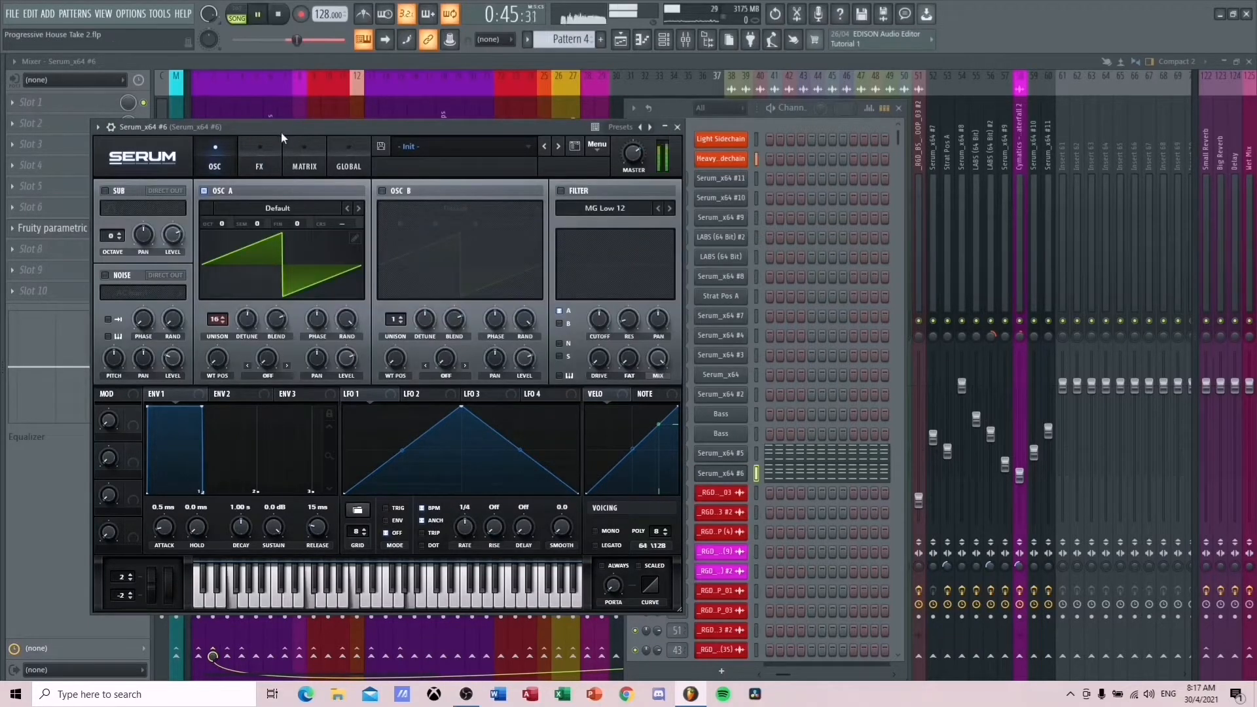
click(677, 126)
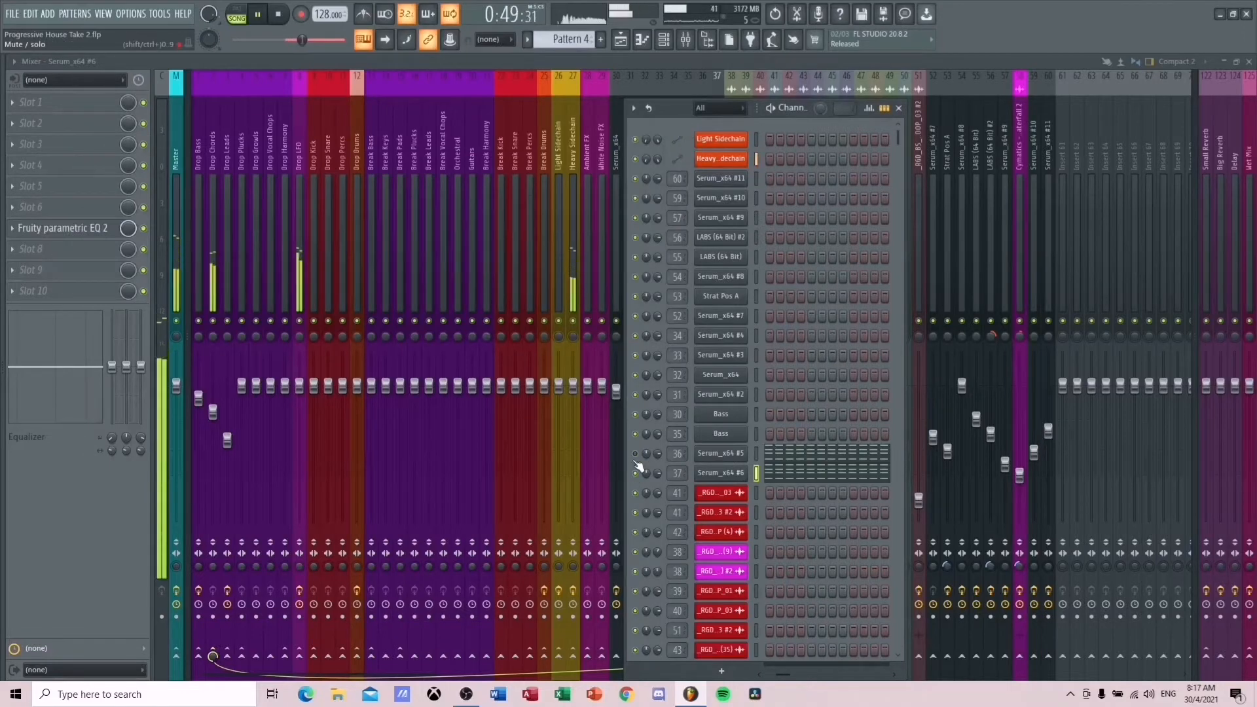
key(space)
key(F6)
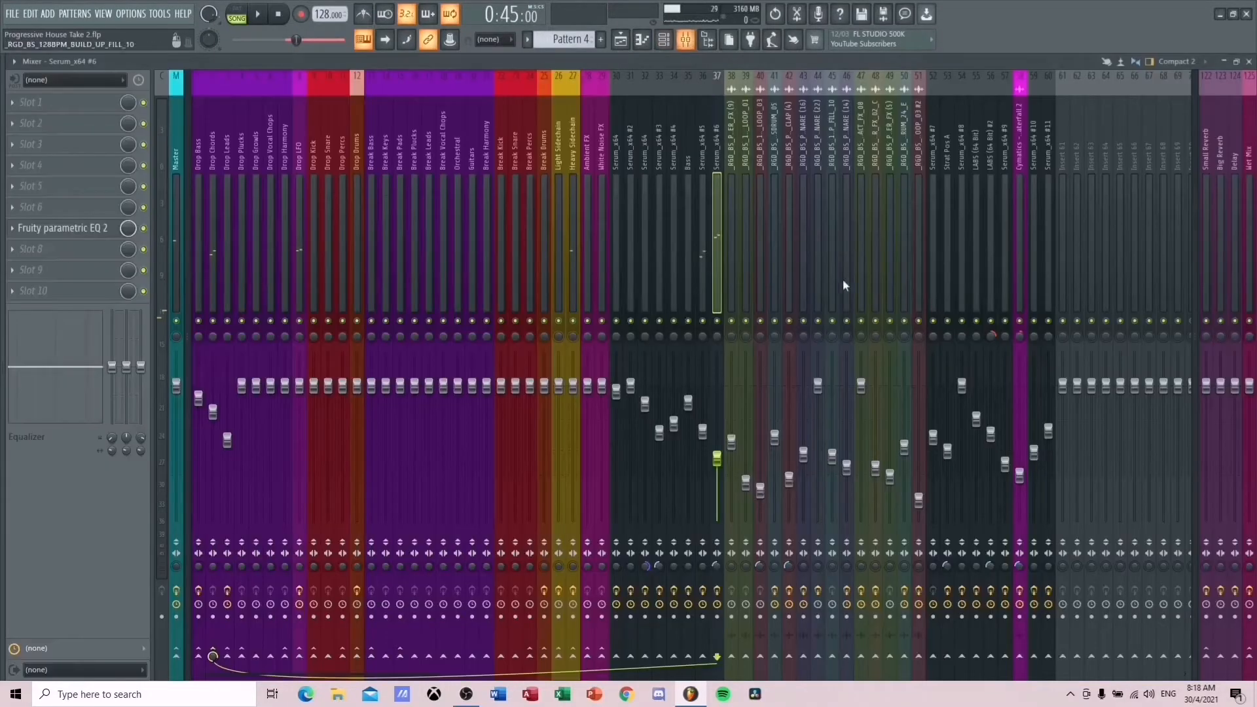
- Audition the Pattern 2 leads from bar 25 and check which mixer inserts and channels they use
key(space)
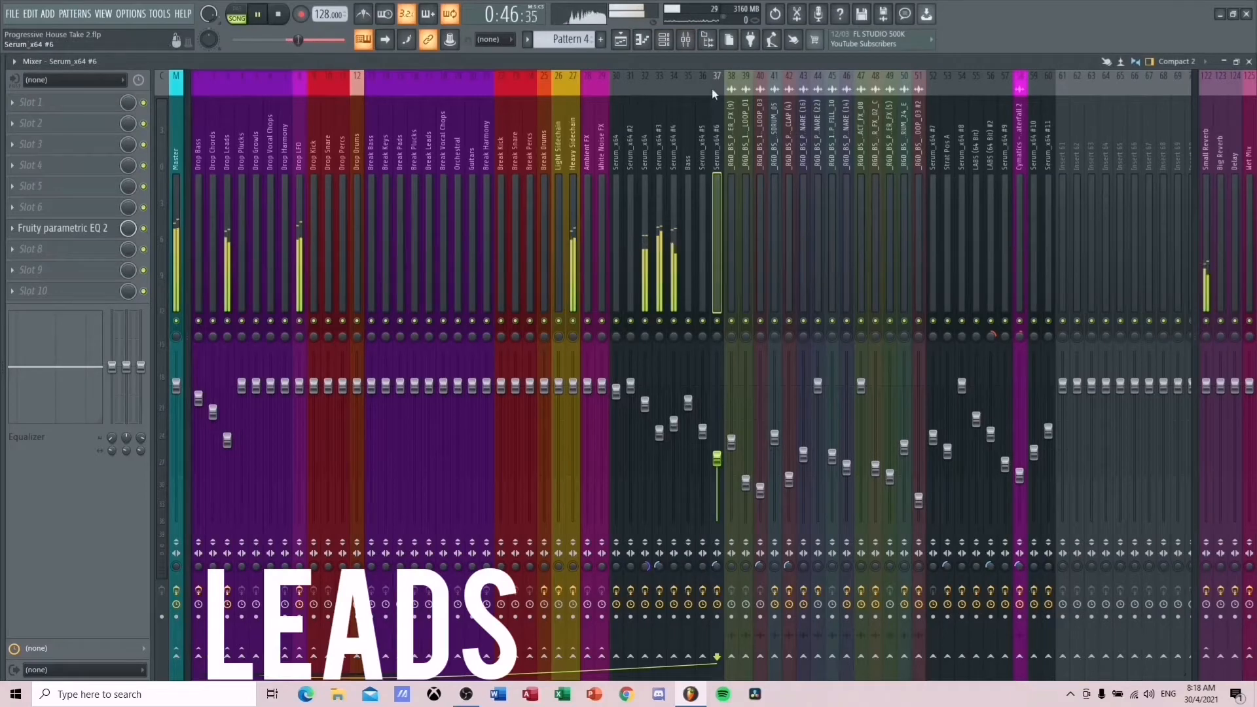
key(F6)
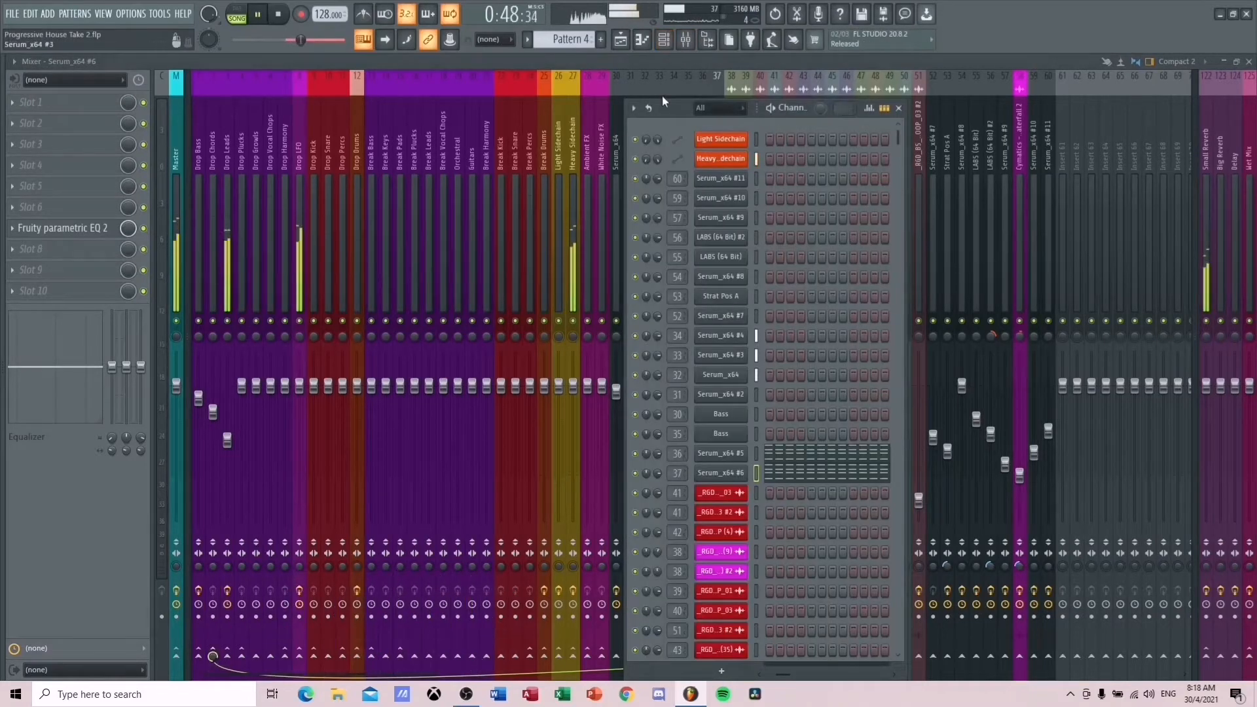
key(F6)
key(space)
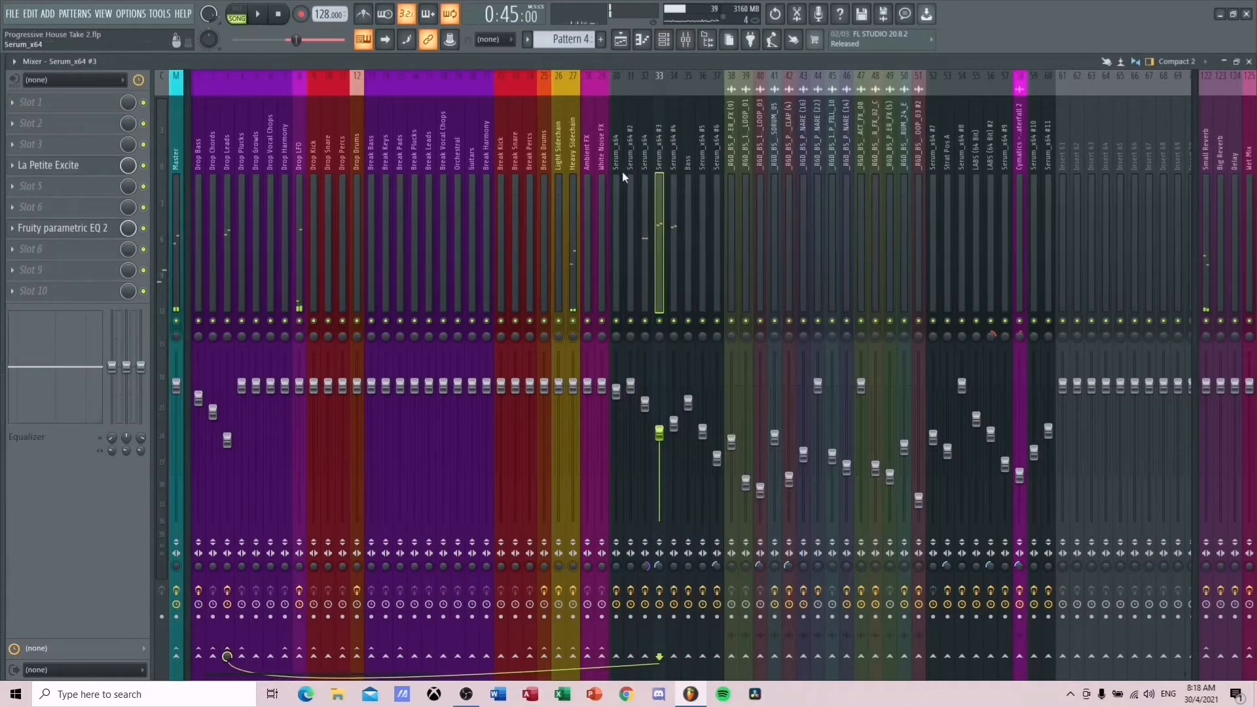
- Enable the bass on Track 6 and play it together with the Track 8 leads from bar 25
click(620, 39)
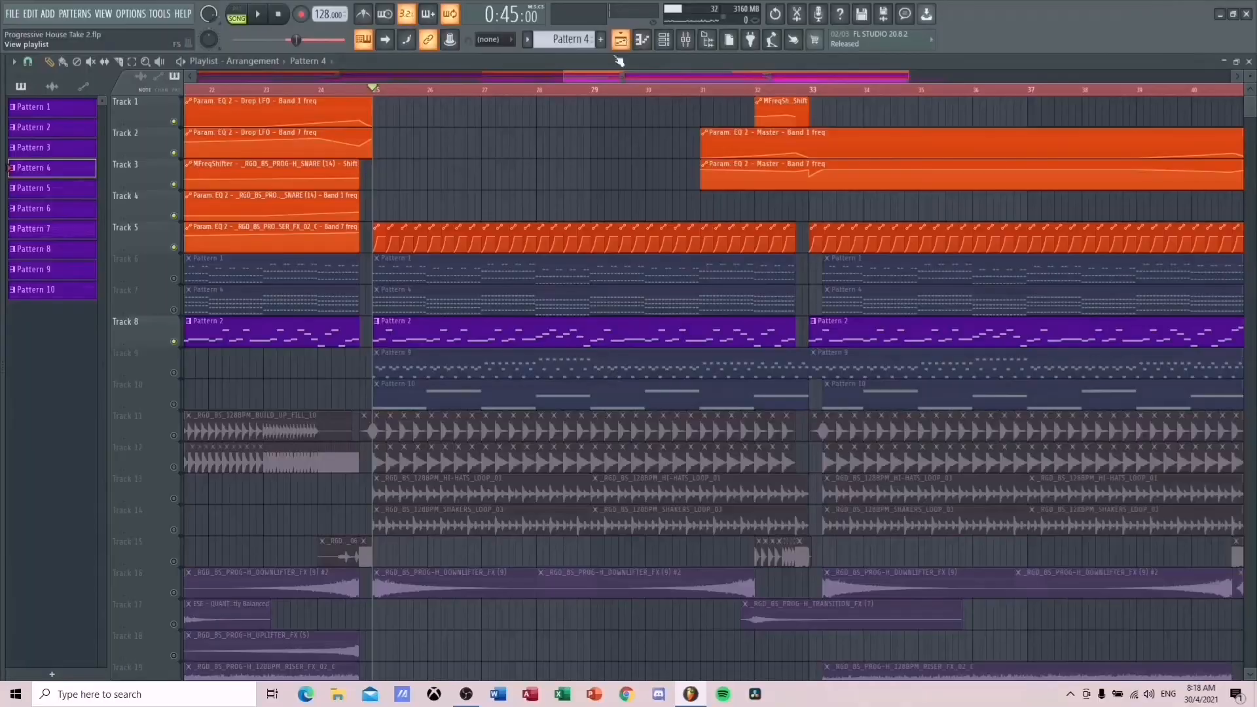
click(173, 279)
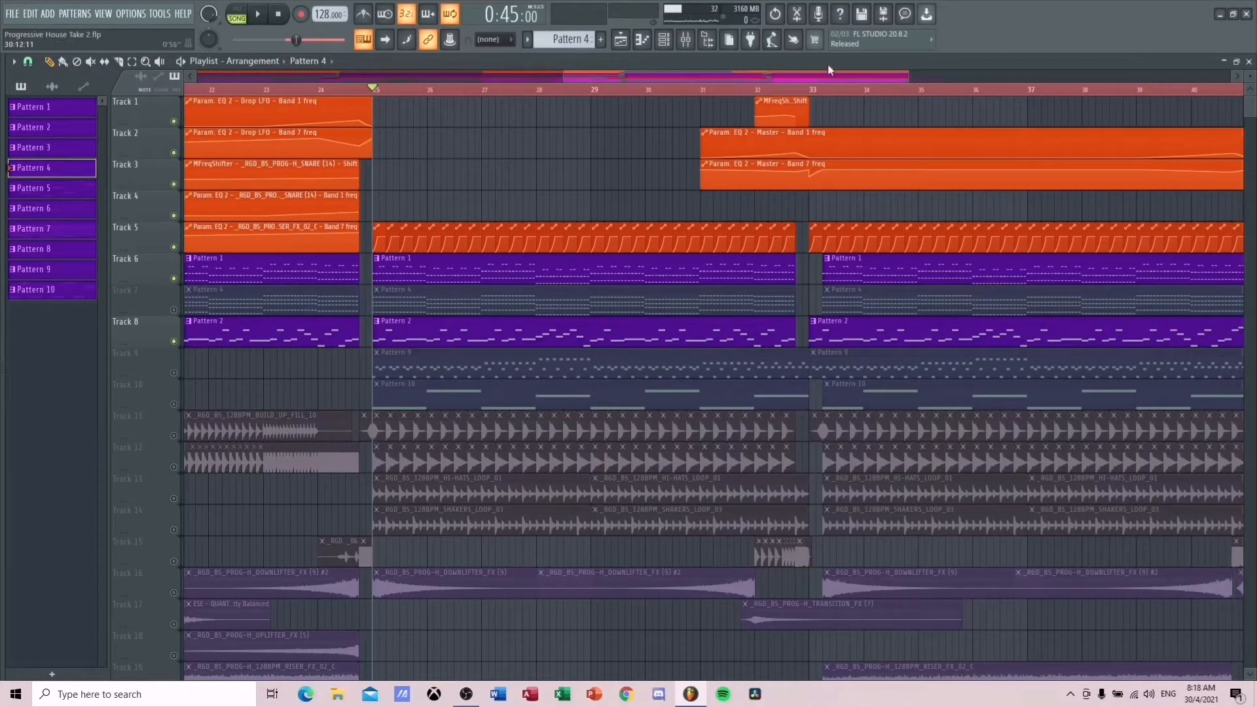
key(space)
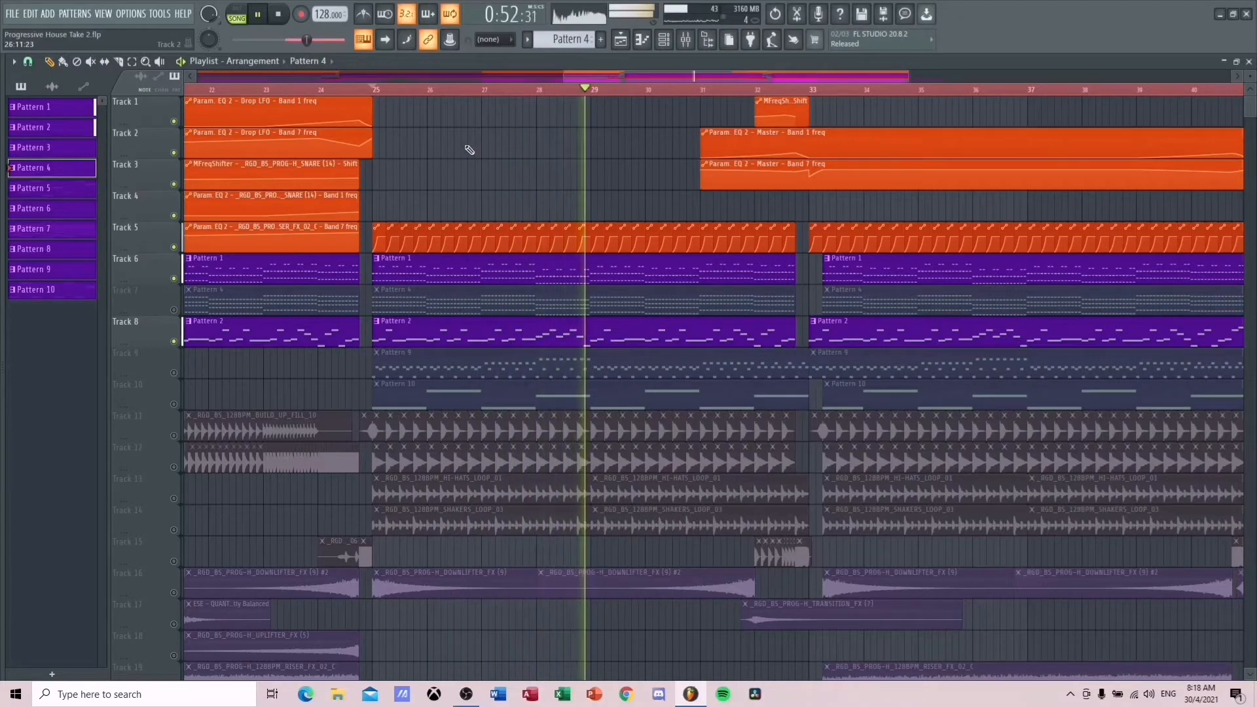
key(space)
- Isolate the Serum_x64 #4 lead among Pattern 2's channels and mute the bass on Track 6
click(685, 39)
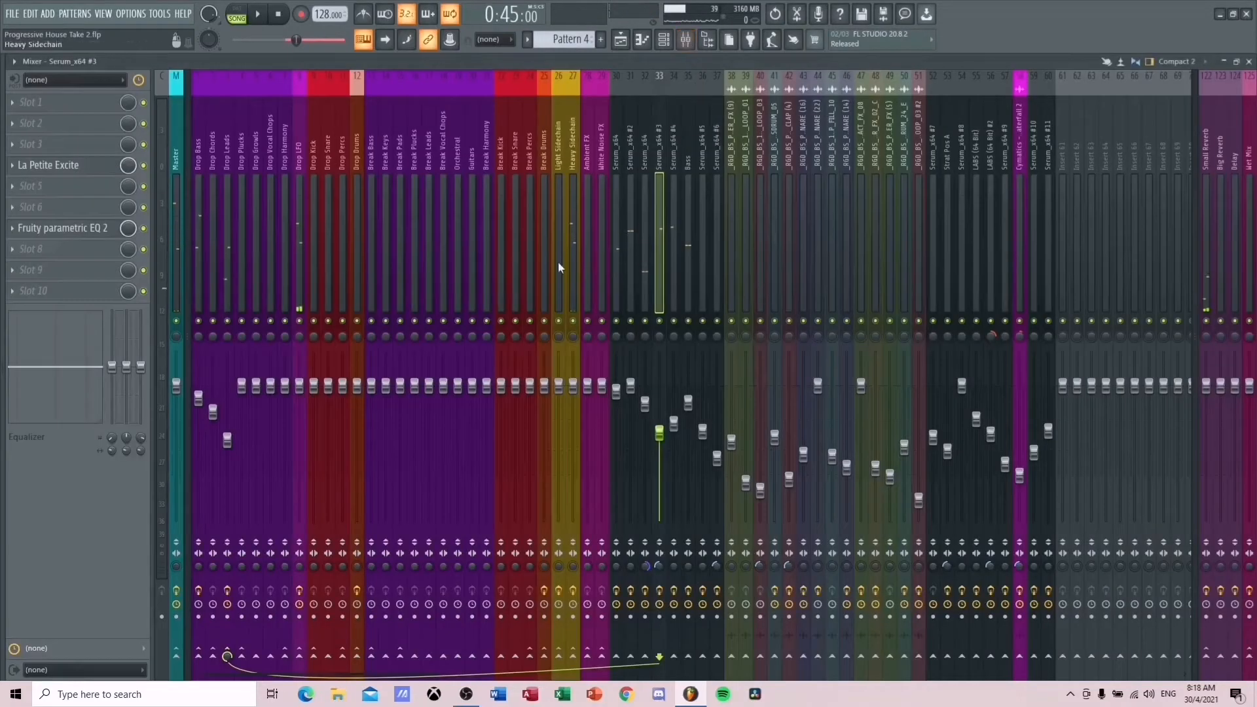
key(F9)
key(space)
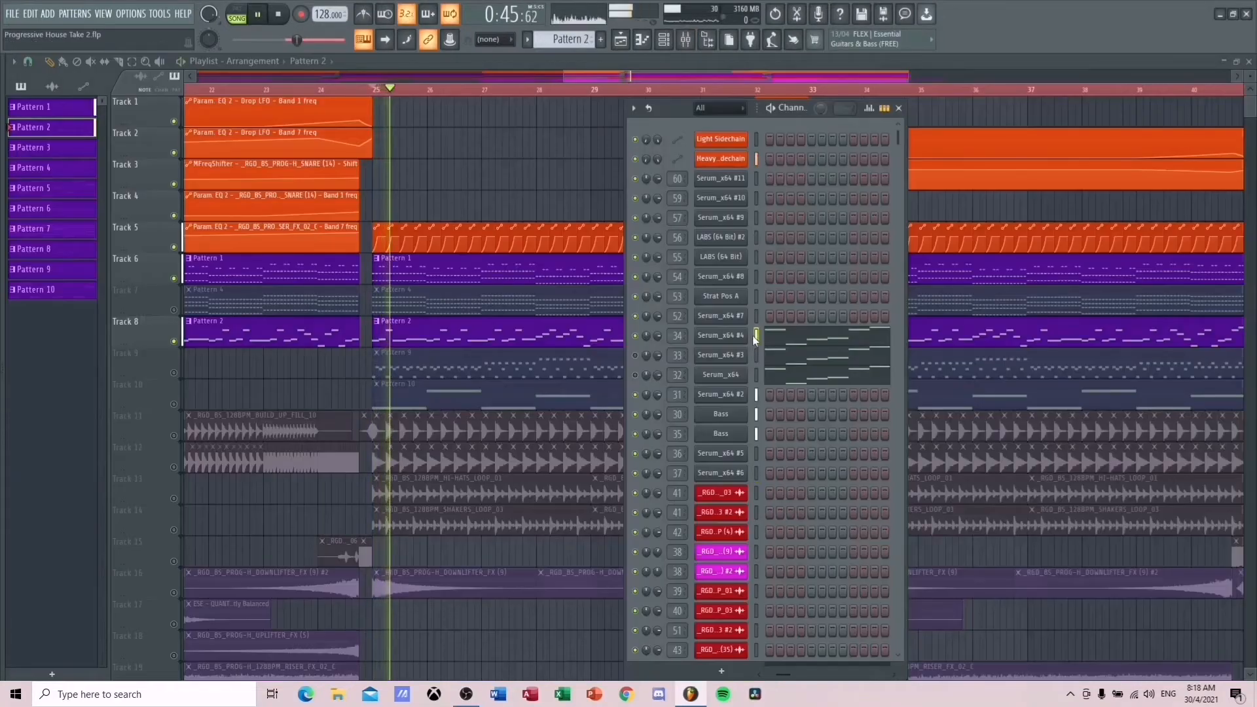
key(space)
click(174, 278)
key(F6)
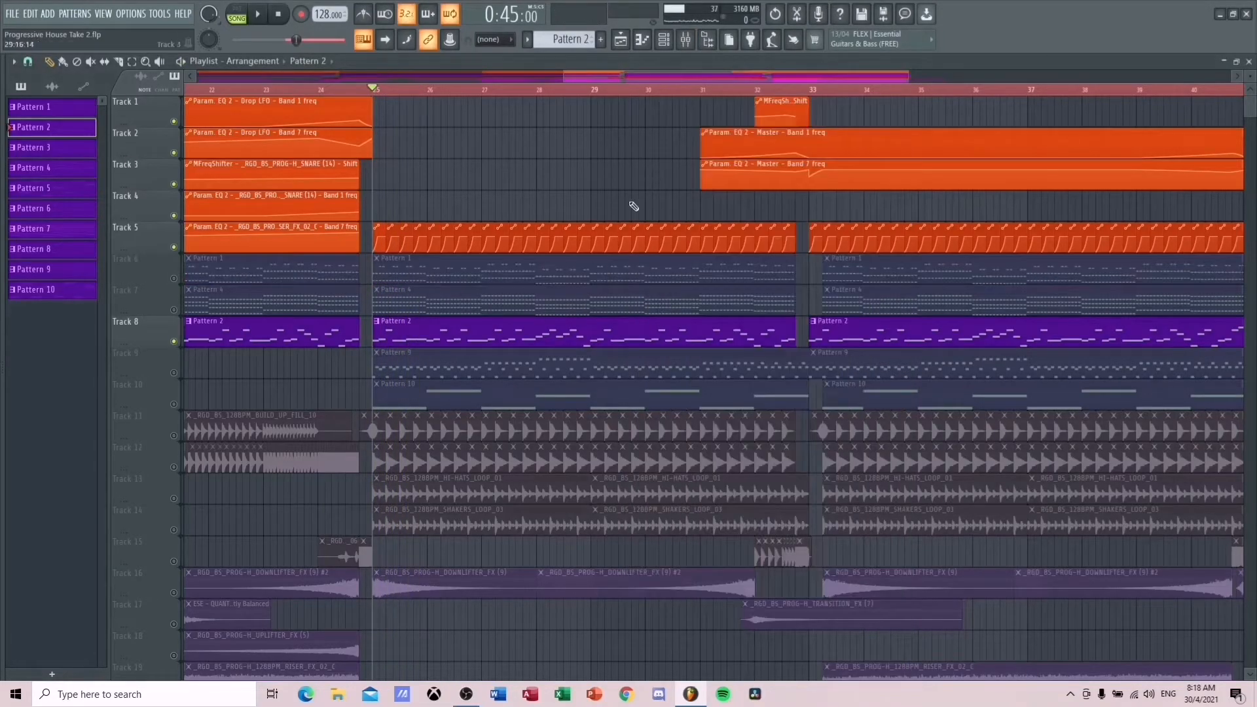
- Inspect the oscillator settings of the Serum_x64 #4 lead while playing it from bar 25
key(F6)
click(720, 336)
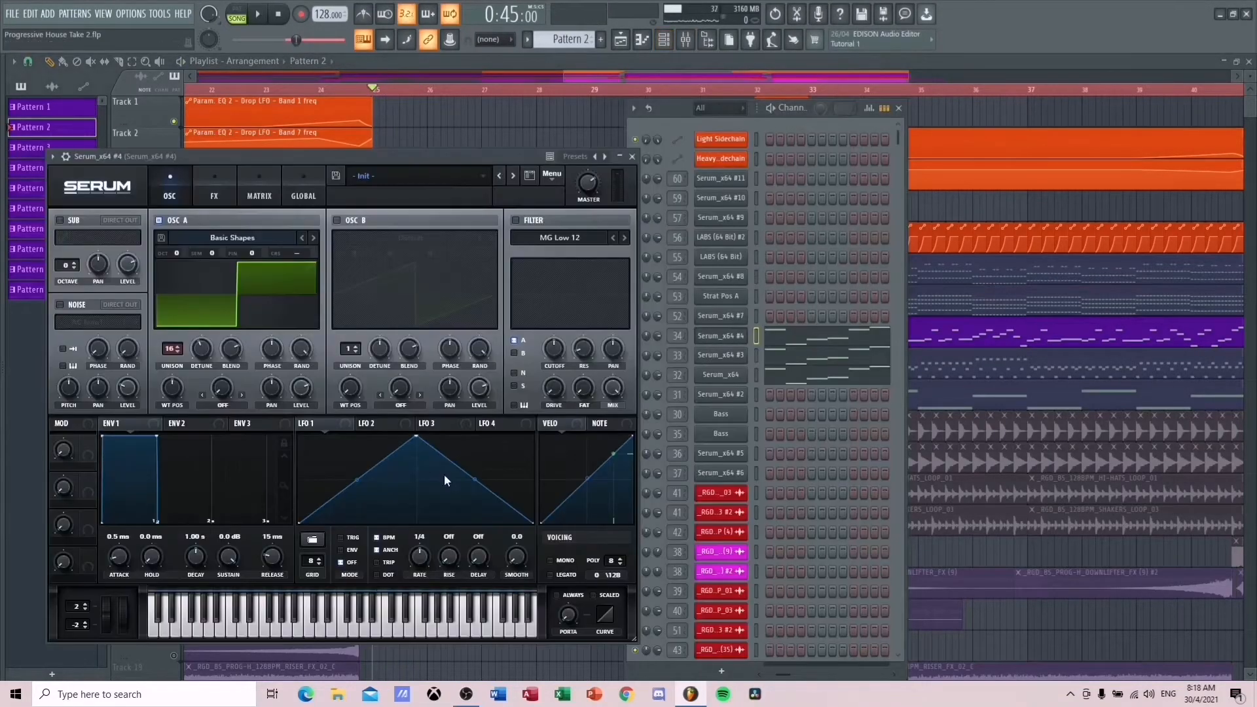
click(263, 196)
click(178, 189)
key(space)
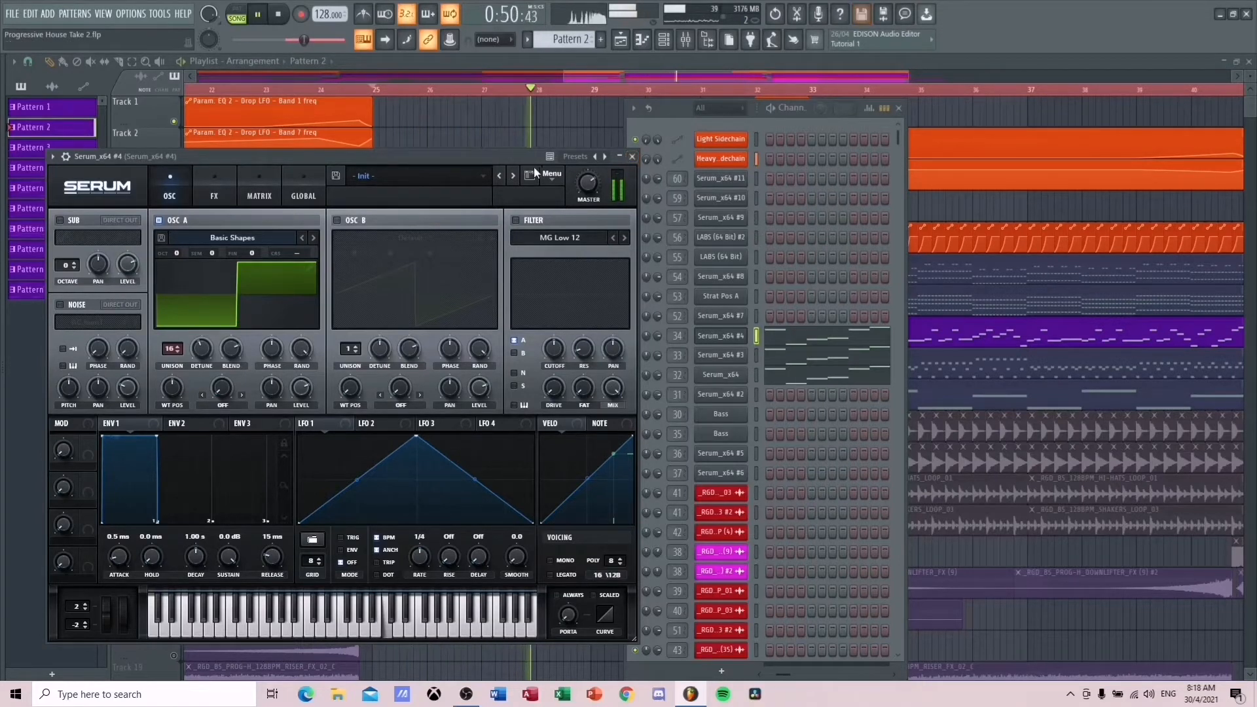
drag(497, 152, 418, 122)
key(space)
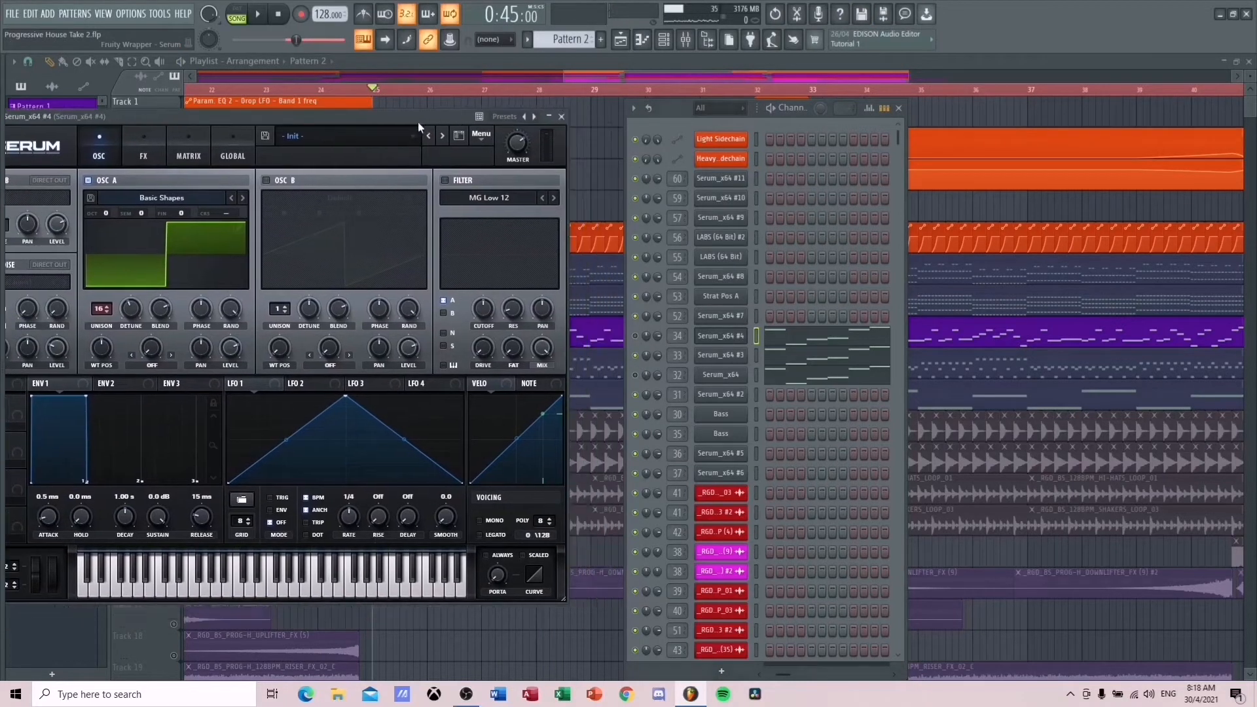
- Inspect the oscillator and Diode 1 distortion of the Serum_x64 #3 lead and play it on its own from bar 25
key(space)
click(741, 354)
key(space)
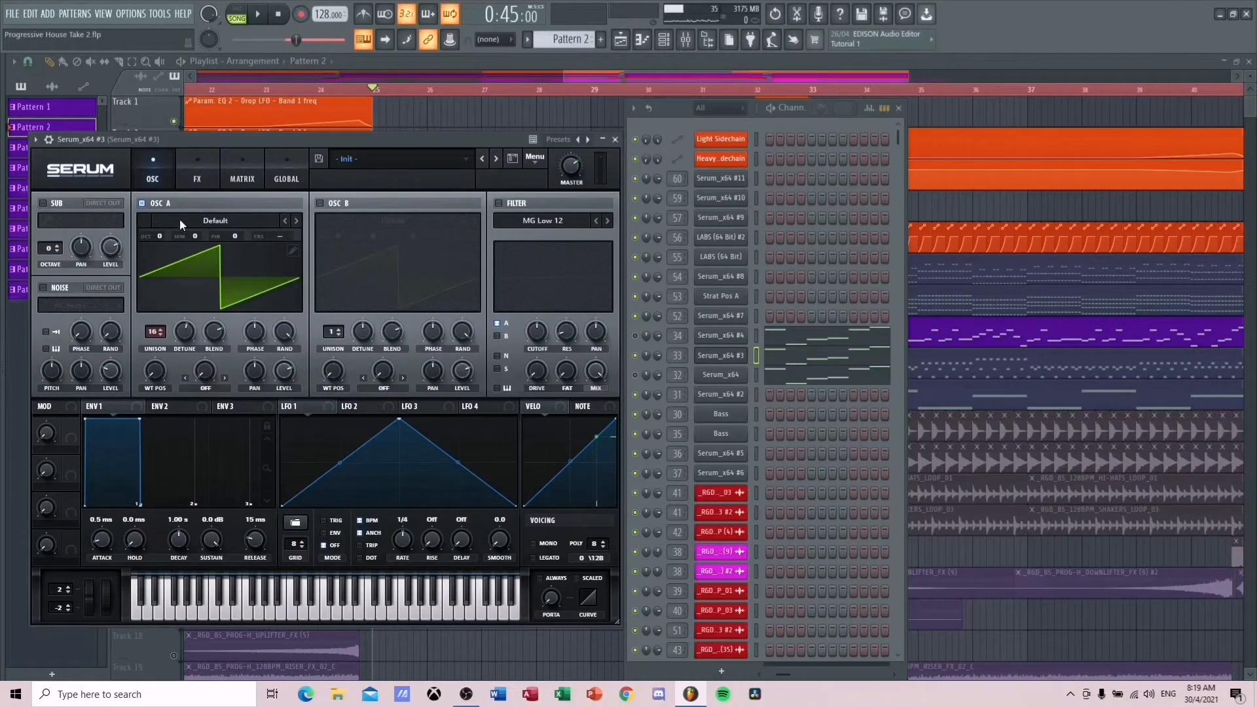
click(197, 179)
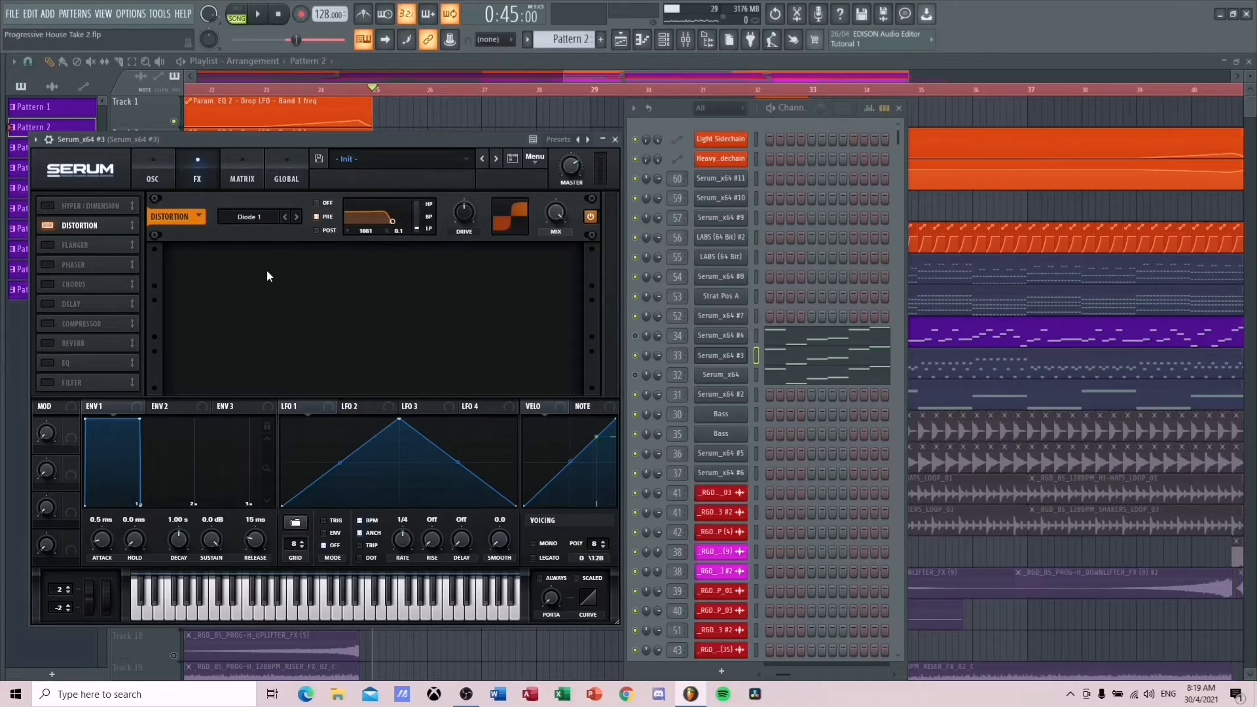
click(157, 174)
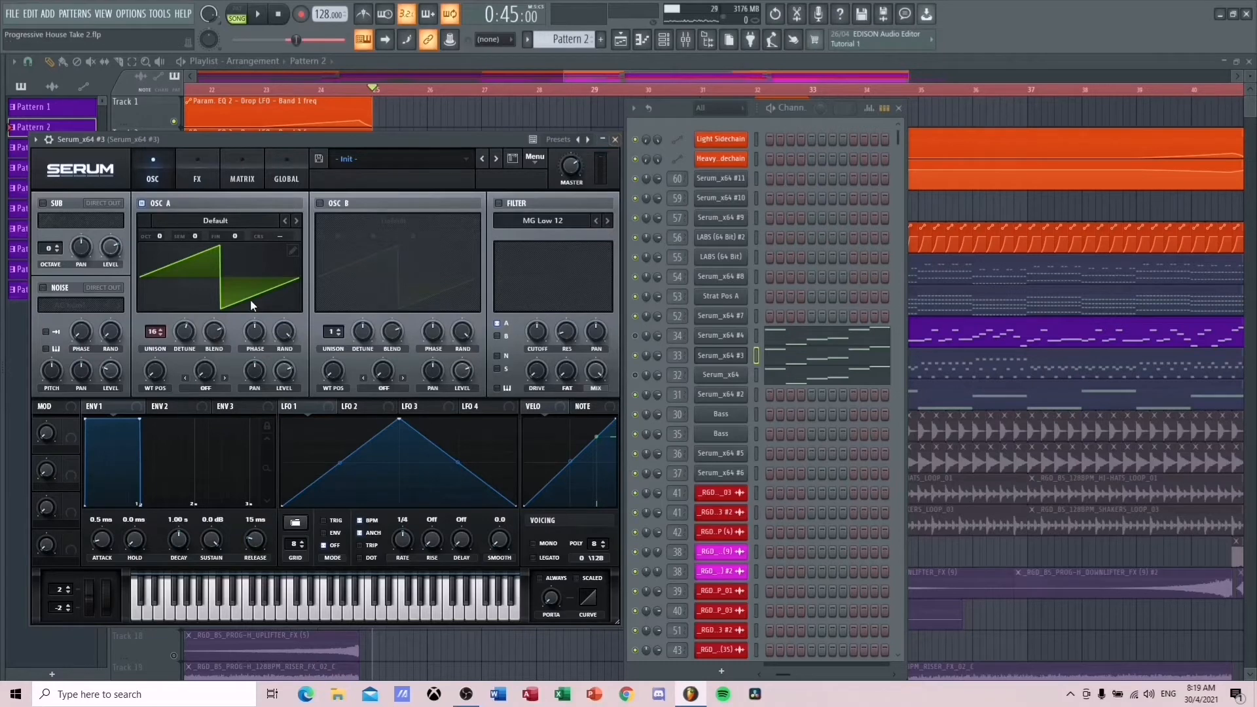
click(229, 215)
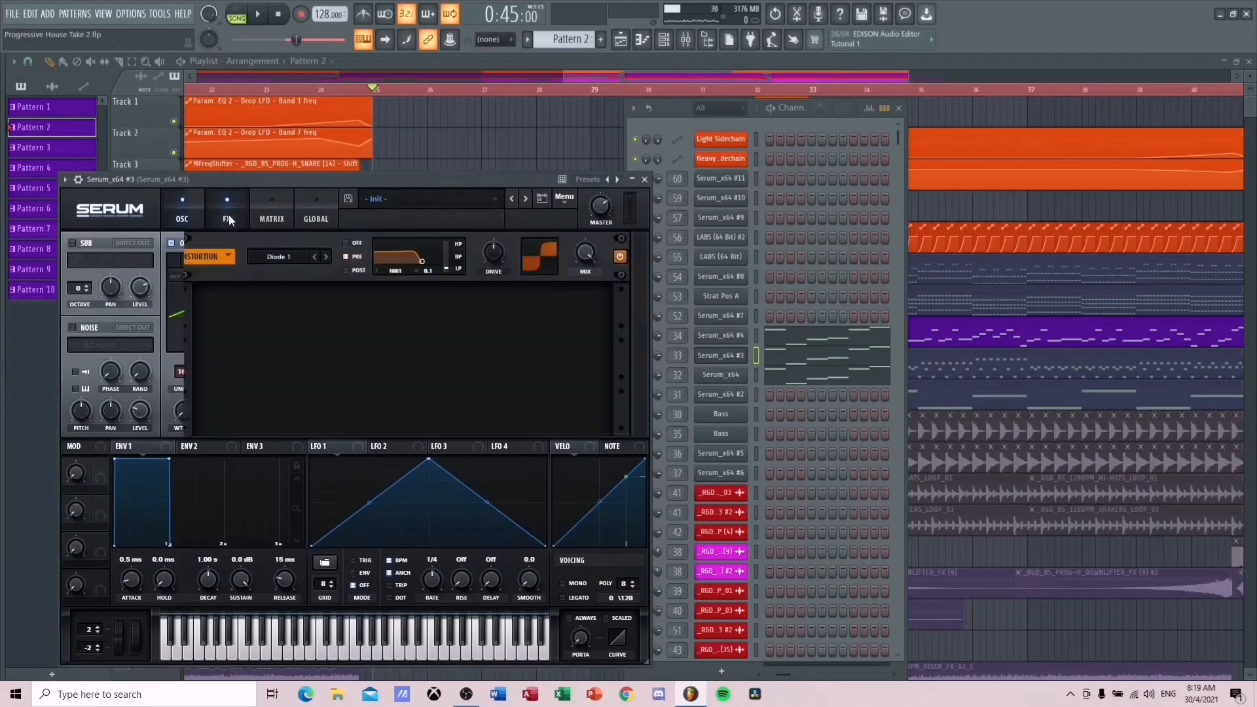
key(space)
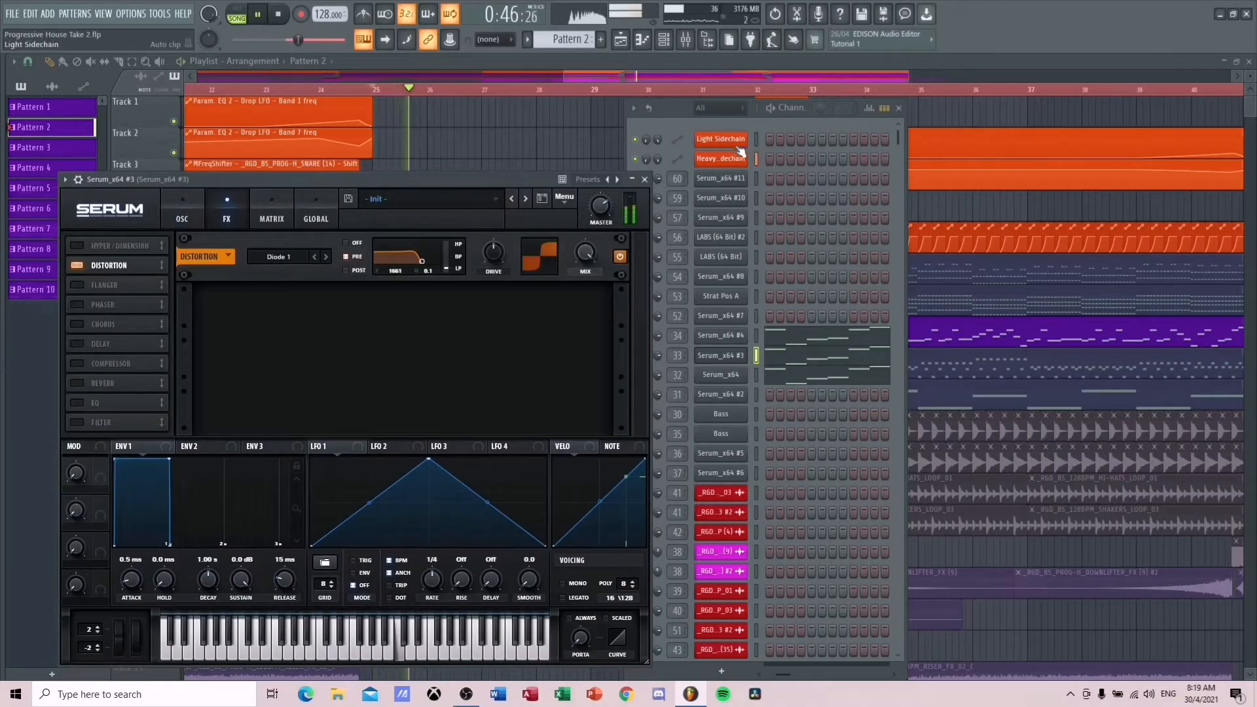
key(space)
click(647, 180)
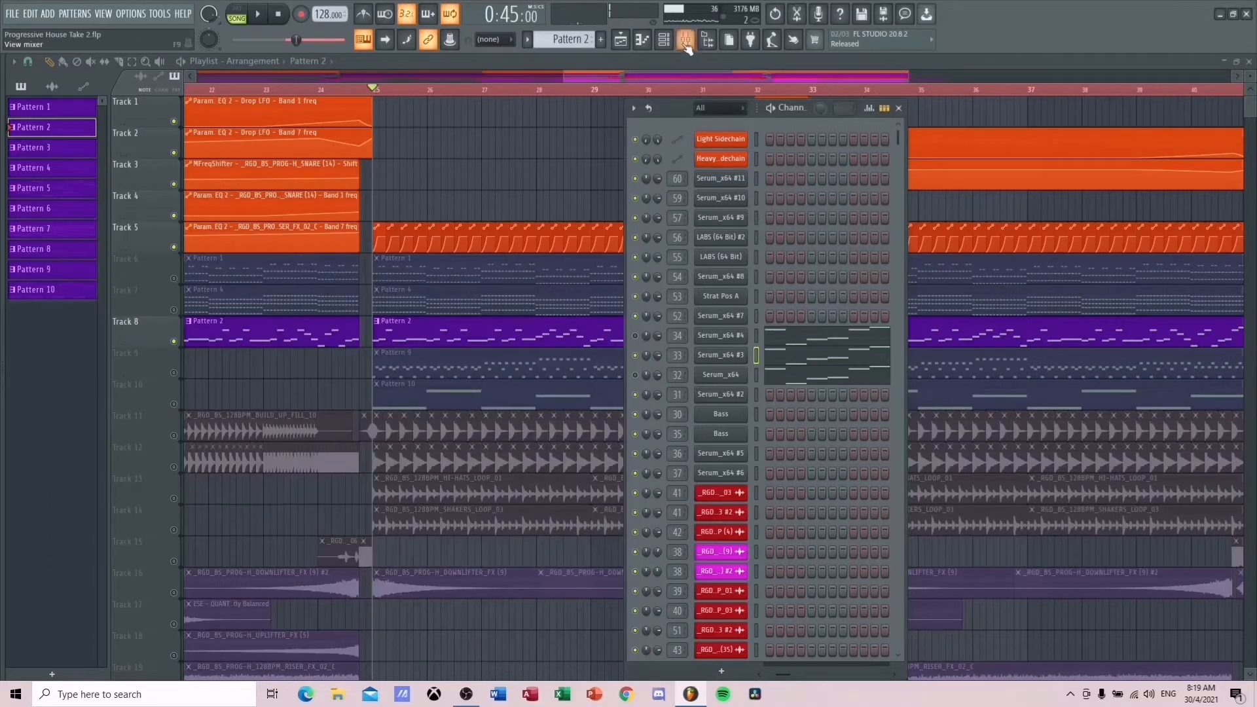
- Examine the La Petite Excite effect on the Serum_x64 #3 mixer insert
click(685, 41)
click(84, 167)
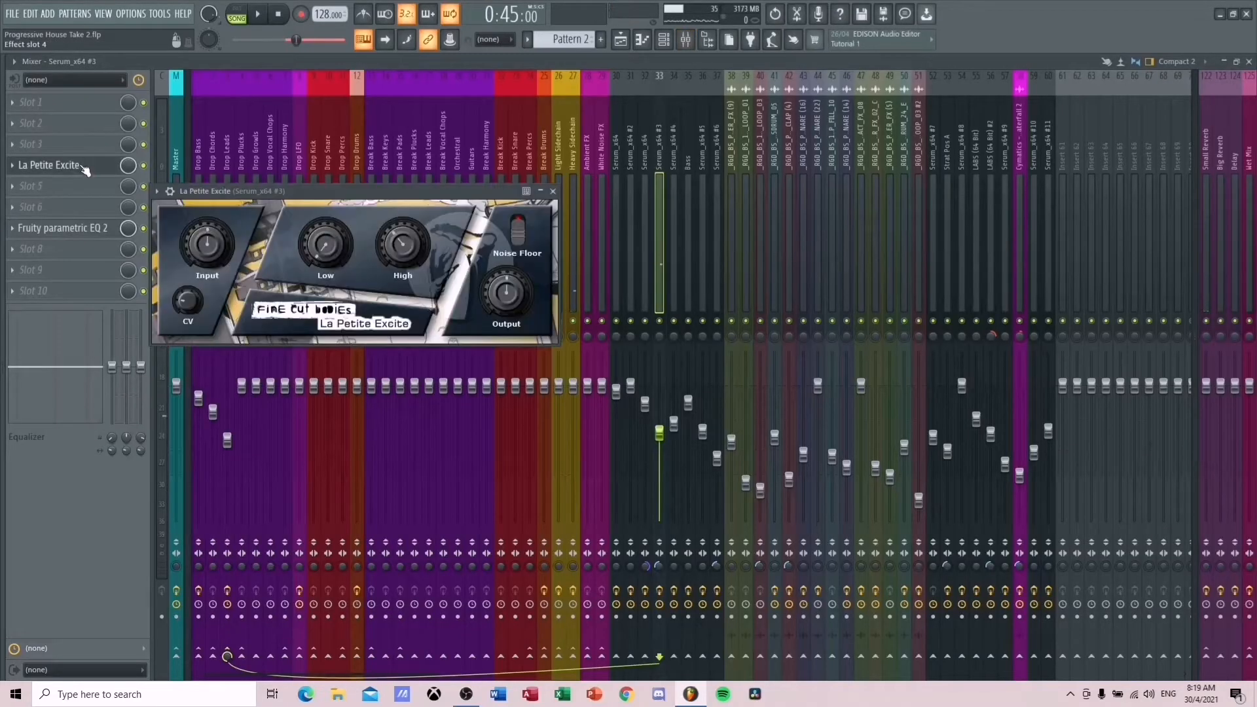
click(555, 192)
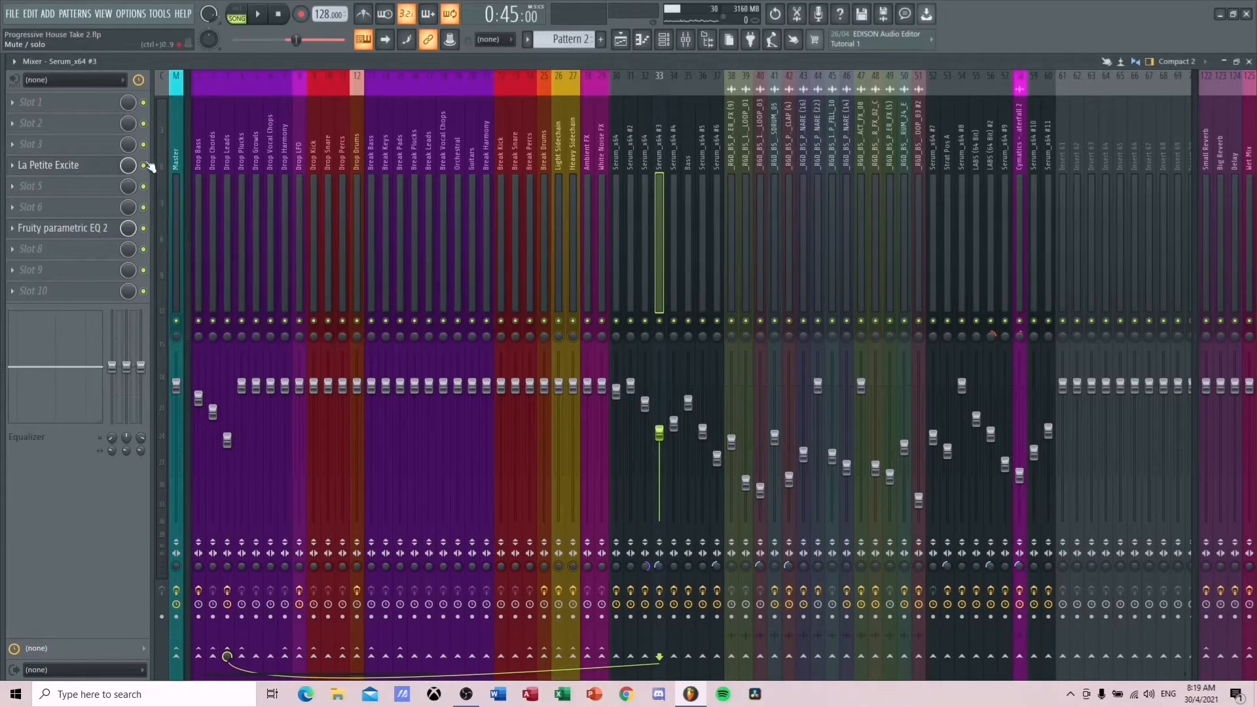
- Play the Serum_x64 #3 lead from bar 25 and check the Fruity Parametric EQ 2 curve on its mixer insert
key(space)
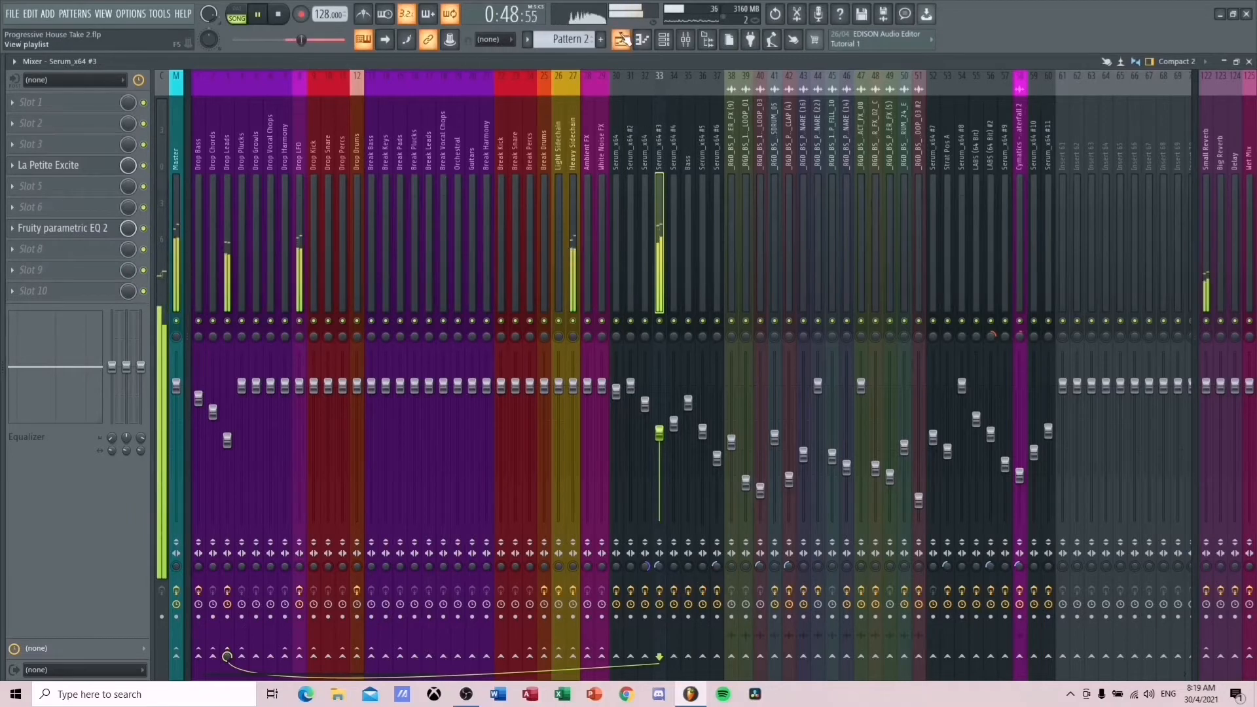
key(space)
click(78, 227)
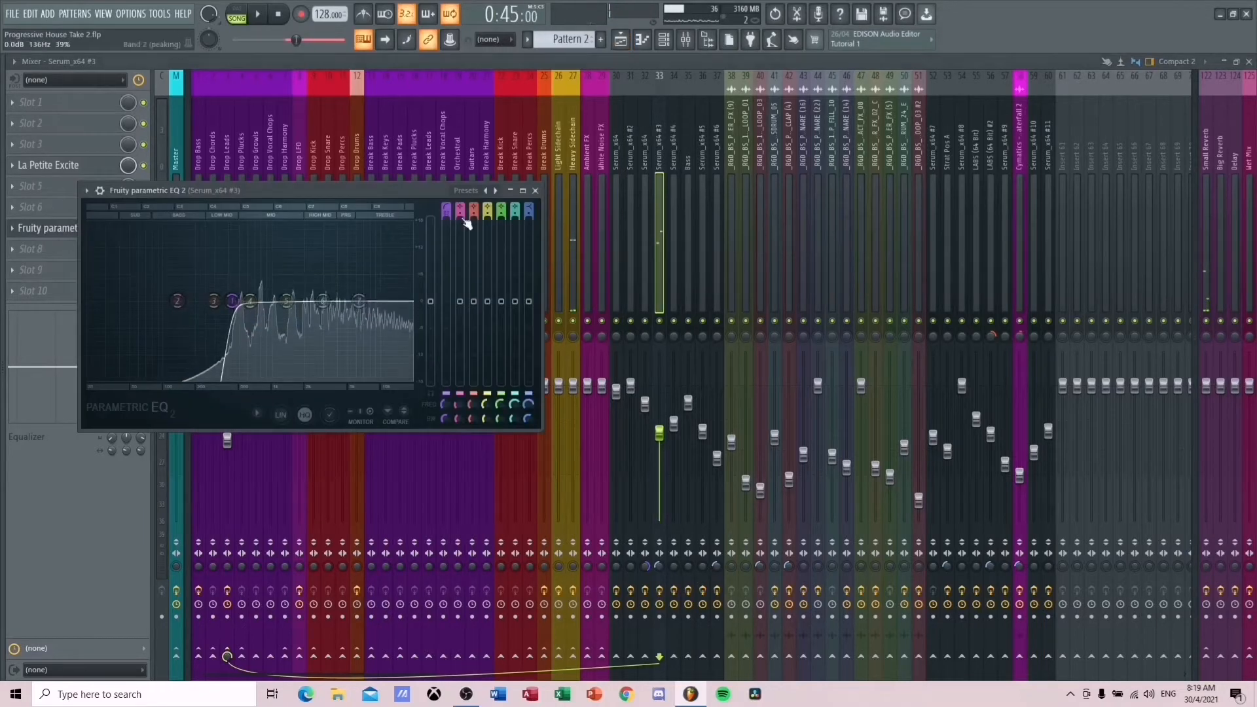
click(535, 190)
- Inspect the oscillator and effects settings of the Serum_x64 lead on mixer track 32
click(626, 40)
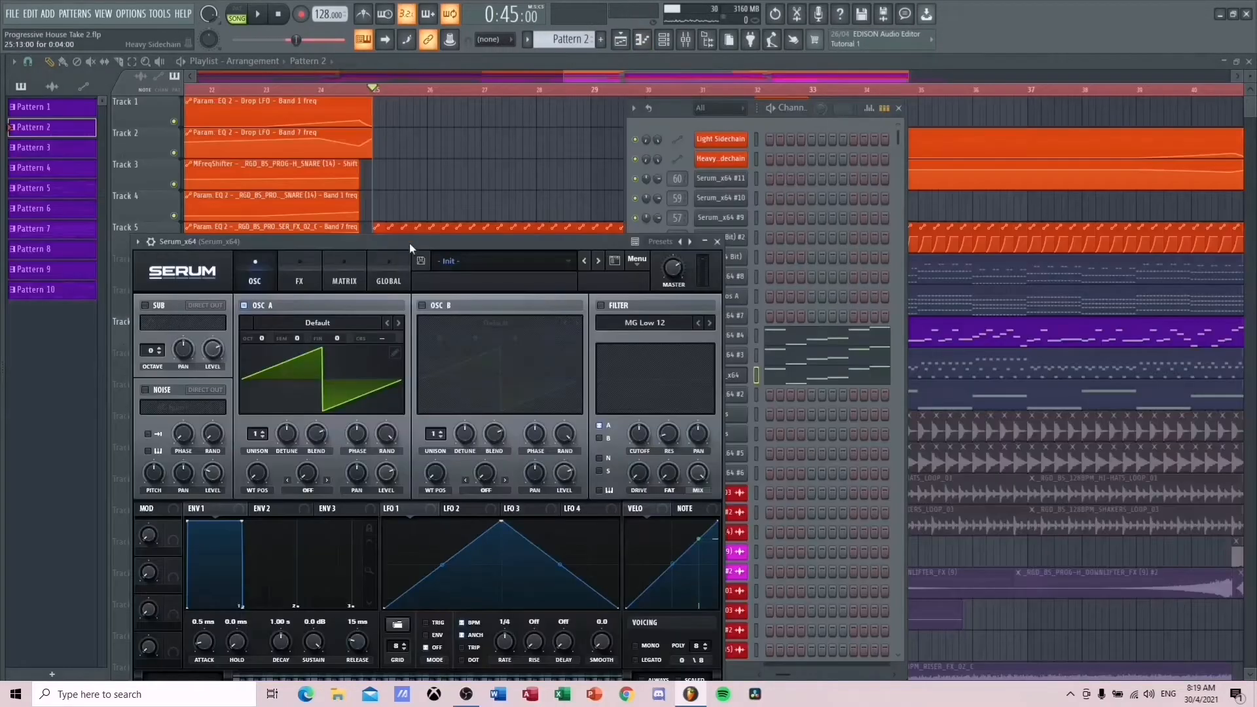
click(301, 270)
click(261, 273)
click(717, 242)
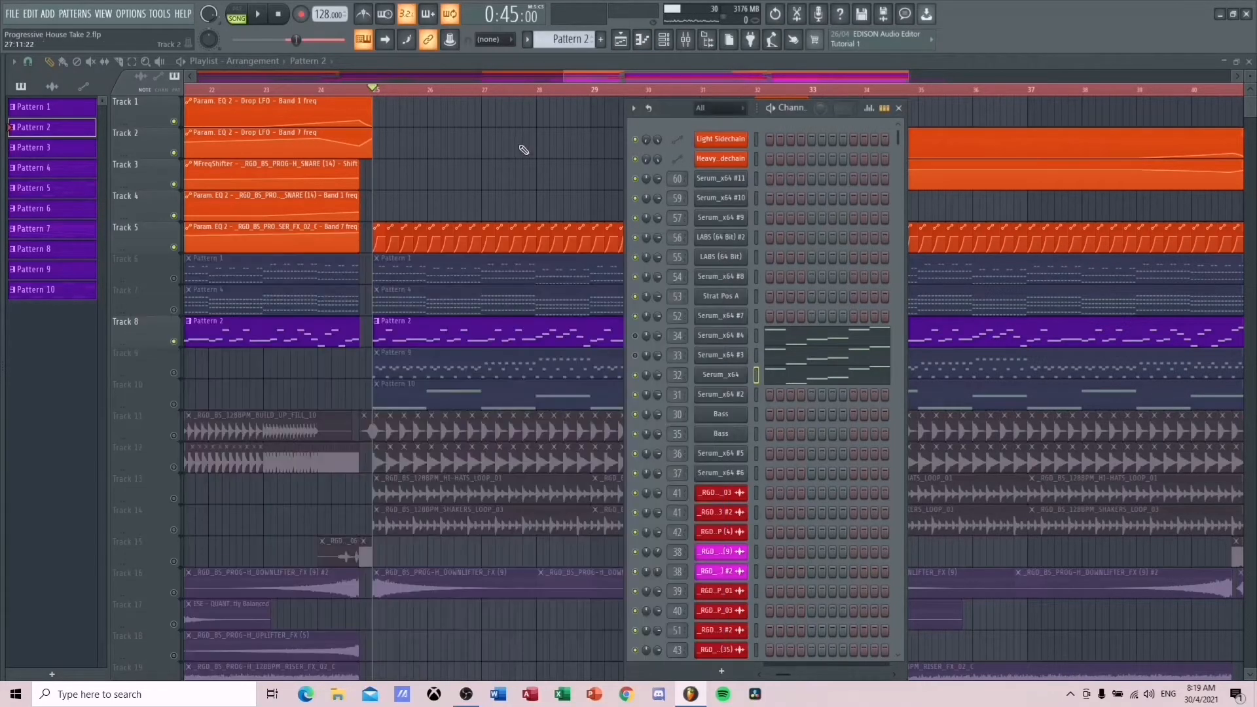
key(F6)
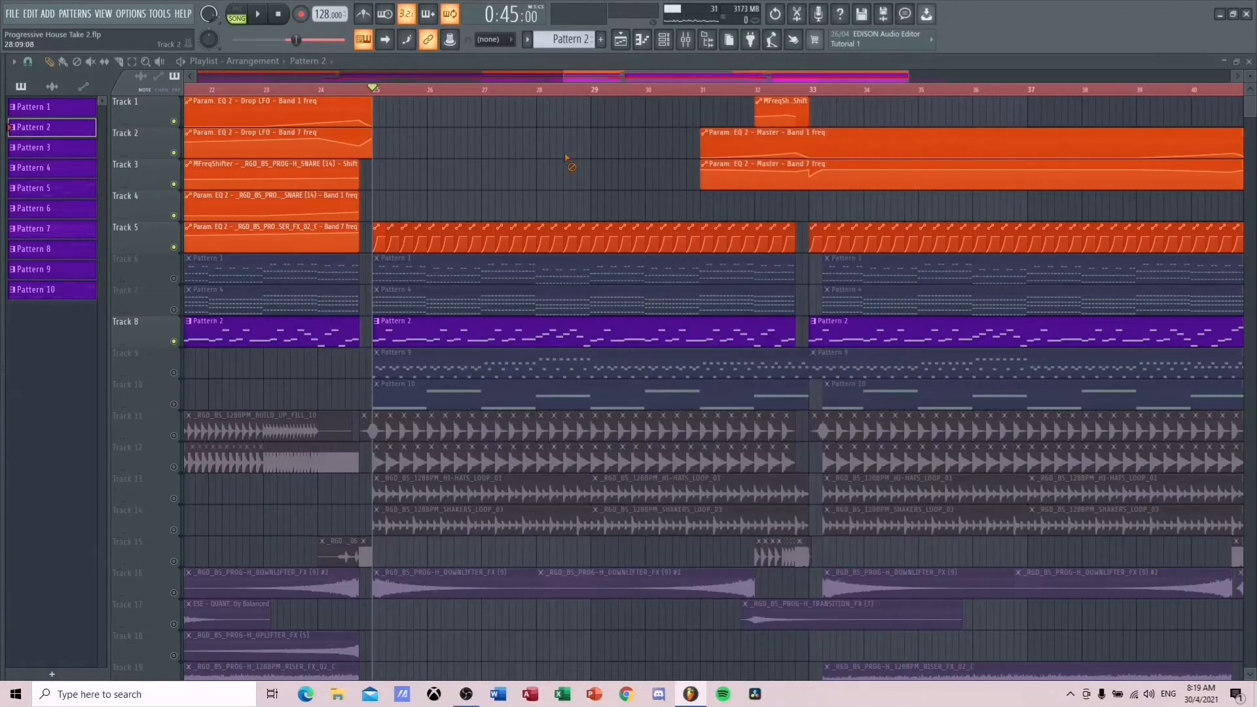
- Play the Serum_x64 lead from bar 25 and examine the Fruity Parametric EQ 2 on its mixer insert
click(686, 39)
key(space)
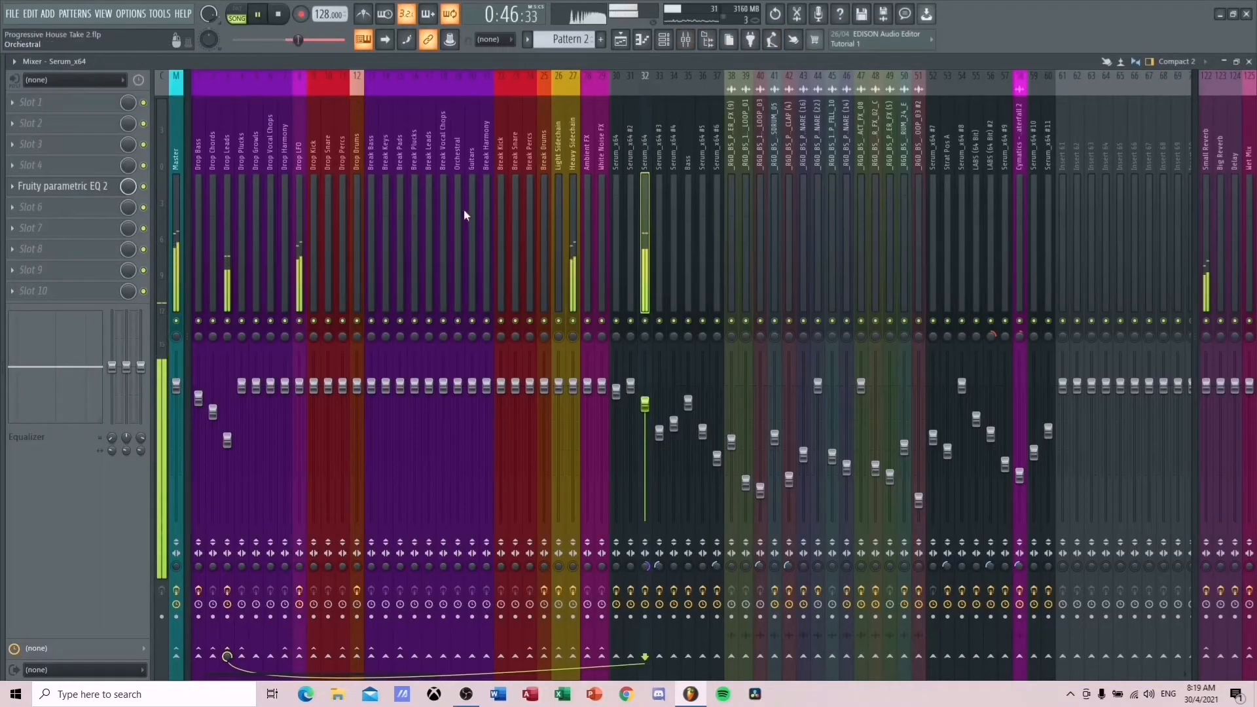
click(62, 186)
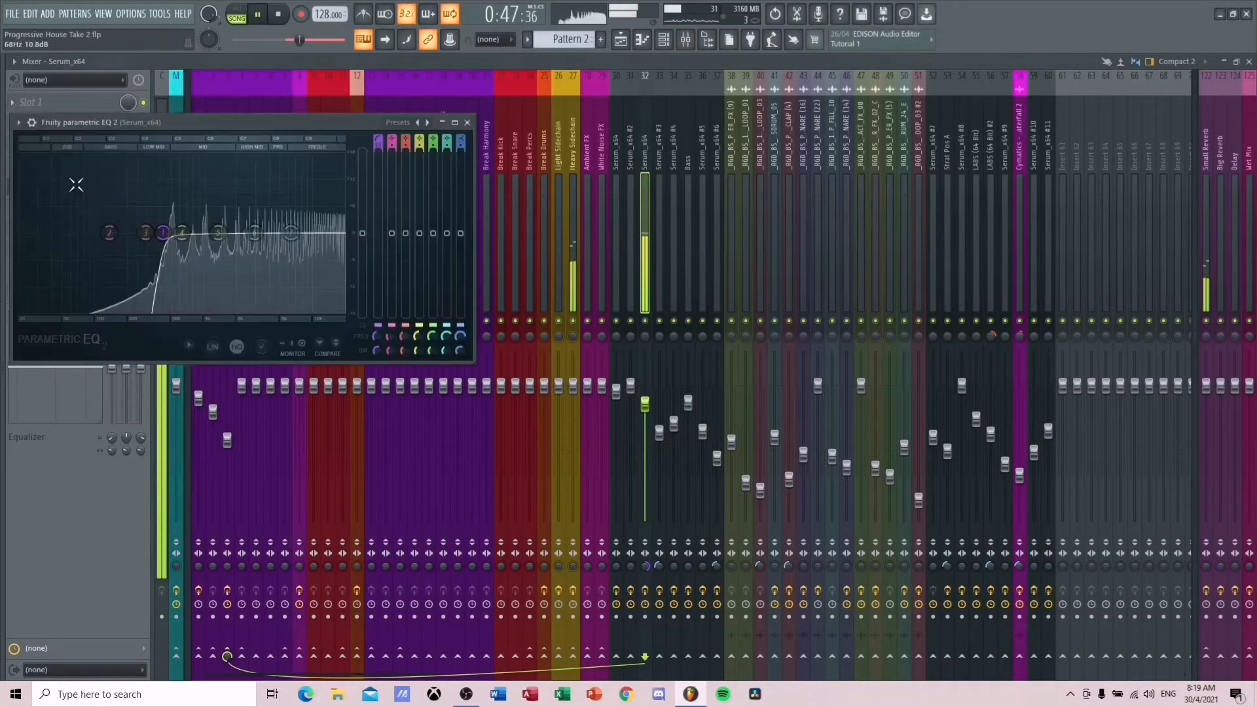
click(468, 123)
- Examine the Maximus and Fruity Parametric EQ 2 effects on the Drop Leads bus
click(231, 261)
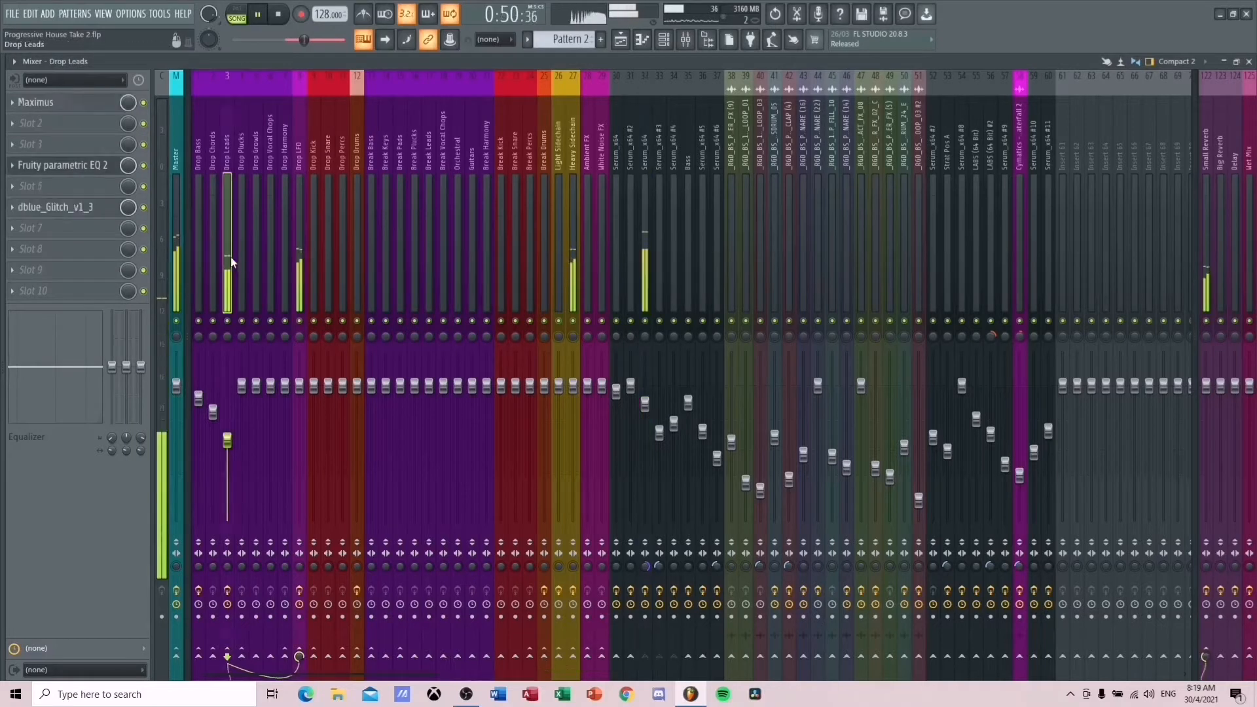
key(space)
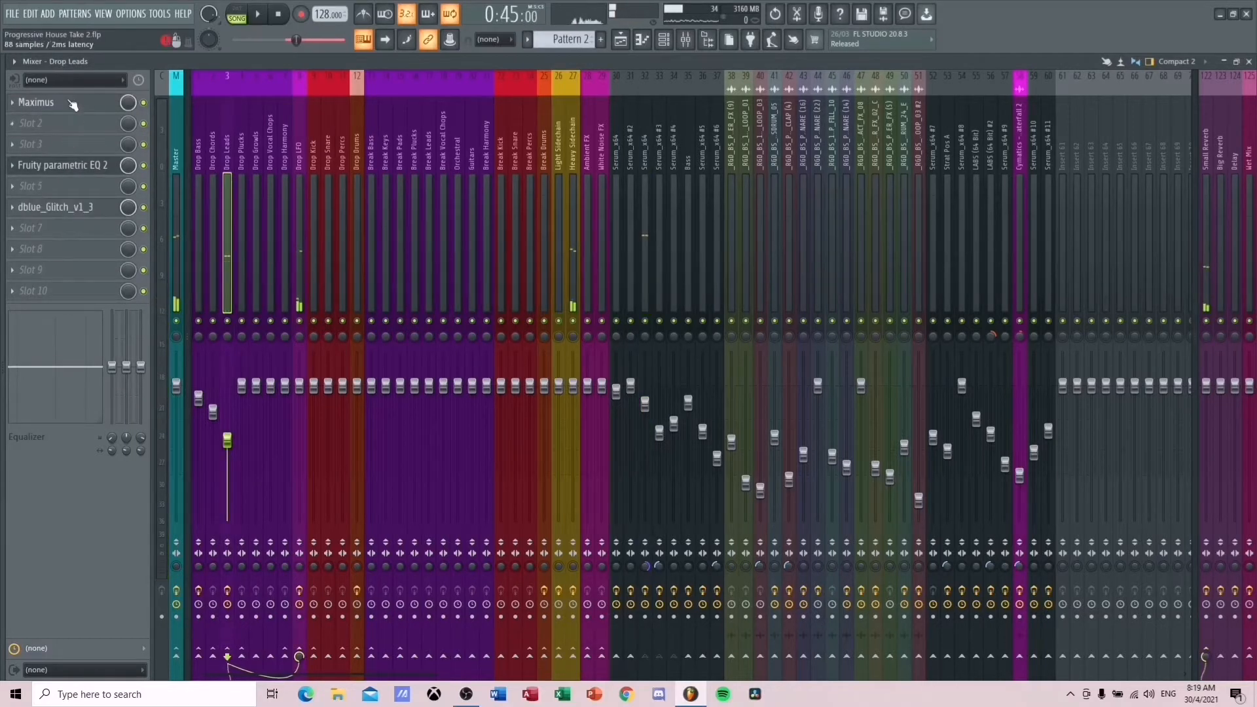
click(72, 105)
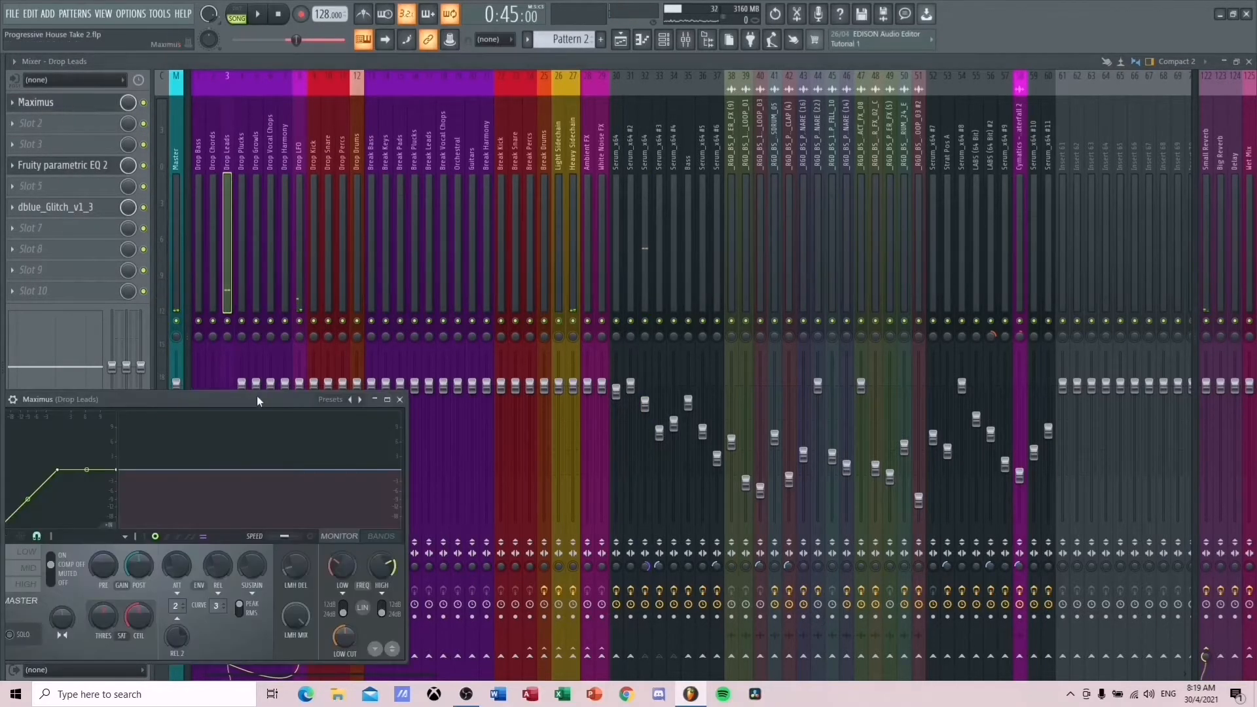
click(323, 401)
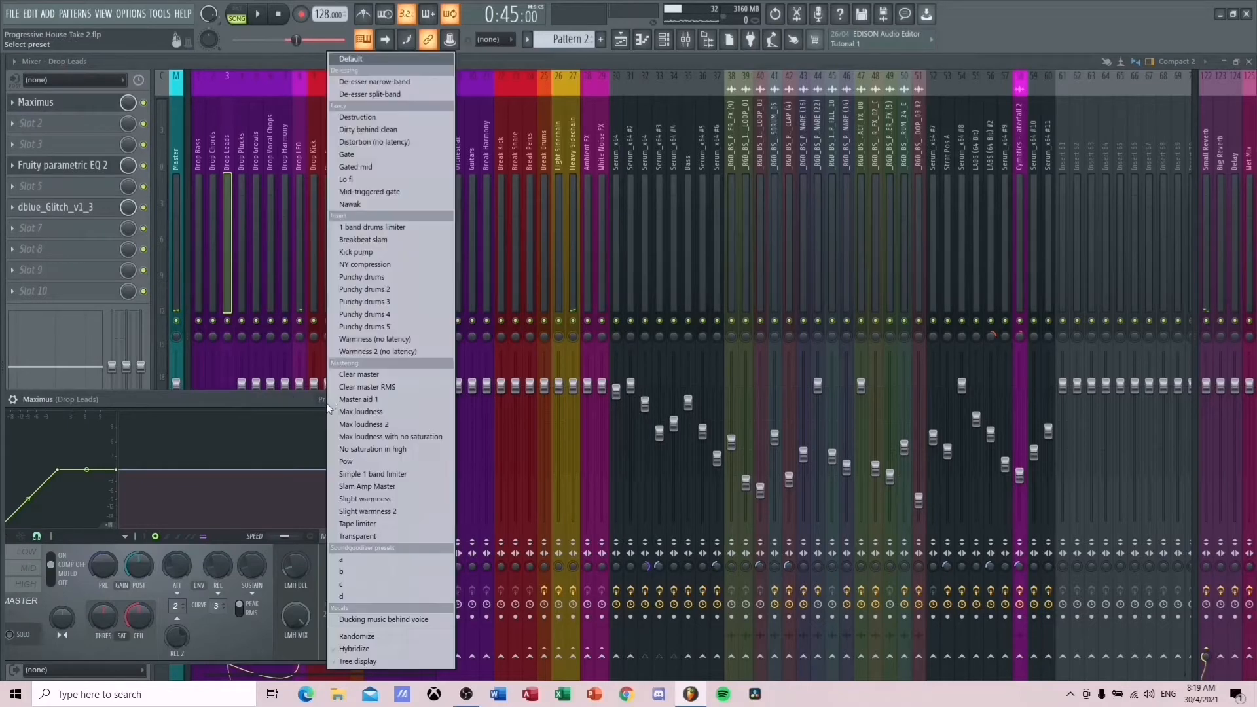
click(271, 394)
click(407, 400)
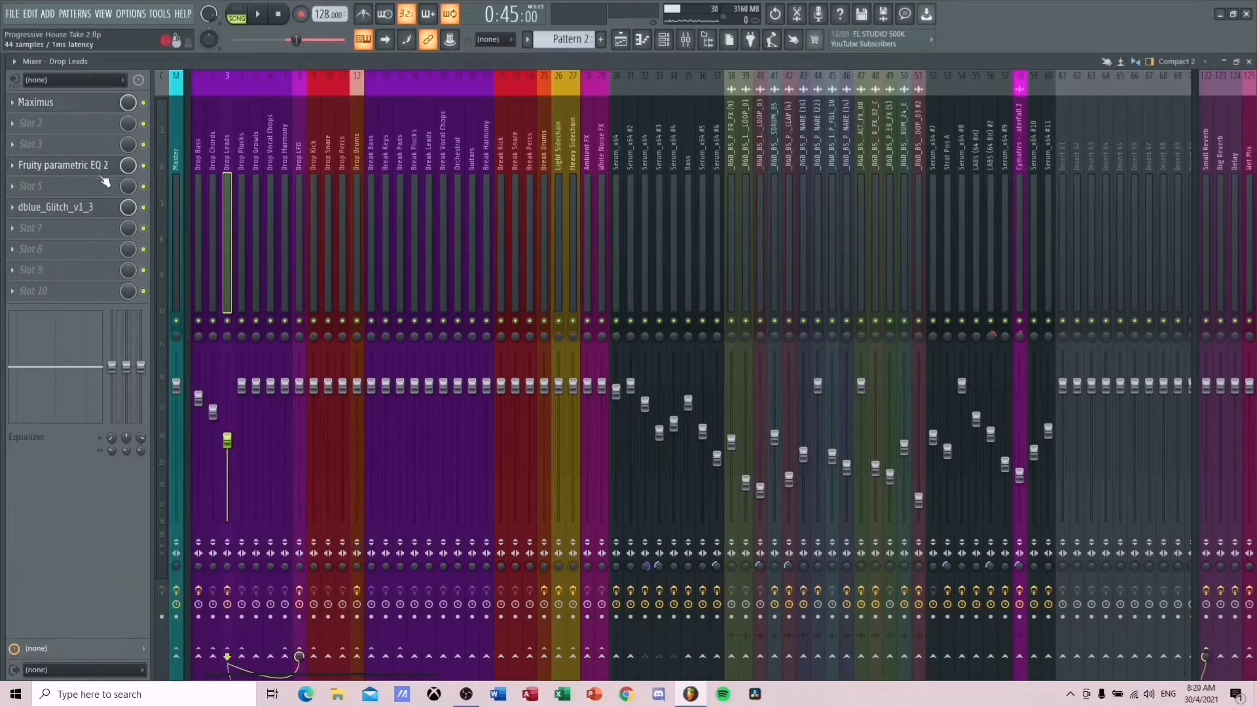
click(97, 172)
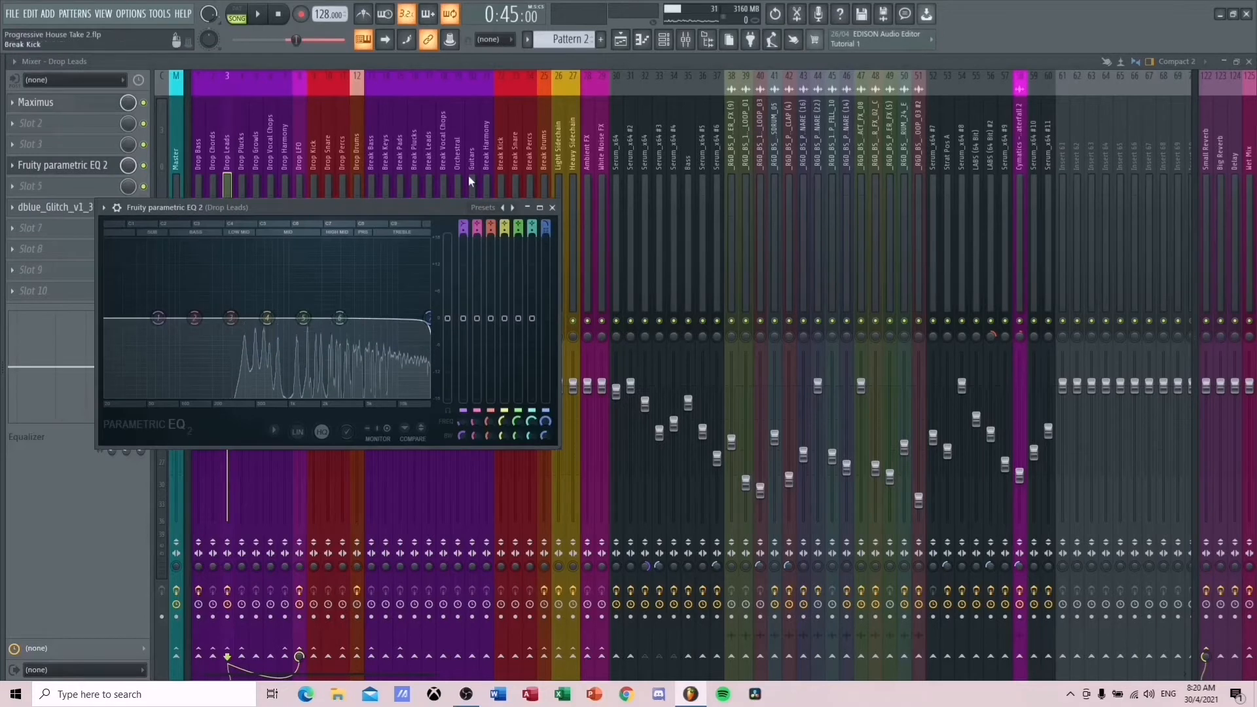
click(553, 208)
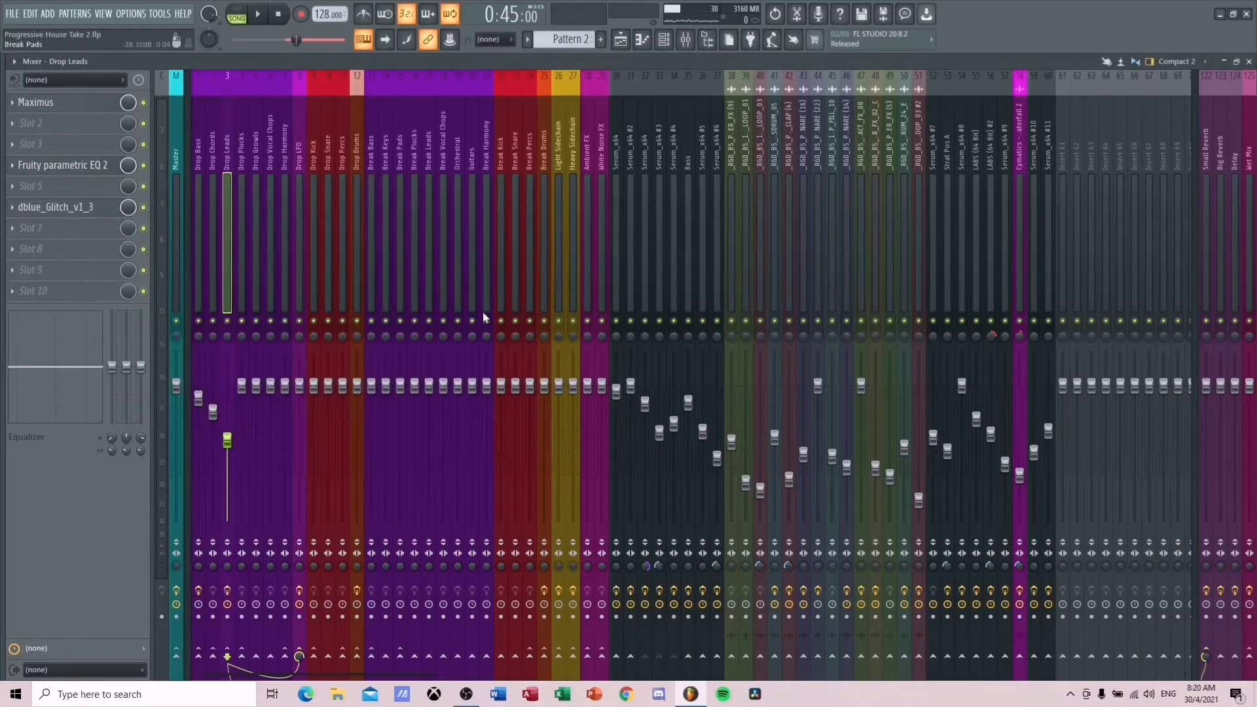
- Examine TAL-Reverb-4 on the Small Reverb send and play the Serum_x64 lead again from bar 25
click(1211, 163)
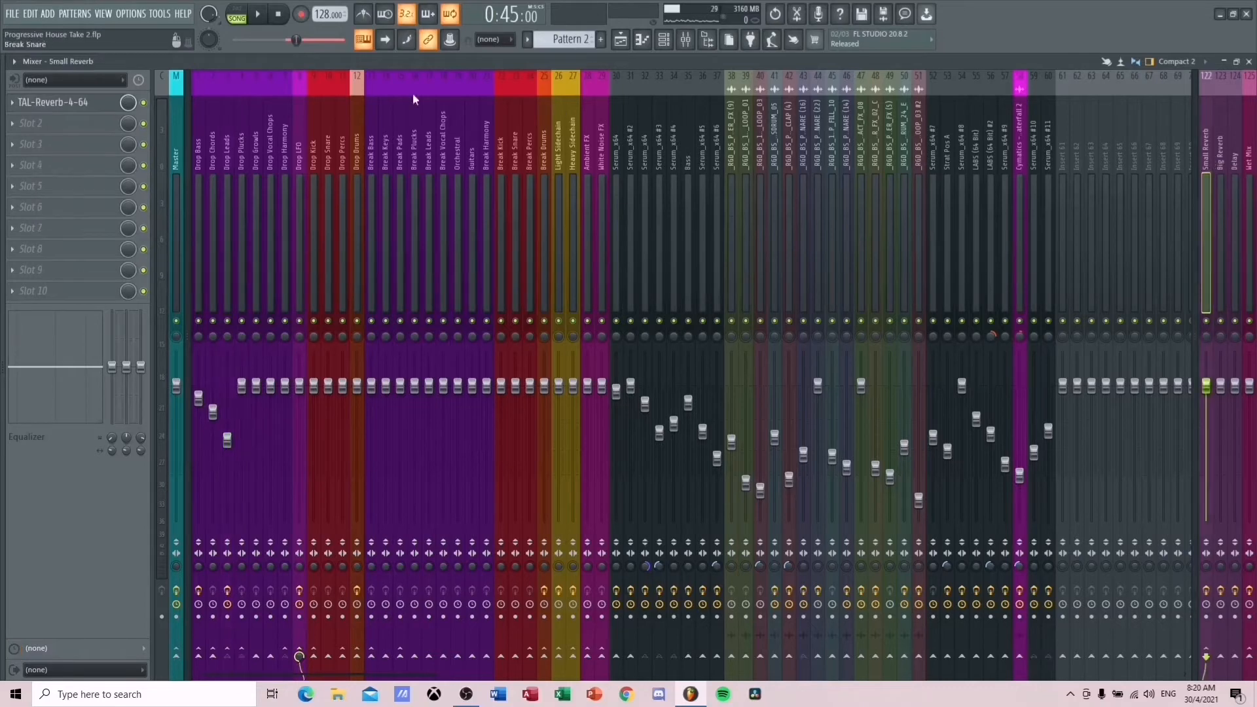
click(37, 117)
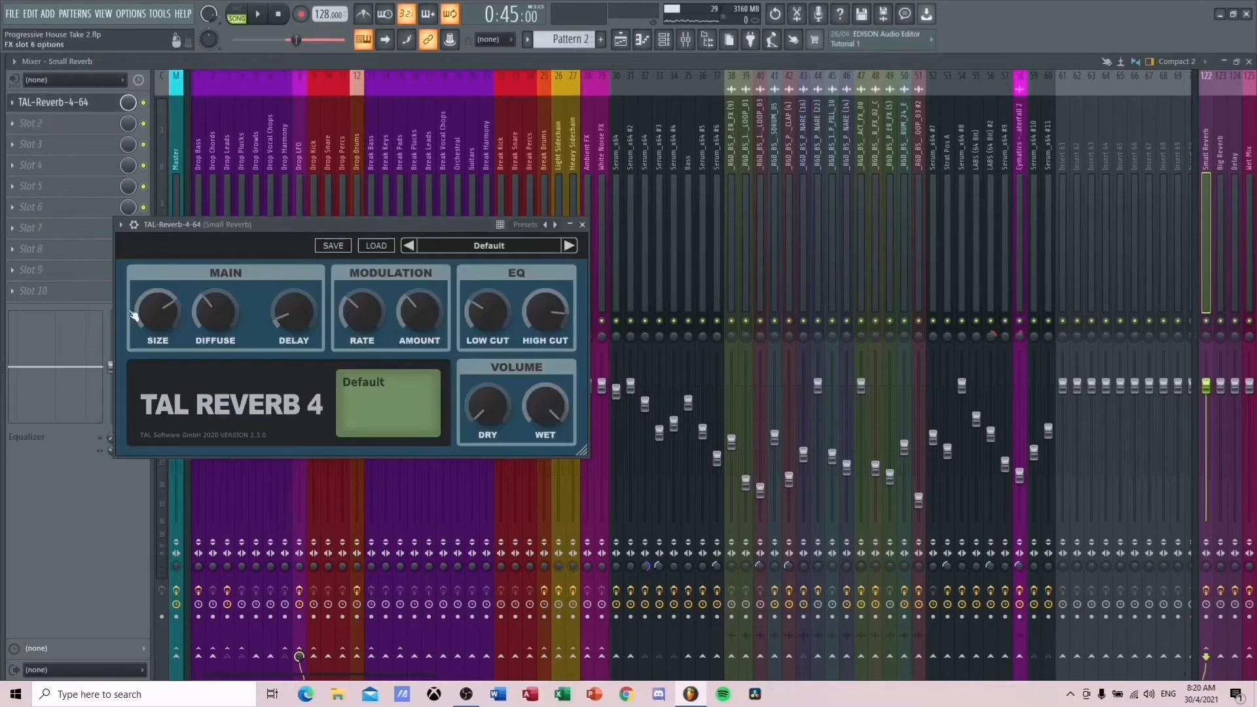
click(583, 225)
click(359, 186)
key(space)
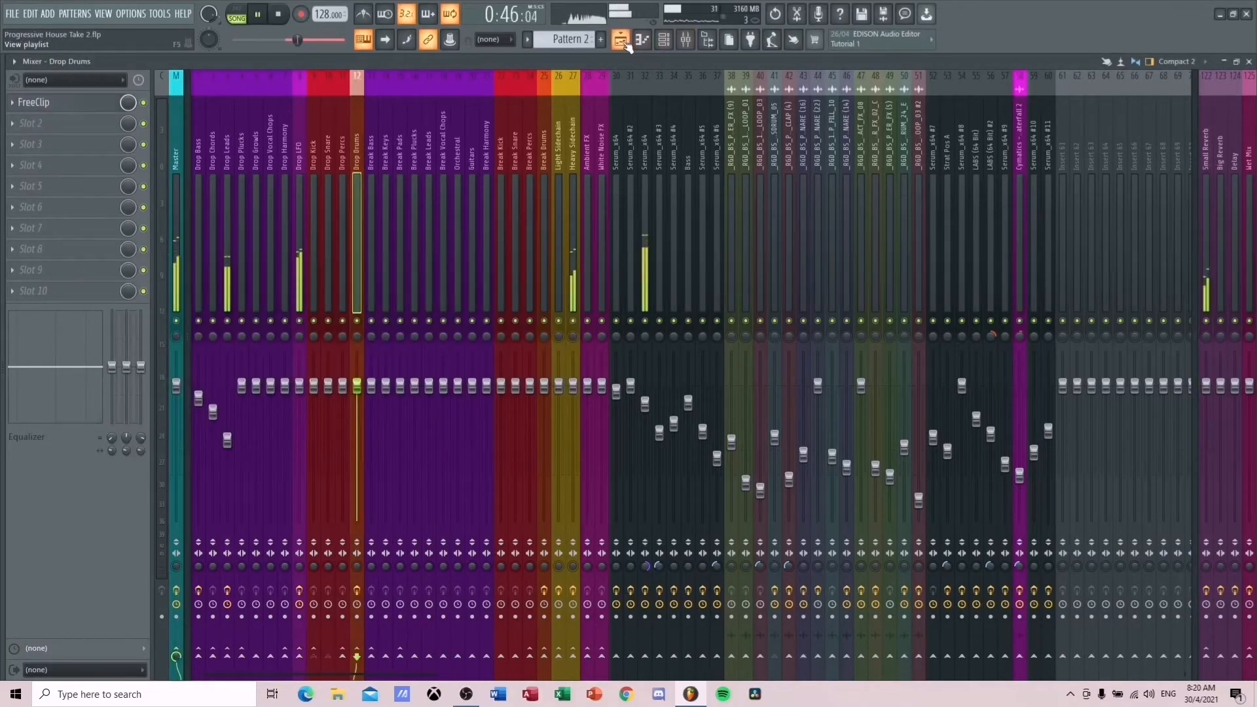
key(space)
- Unmute the Serum_x64 #4 and #3 channels and play the combined Pattern 2 leads from bar 25
key(F6)
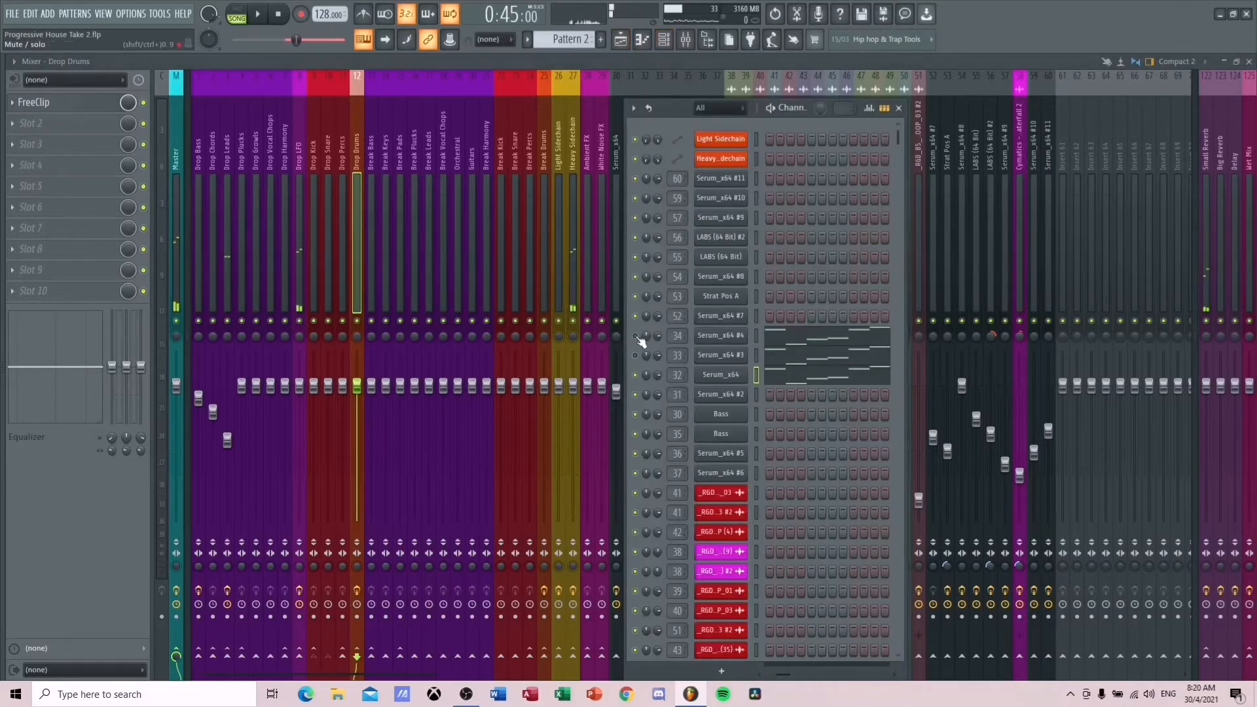
key(space)
click(621, 41)
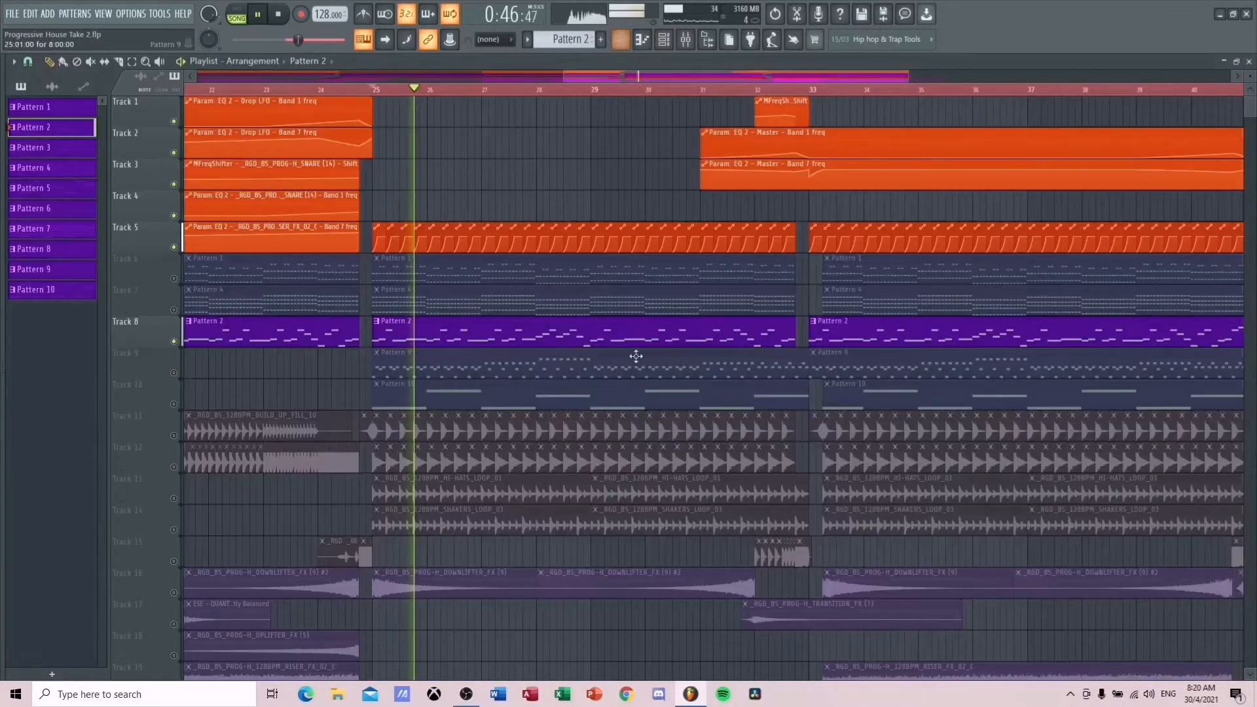
key(space)
- Solo the Pattern 9 background element on Track 9 and play it from bar 25
scroll(782, 325, down, 2)
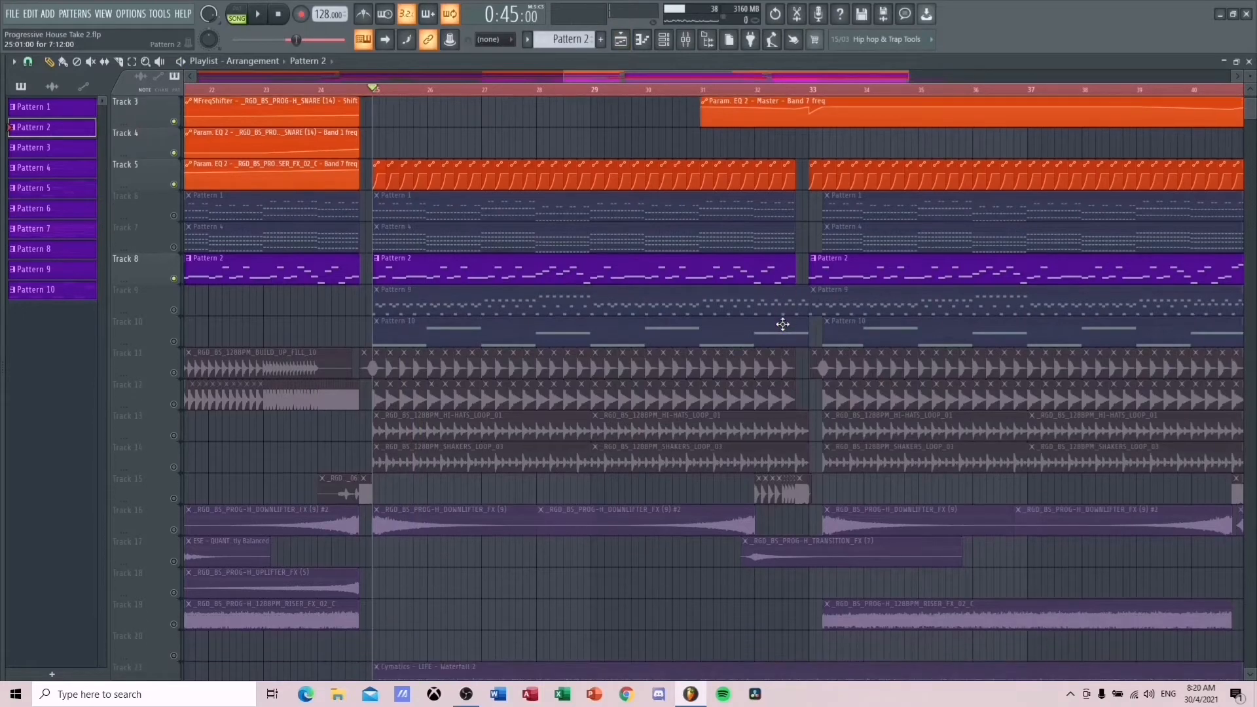
right_click(174, 310)
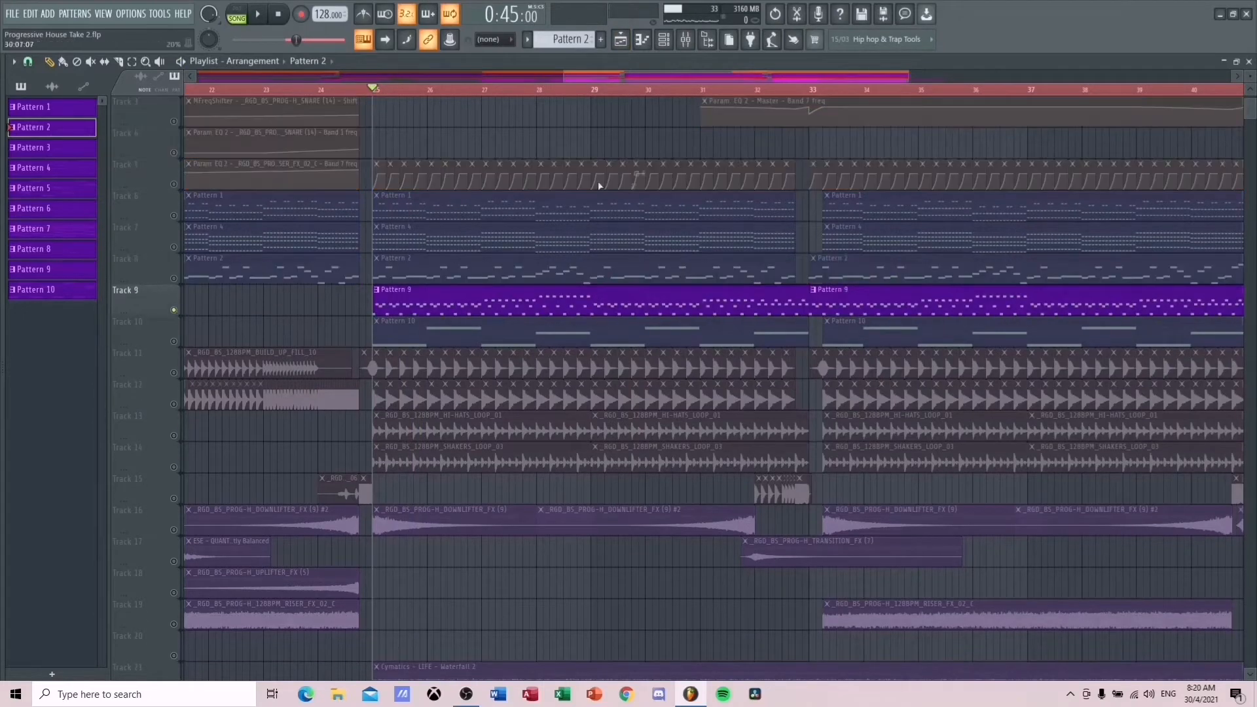
drag(852, 75, 858, 75)
key(space)
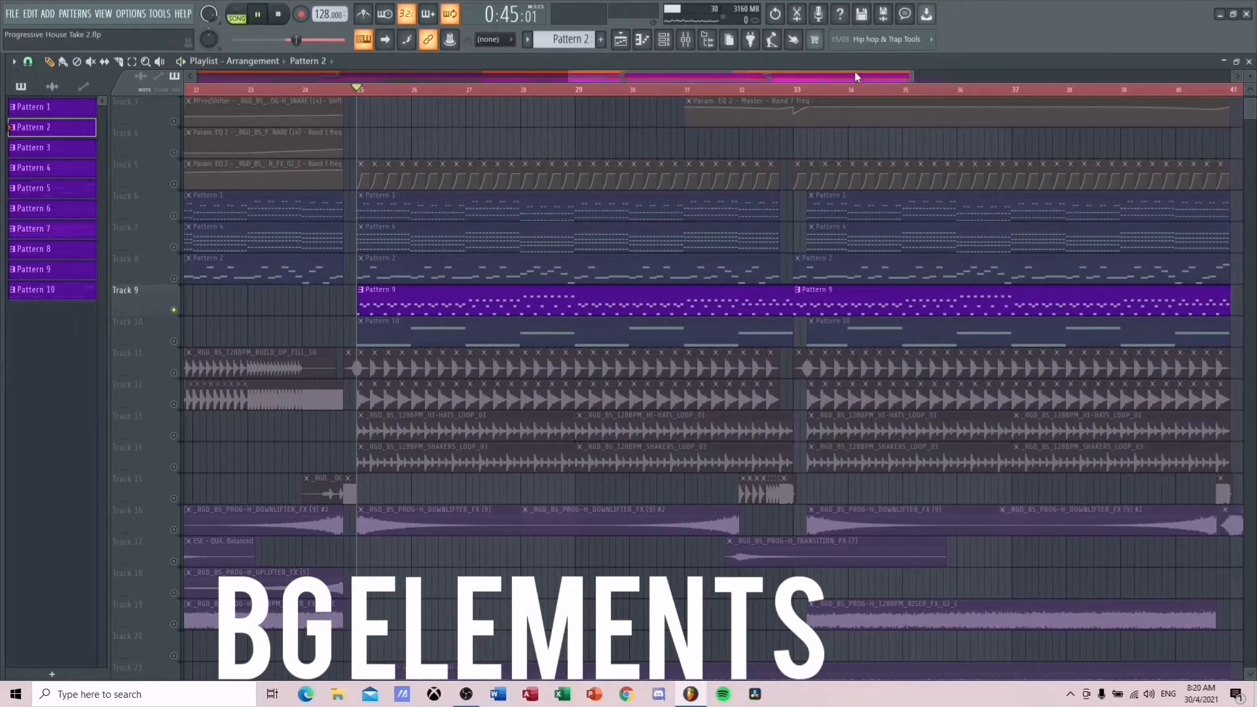
- Inspect Pattern 9's Serum_x64 #10 oscillator and effects settings while it plays
click(664, 40)
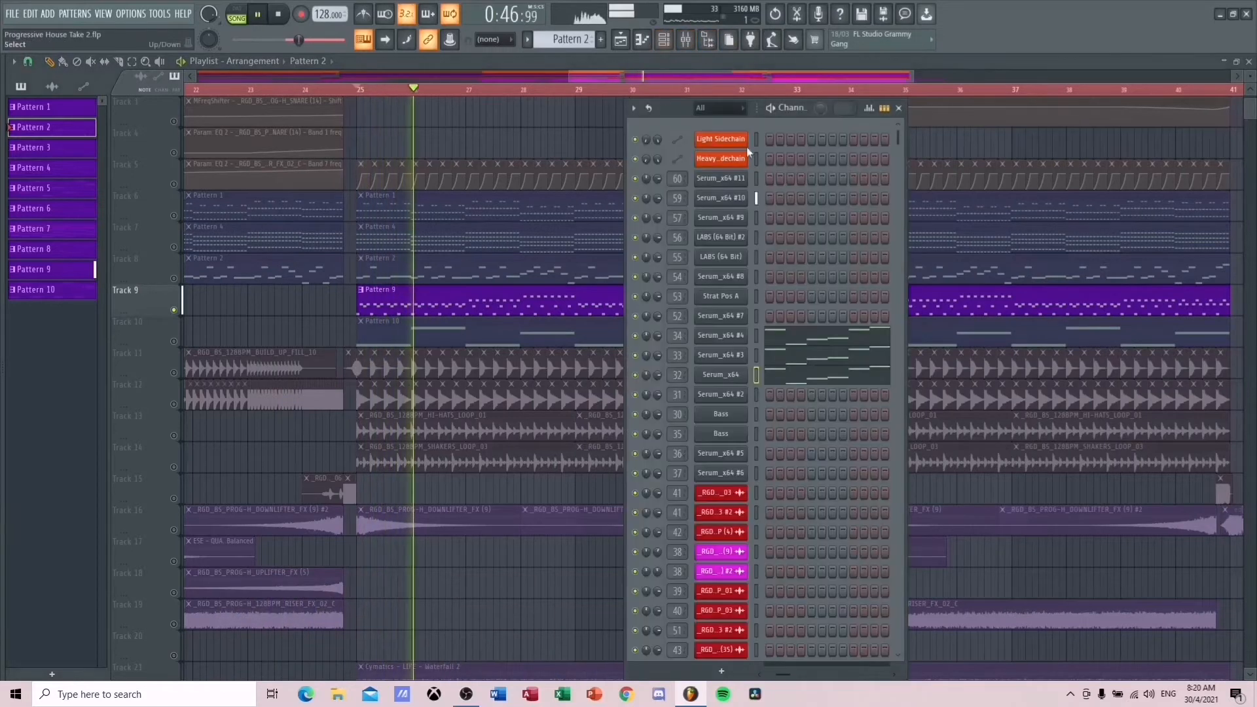
click(664, 40)
click(685, 40)
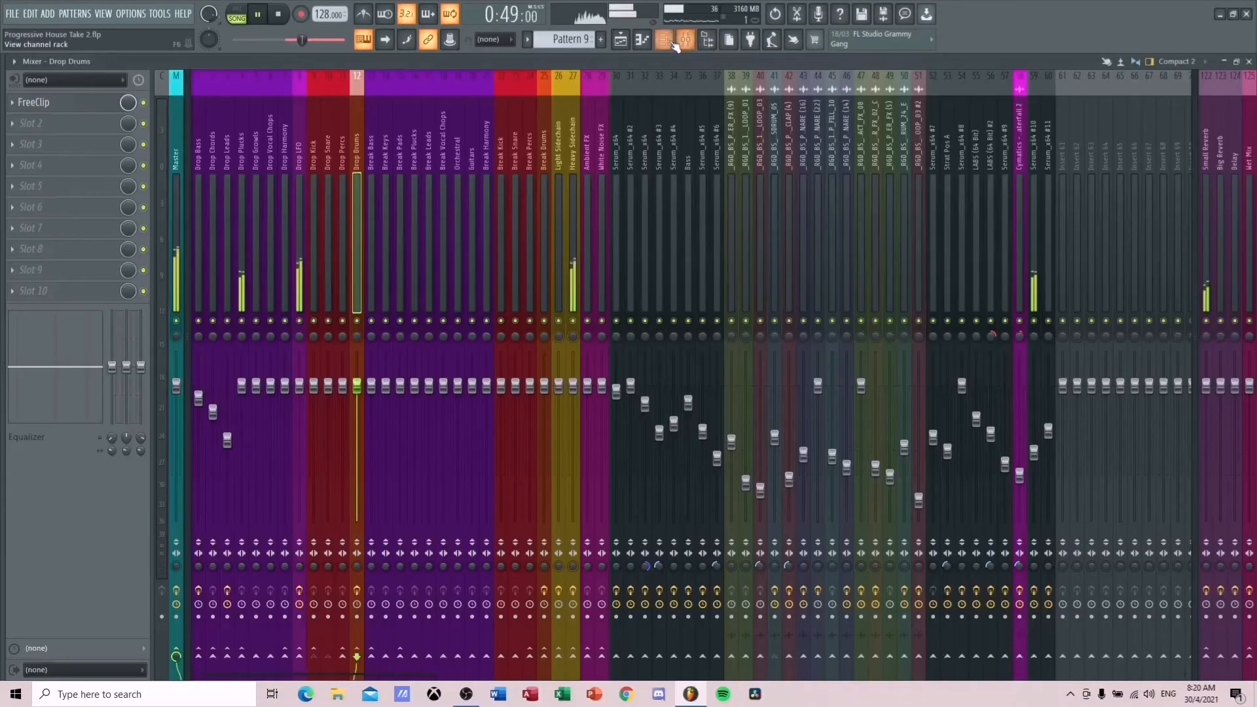
click(664, 40)
click(720, 199)
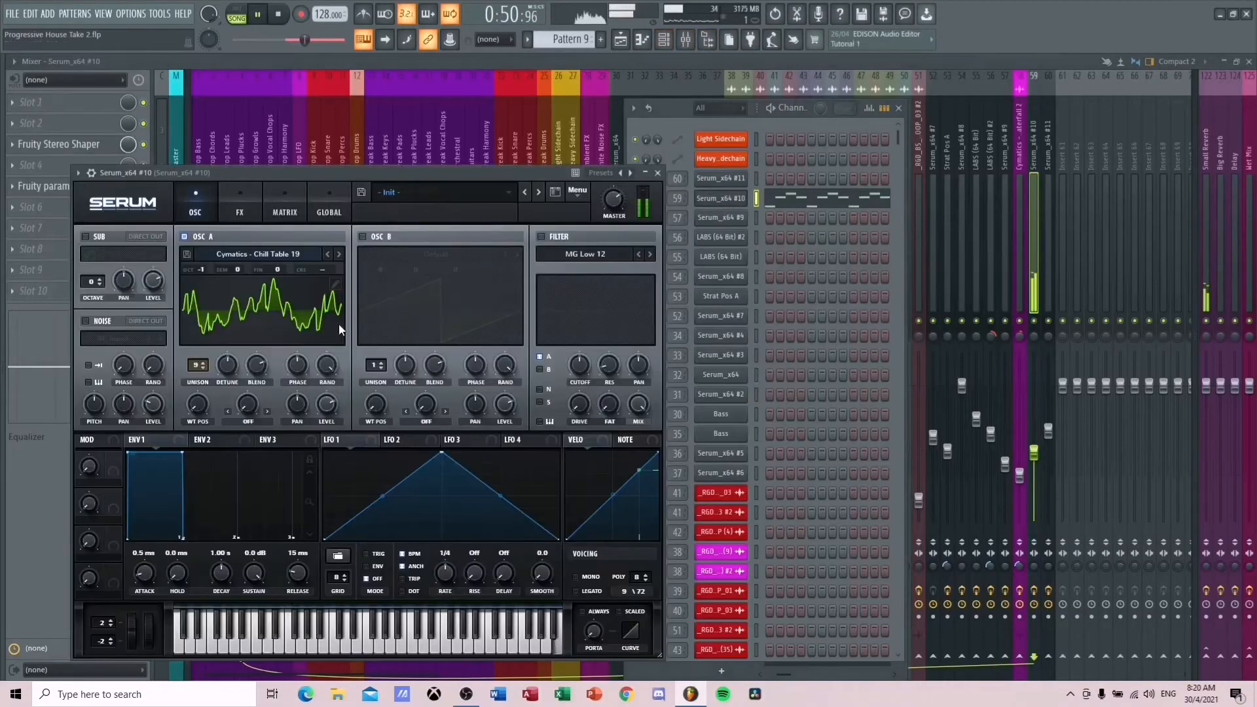
click(240, 214)
click(216, 216)
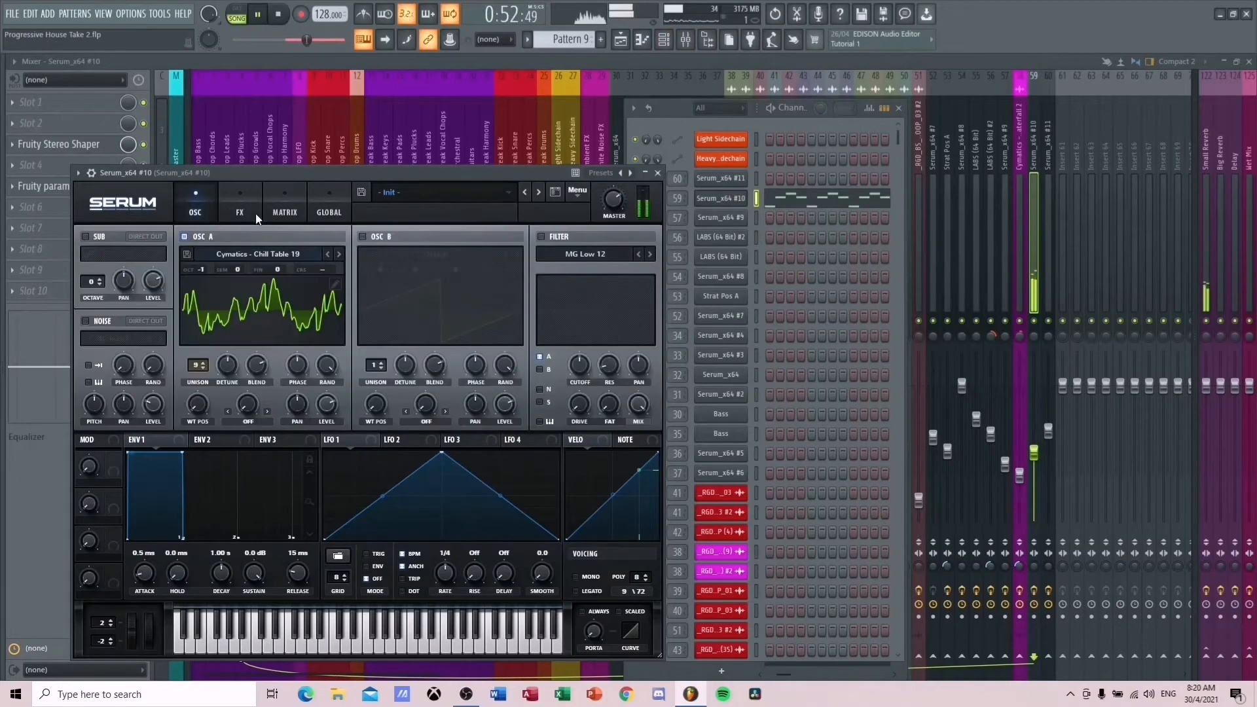
click(658, 173)
key(space)
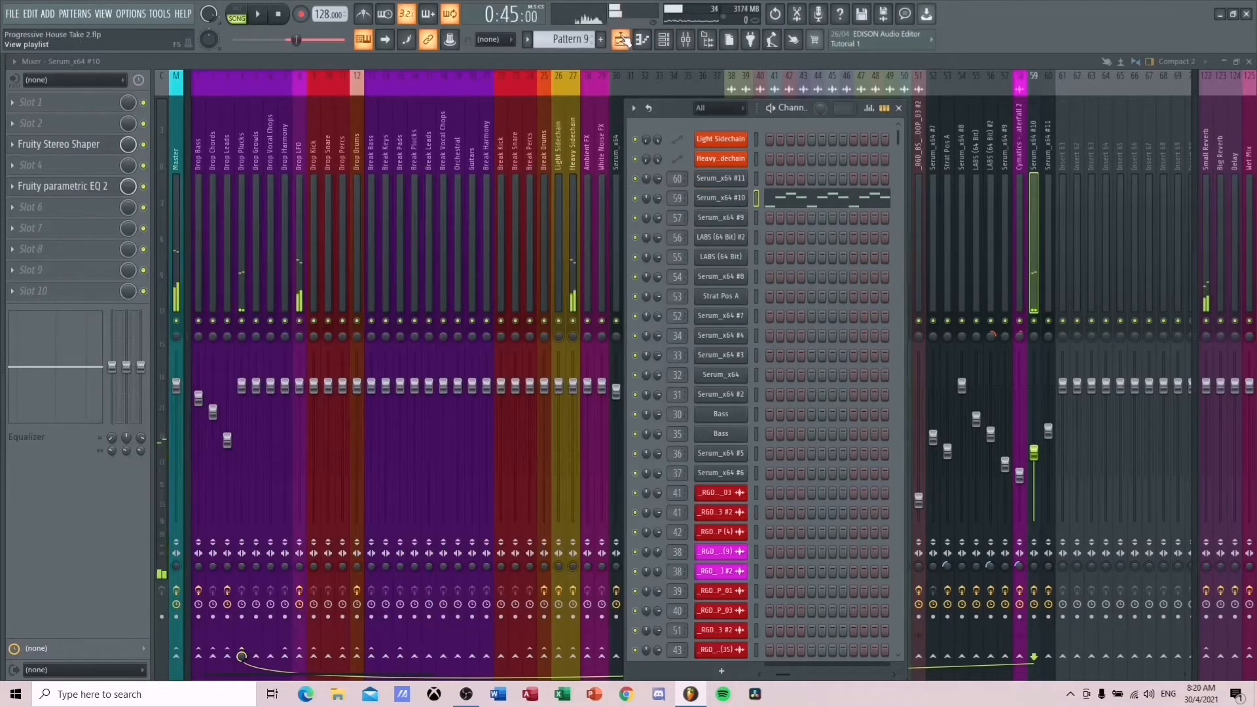
- Solo Track 10 and view Pattern 10's Serum_x64 #11 notes in the piano roll while playing them
click(622, 39)
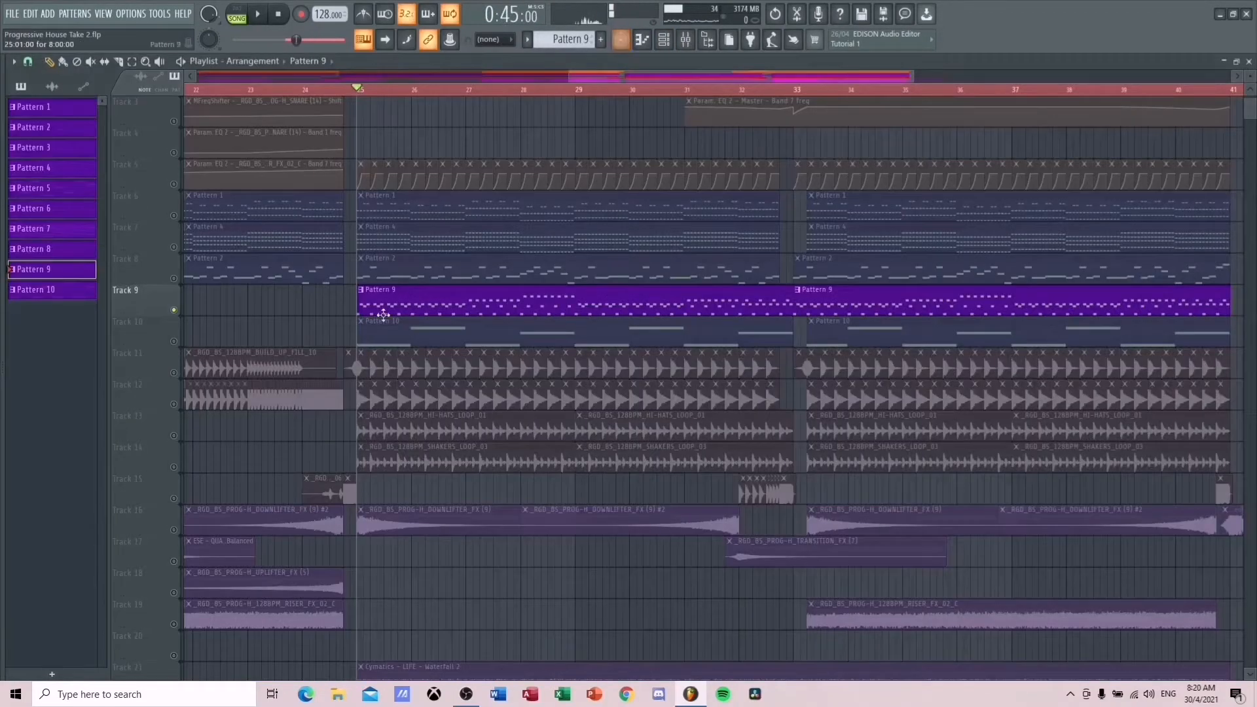
click(173, 327)
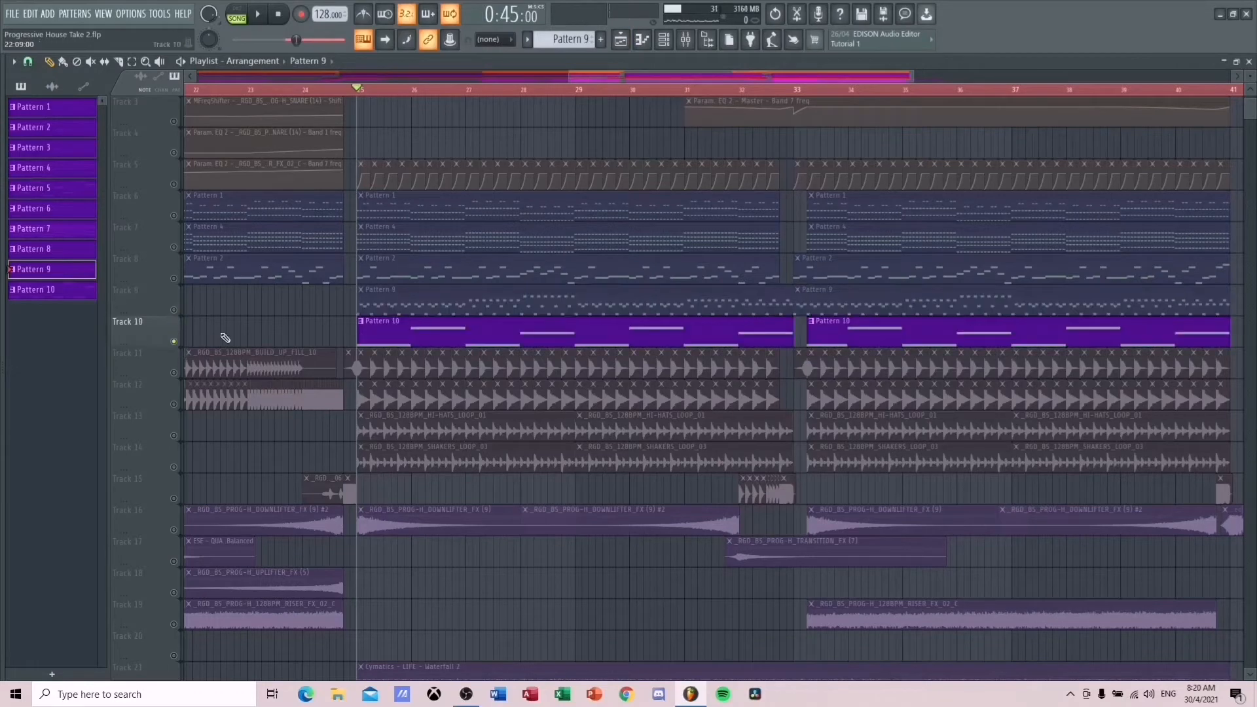
double_click(589, 326)
key(space)
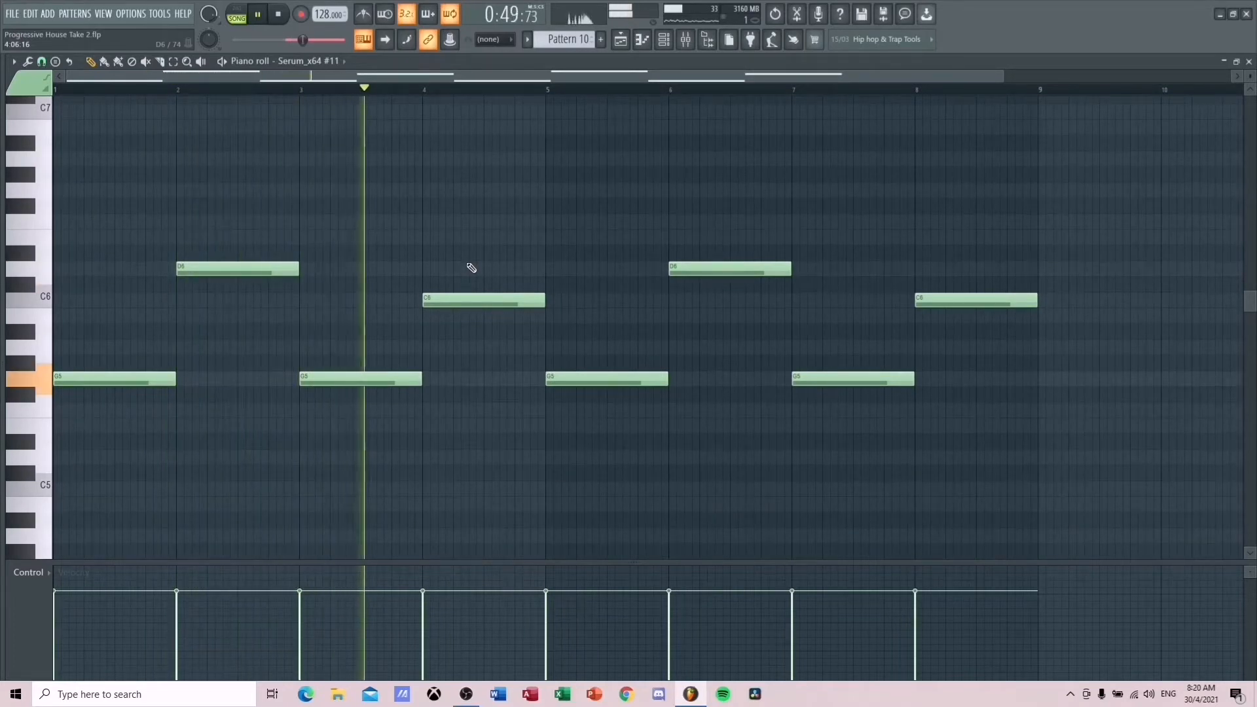
key(space)
click(629, 41)
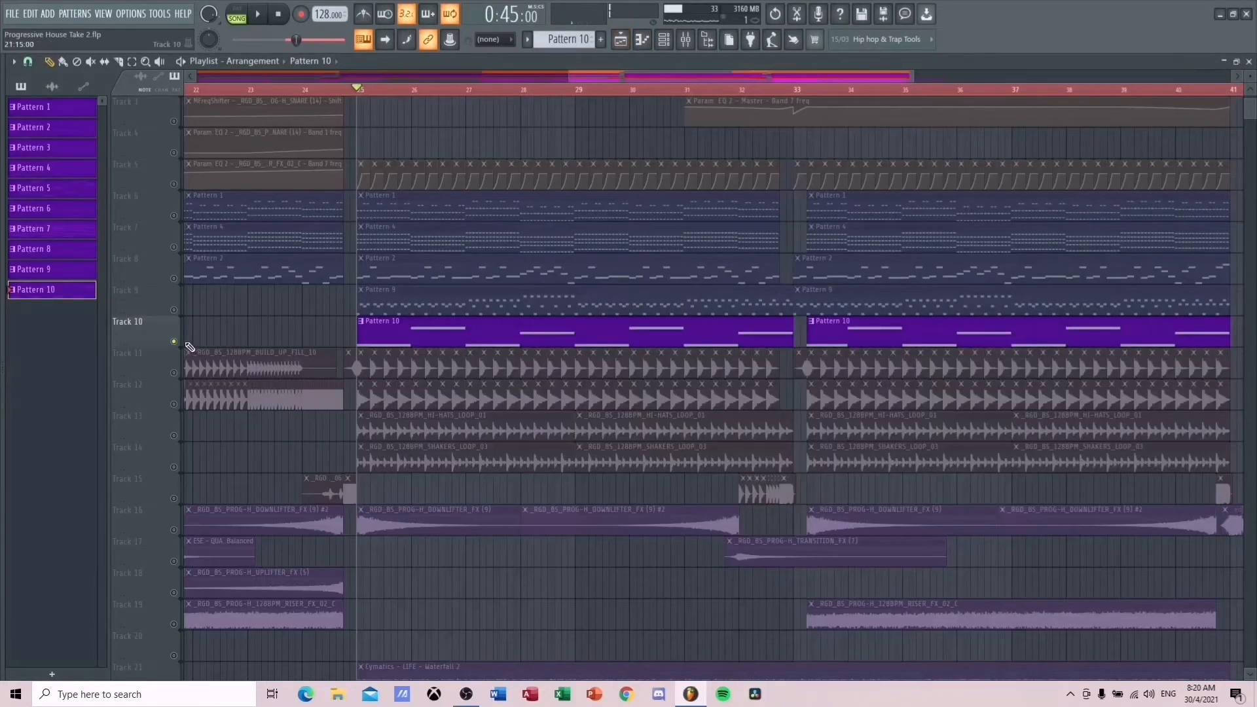
- Unsolo Track 10 to bring back all playlist tracks and play the complete drop from bar 25
scroll(410, 385, up, 2)
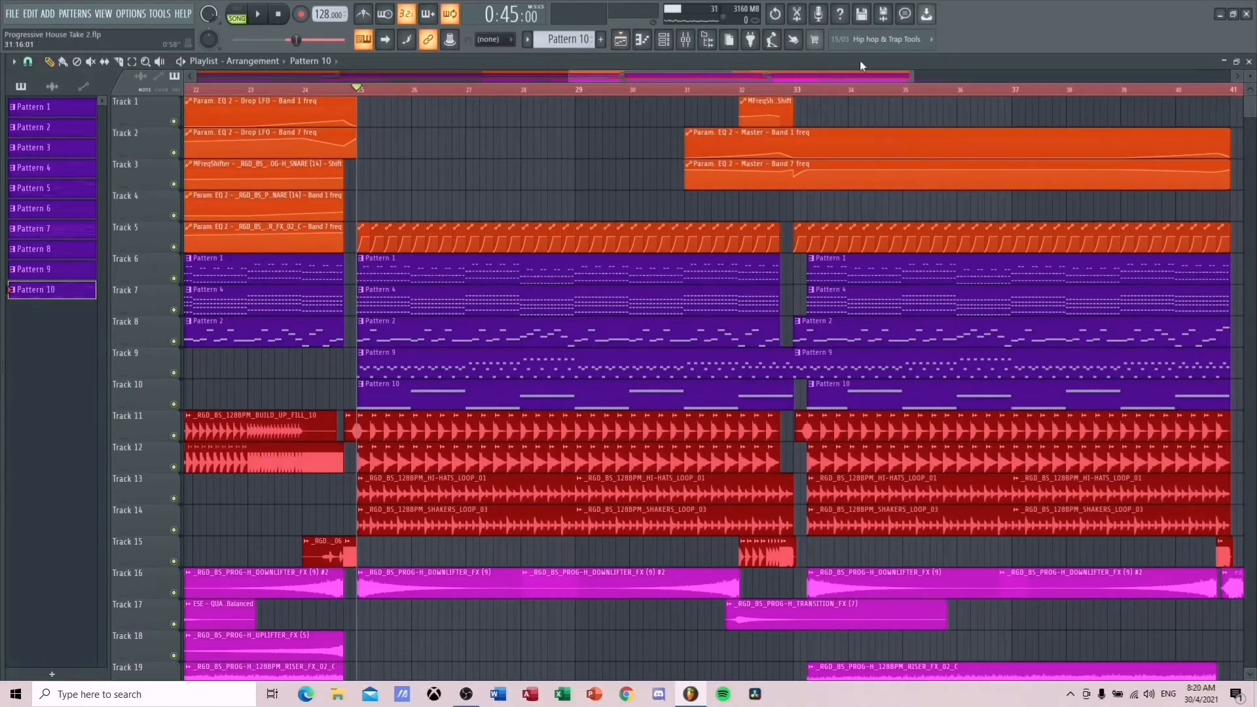
mouse_move(914, 76)
mouse_down()
mouse_move(965, 78)
mouse_move(932, 84)
mouse_up()
key(space)
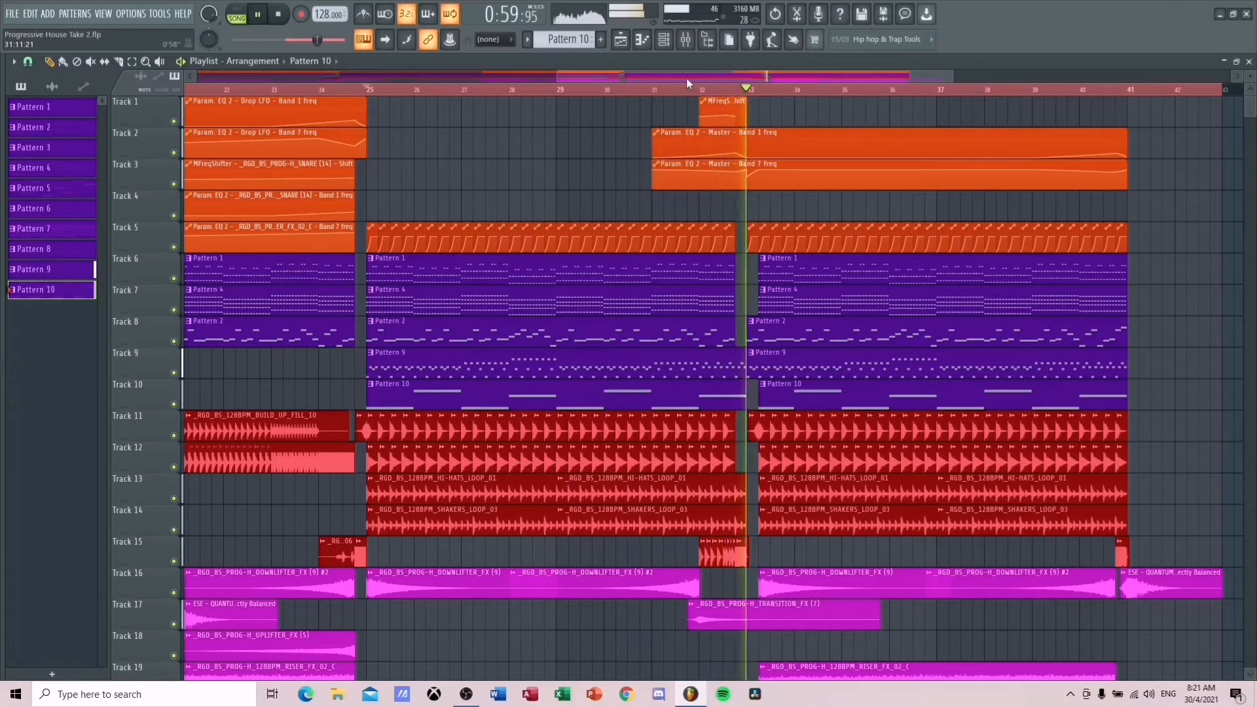
key(space)
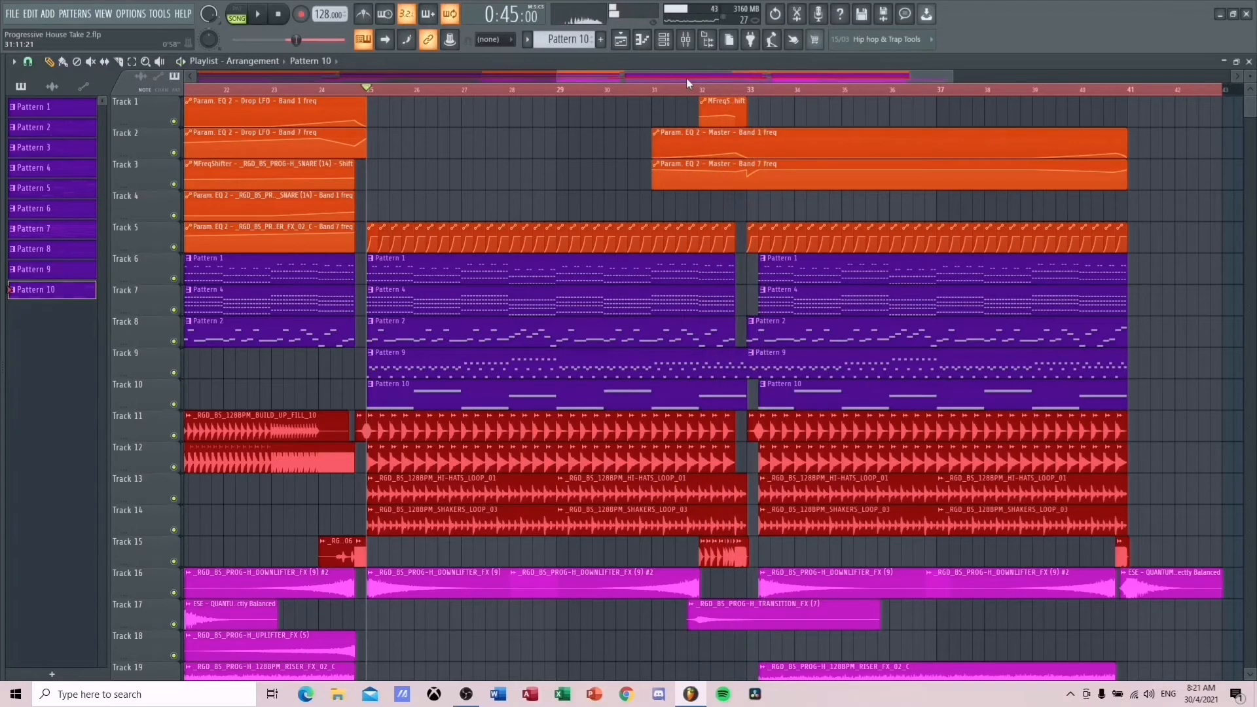
drag(686, 77, 225, 99)
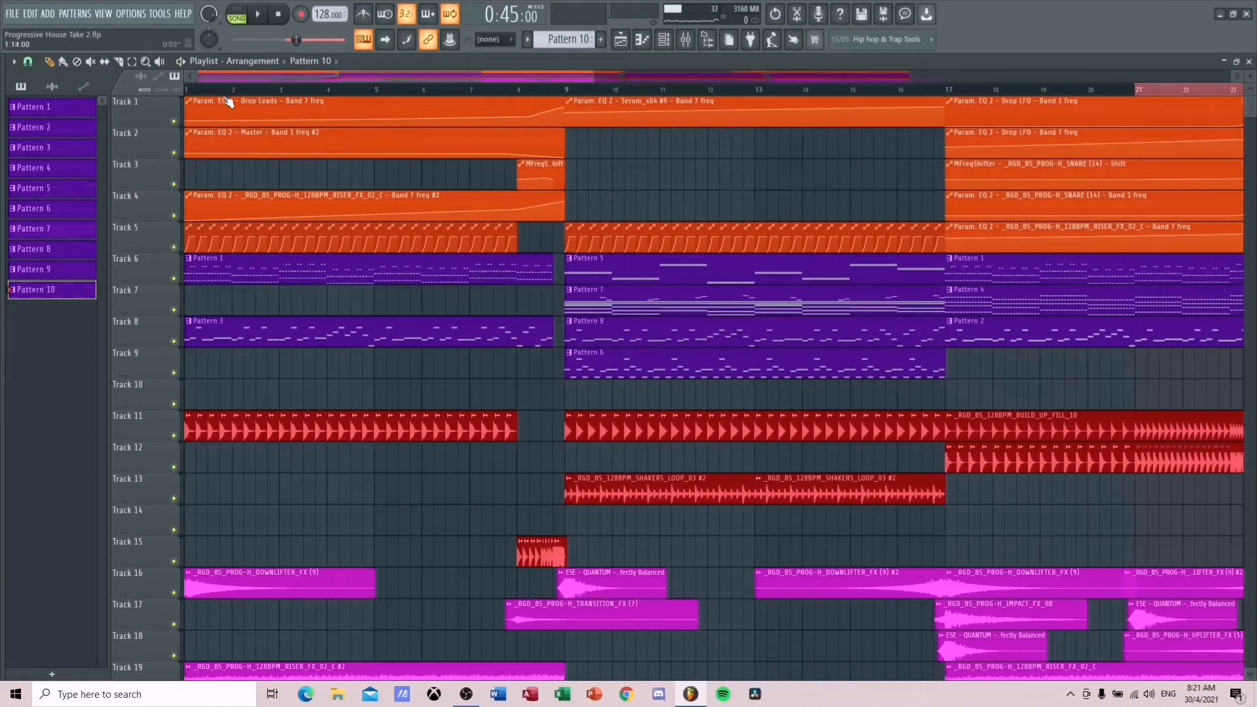
- Move the playback position to bar 1 and look over the arrangement from the intro to the drop
click(190, 92)
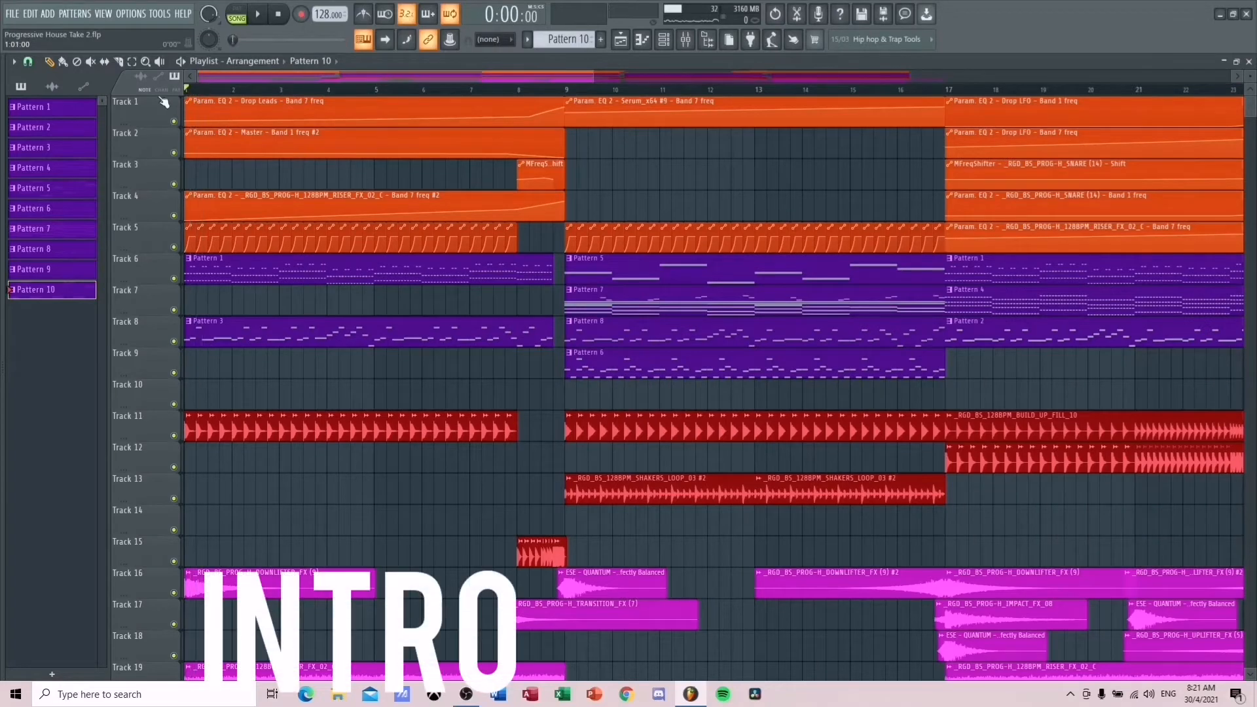
scroll(449, 320, up, 1)
drag(481, 77, 800, 174)
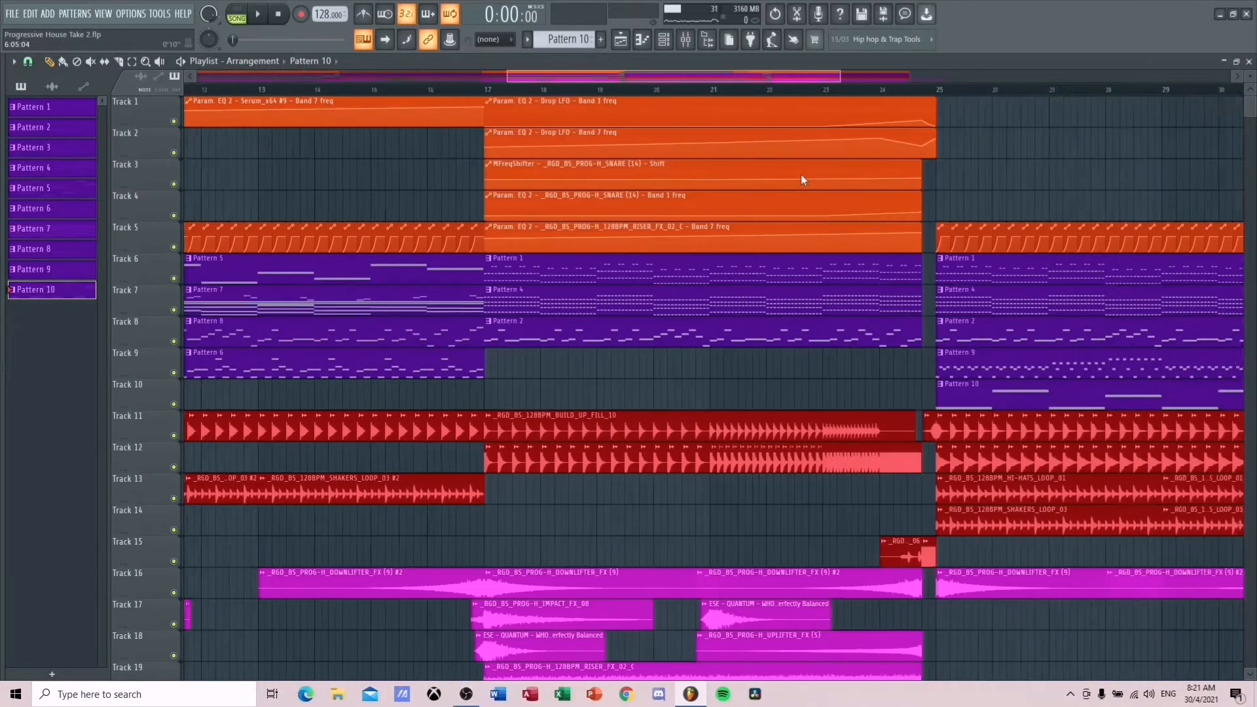
drag(767, 81, 305, 175)
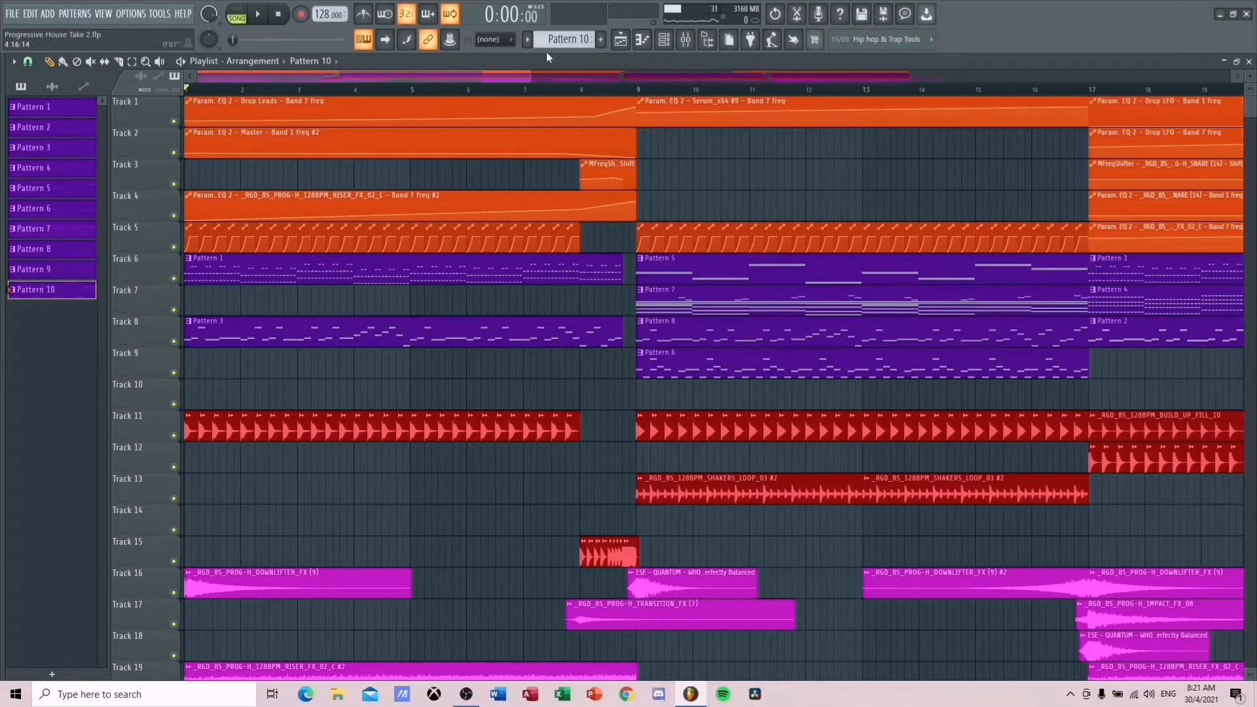
- Show the Master's Fruity parametric EQ 2 in the mixer and play the intro from bar 1 to watch its filtering
click(685, 40)
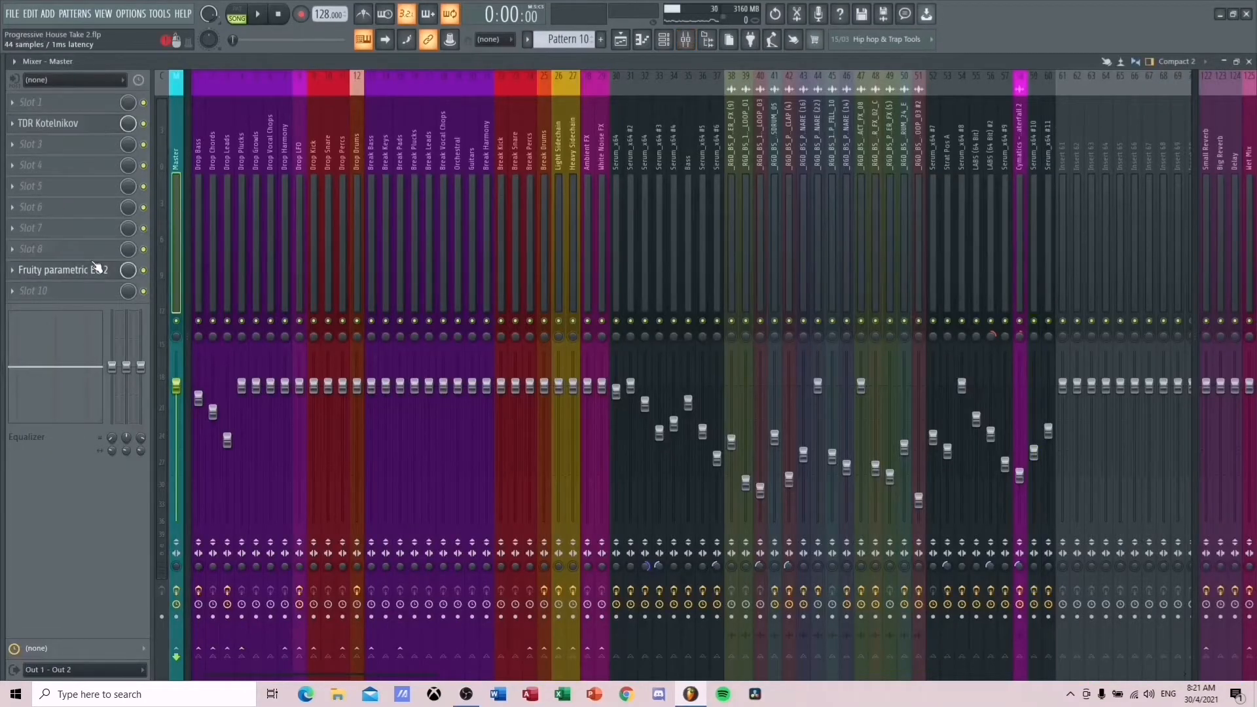
click(99, 269)
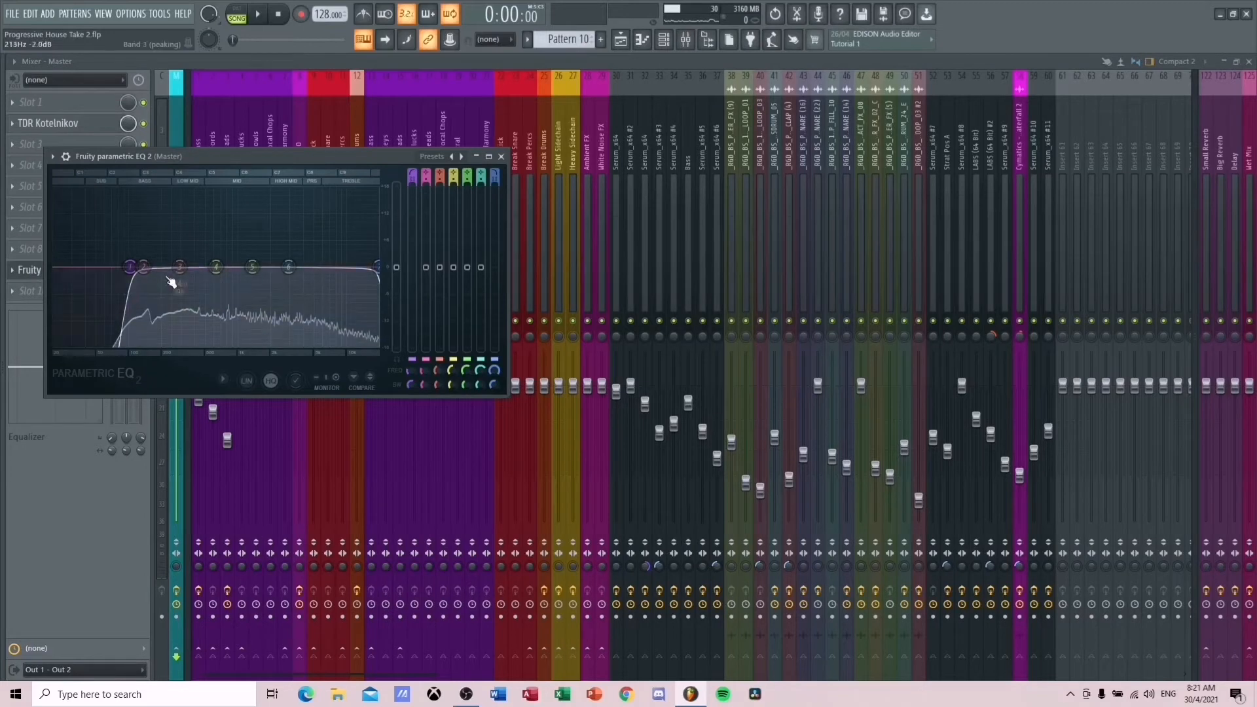
key(space)
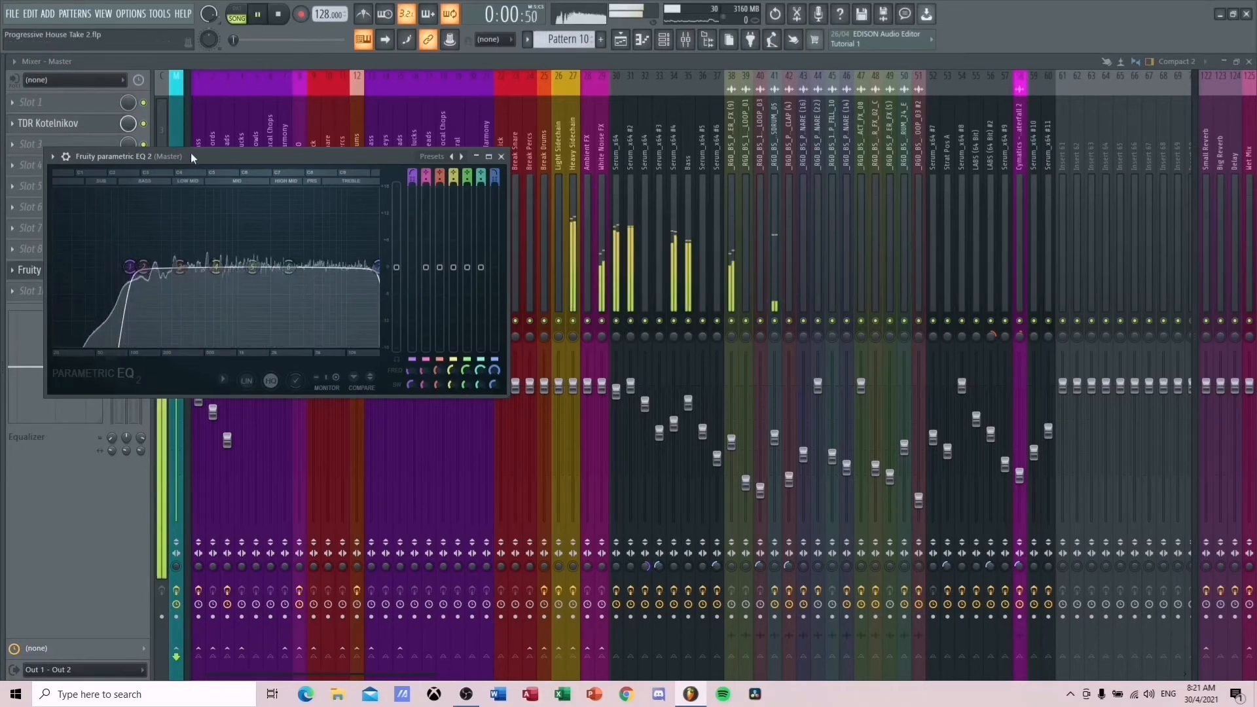
key(space)
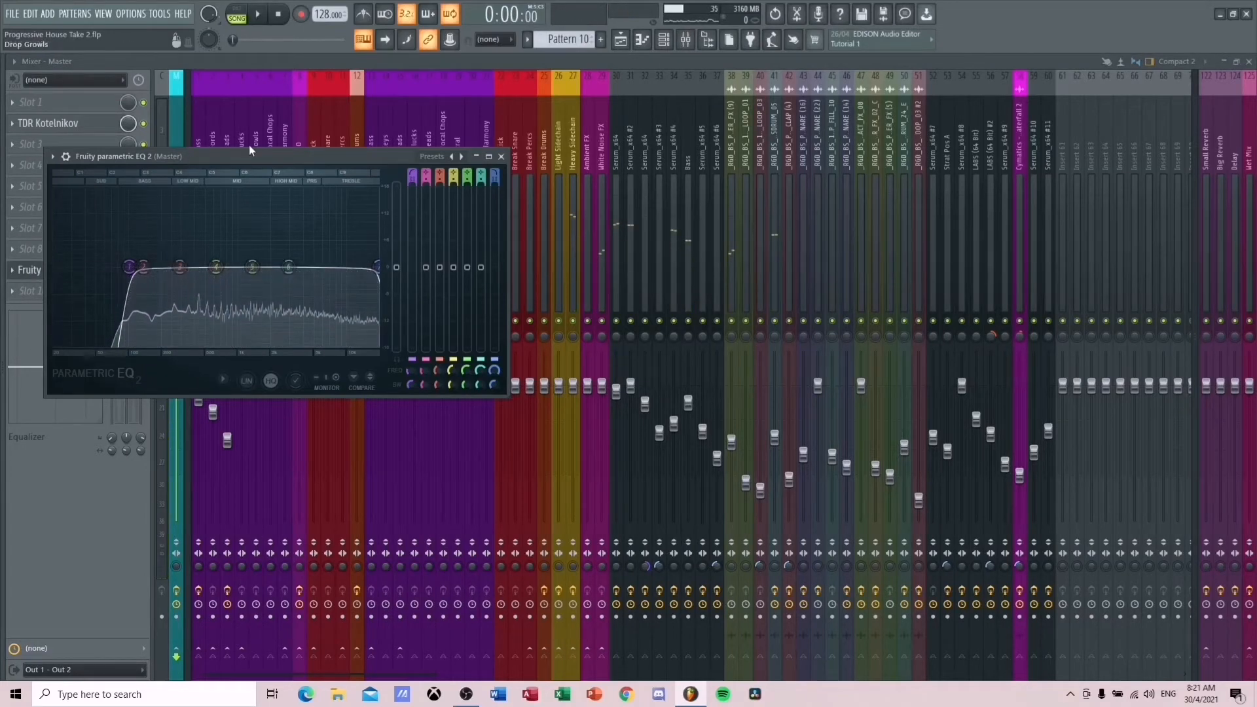
key(space)
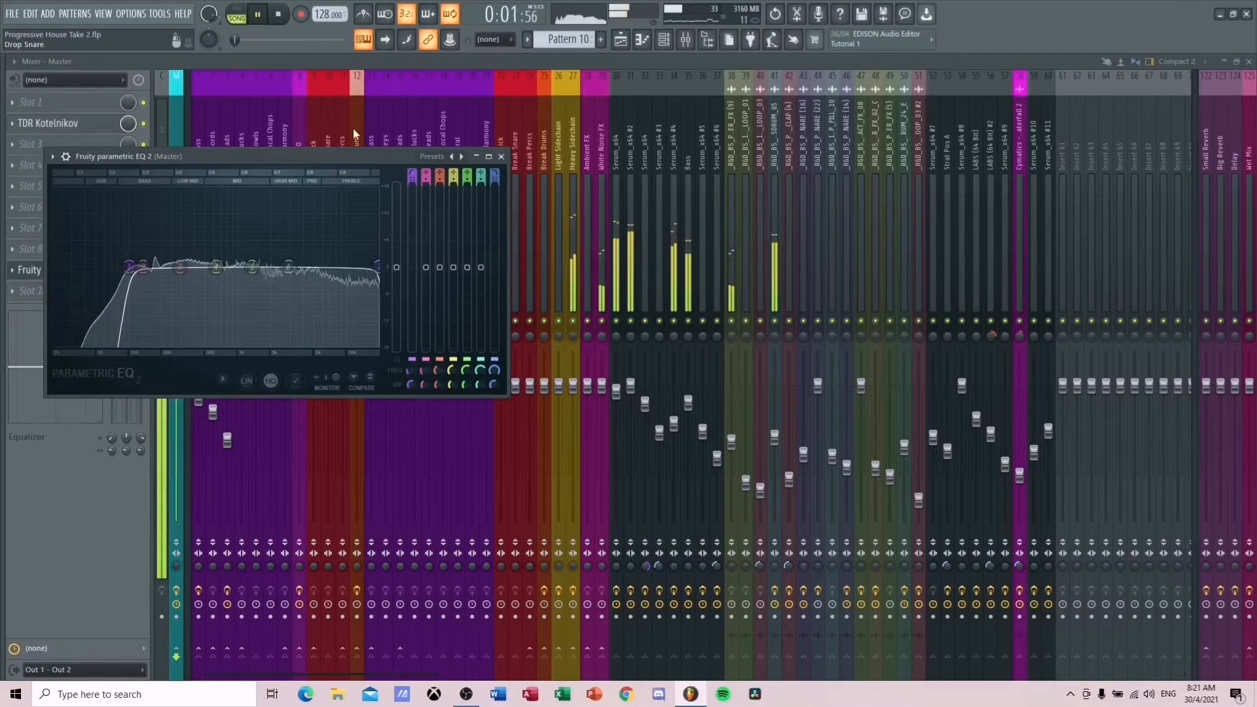
- Play the end of the intro from bar 8 while watching the low-cut sweep in the Master's Fruity parametric EQ 2
click(620, 41)
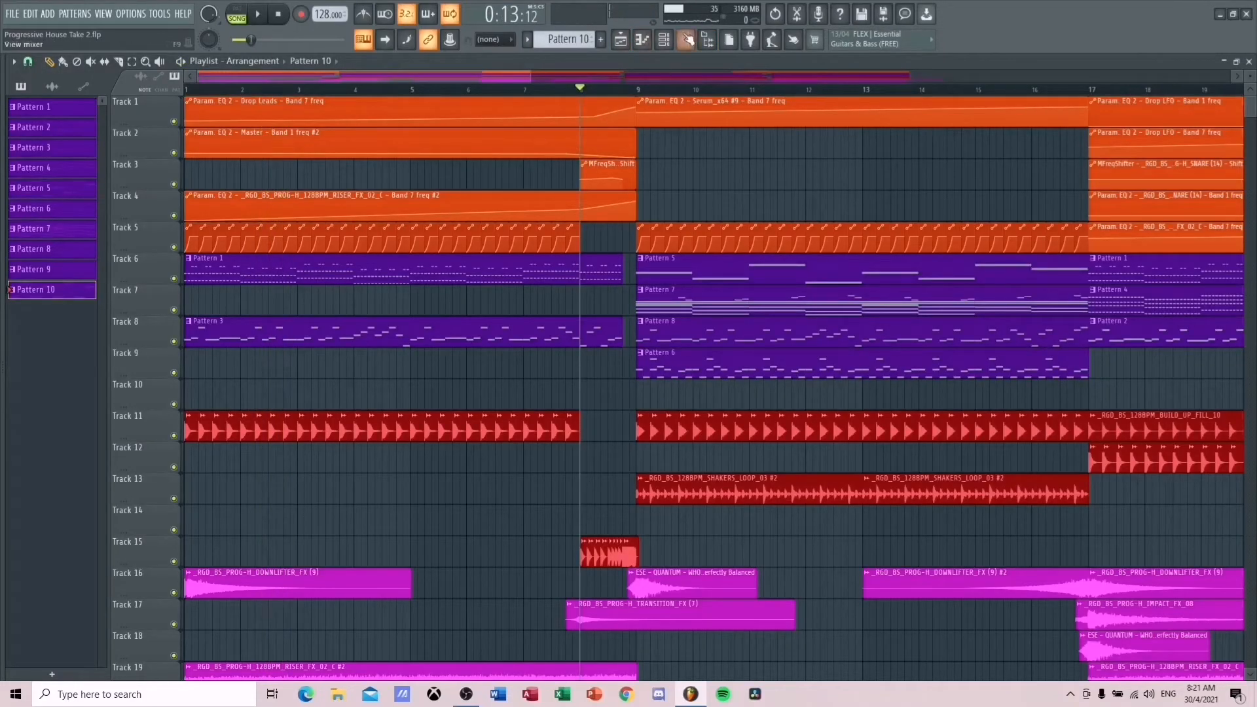
click(686, 40)
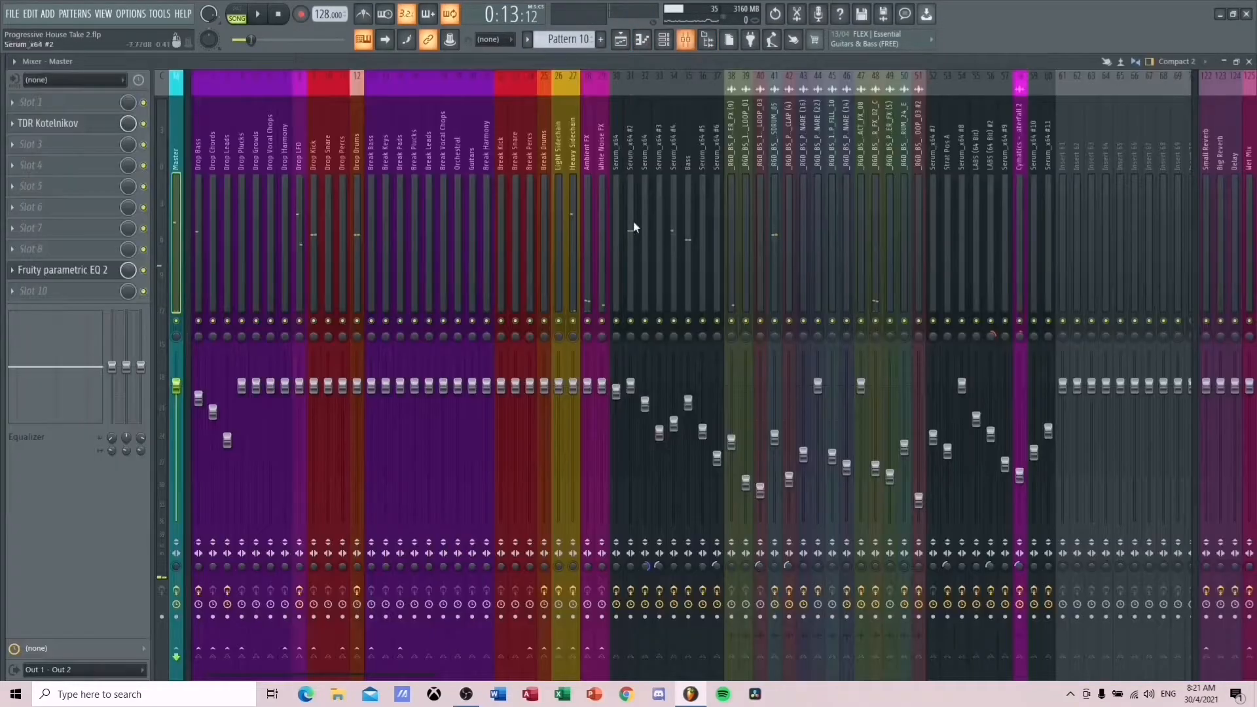
click(72, 270)
key(space)
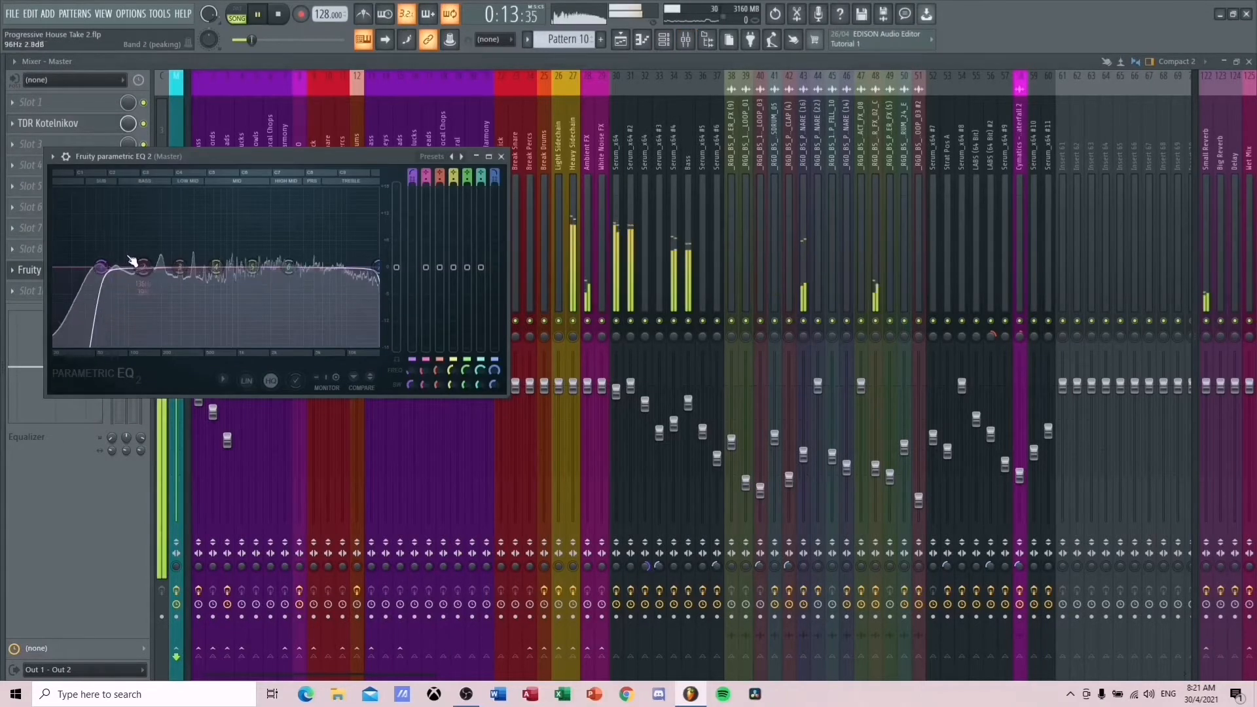
drag(86, 276, 56, 280)
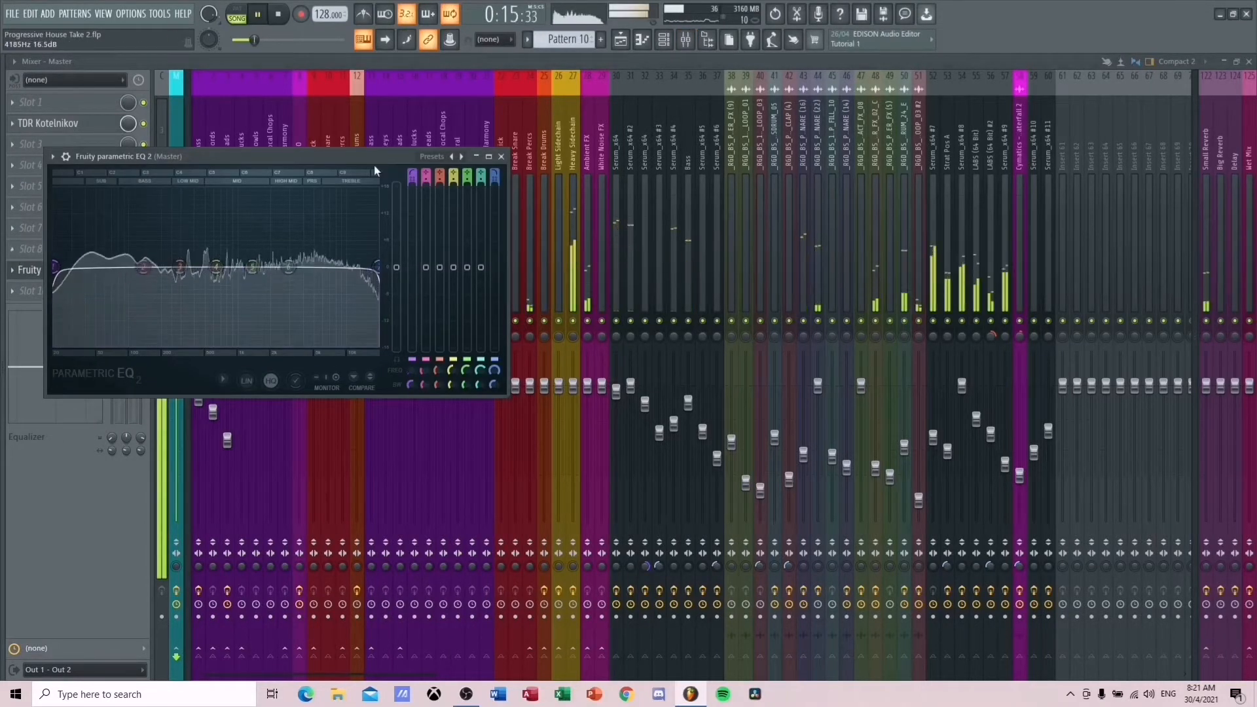
key(space)
click(502, 157)
click(621, 40)
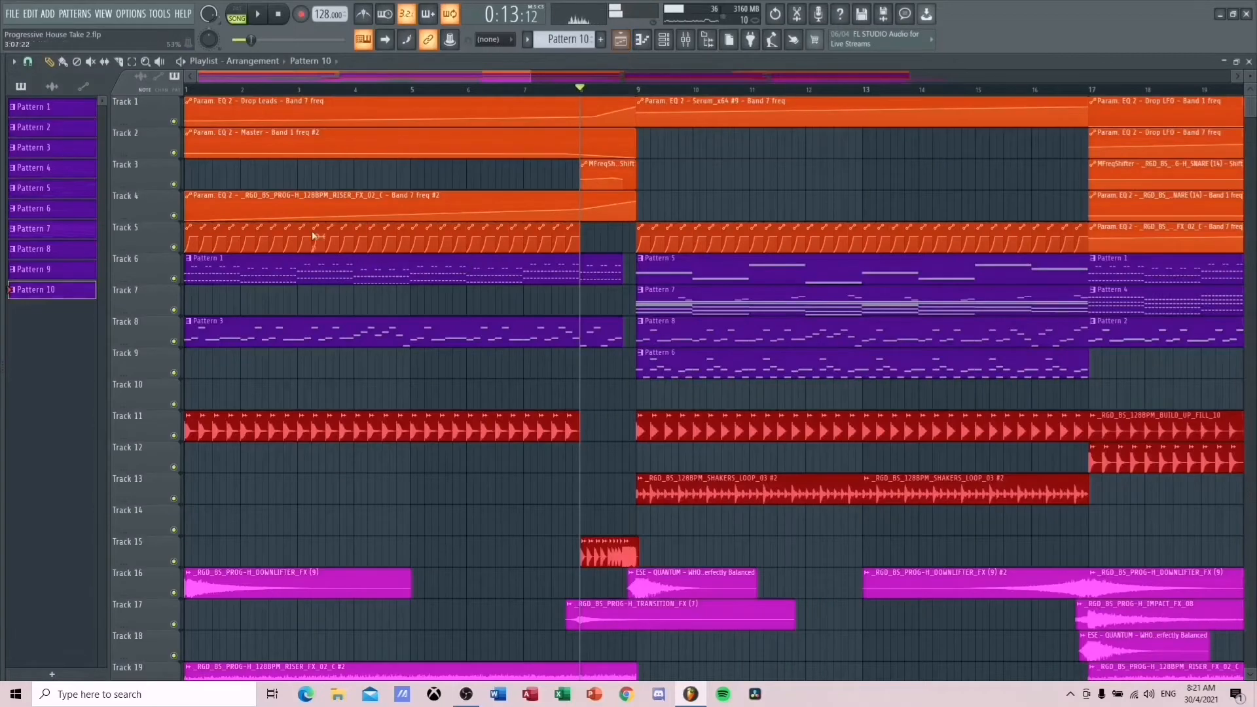
- Review the intro from bar 1 in the playlist and play its transition into the breakdown from bar 8
drag(234, 89, 114, 108)
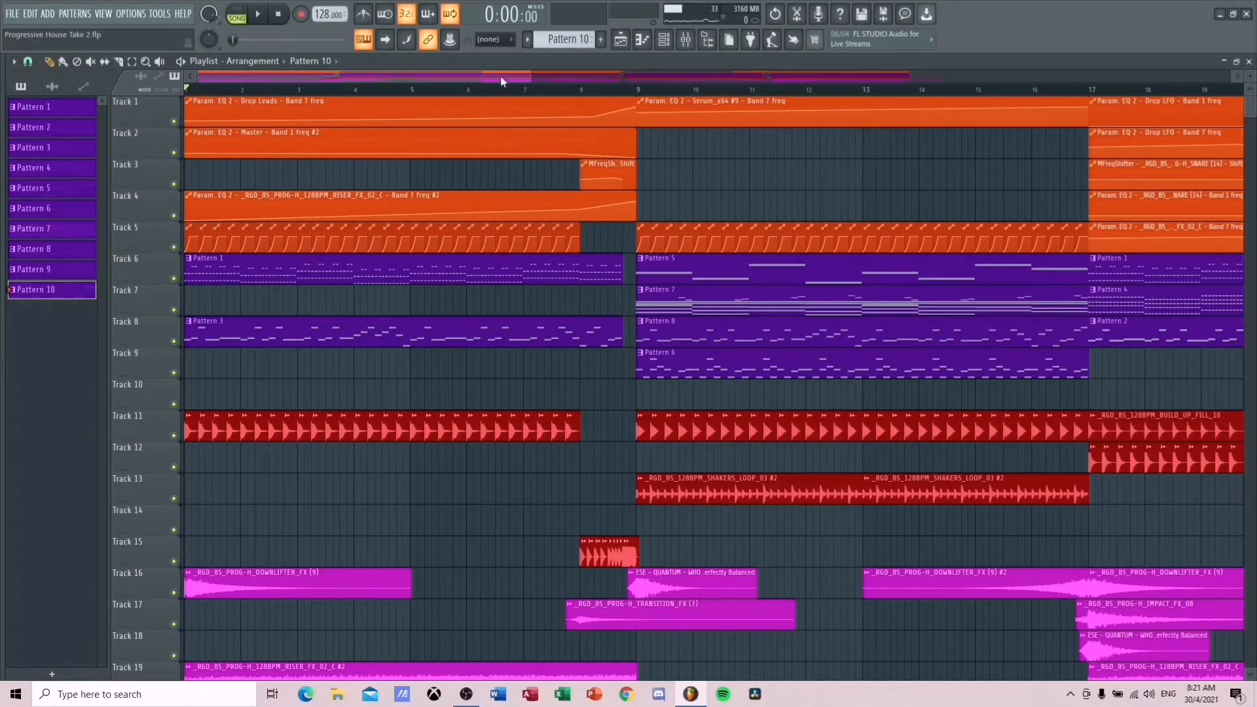
drag(500, 76, 425, 124)
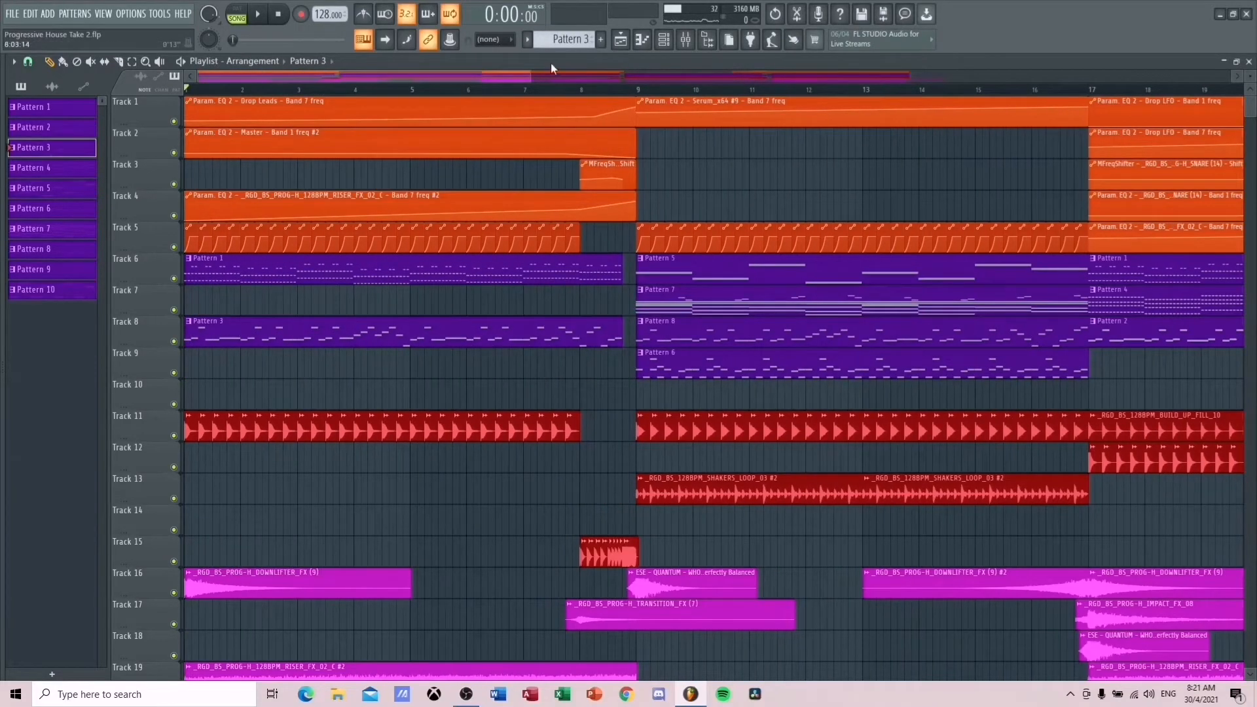
click(582, 90)
key(space)
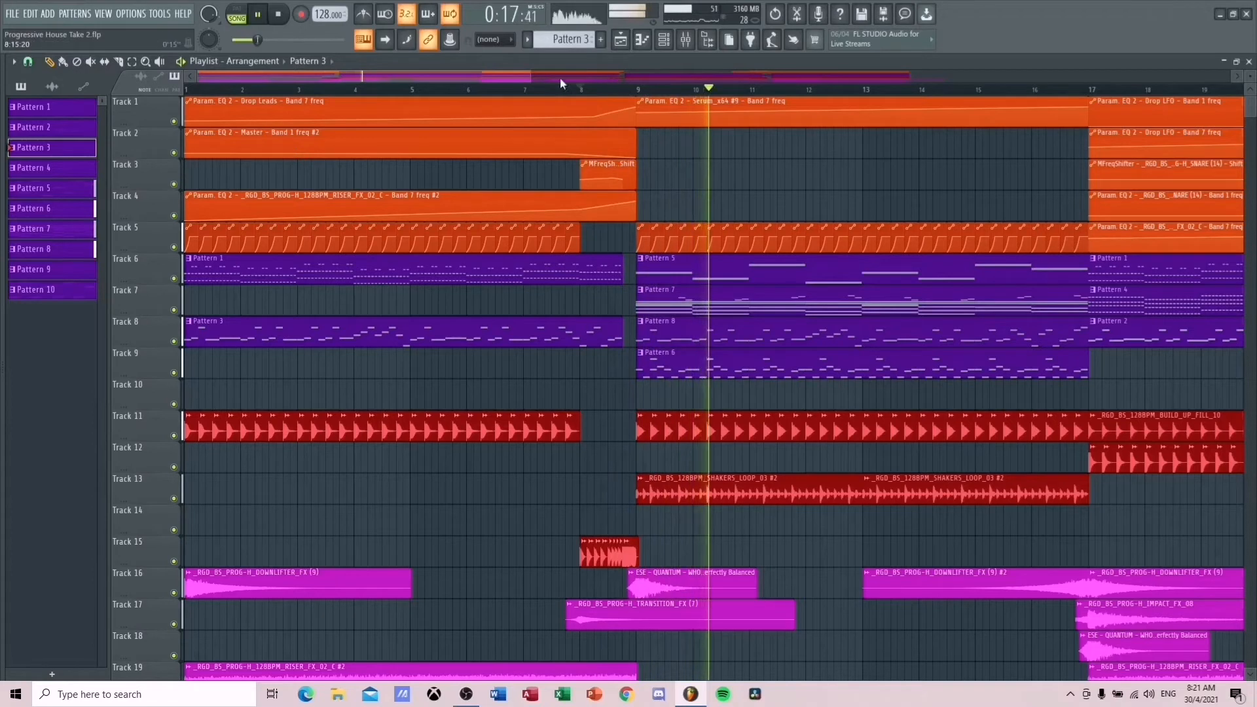
key(space)
- Mute Tracks 6 to 9 and play the breakdown's lowpassed kicks, shakers and effects from bar 9
drag(344, 74, 416, 79)
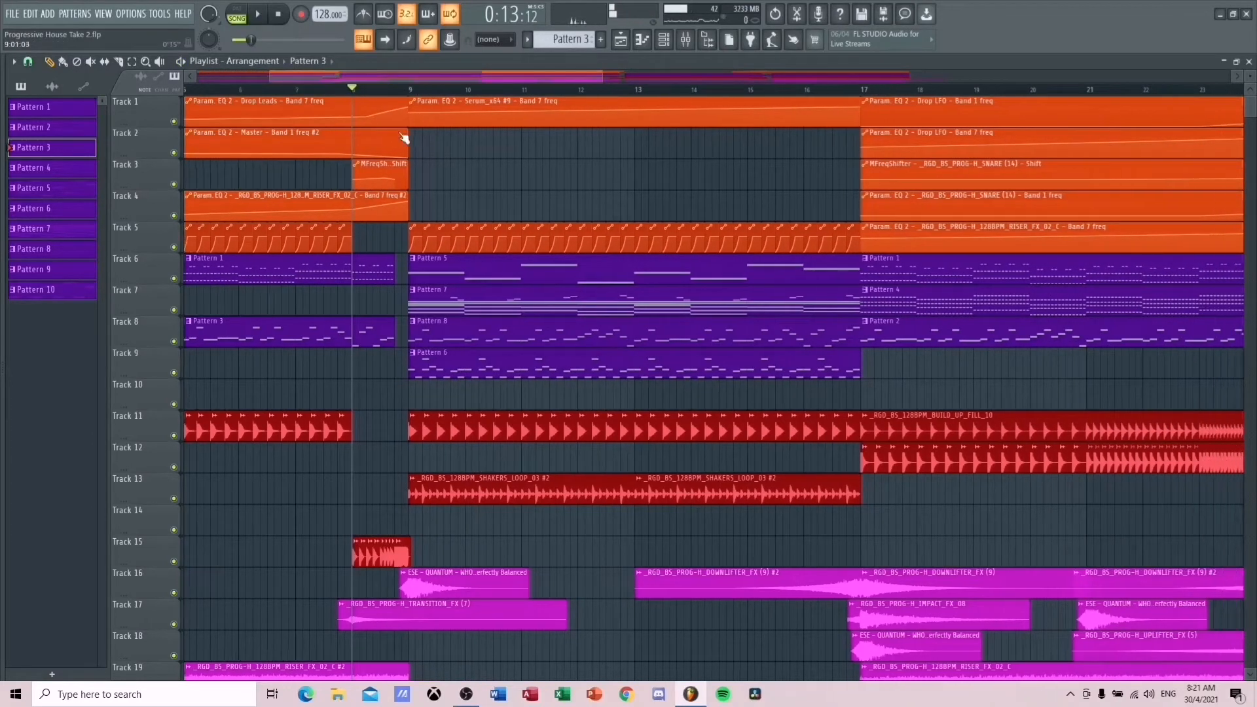
click(411, 90)
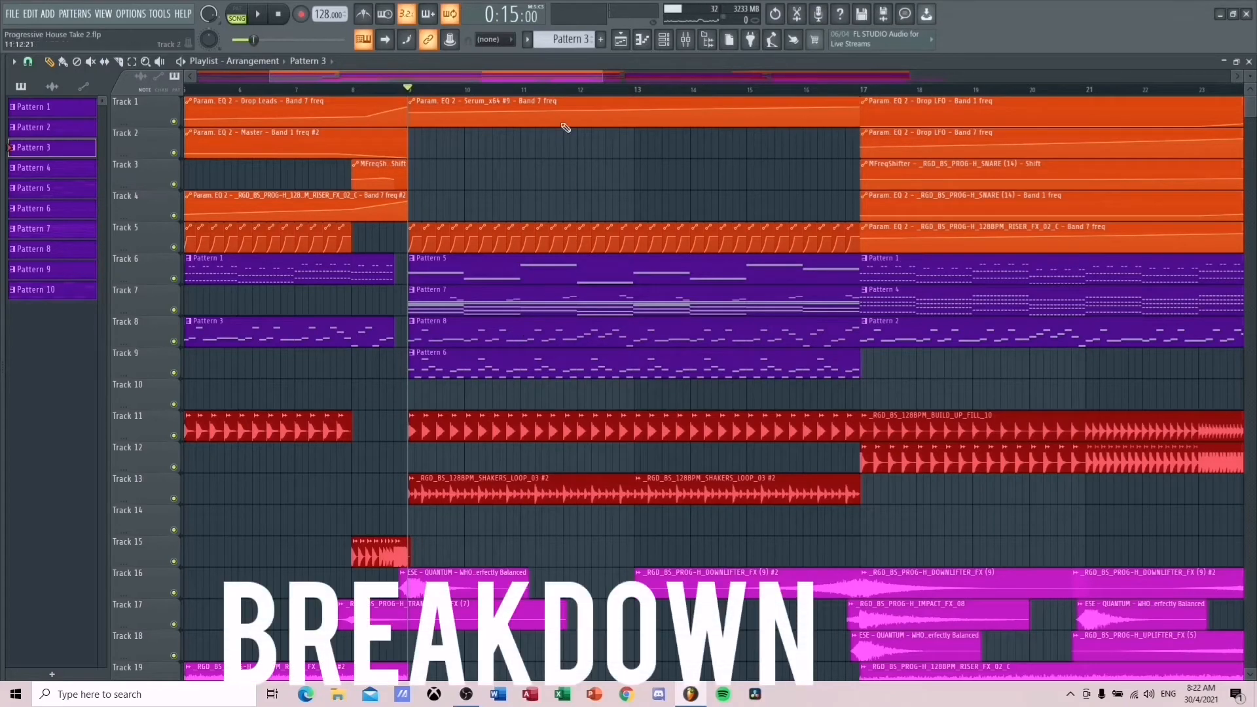
drag(177, 290, 174, 373)
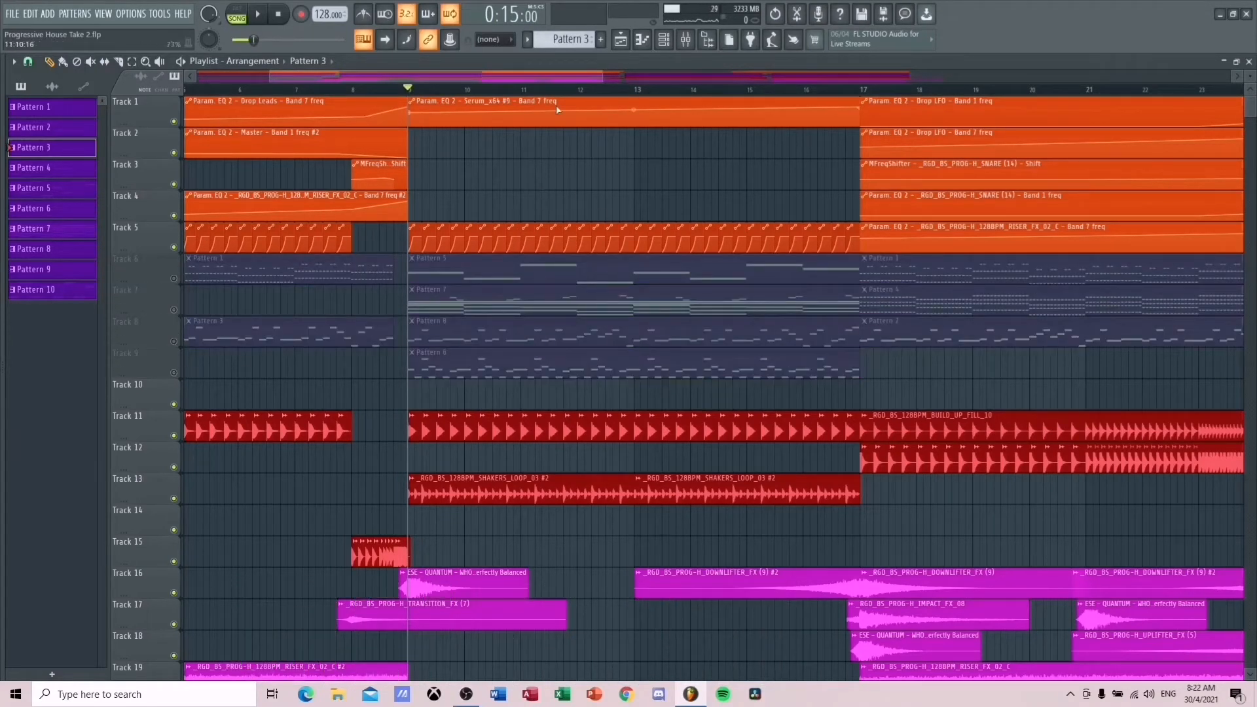
drag(598, 78, 555, 78)
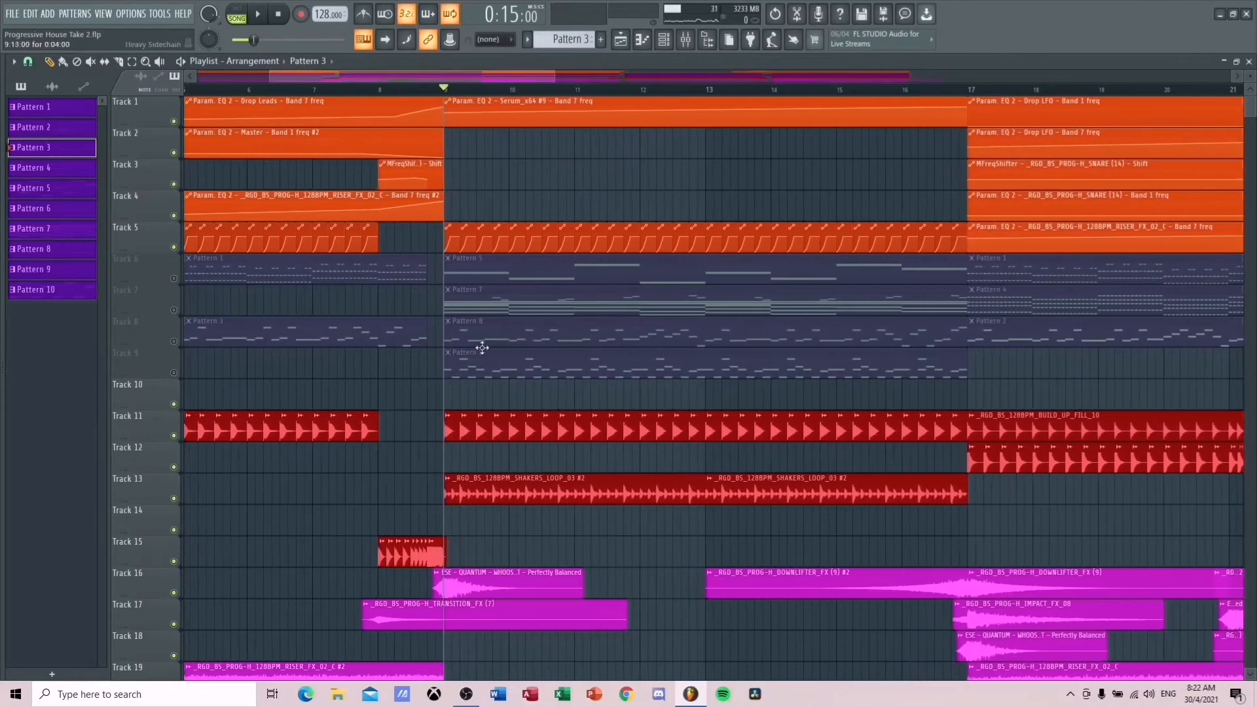
key(space)
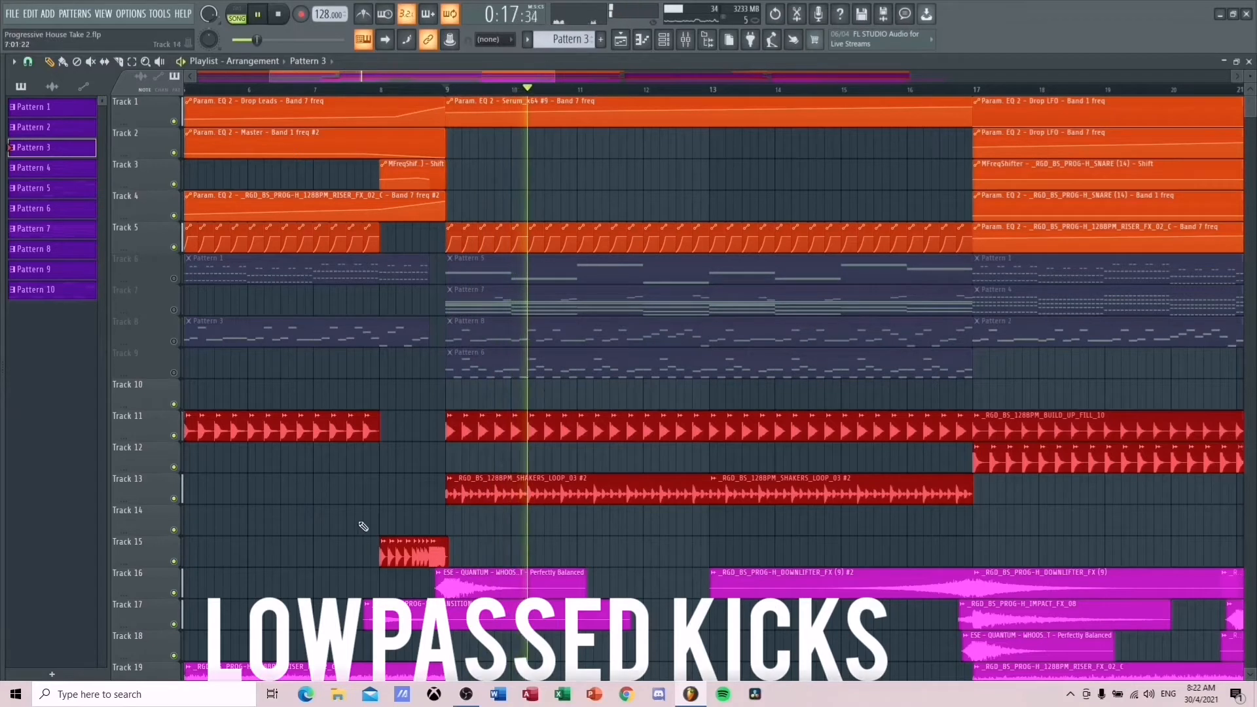
key(space)
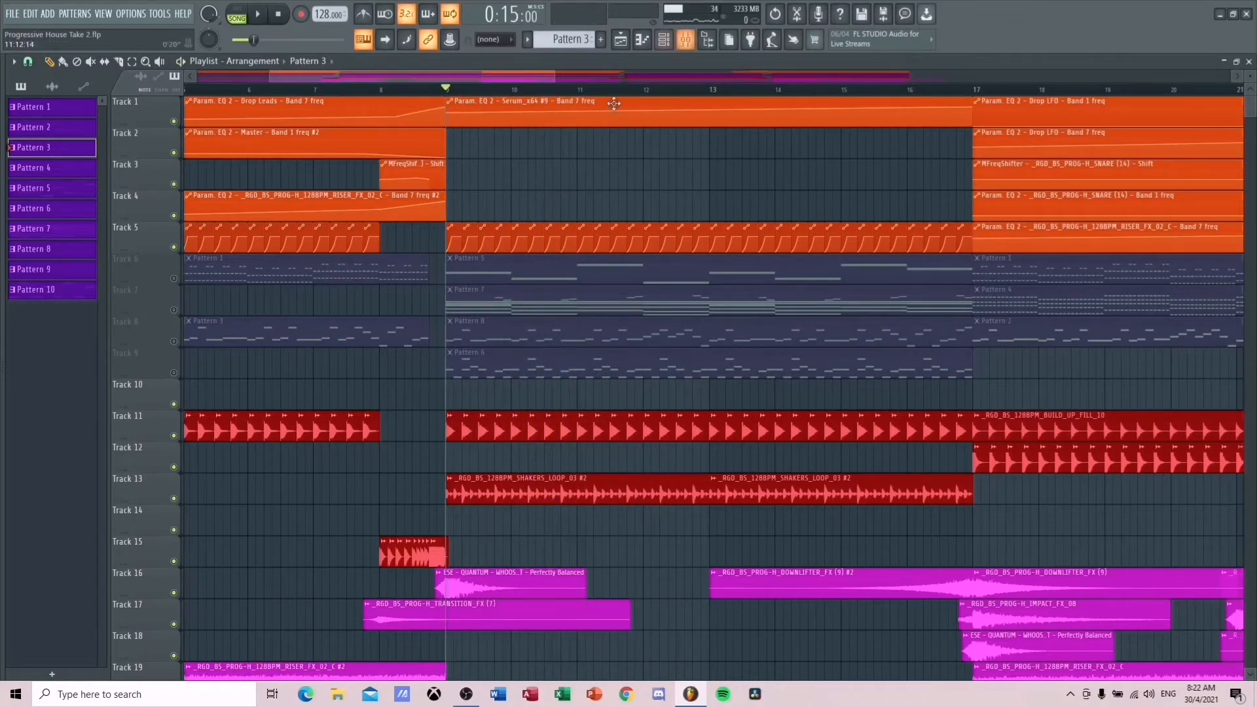
drag(524, 76, 645, 131)
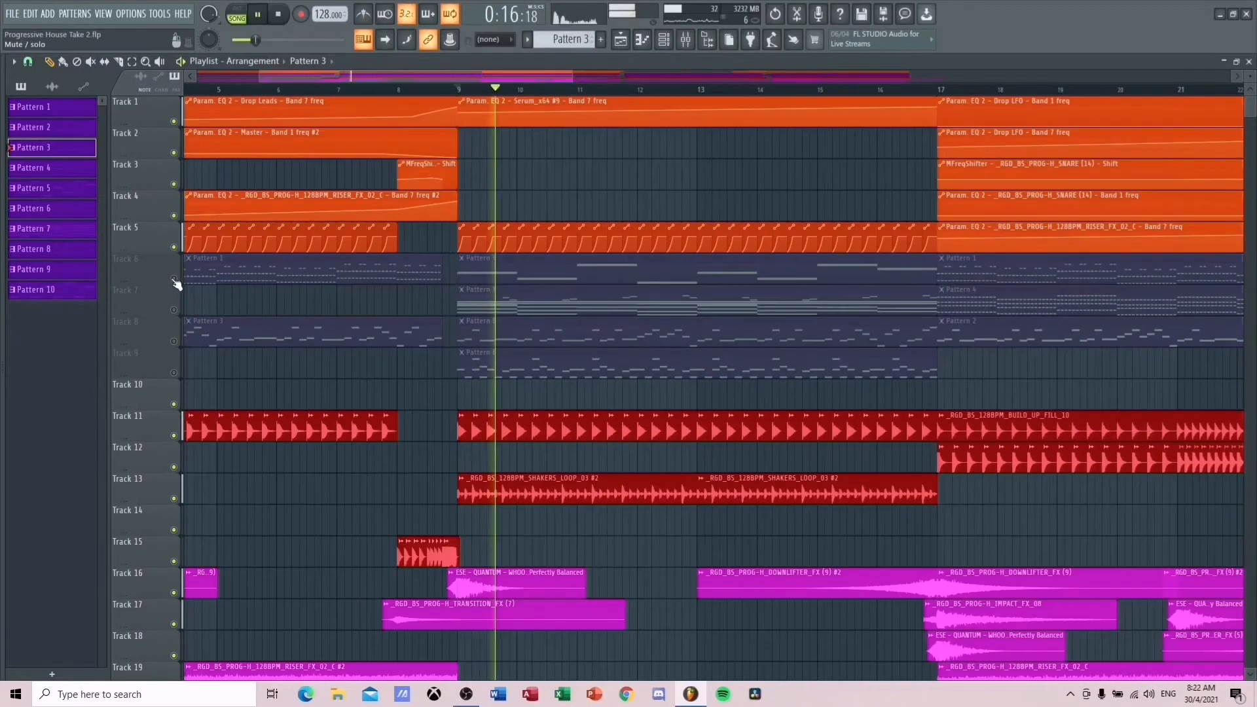
key(space)
- Unmute Track 6 and play the breakdown's Pattern 5 bass together with the drums from bar 9
click(173, 279)
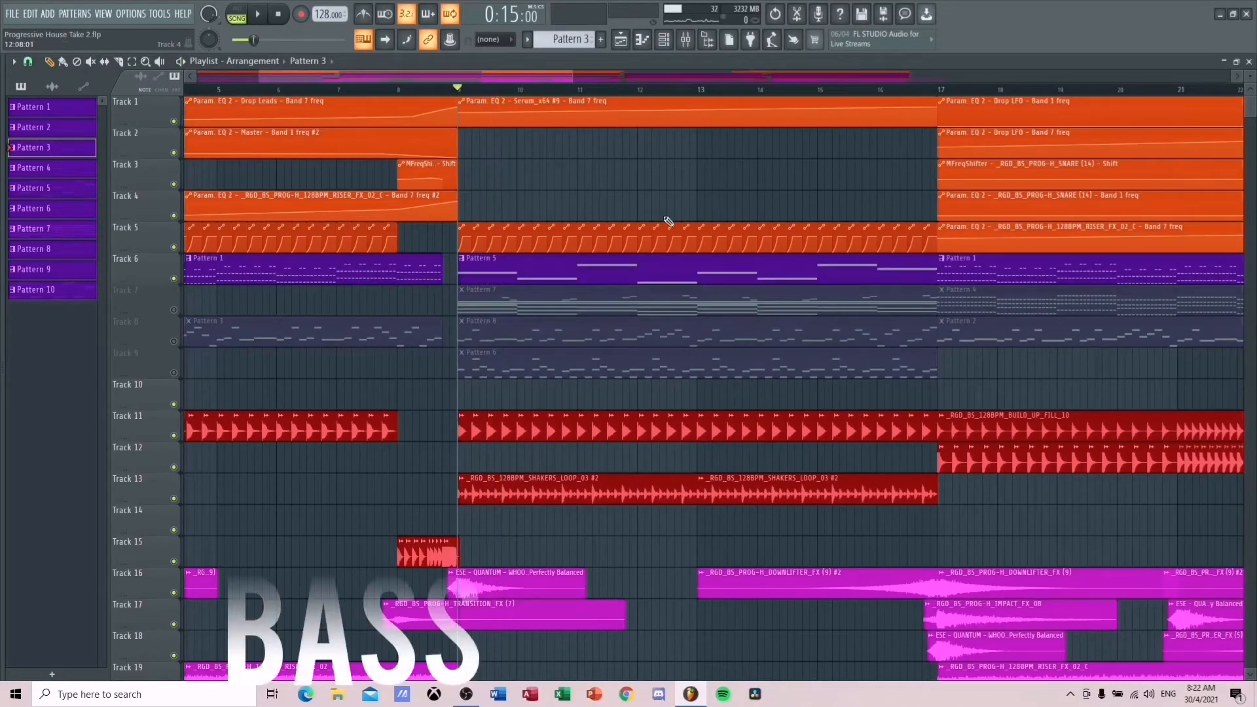
key(space)
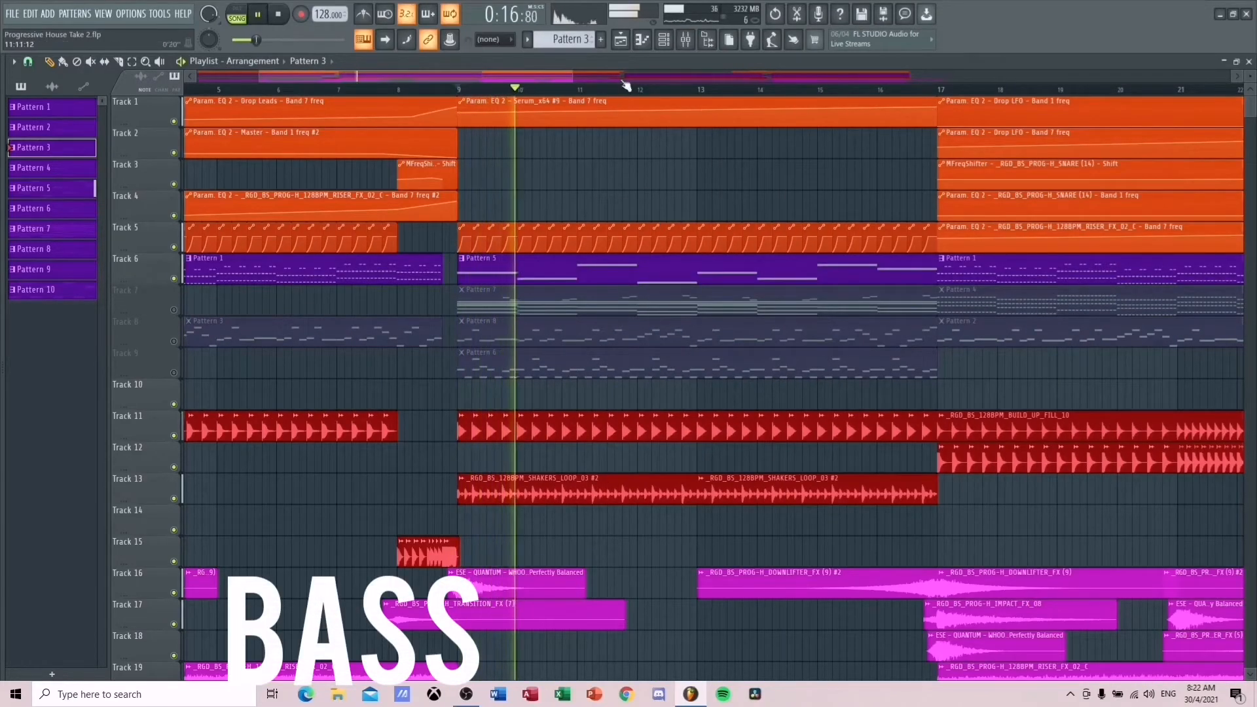
key(space)
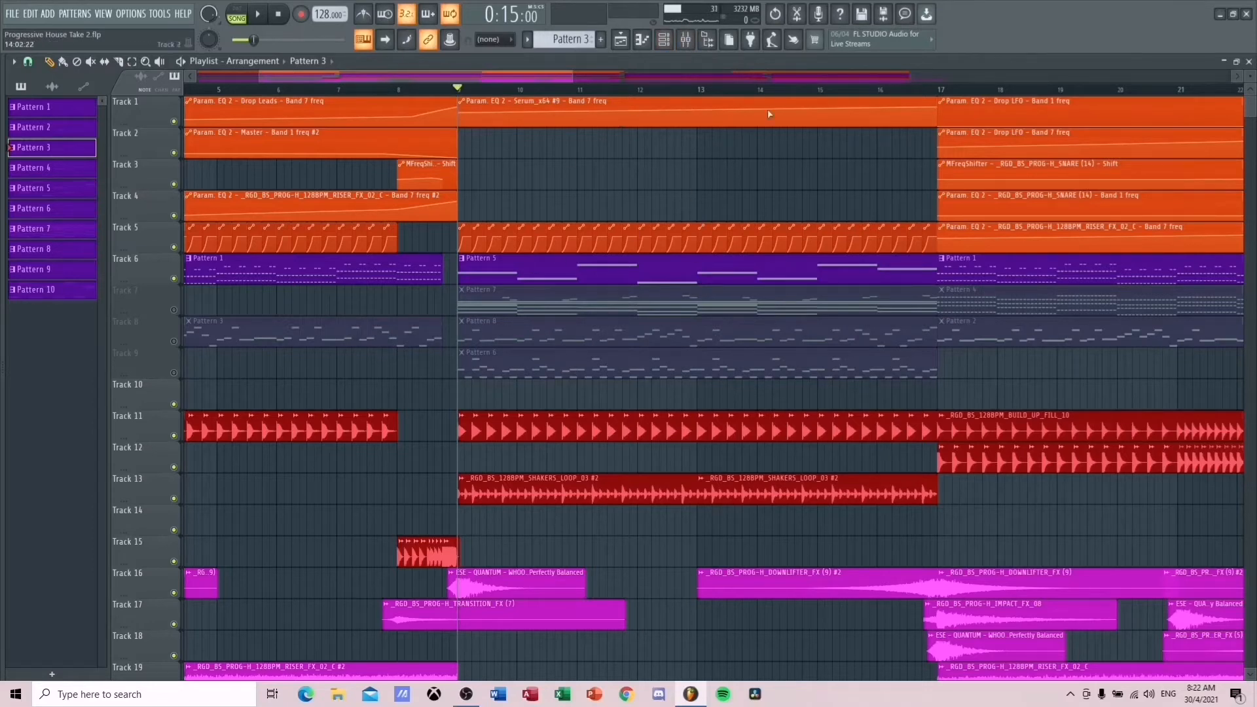
- Inspect the oscillator and effects settings of Pattern 5's Serum_x64 #7 bass, playing it from bar 9, and return to the playlist
click(662, 46)
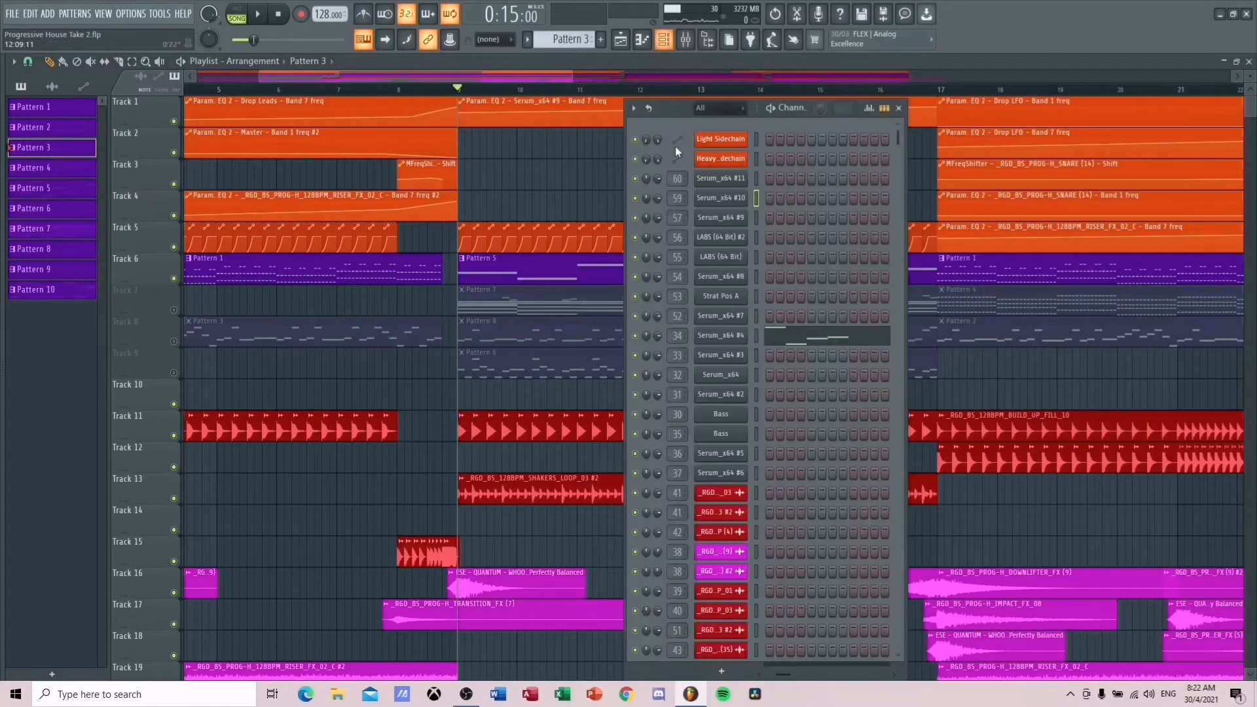
double_click(554, 265)
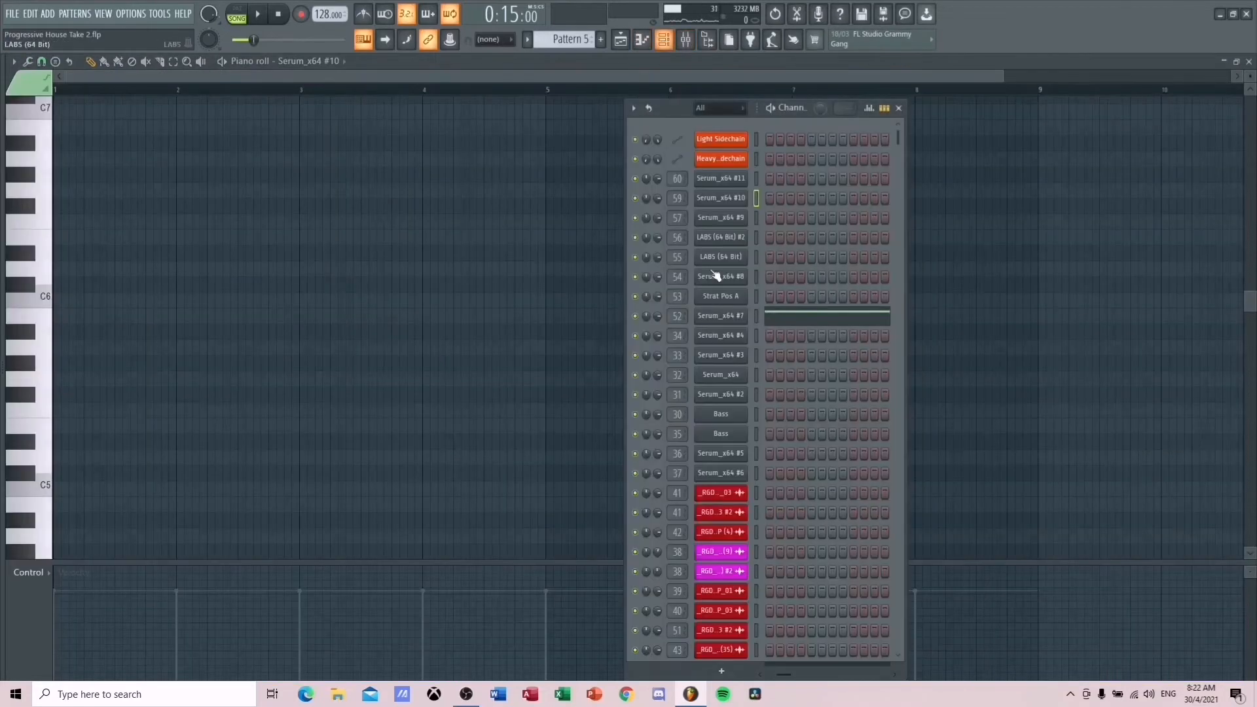
click(741, 318)
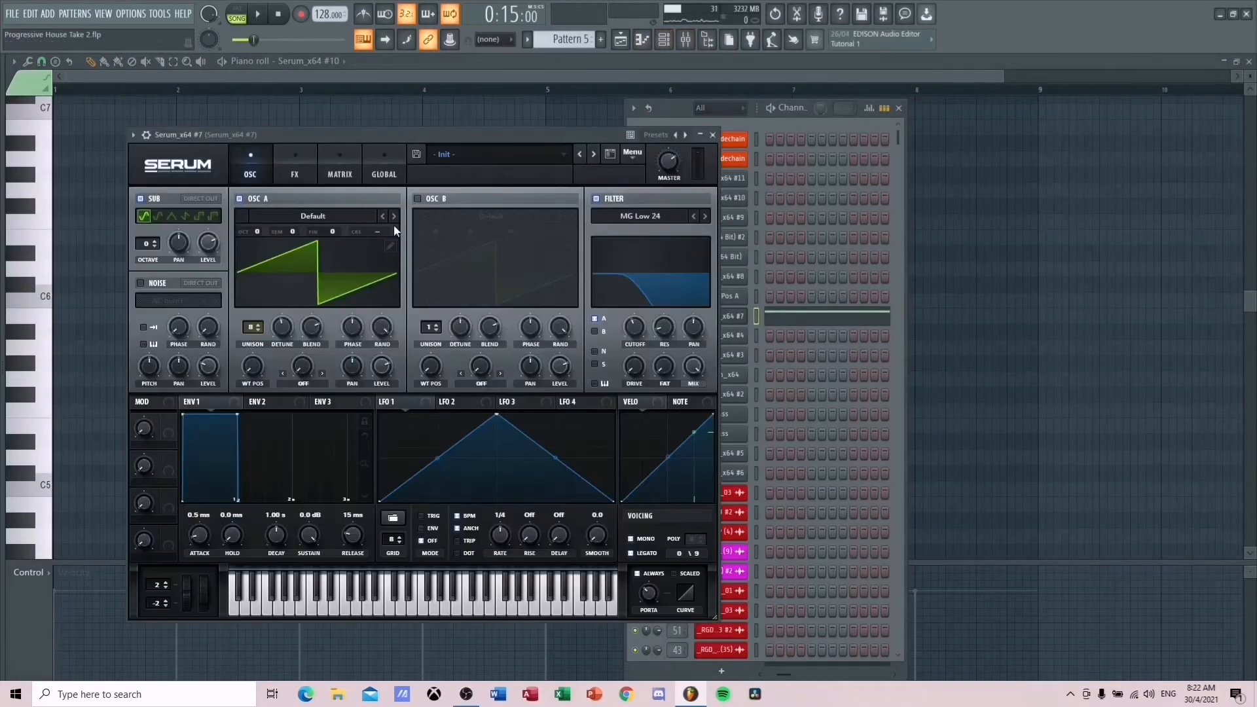
click(282, 327)
click(308, 163)
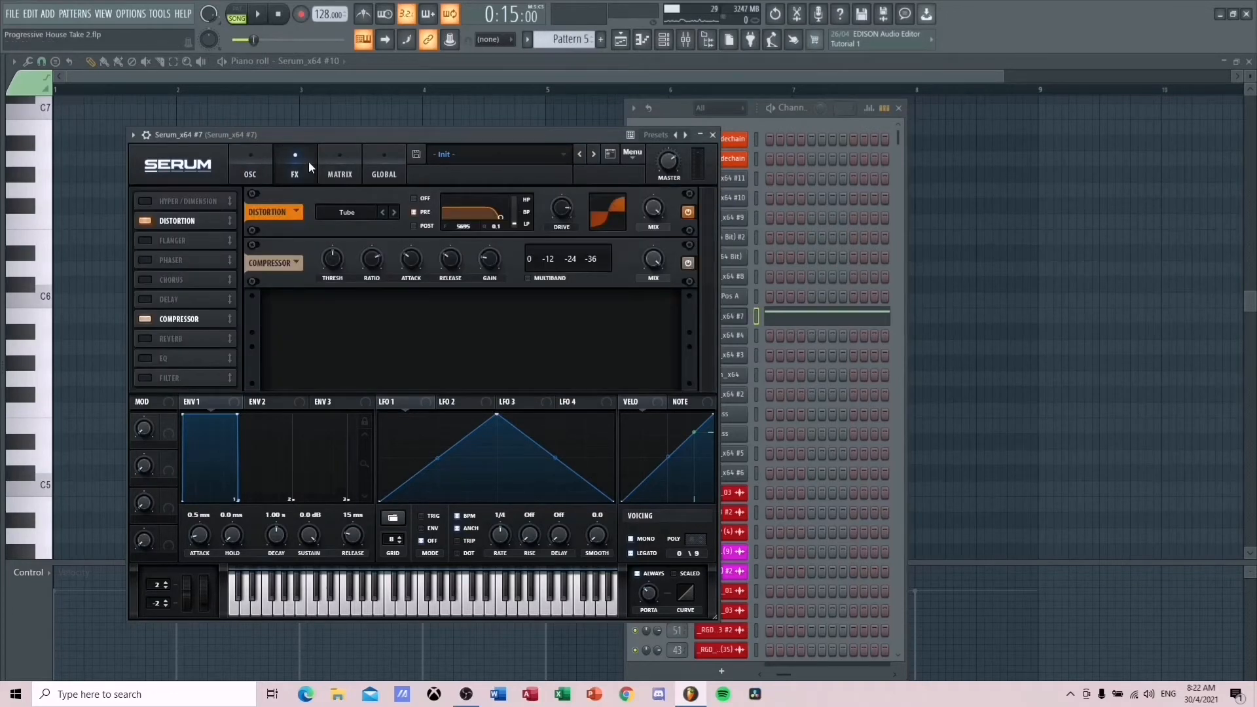
click(238, 152)
key(space)
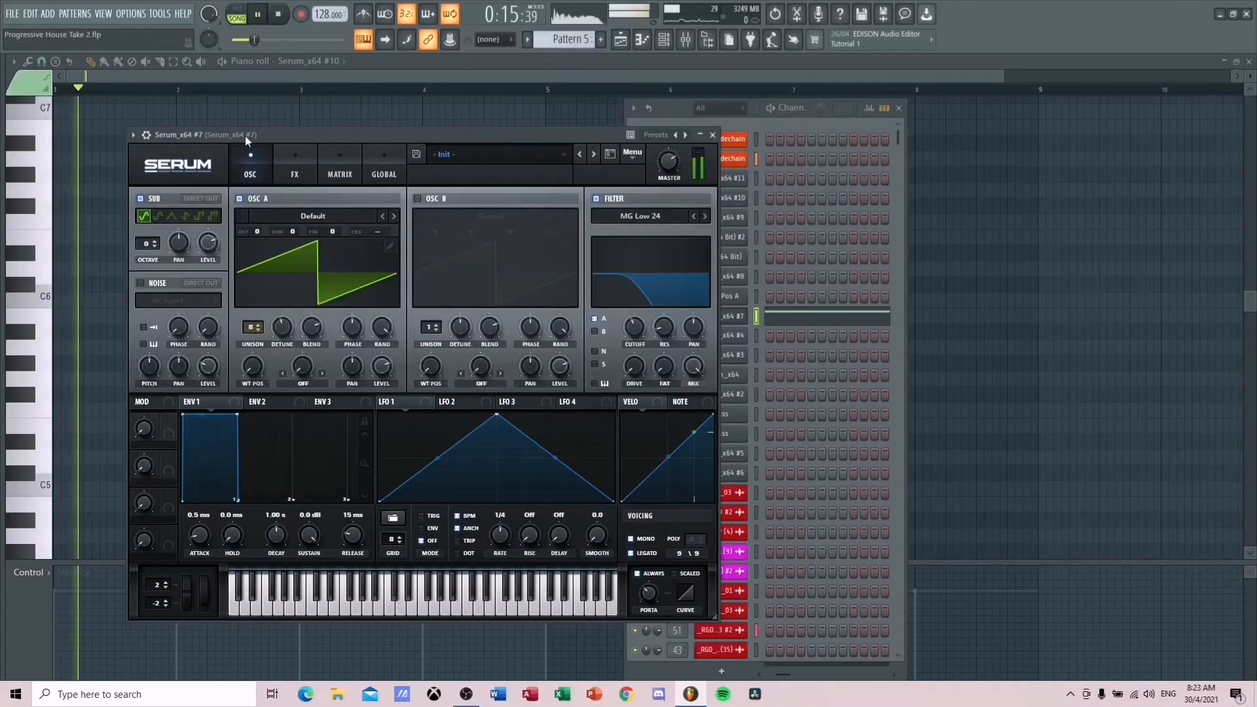
click(716, 138)
key(F5)
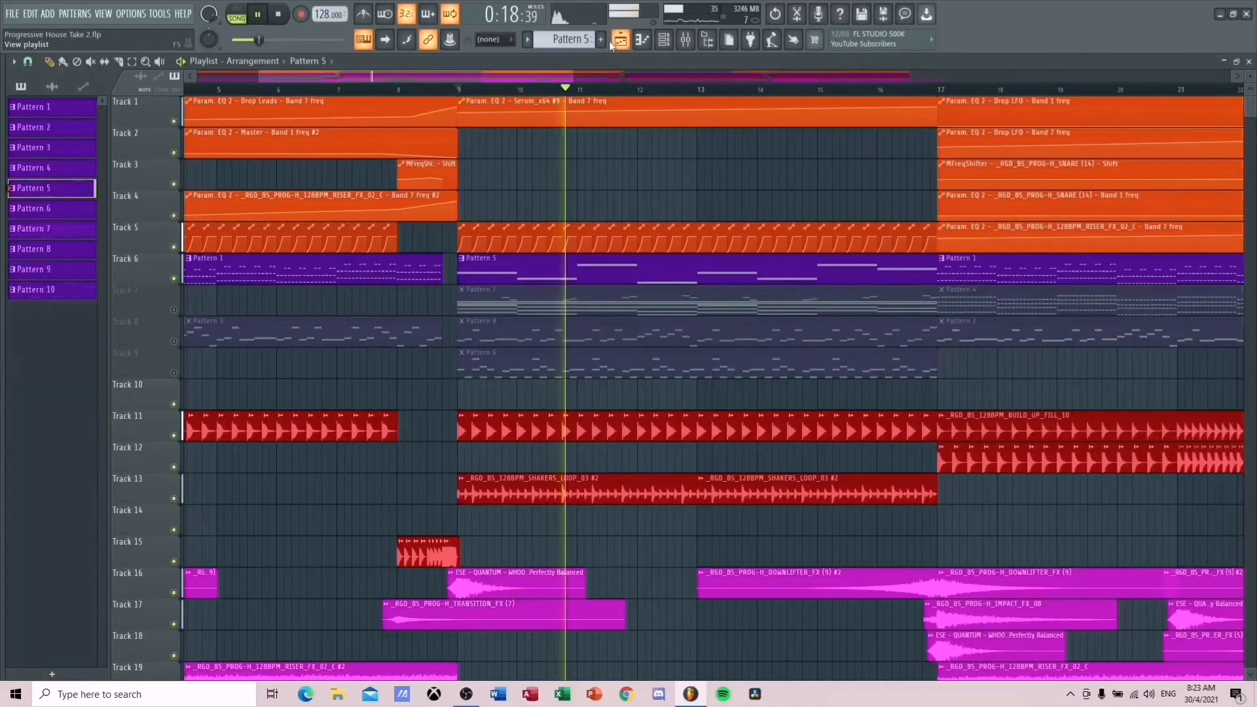
key(space)
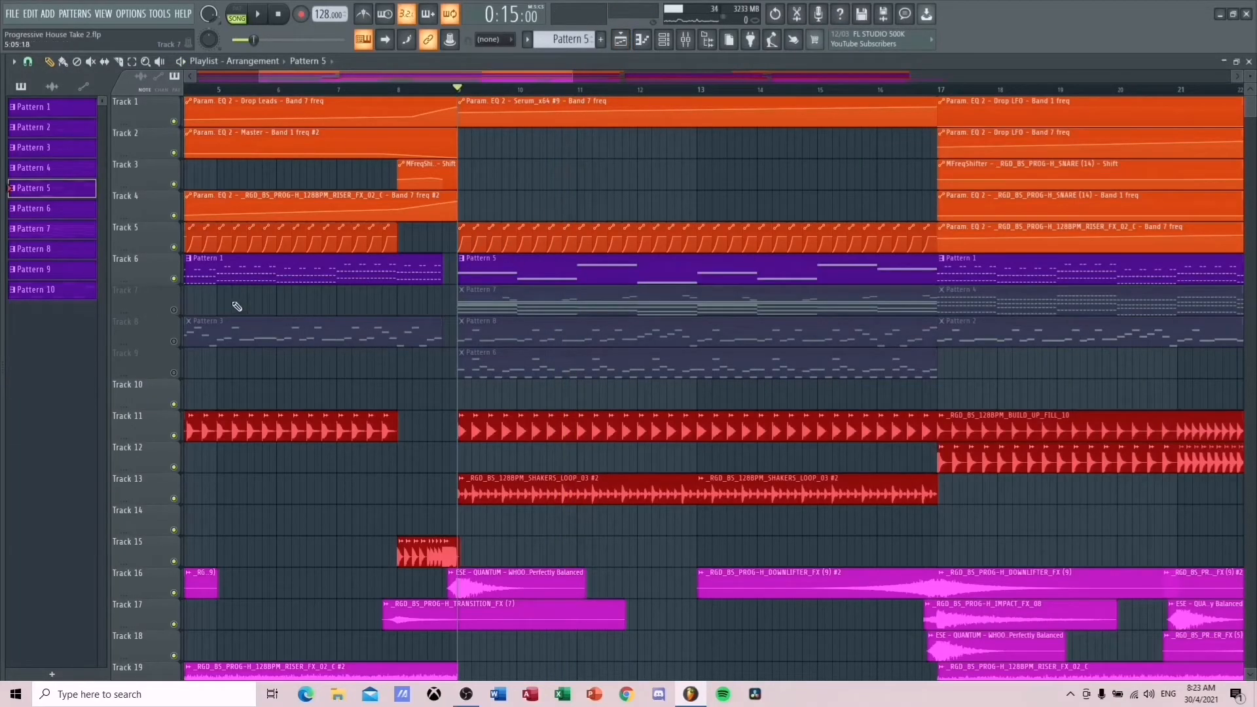
- Unmute Track 9, mute Track 6 and play Pattern 6 with the breakdown drums from bar 9
click(174, 373)
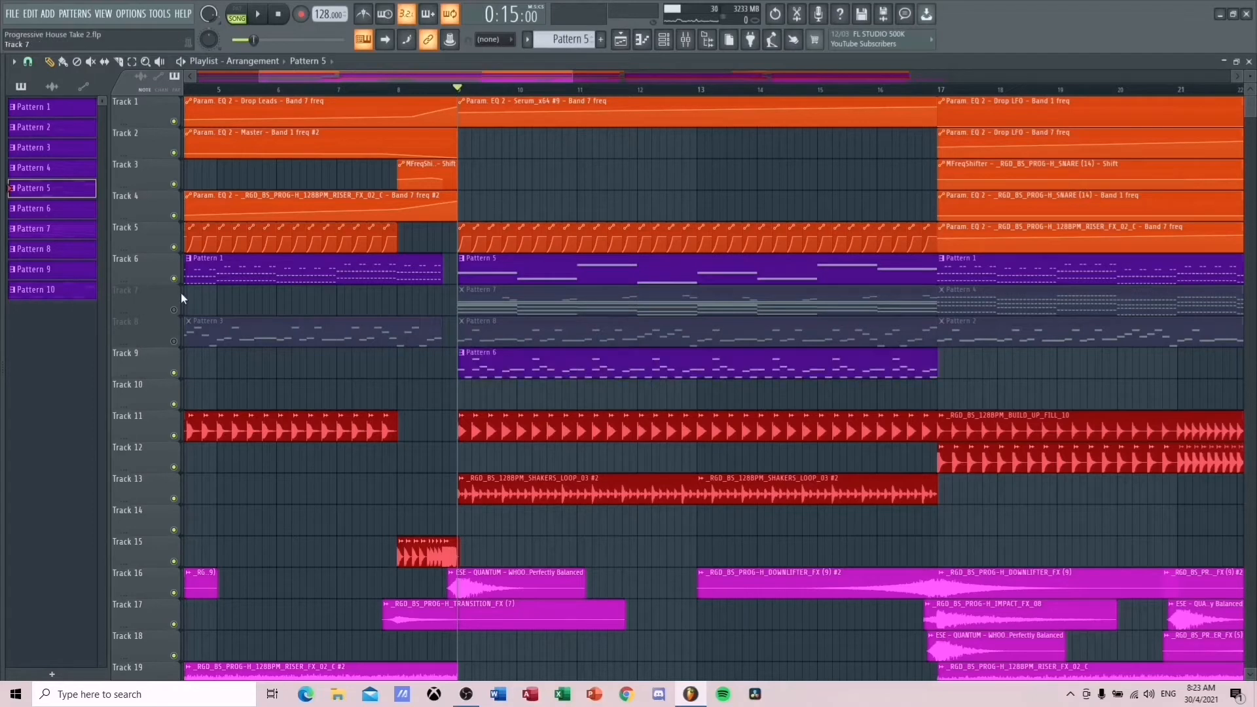
click(174, 279)
key(space)
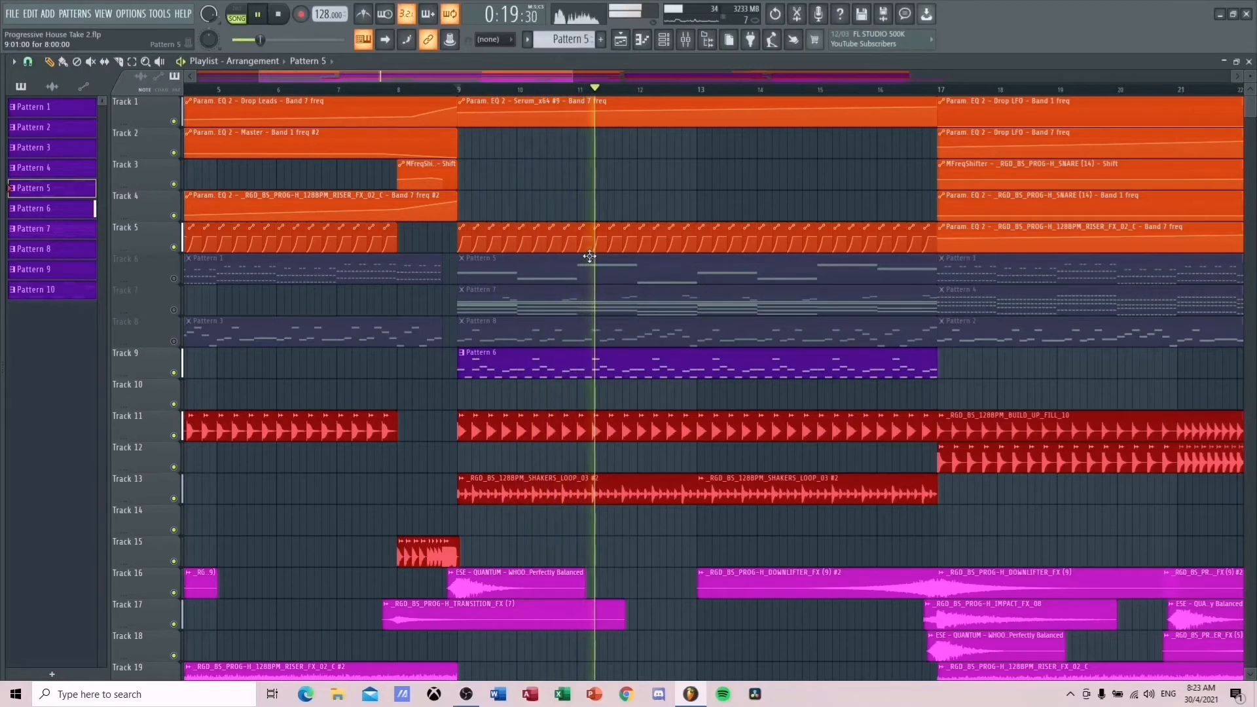
- Stop playback and check the guitar channel in the channel rack
key(space)
mouse_move(500, 76)
mouse_down()
mouse_move(438, 75)
mouse_move(486, 75)
mouse_up()
click(663, 40)
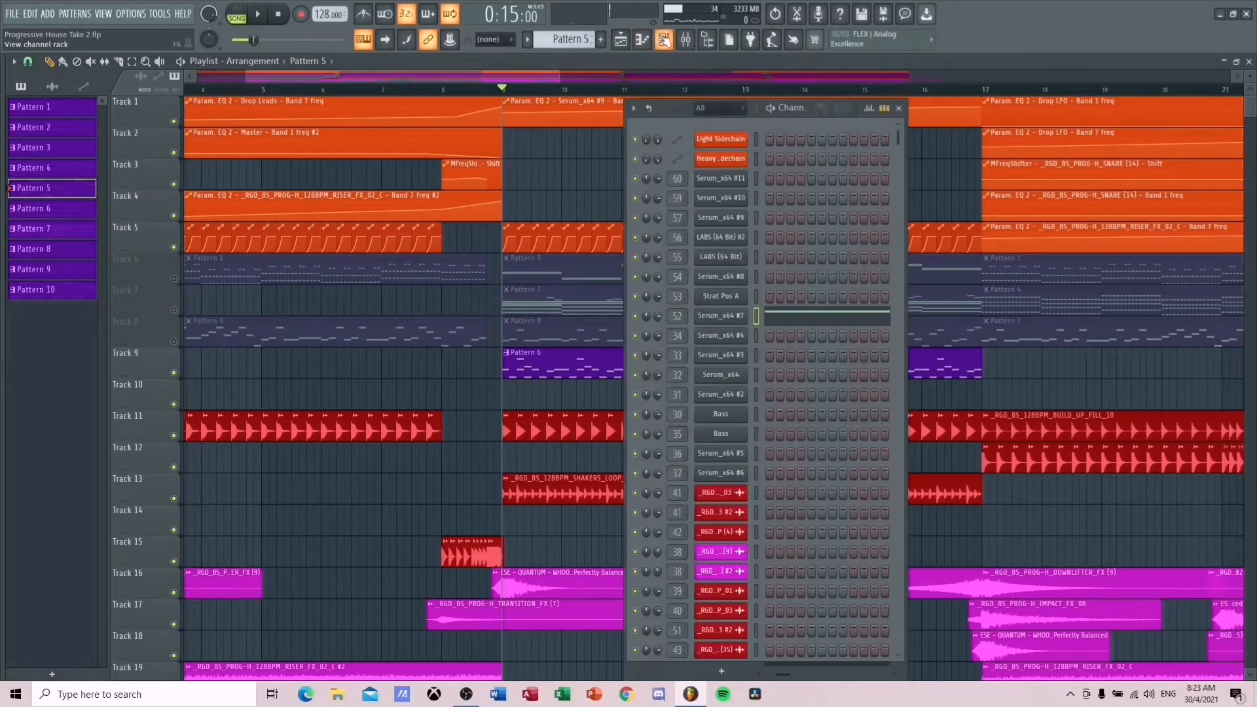
key(F6)
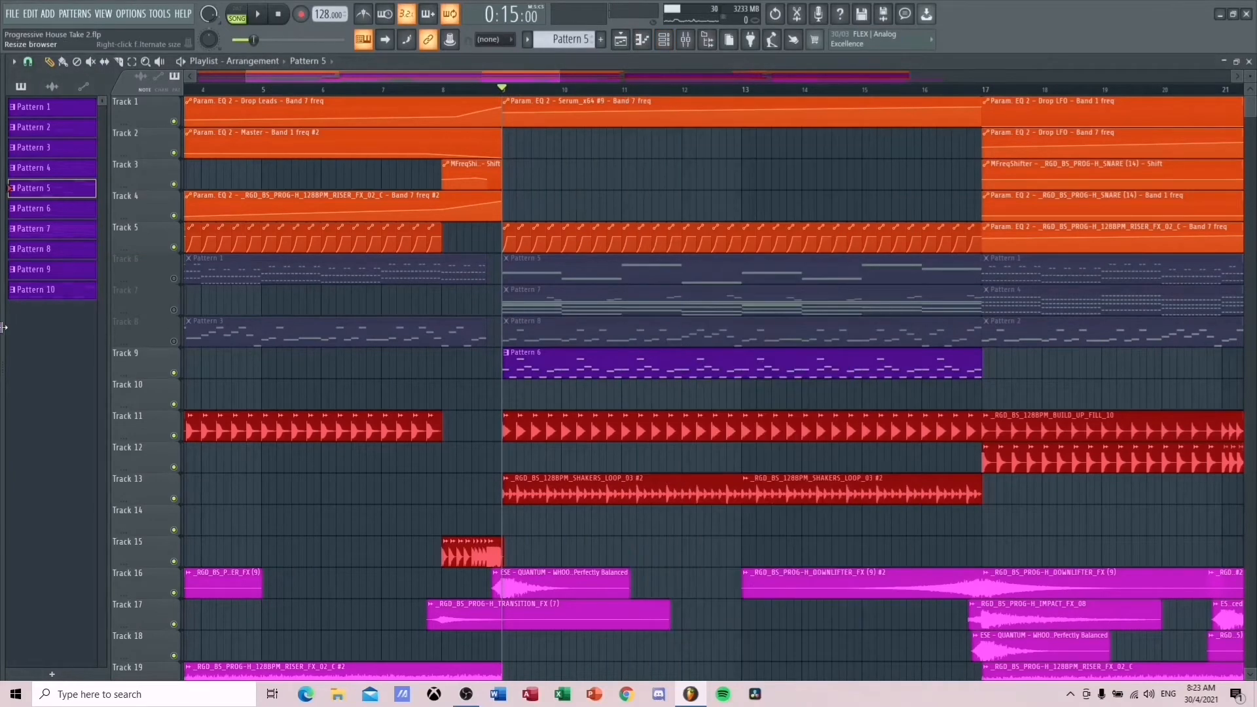
- Widen the browser and show the guitar presets in the Packs library's Instruments folder
drag(4, 327, 256, 316)
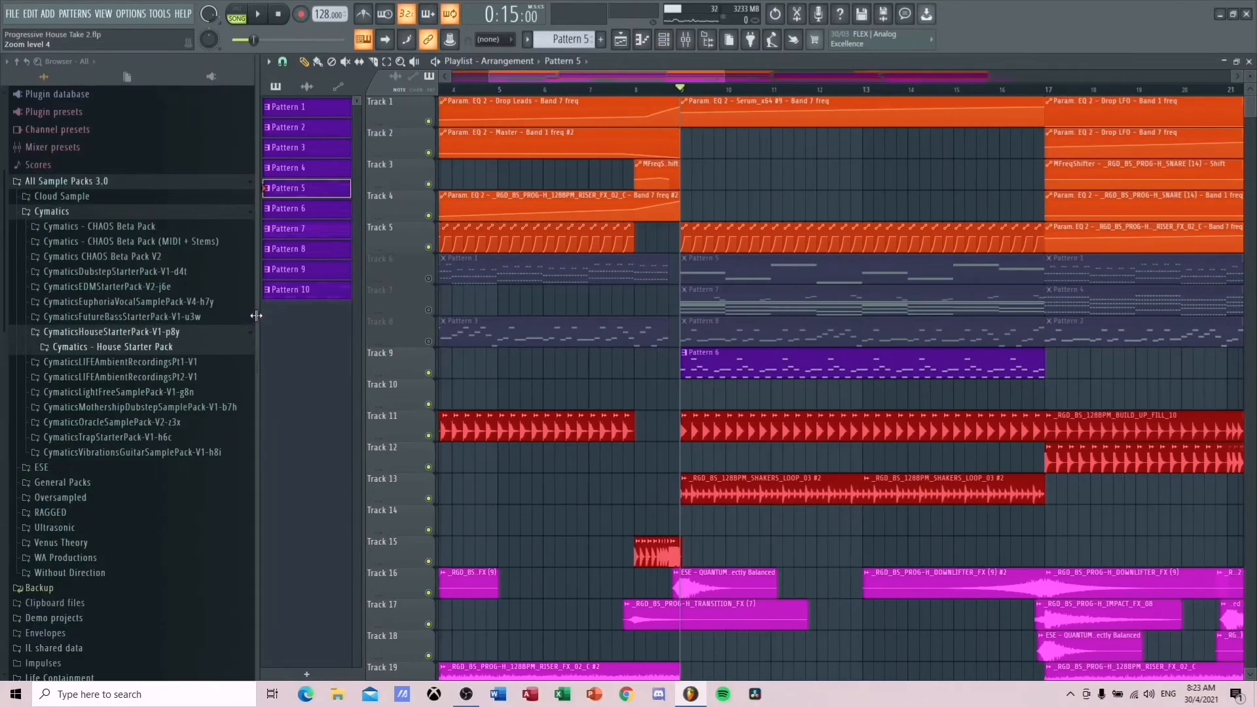
click(130, 183)
click(70, 368)
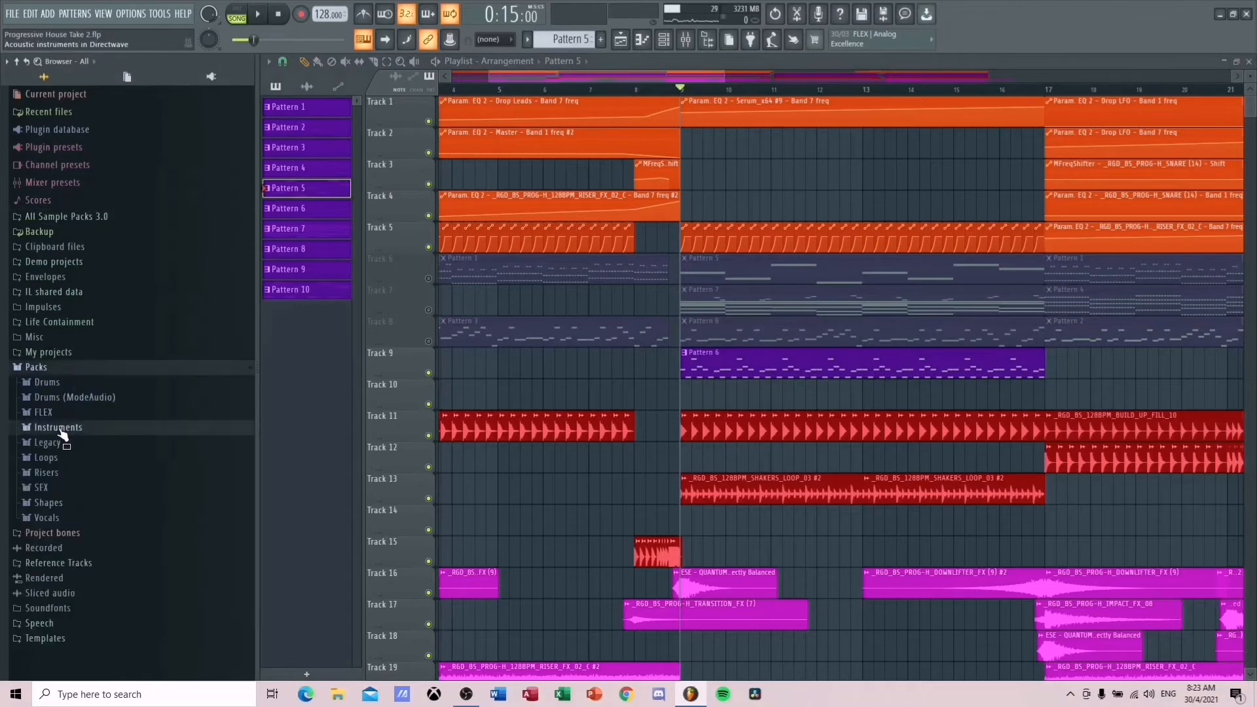
click(59, 427)
click(56, 458)
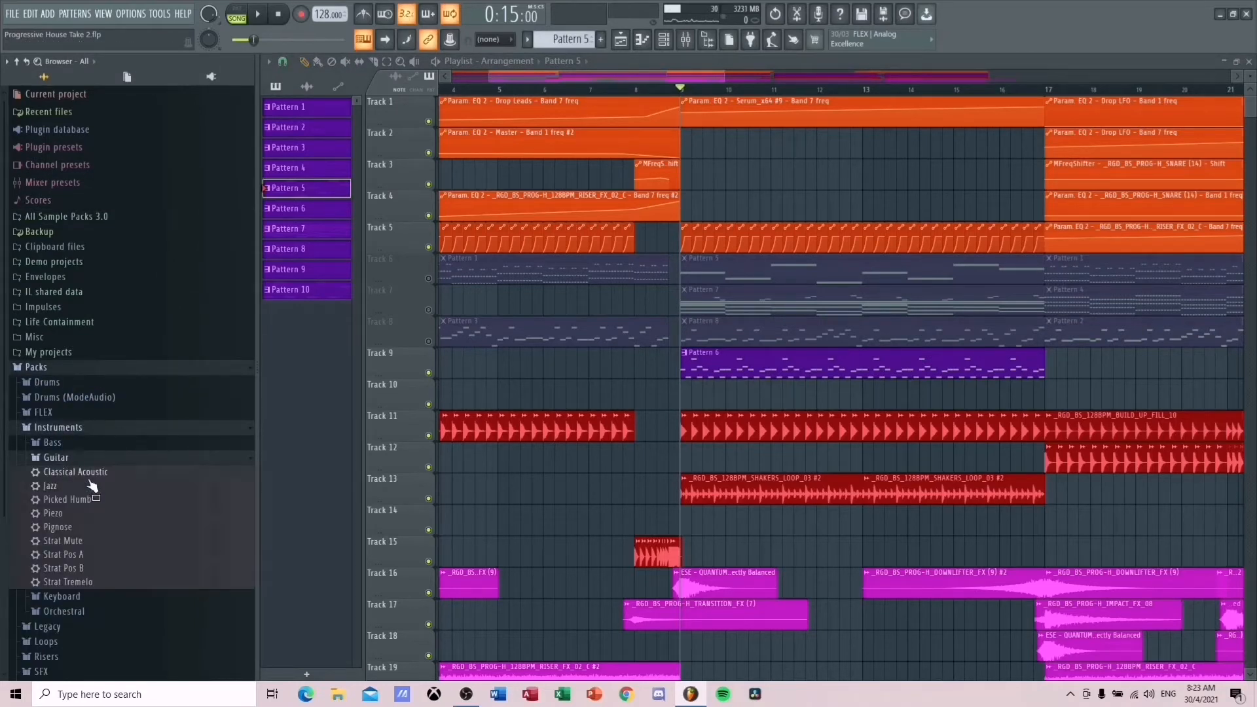
scroll(84, 407, down, 2)
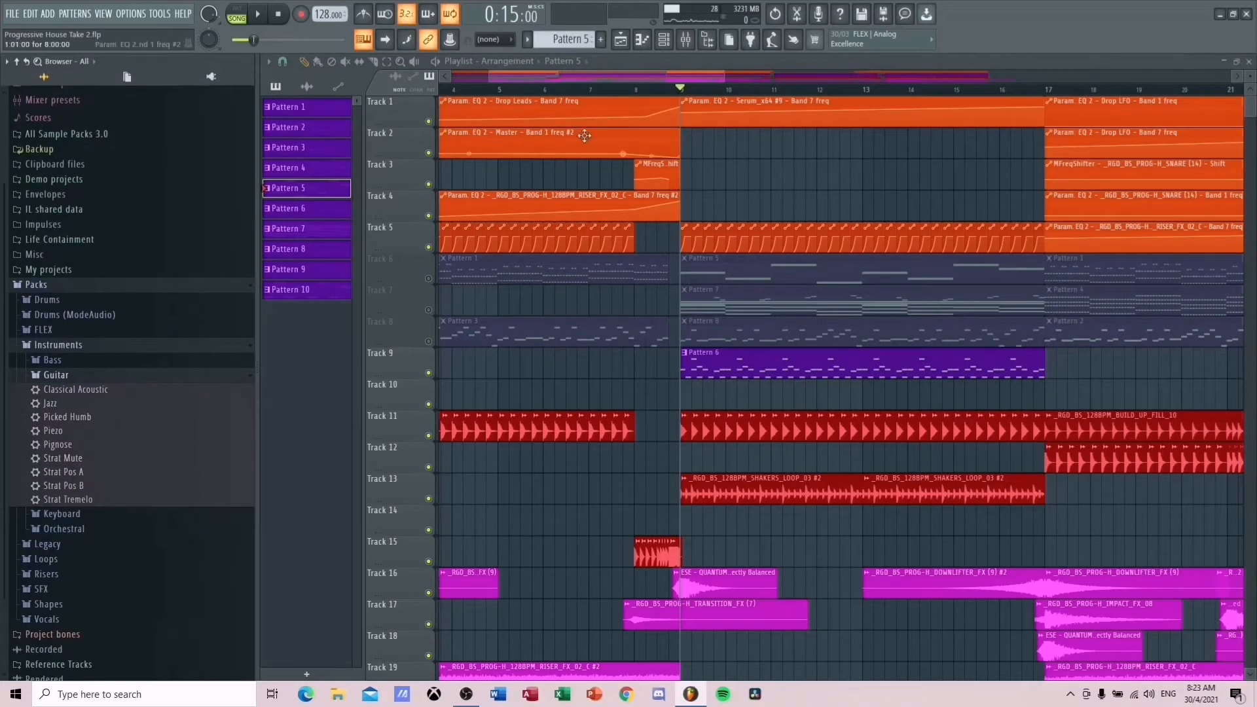
- Select the Strat Pos A guitar's mixer track and play the breakdown from bar 9
click(694, 39)
scroll(733, 175, down, 4)
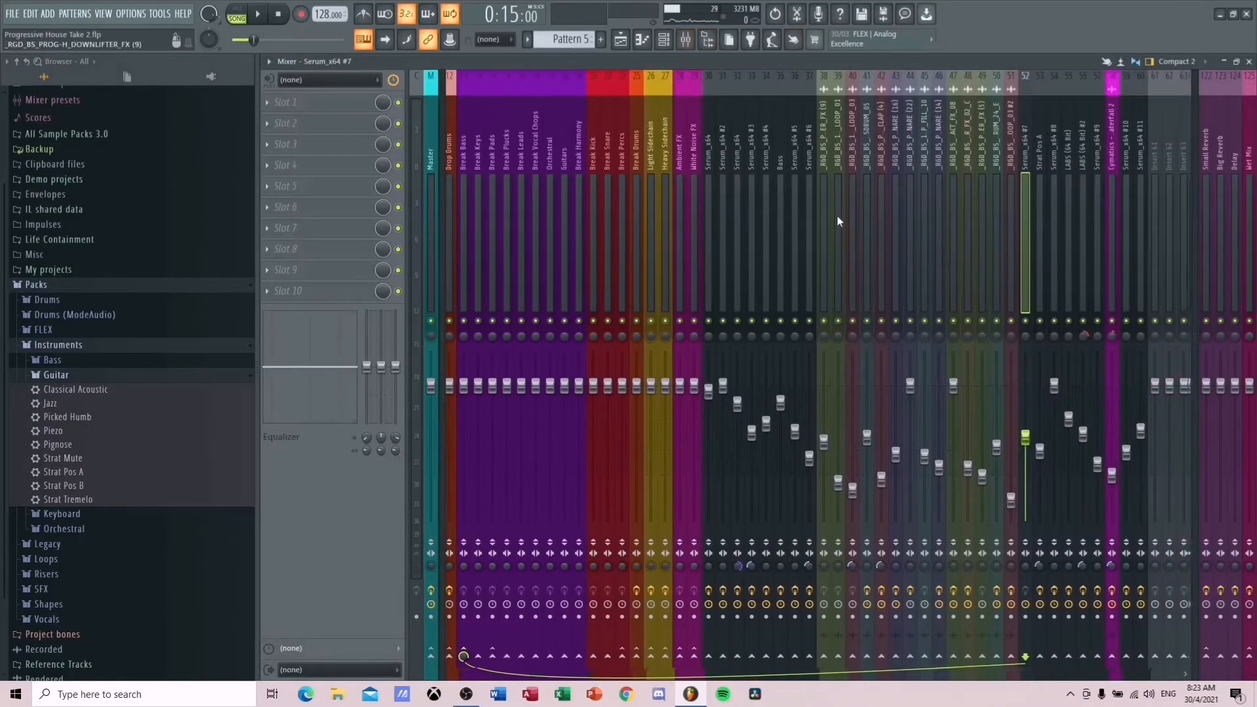
click(1031, 196)
key(space)
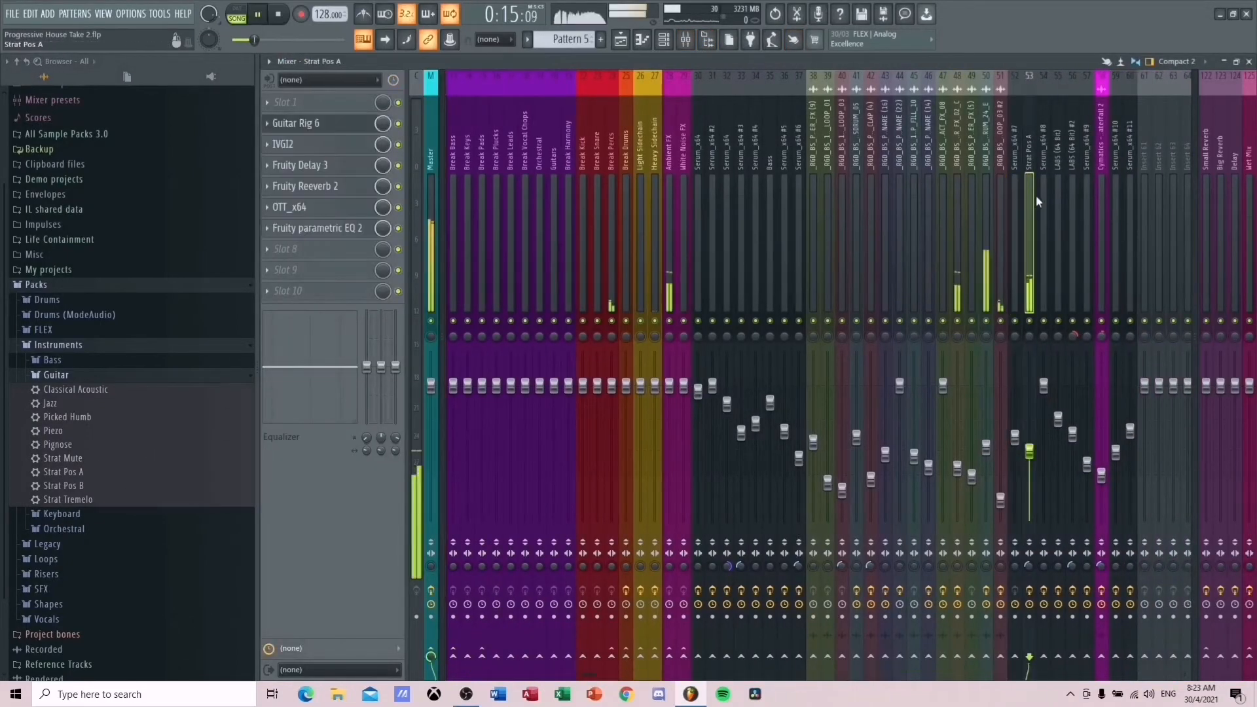
- Stop playback and solo Track 9 with Pattern 6 in the playlist
click(664, 40)
key(space)
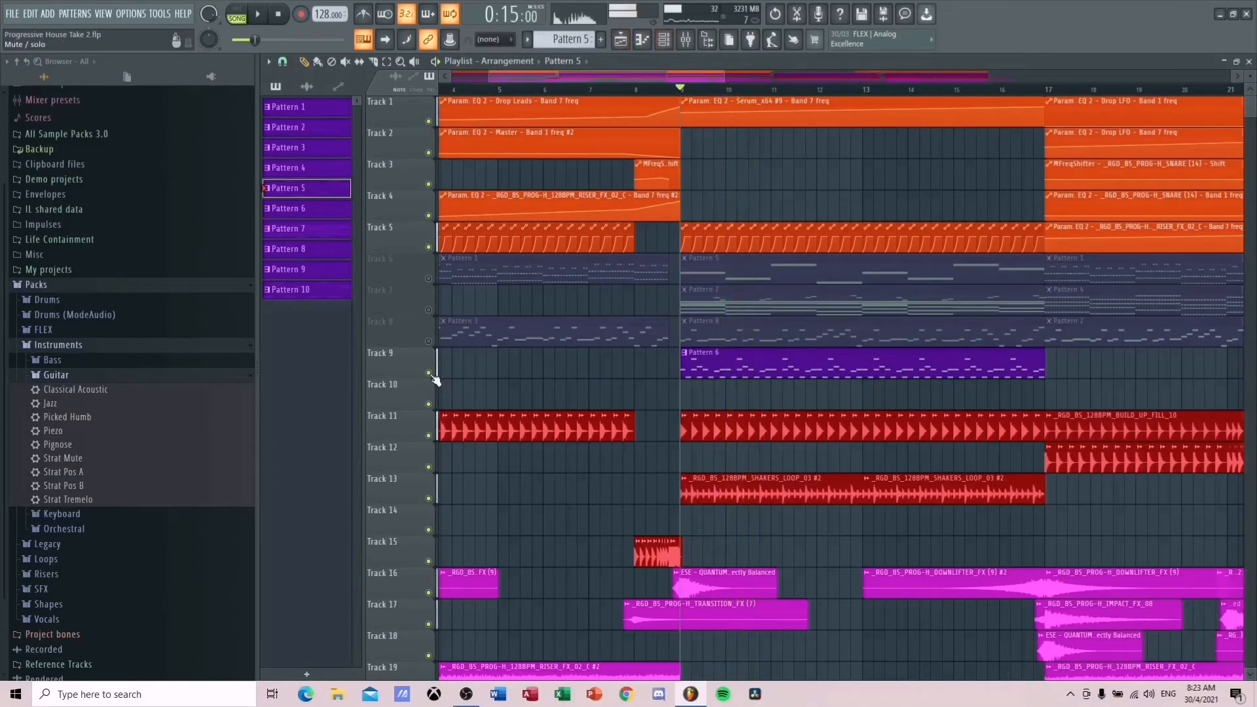
right_click(429, 374)
- Inspect the Guitar Rig 6 and IVGI2 settings on the Strat Pos A mixer track
click(687, 39)
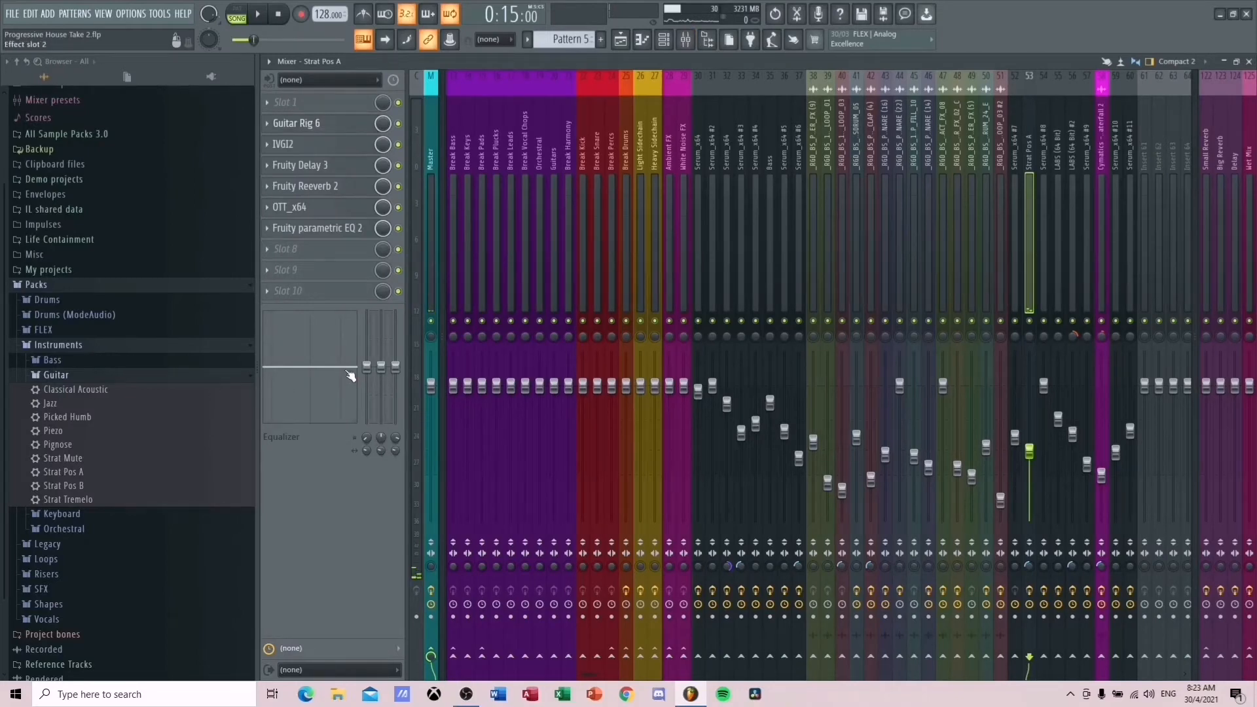
click(304, 124)
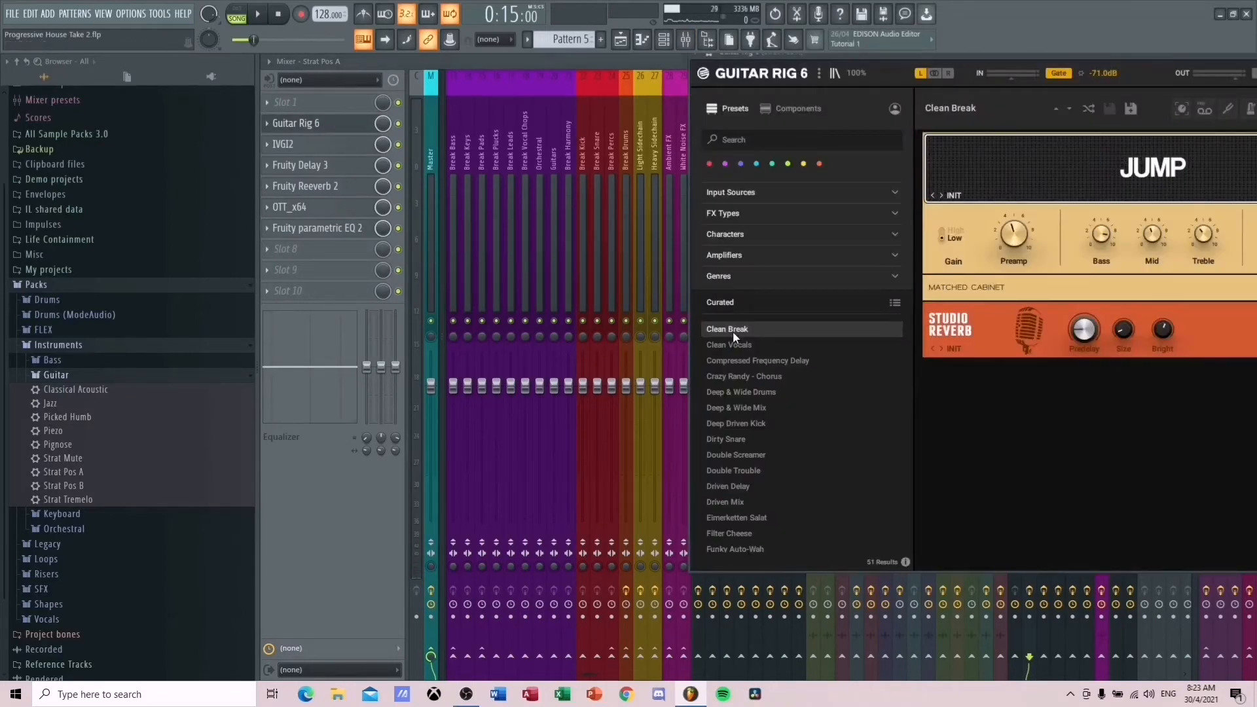
drag(928, 52, 666, 132)
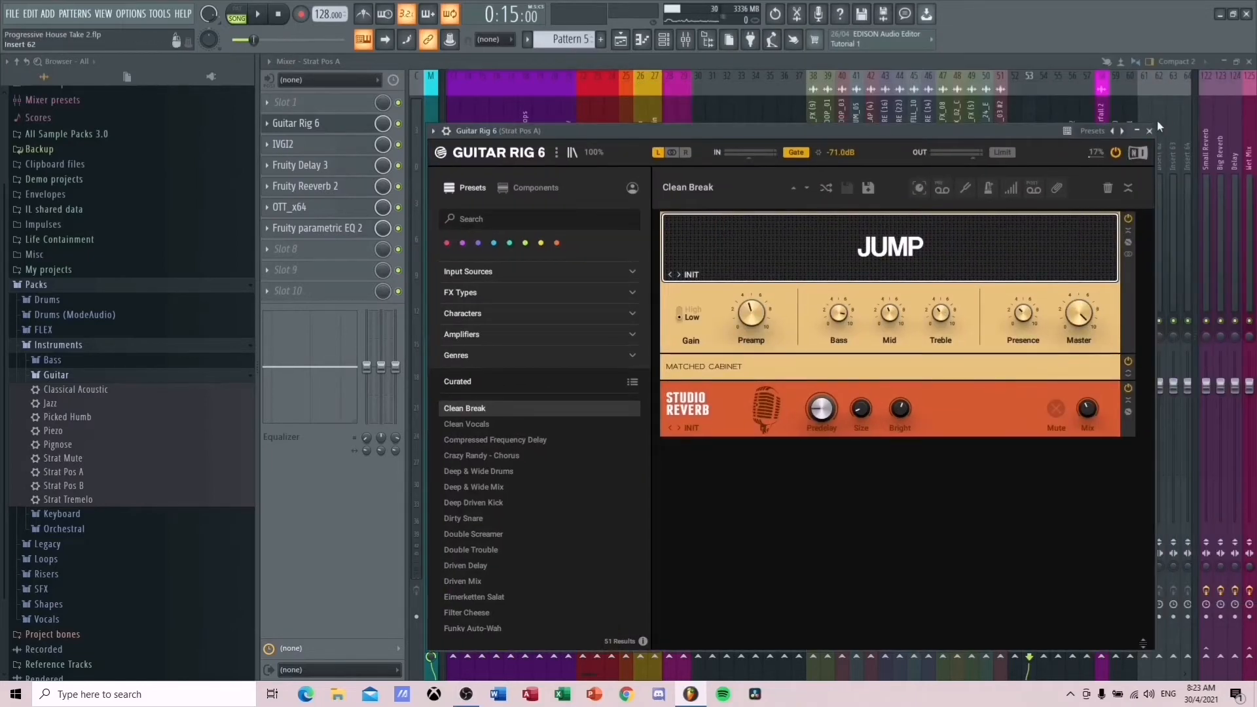
click(1149, 131)
click(312, 145)
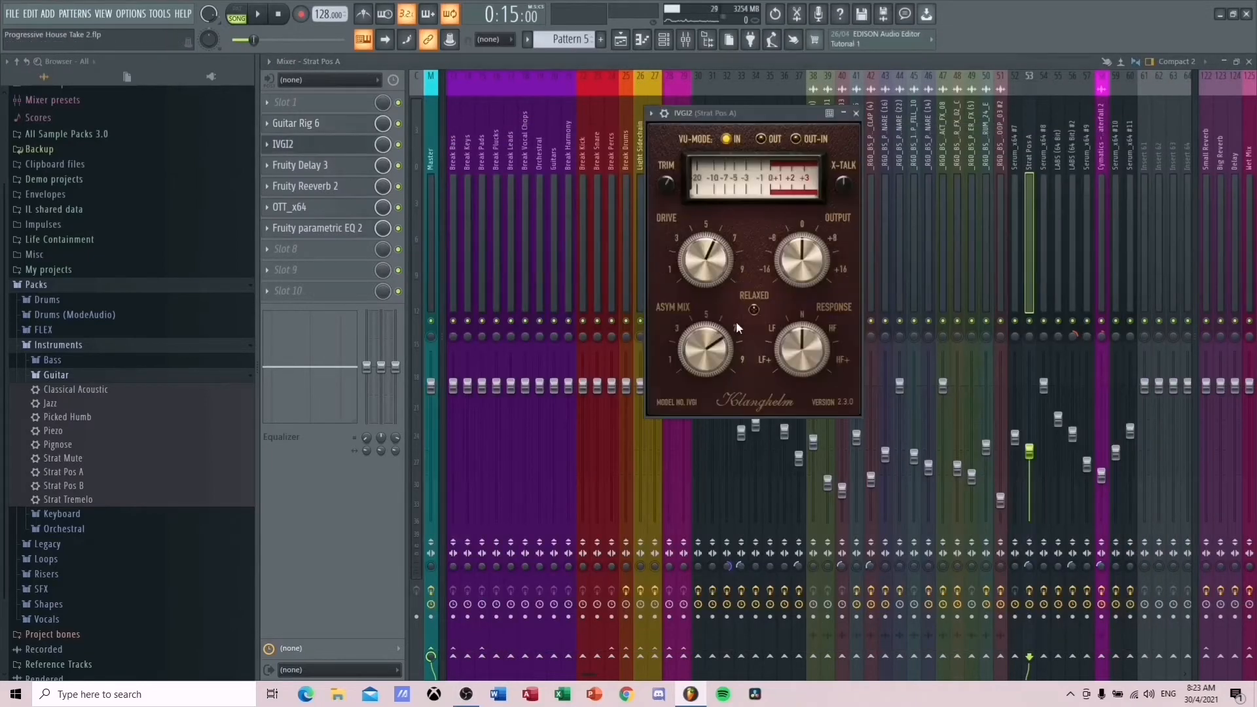
click(855, 113)
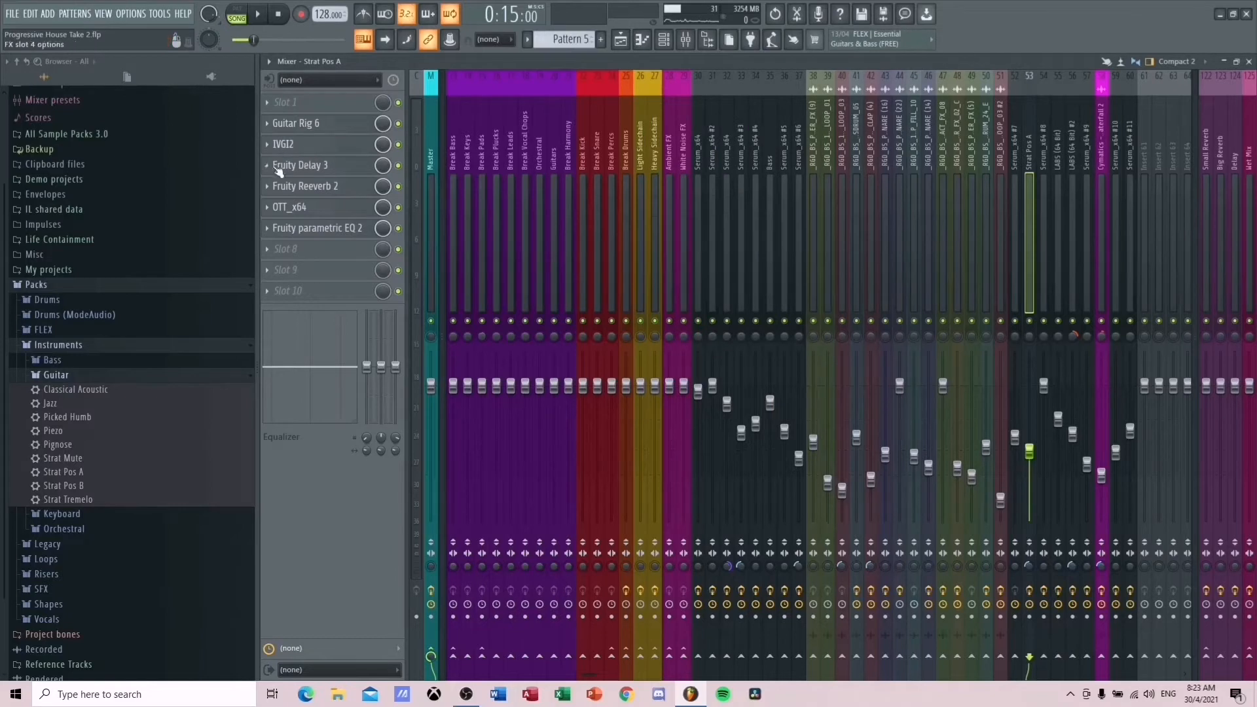
- Inspect the guitar's Fruity Delay 3 and Fruity Reeverb 2 settings
click(280, 167)
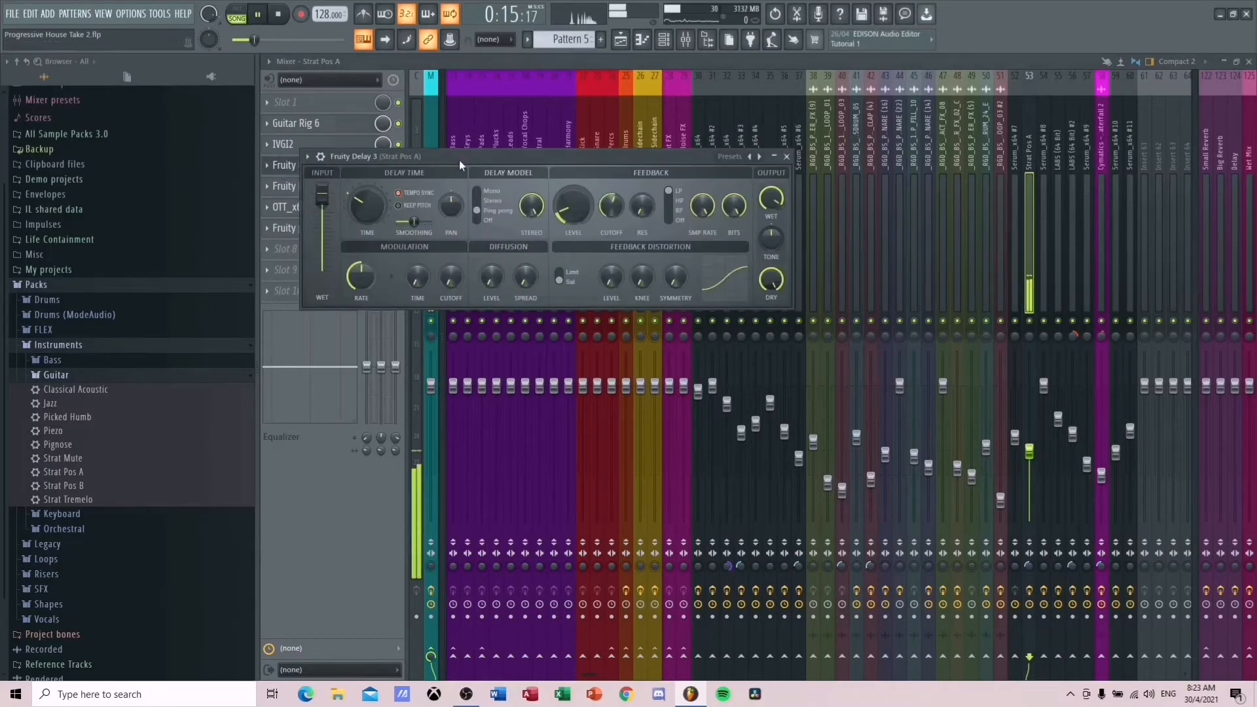
click(786, 156)
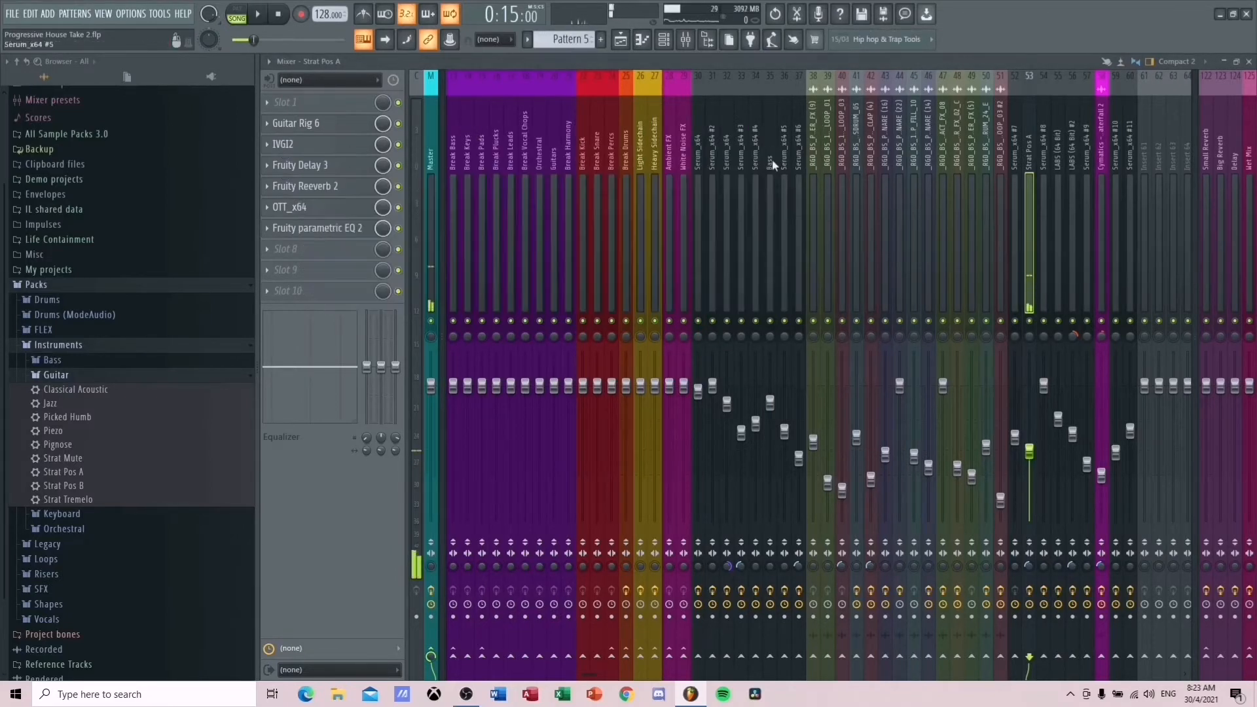
click(333, 187)
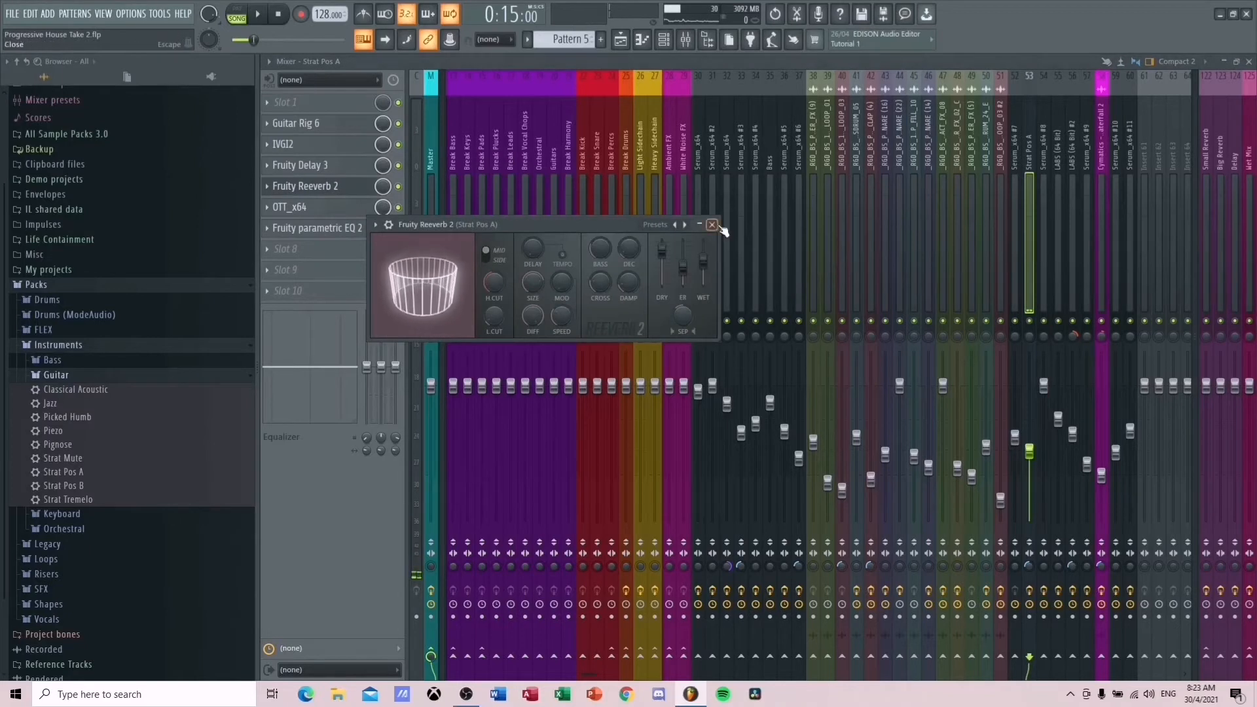
click(717, 225)
- Inspect the OTT_x64 compressor and Fruity parametric EQ 2 settings on the guitar's mixer track
click(285, 215)
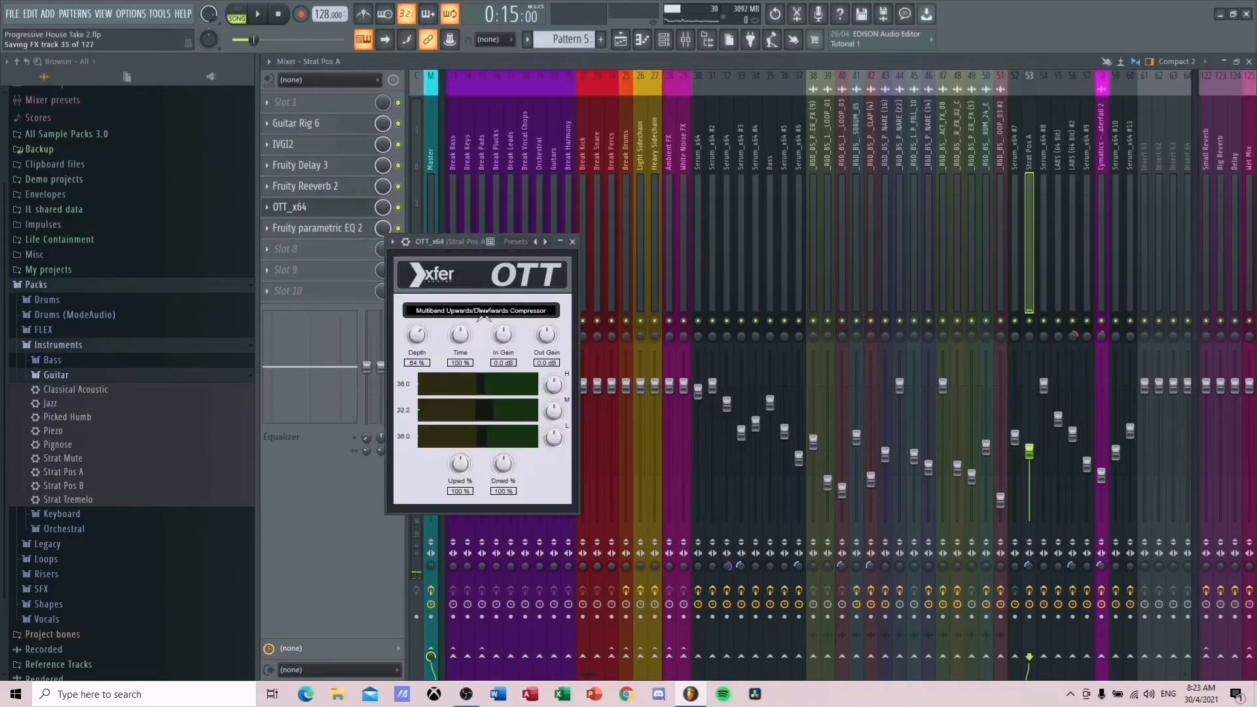
click(571, 233)
click(312, 233)
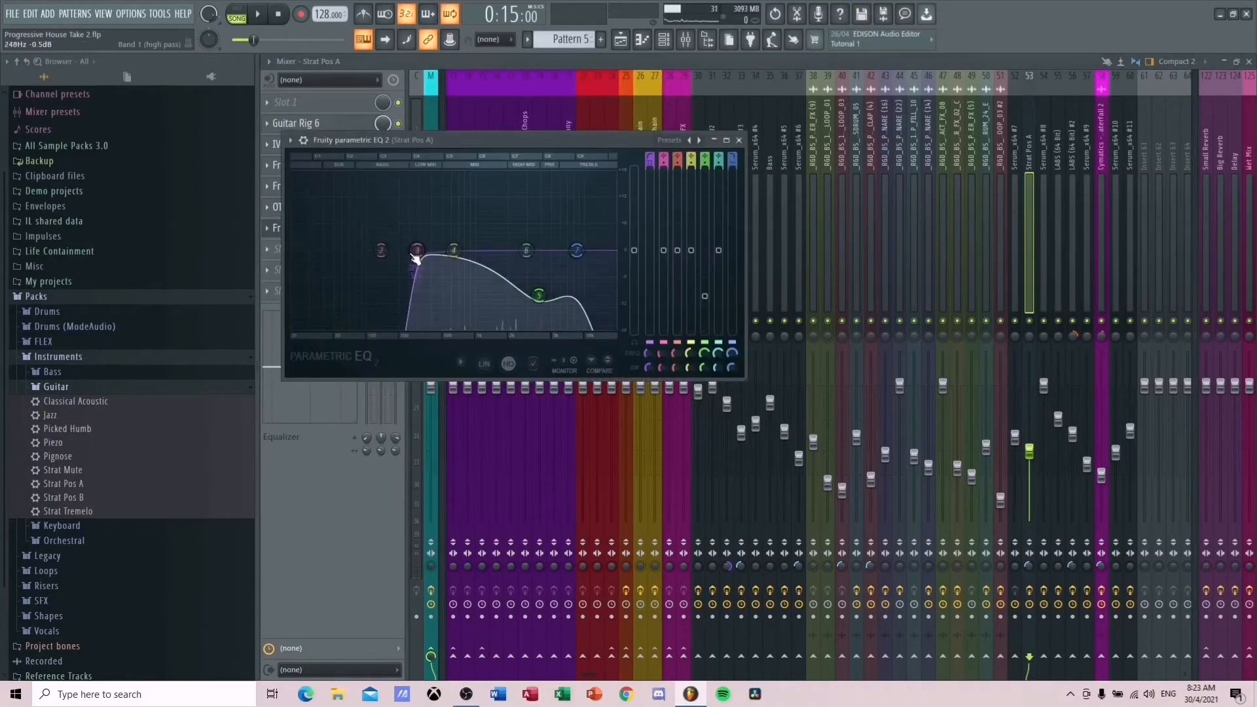
click(742, 142)
- Audition the soloed guitar from bar 9, stop playback and return to the playlist
key(space)
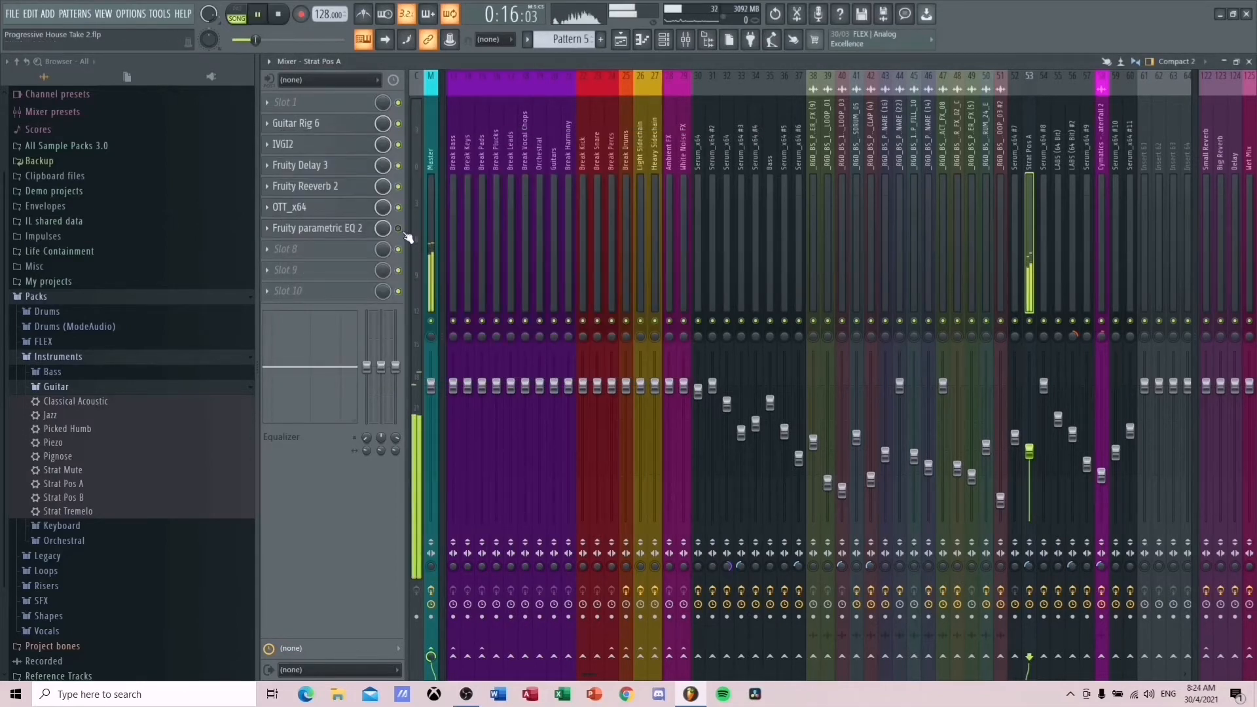
click(622, 43)
key(space)
- Solo Track 7 and play Pattern 7's pads and keys from bar 9, checking their mixer tracks
click(429, 342)
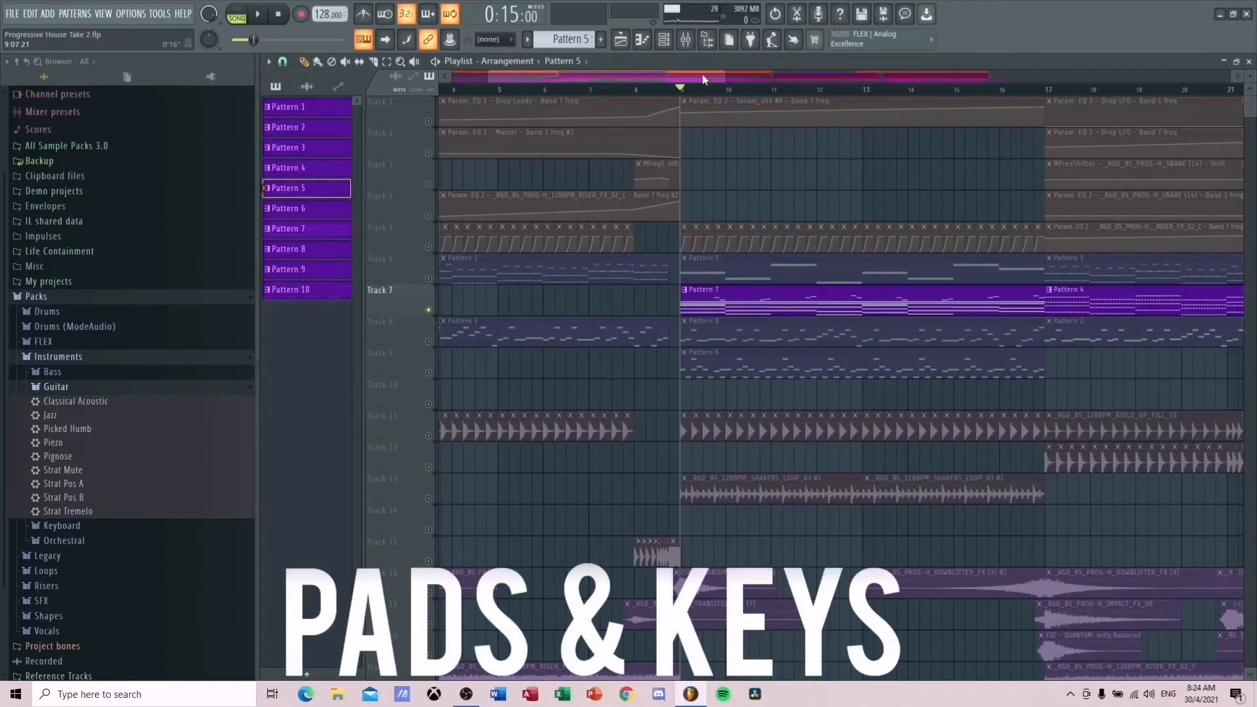
key(space)
click(686, 40)
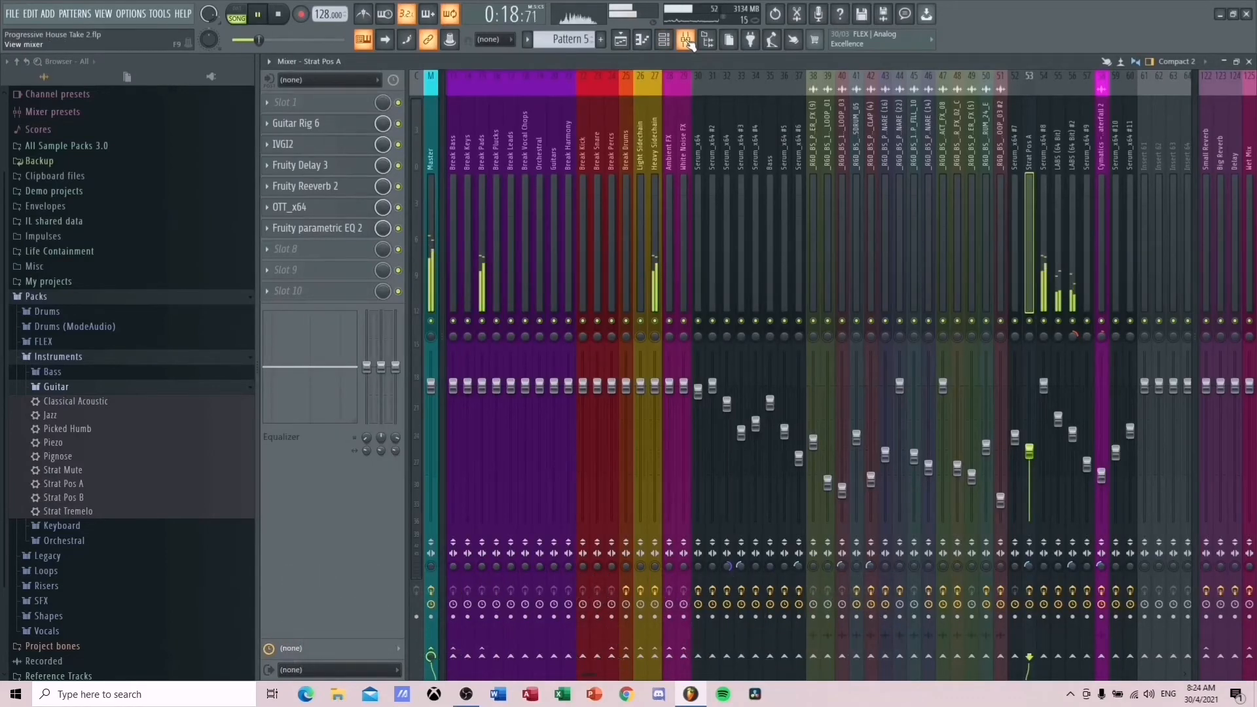
click(686, 40)
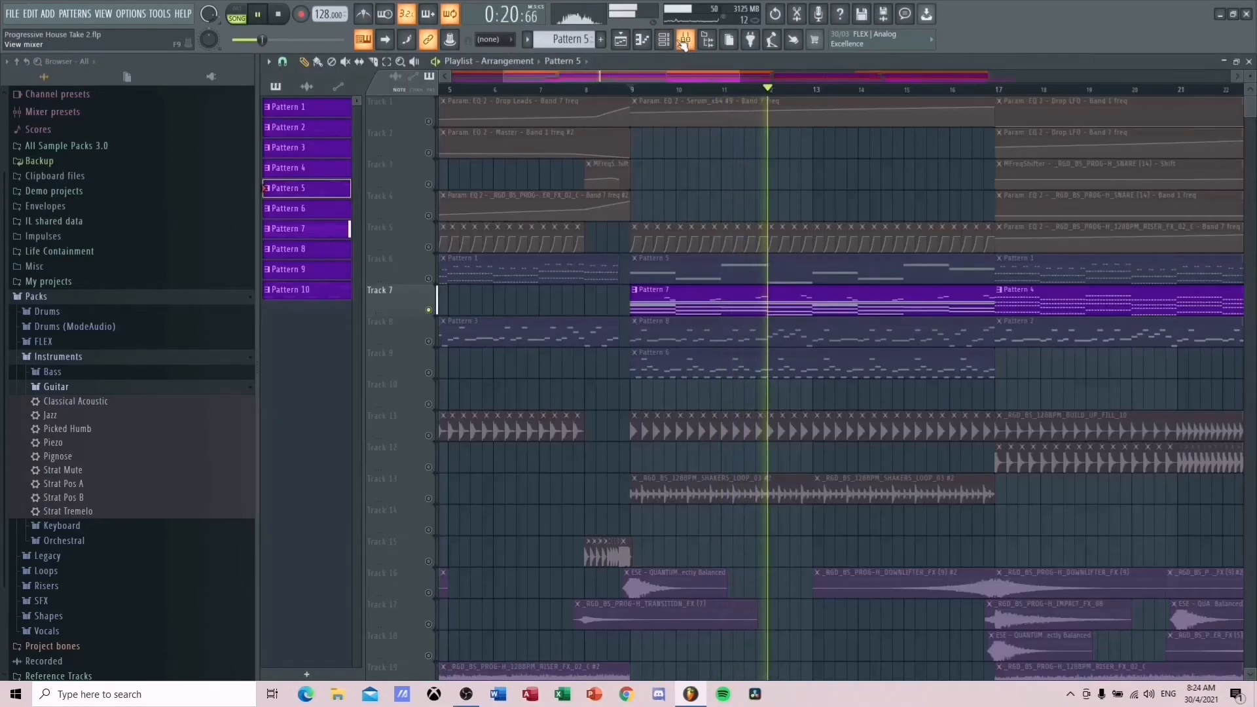
key(space)
- Select Pattern 7, mute its LABS (64 Bit) and Serum_x64 #8 channels and play LABS (64 Bit) #2 alone
click(663, 40)
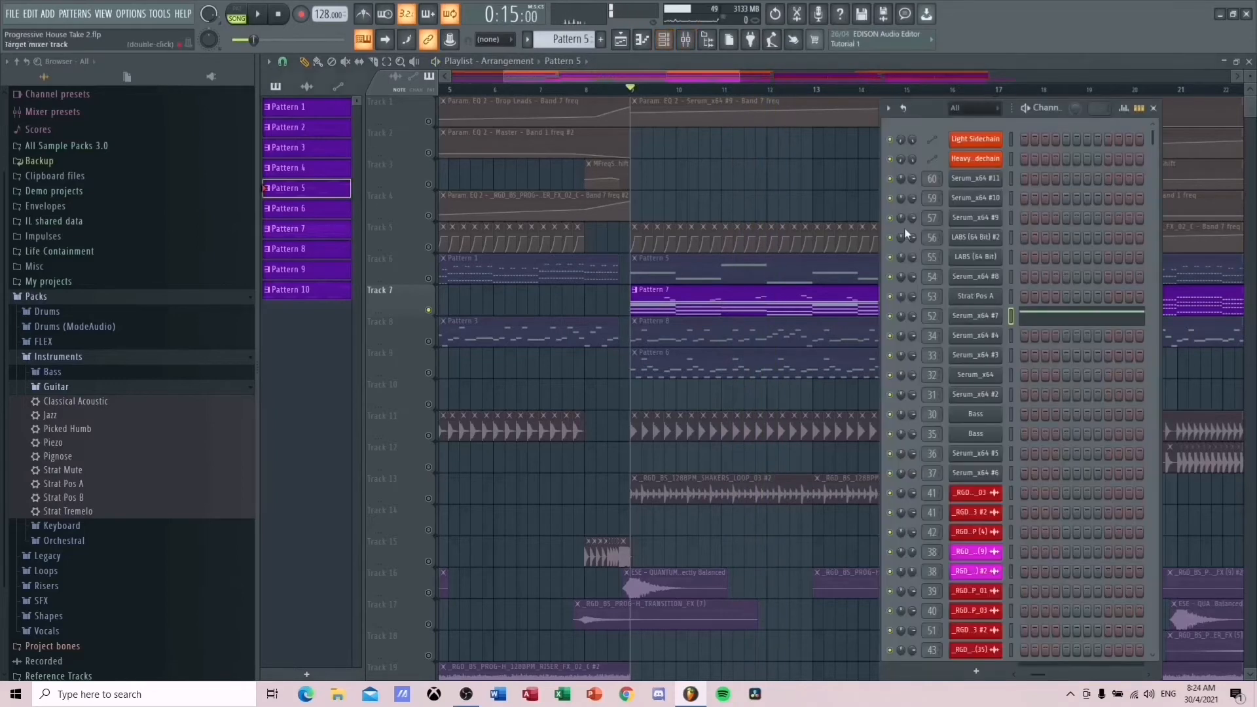
click(668, 307)
click(669, 41)
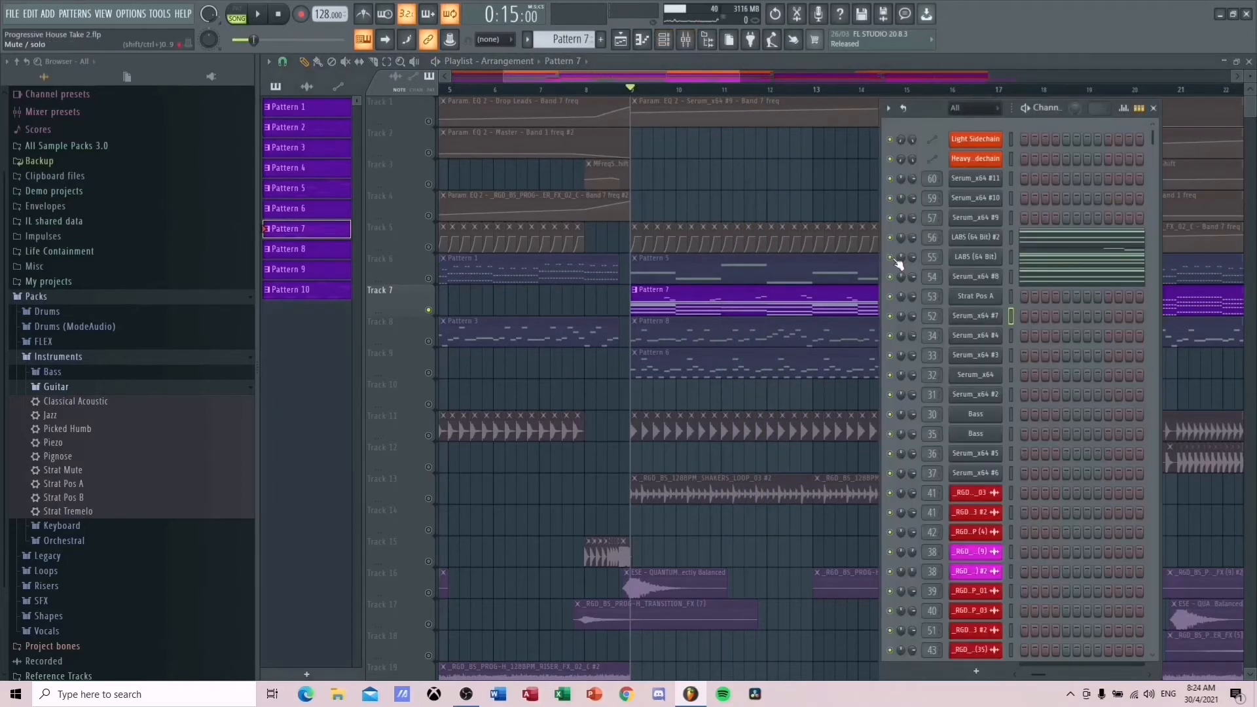
key(space)
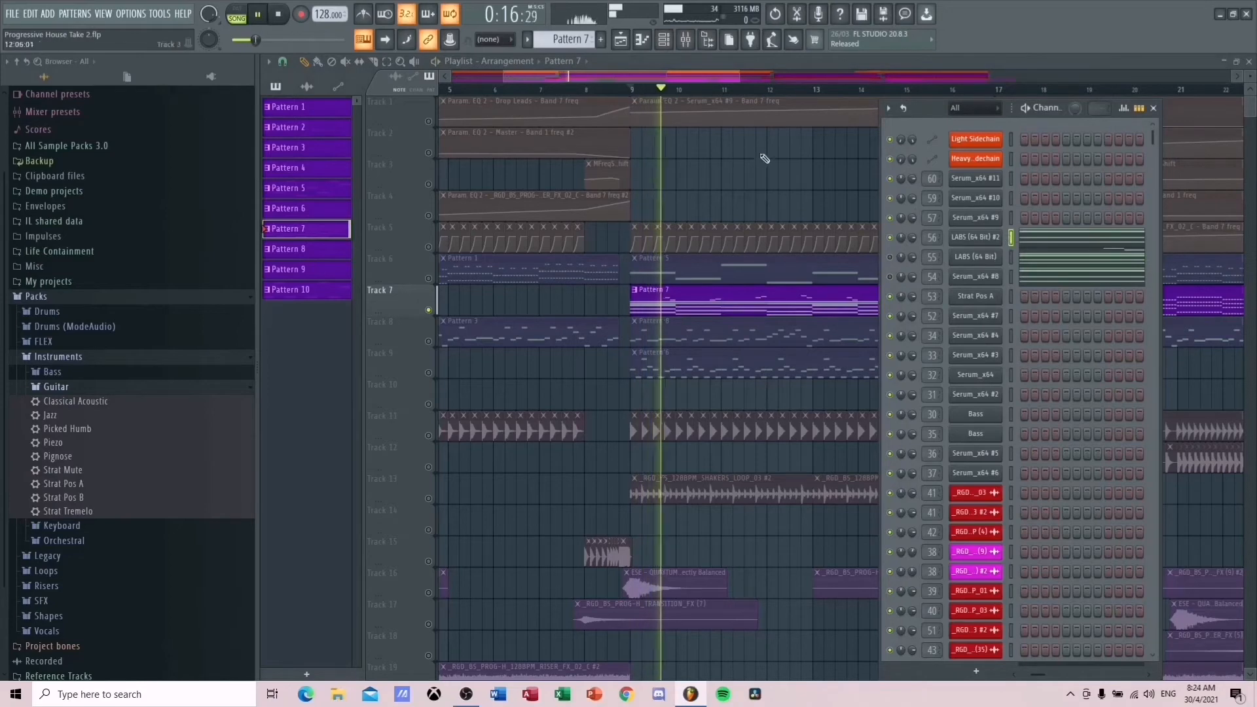
- Inspect the Fruity parametric EQ 2 on the LABS (64 Bit) #2 mixer track during playback, and stop
click(686, 40)
click(1073, 288)
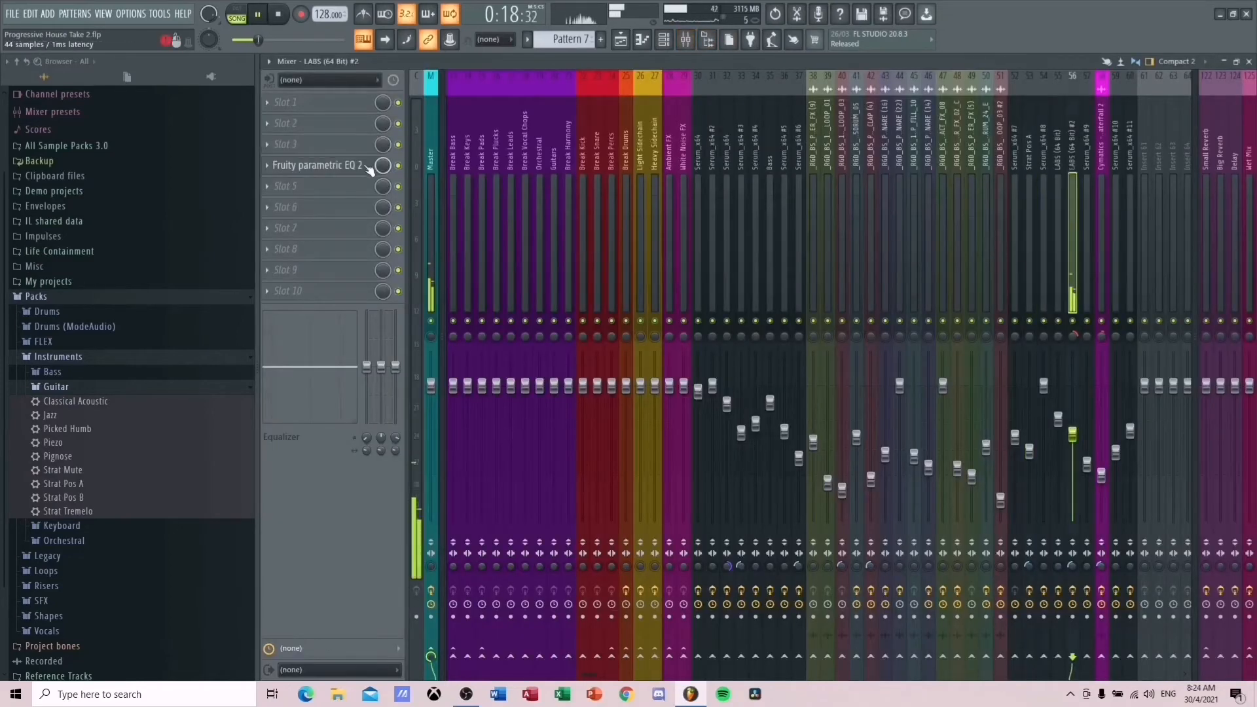
click(361, 166)
click(807, 207)
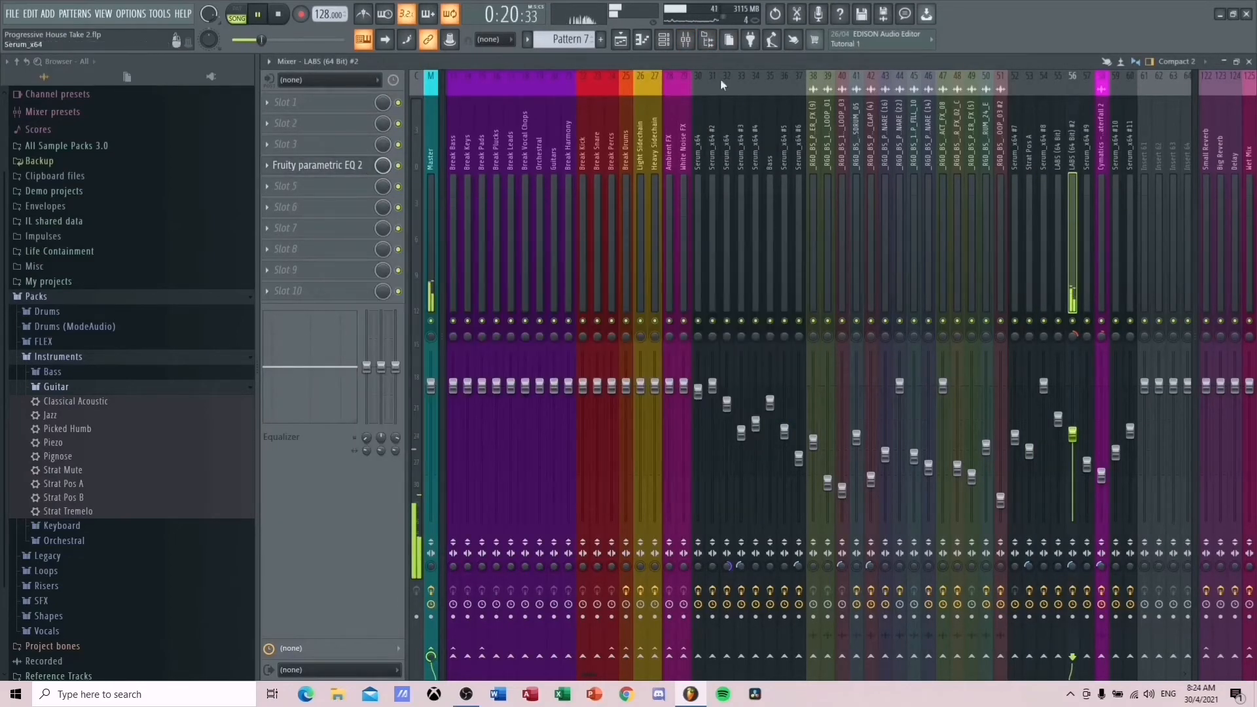
key(space)
- Mute LABS (64 Bit) #2, unmute LABS (64 Bit), open its notes in the piano roll and play them briefly
click(665, 45)
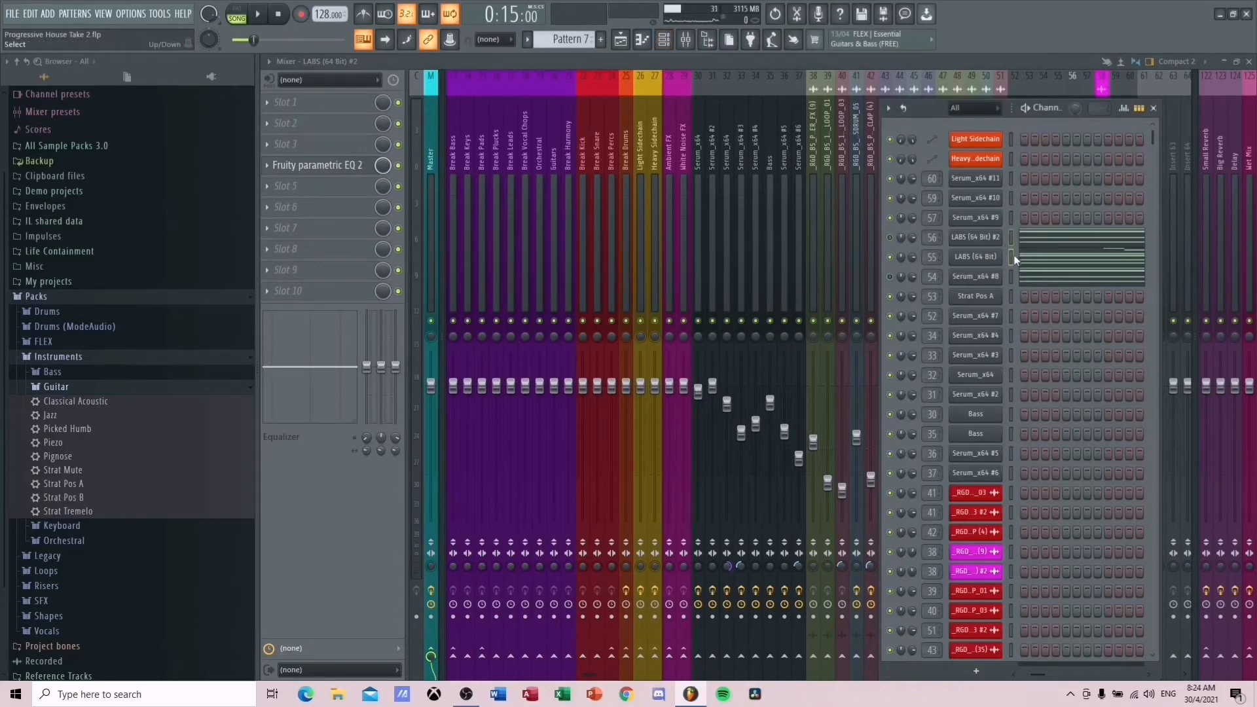
click(1033, 262)
scroll(583, 329, up, 1)
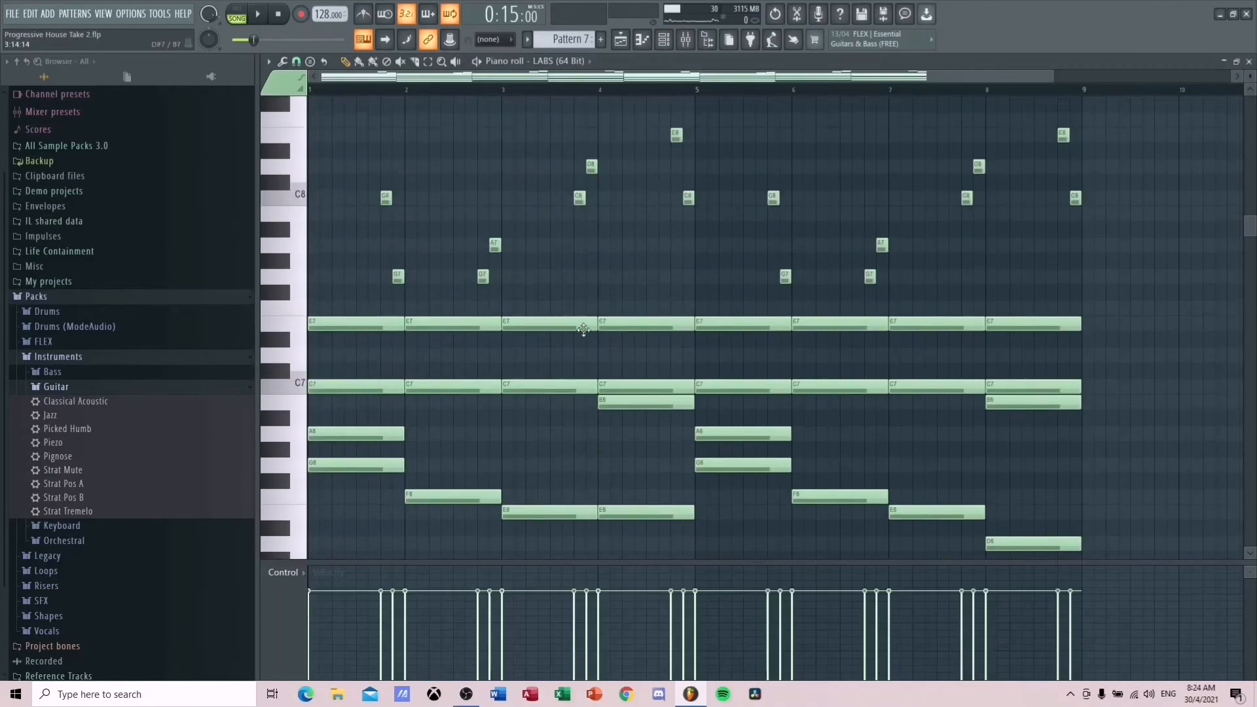
scroll(584, 330, up, 1)
key(space)
key(space)
- Examine the LABS (64 Bit) chord voicings and high melody notes in the piano roll, and return to the playlist and channel rack
scroll(678, 233, down, 4)
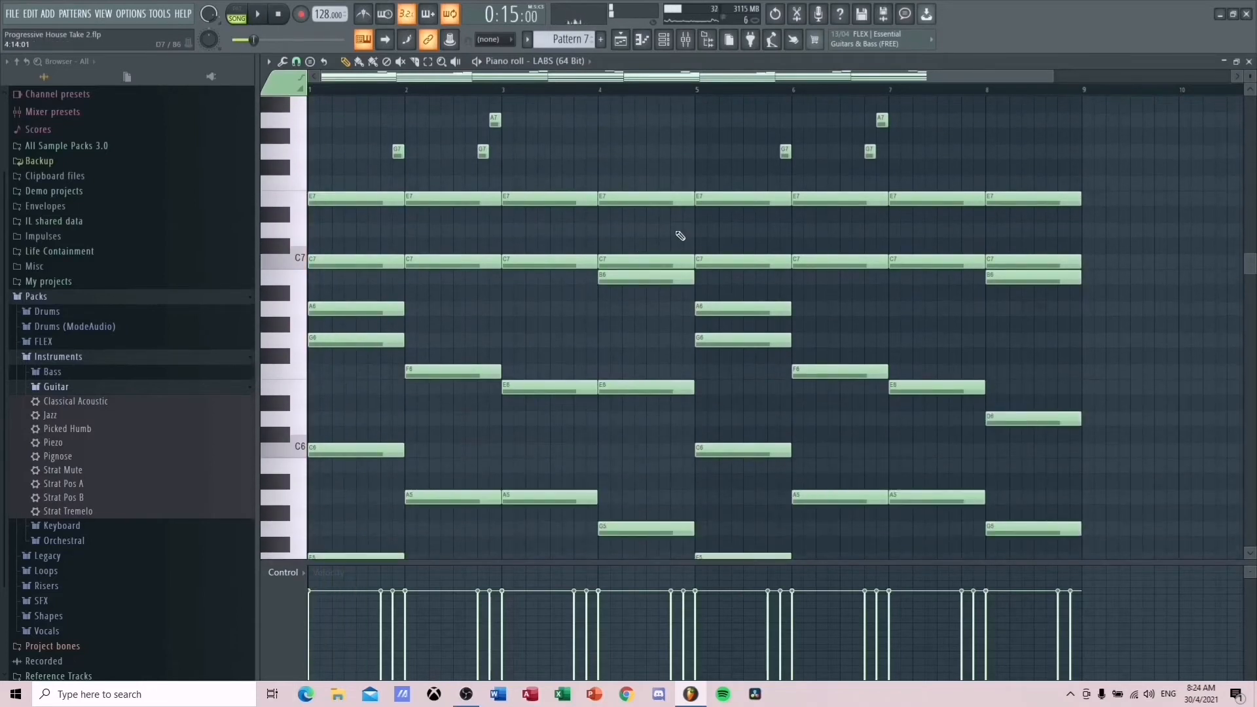
scroll(679, 235, down, 5)
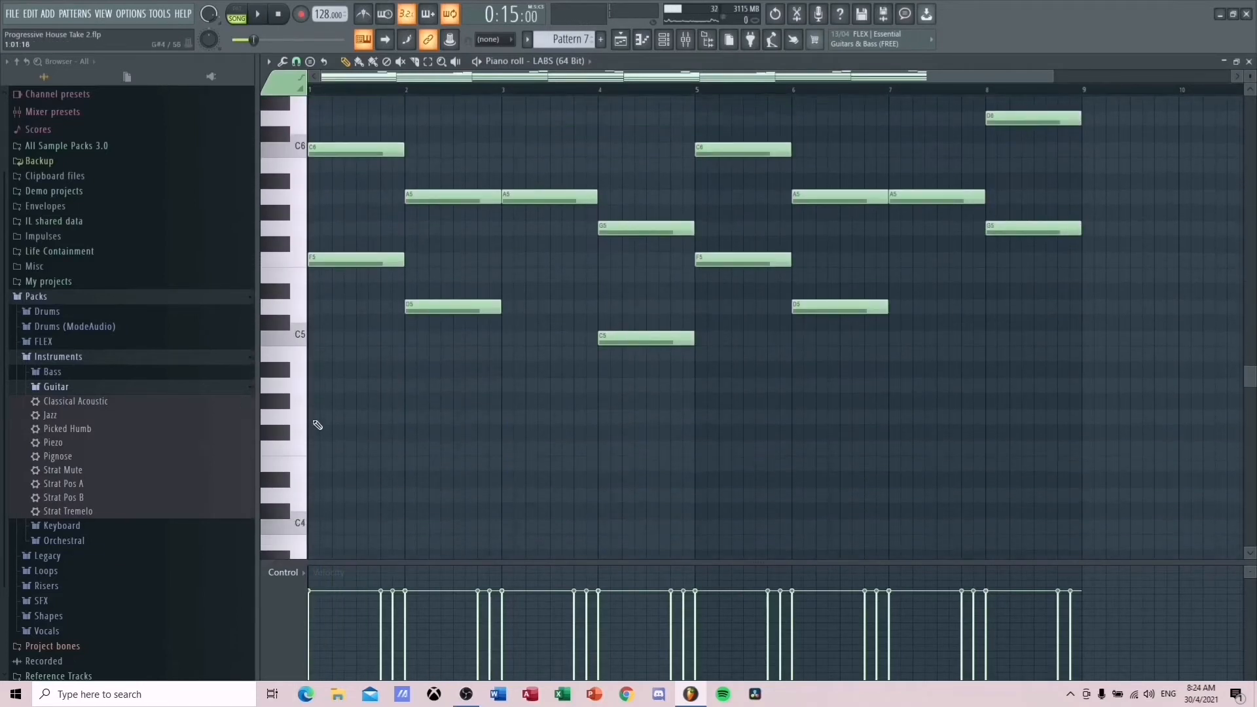
scroll(318, 425, down, 4)
scroll(370, 426, up, 13)
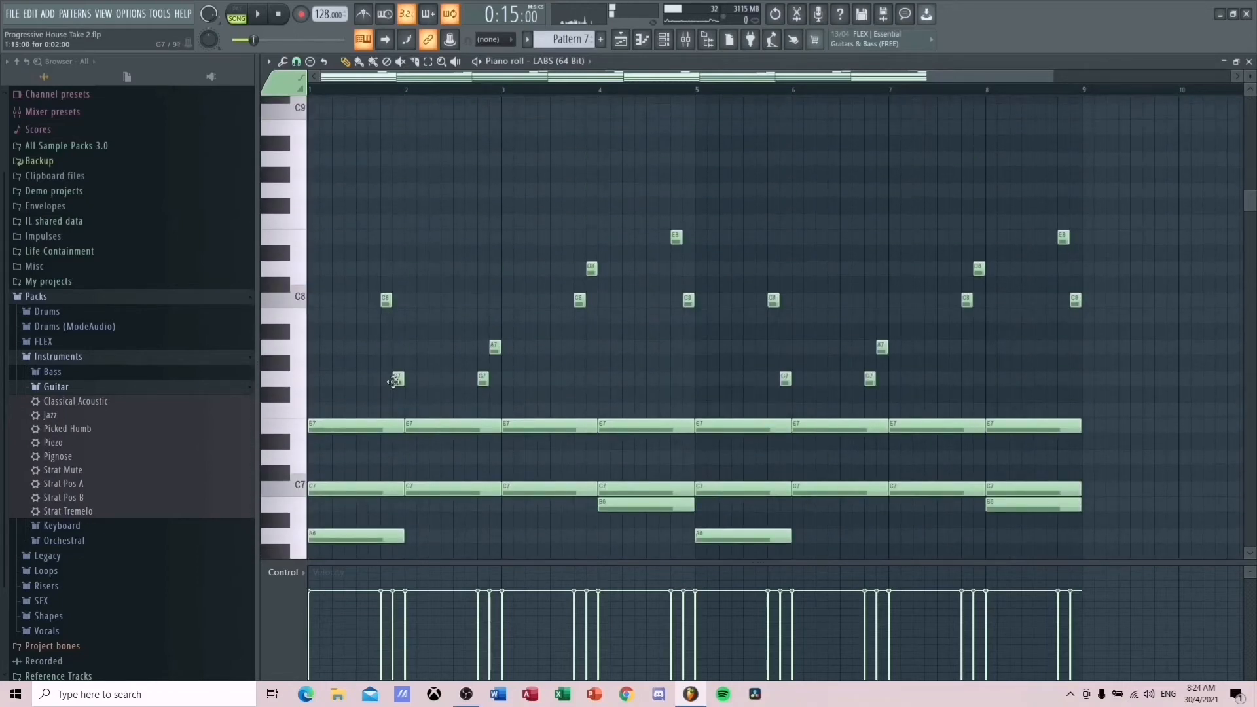
click(485, 379)
click(496, 348)
click(687, 299)
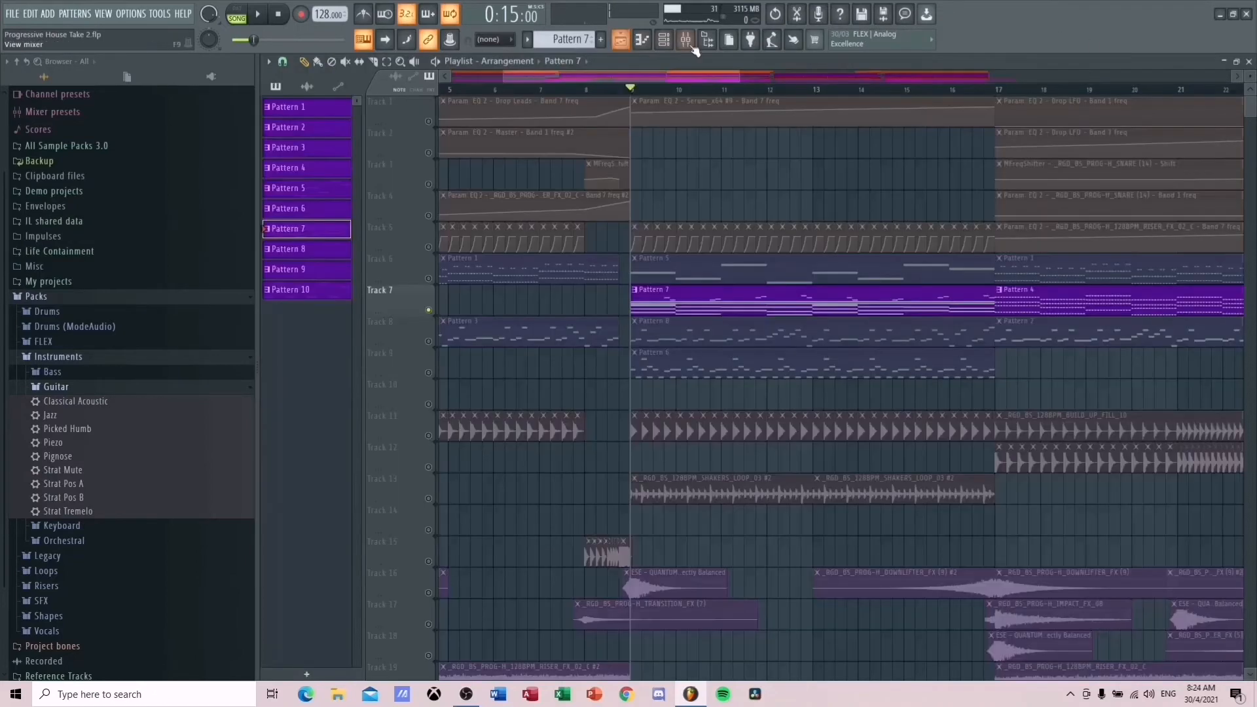
click(620, 39)
click(664, 39)
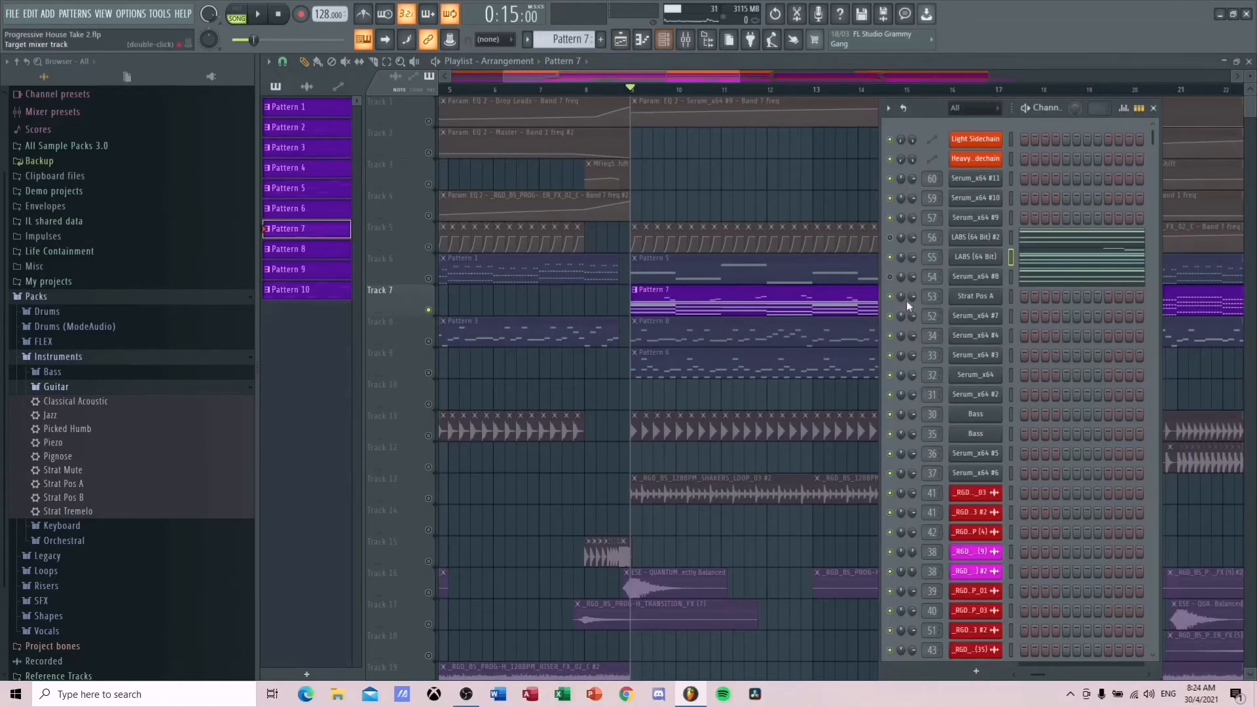
- Inspect the oscillator, filter and distortion settings of the Serum_x64 #8 instrument and start playback to hear it alone
click(994, 278)
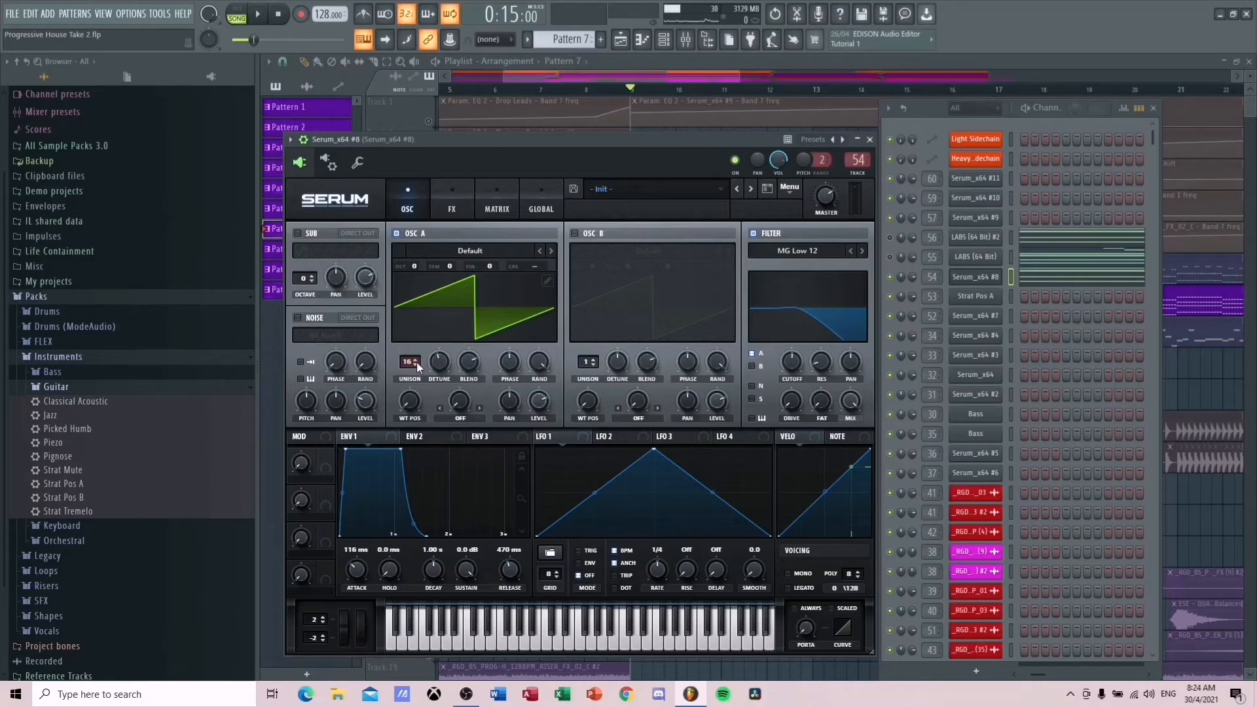
click(450, 196)
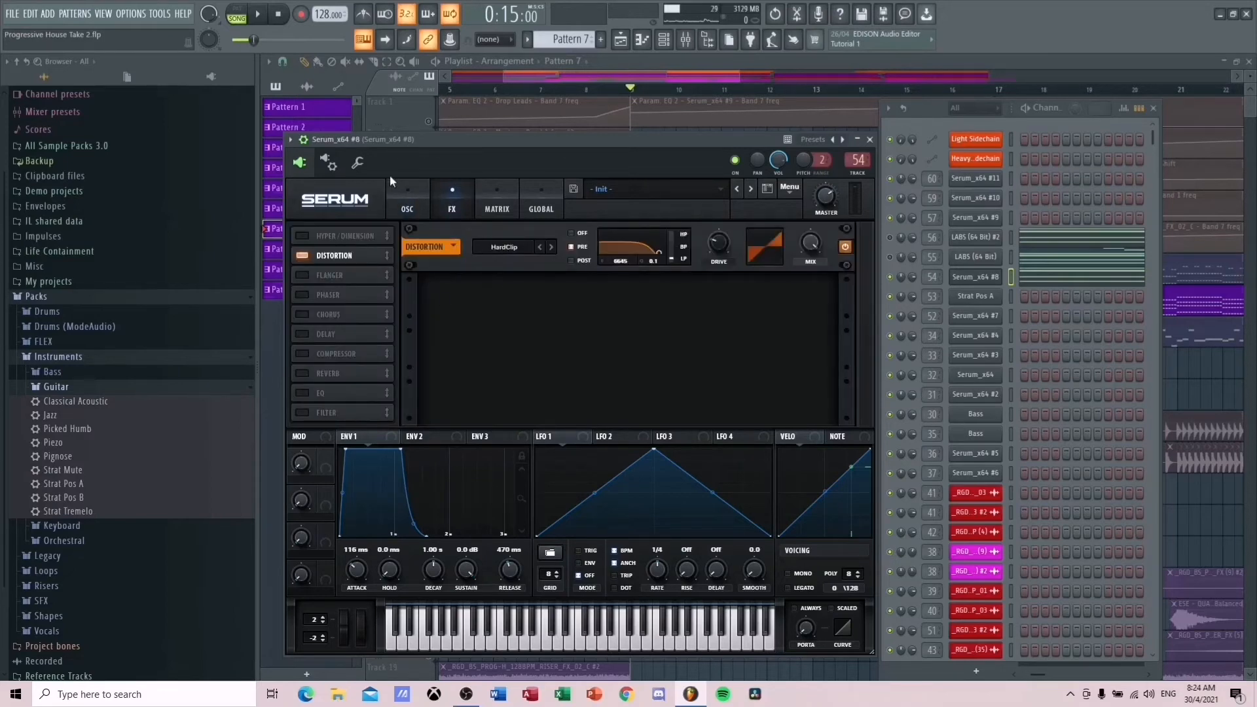
click(407, 197)
key(space)
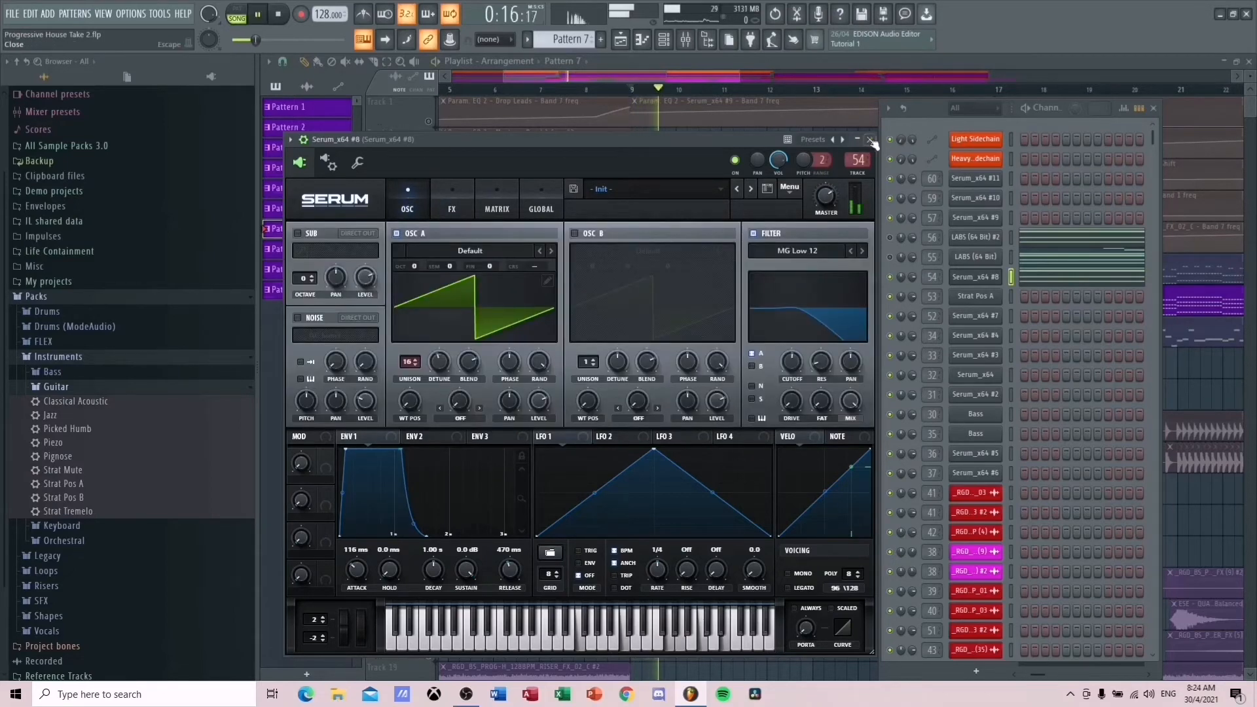
- Close Serum_x64 #8, unmute both LABS channels, play the combined Pattern 7 layers and stop
click(871, 140)
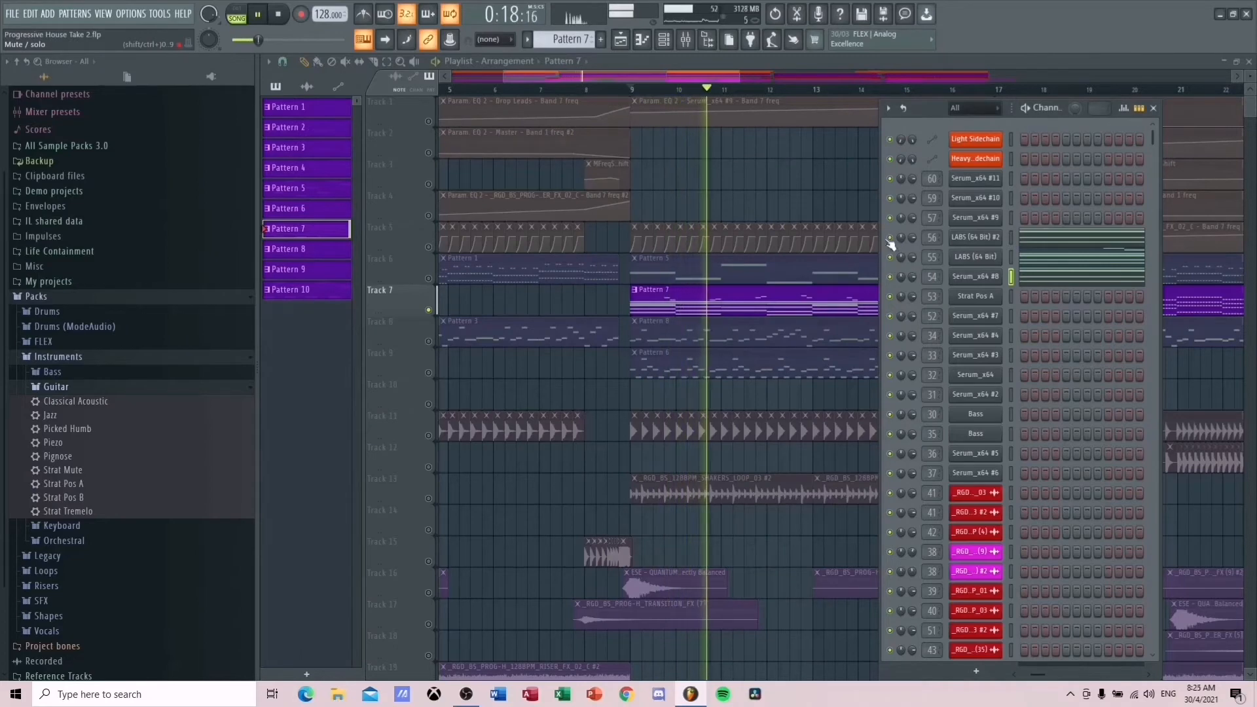
right_click(827, 195)
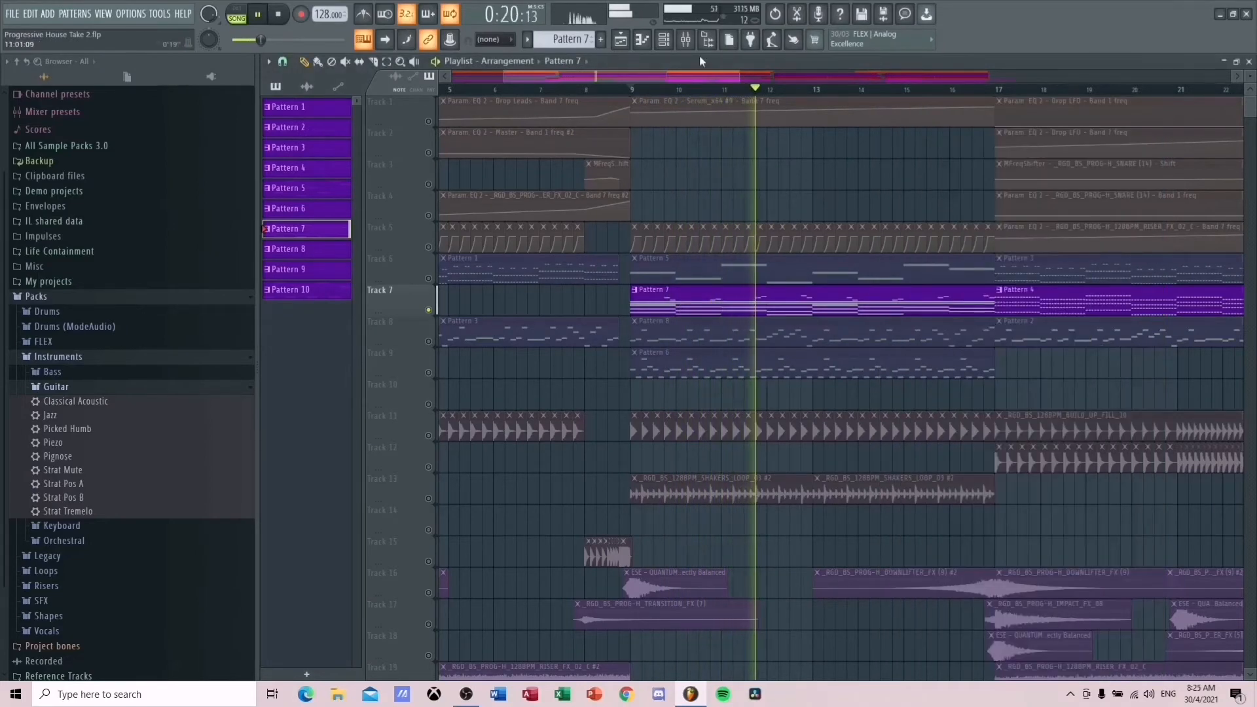
click(685, 39)
click(685, 39)
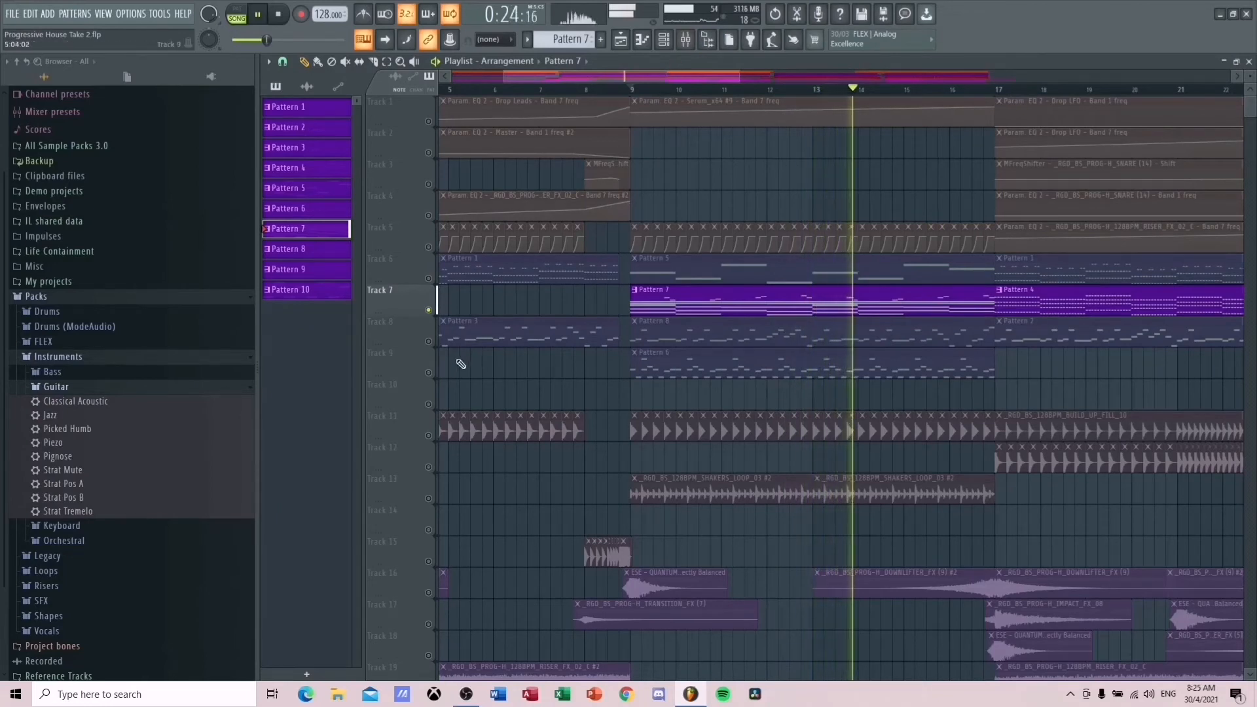
key(space)
- Solo Track 8 in the playlist, play its melody and select Pattern 8 with the channel rack open
right_click(428, 341)
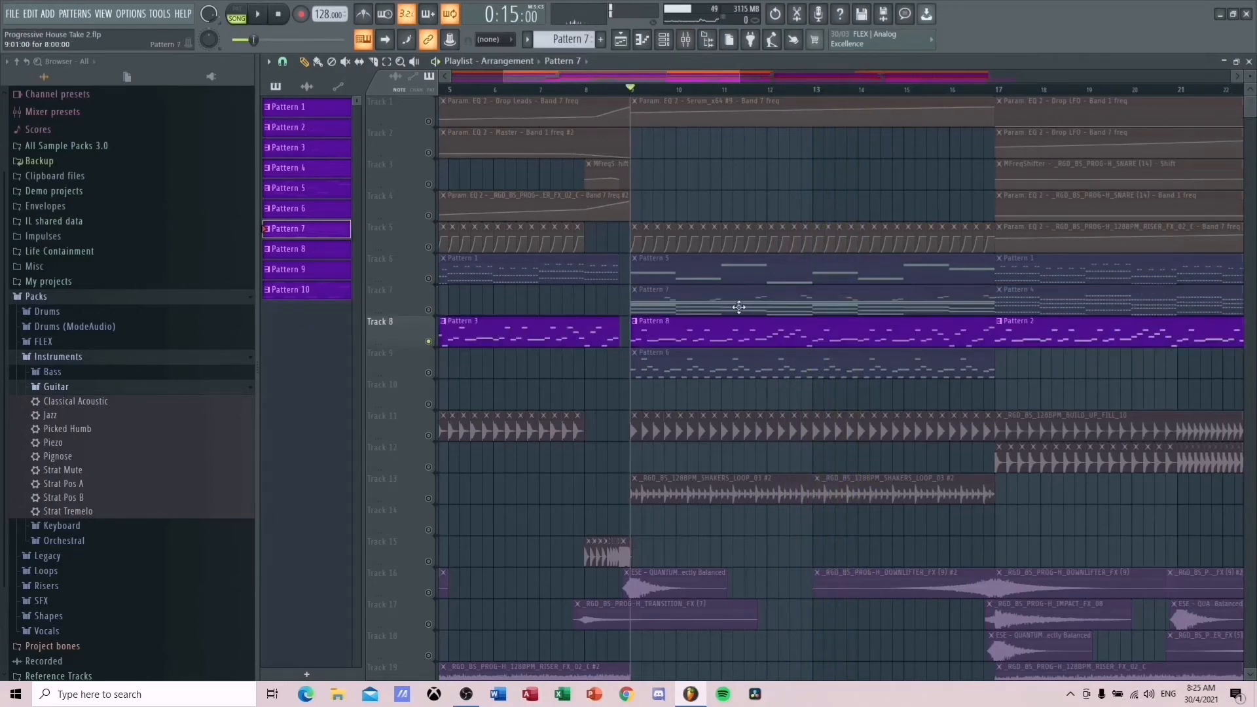
mouse_move(730, 78)
mouse_down()
mouse_move(773, 90)
mouse_move(717, 81)
mouse_up()
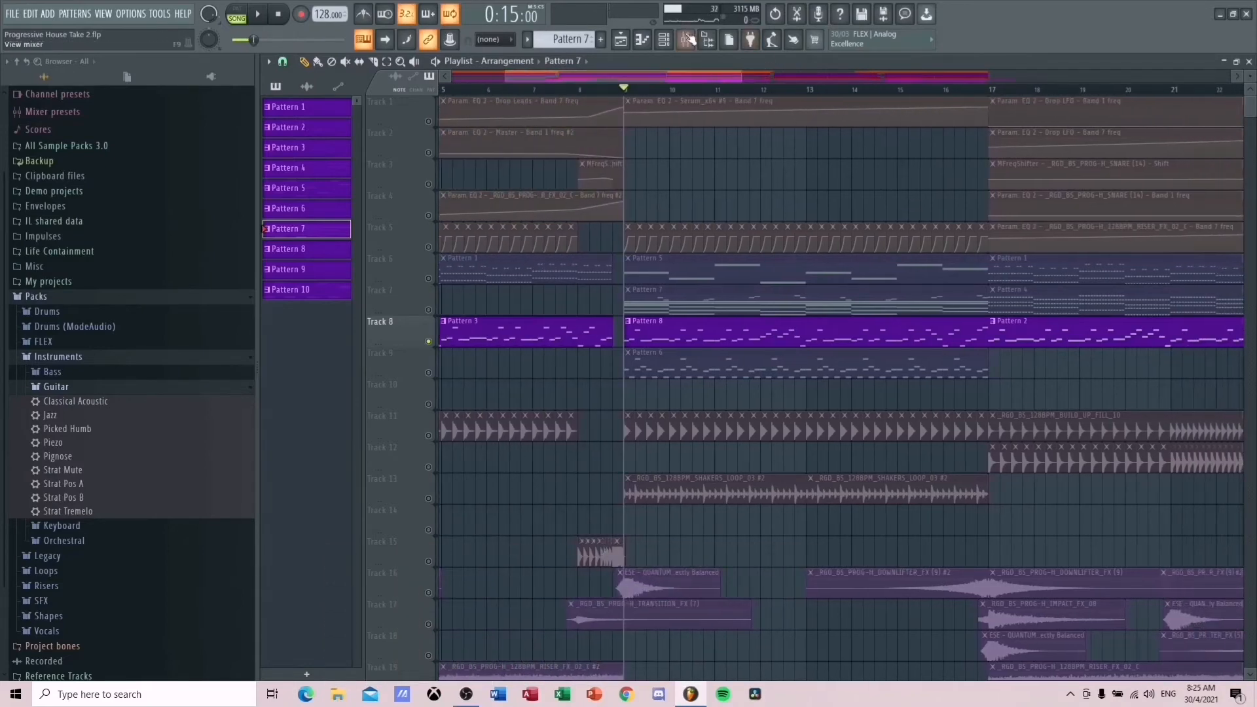
click(664, 39)
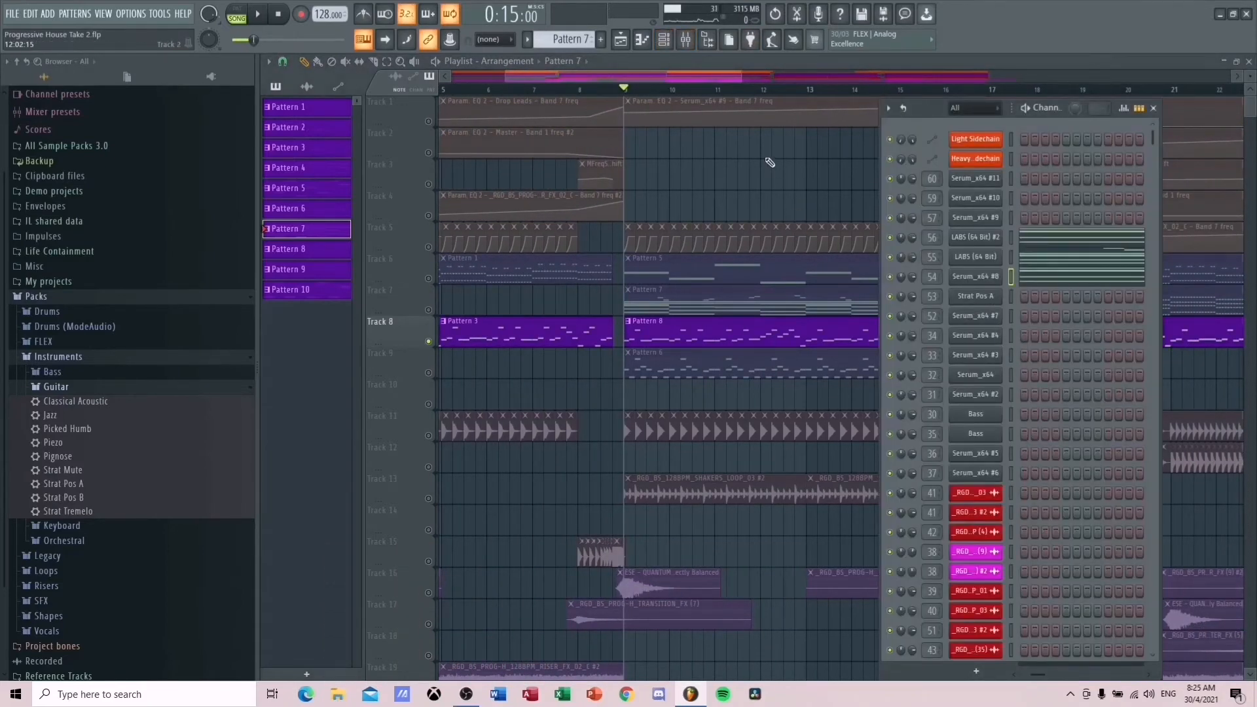
key(space)
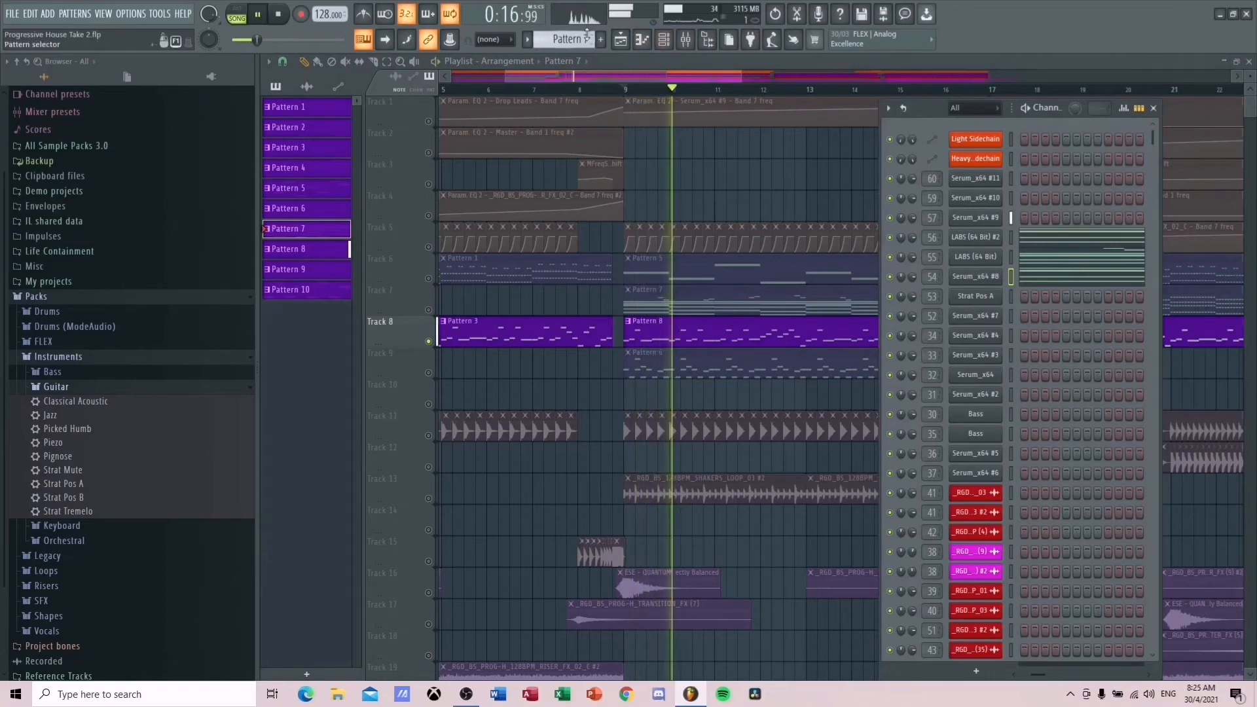
scroll(587, 36, down, 1)
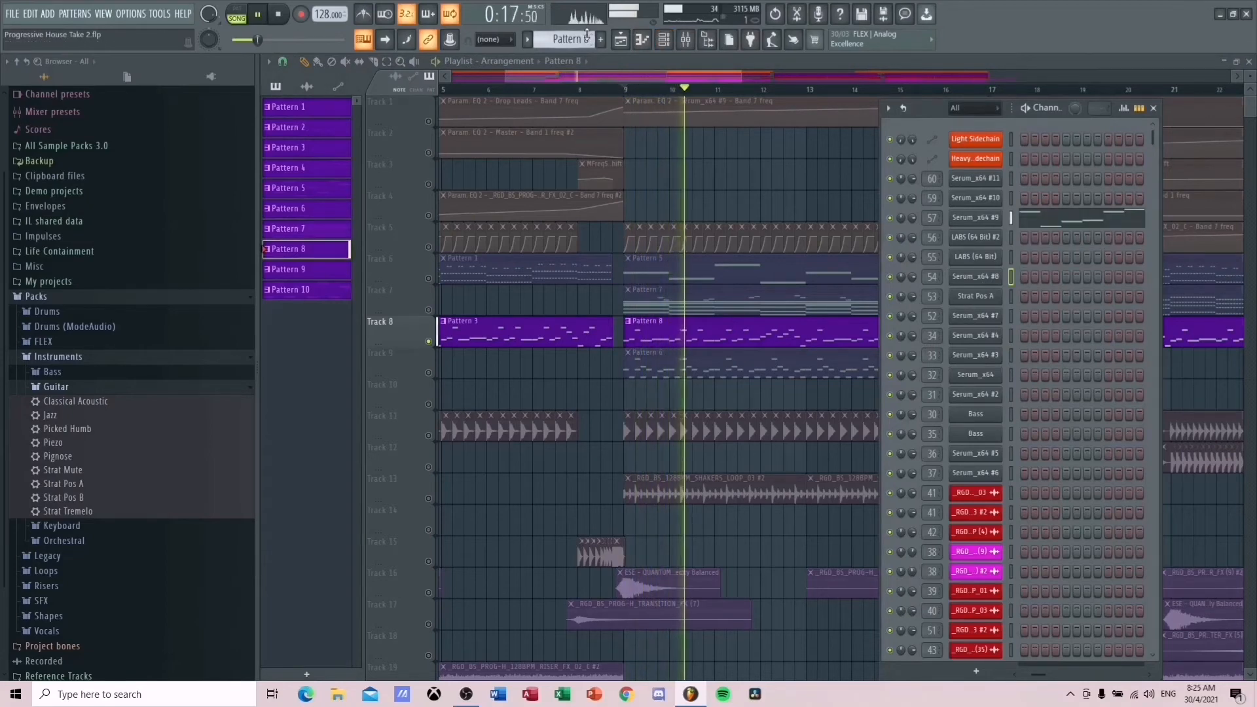
- Inspect Serum_x64 #9's oscillator and filter, its ENV 1 and ENV 2 envelopes, and its distortion effect, stopping playback along the way
click(992, 218)
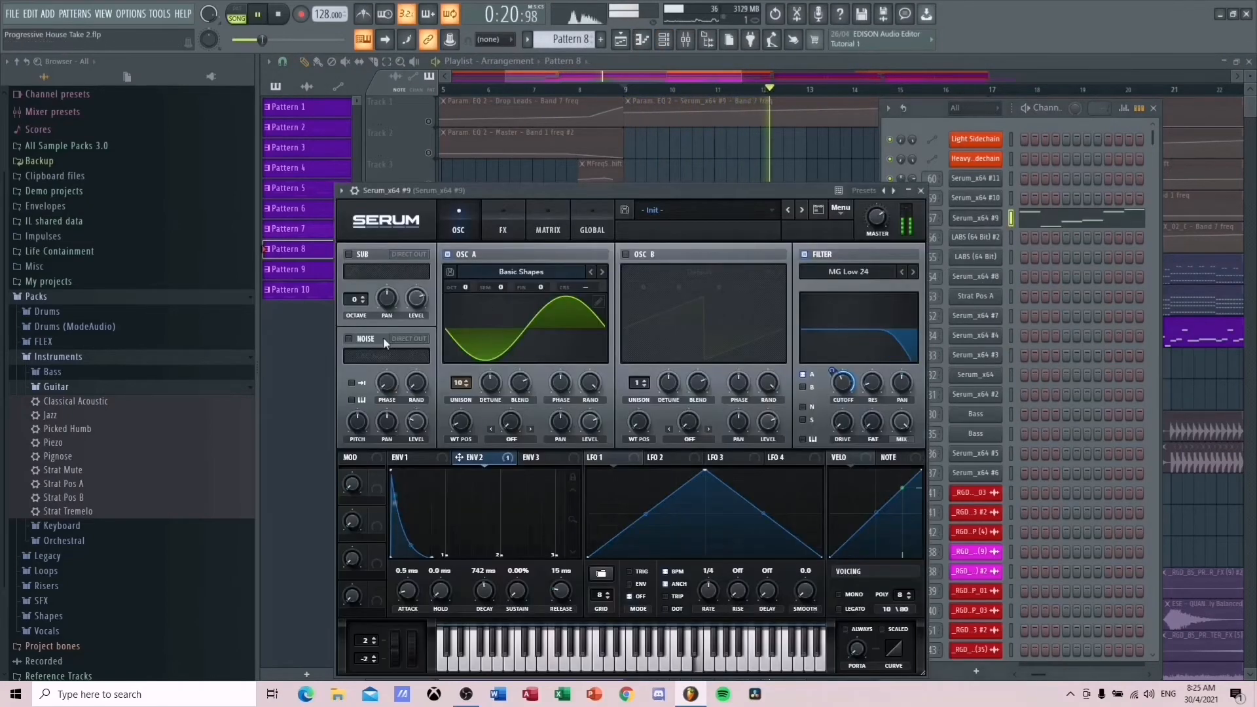
click(505, 225)
click(470, 221)
key(space)
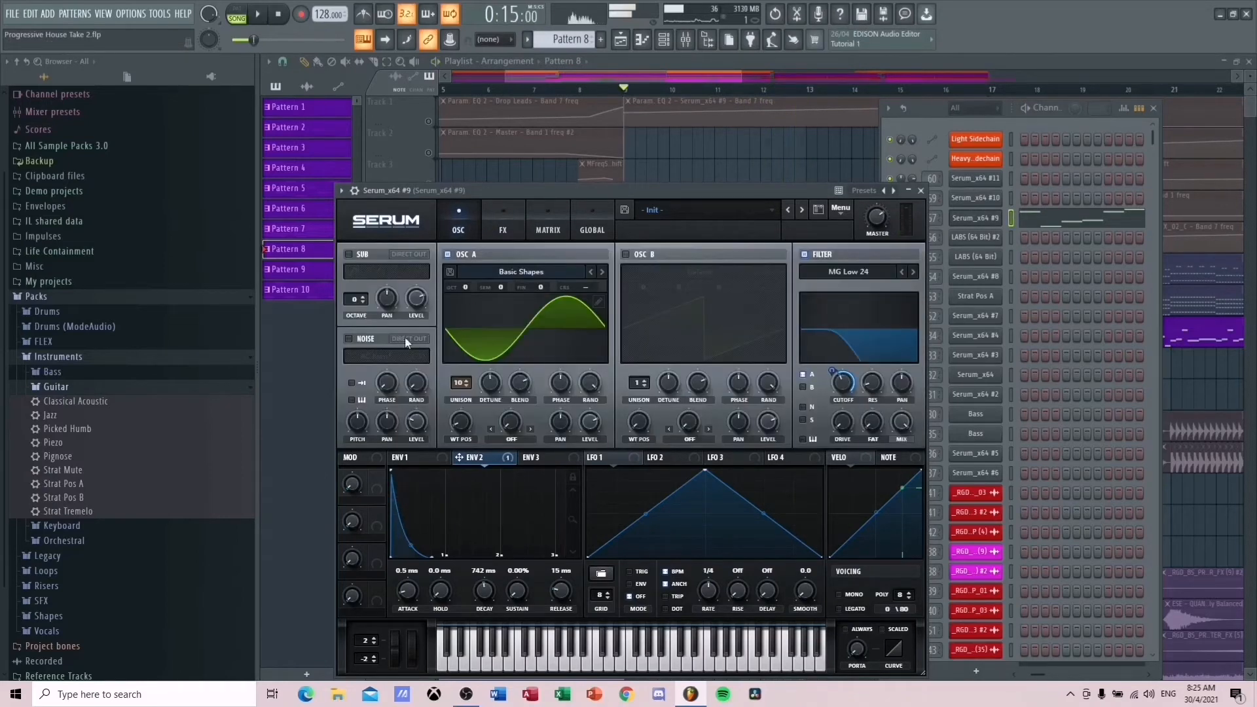
click(429, 454)
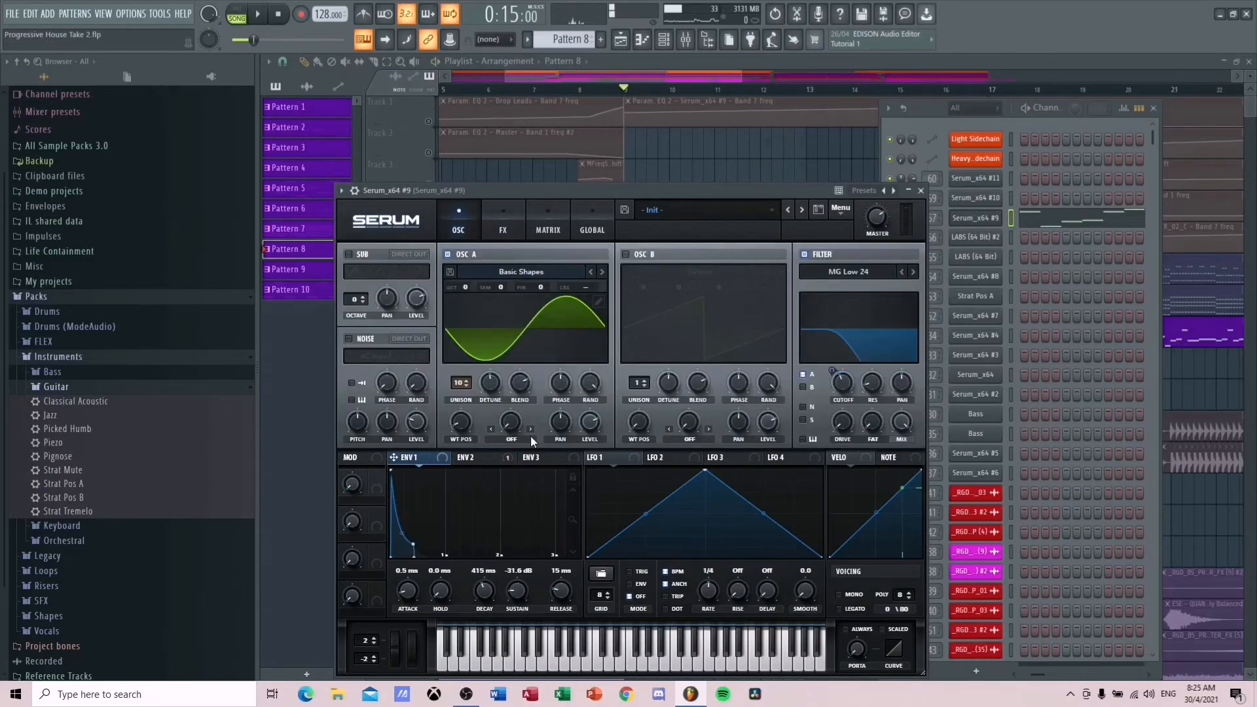
click(467, 457)
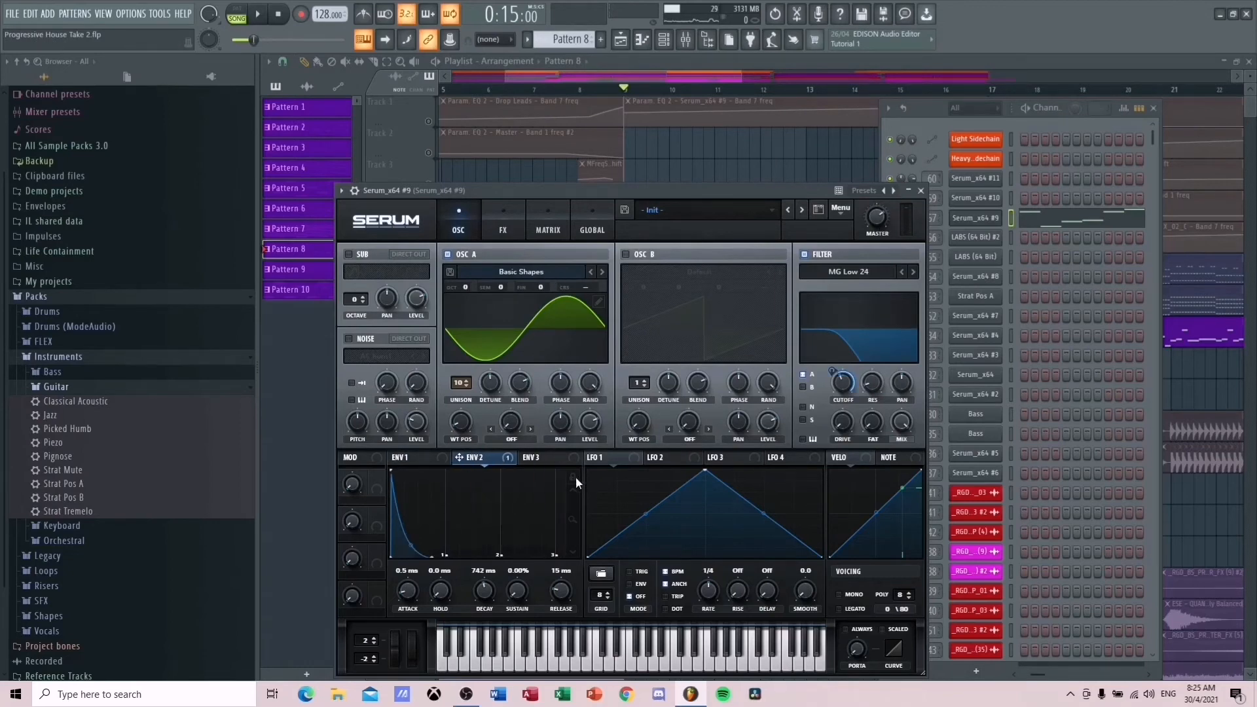
click(504, 229)
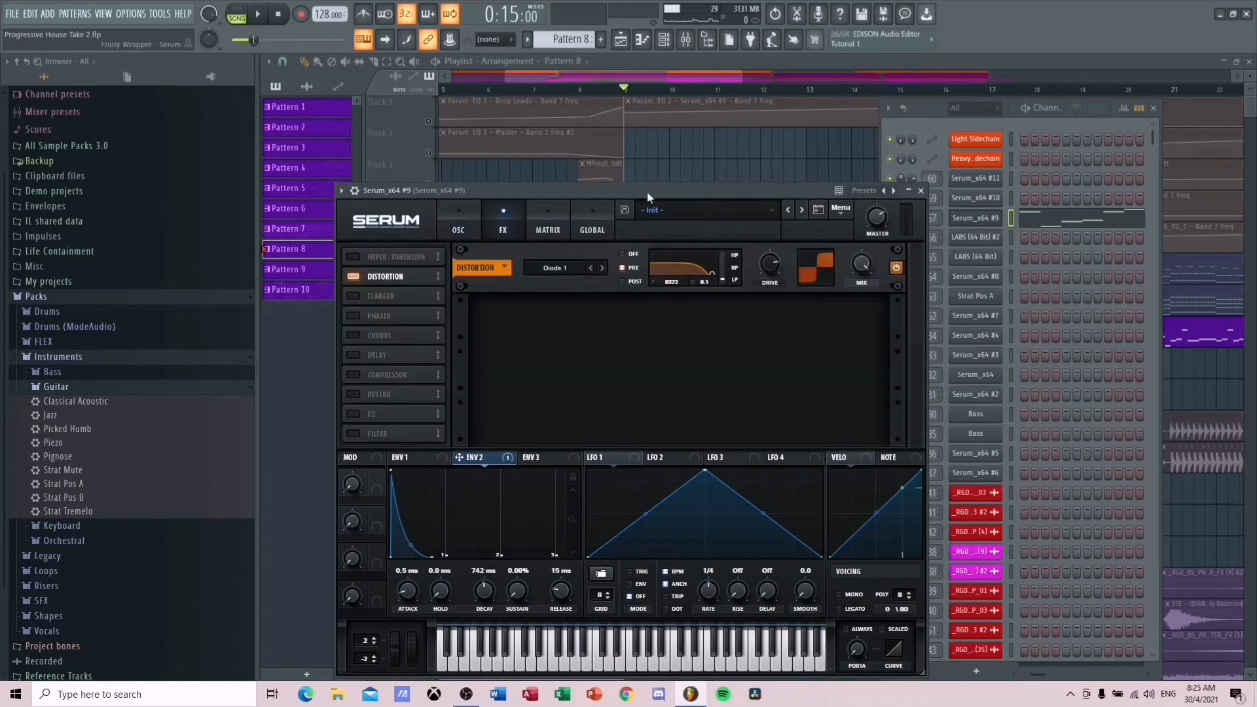
click(459, 229)
- Play the Pattern 8 melody, close the instrument and channel rack, enable Track 1's EQ automation alongside it, and stop
key(space)
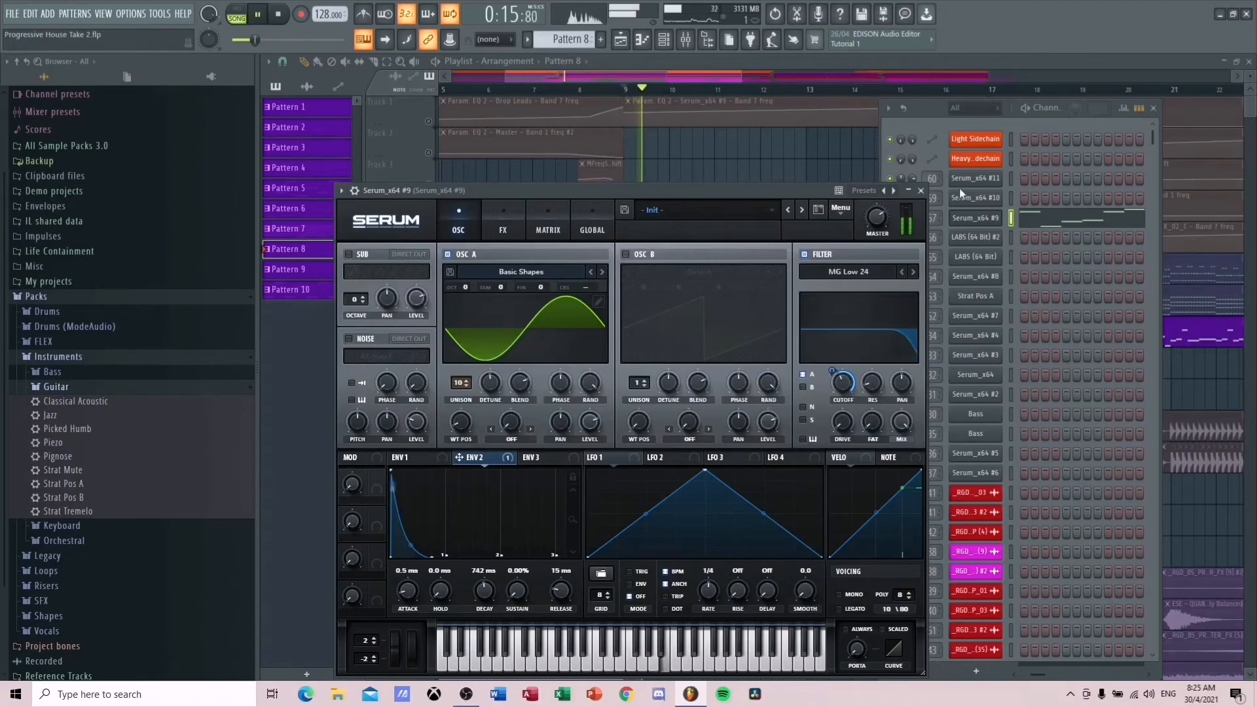
click(975, 217)
key(F6)
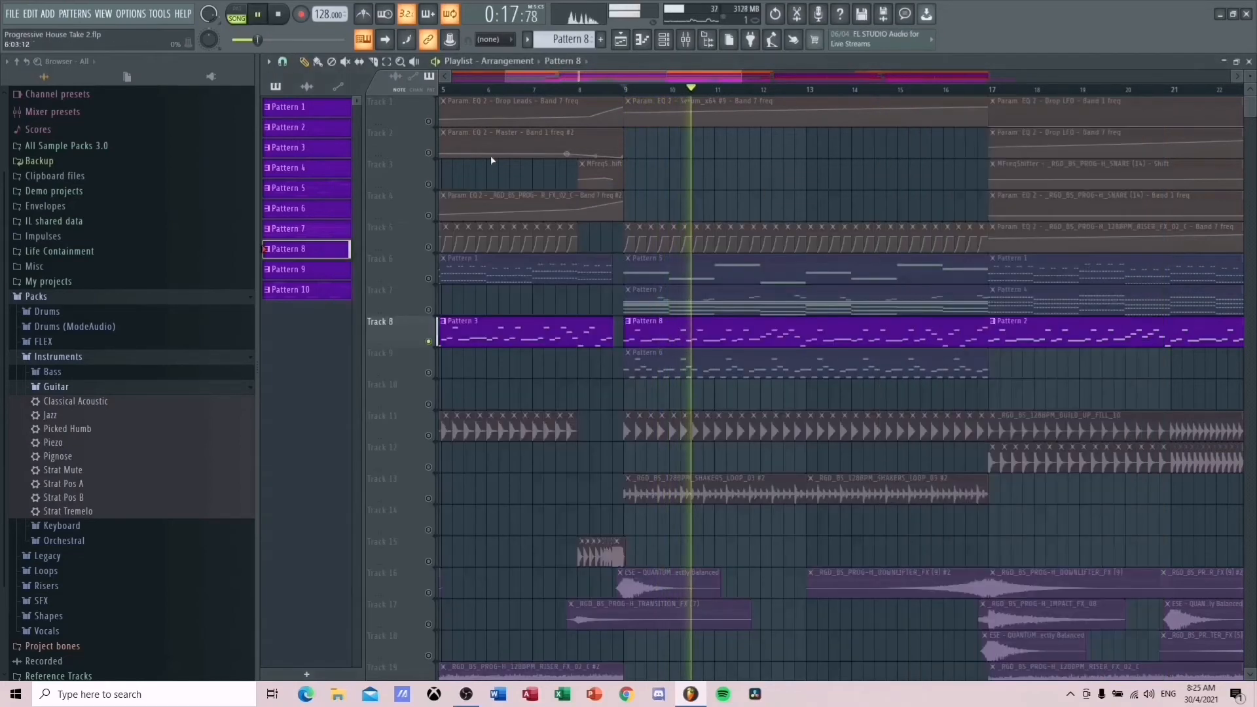
click(430, 123)
key(space)
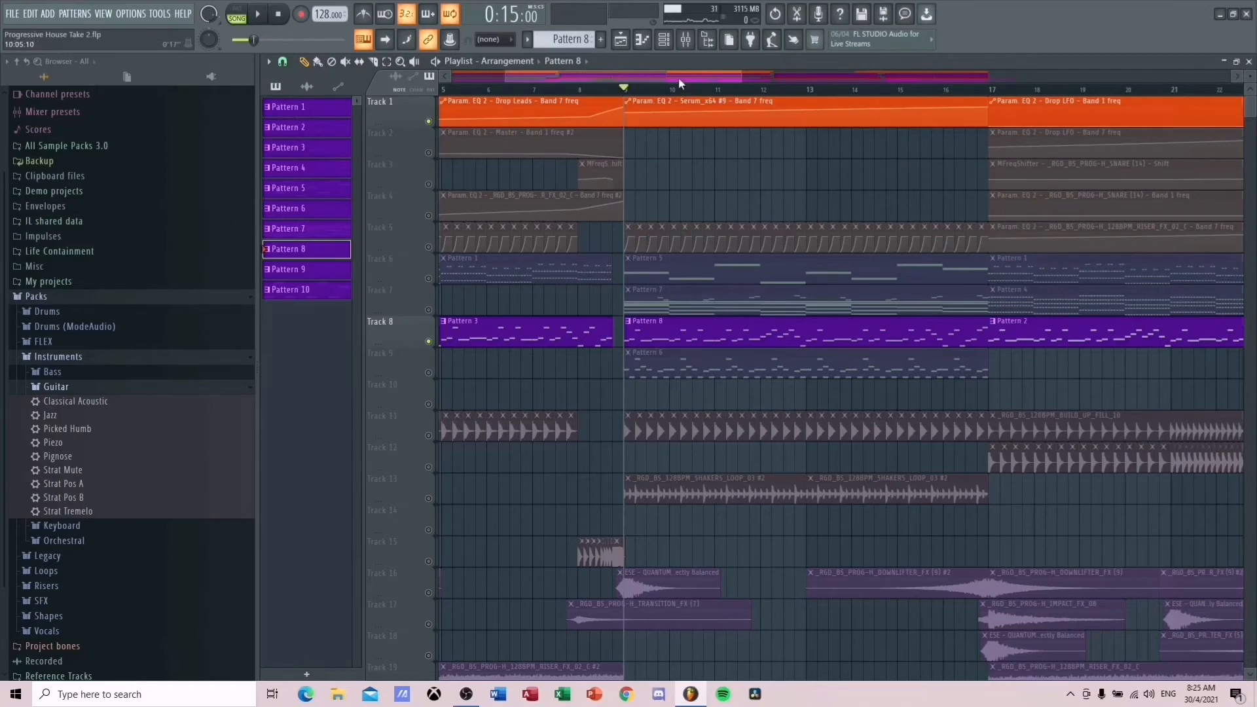
- Bring all playlist tracks back from solo, play the full breakdown from bar 9 and stop
drag(678, 84, 689, 123)
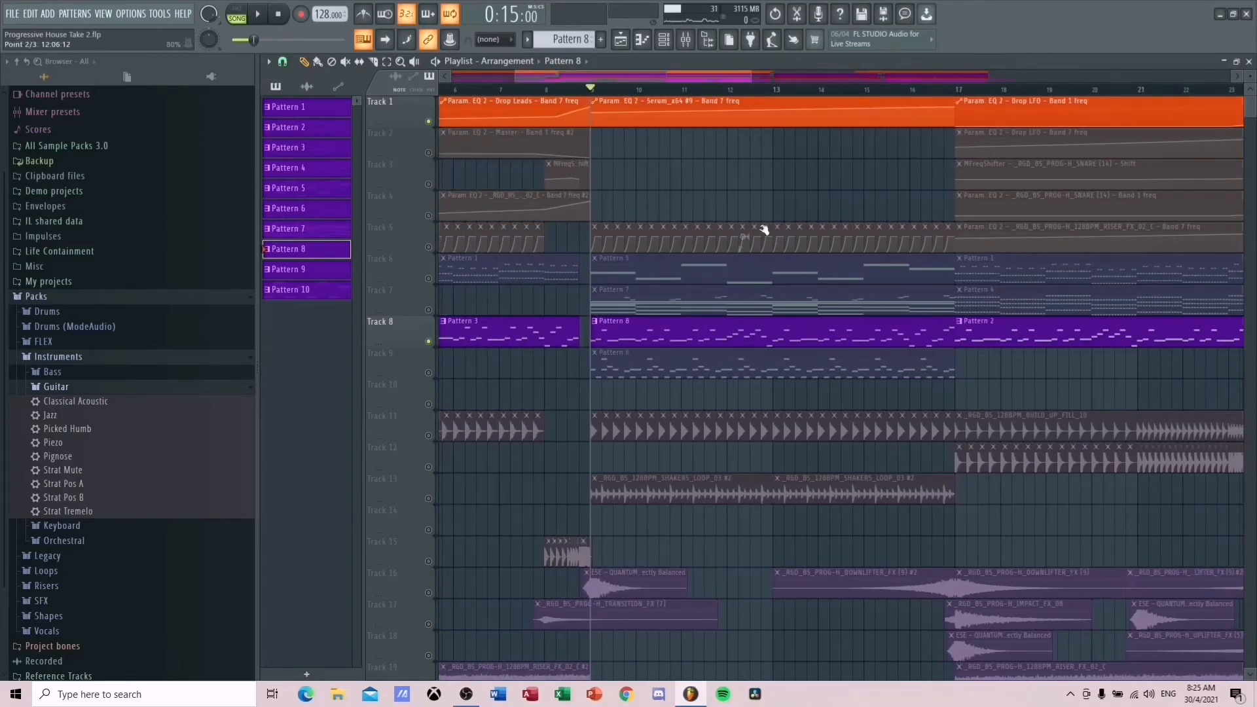
scroll(696, 435, down, 5)
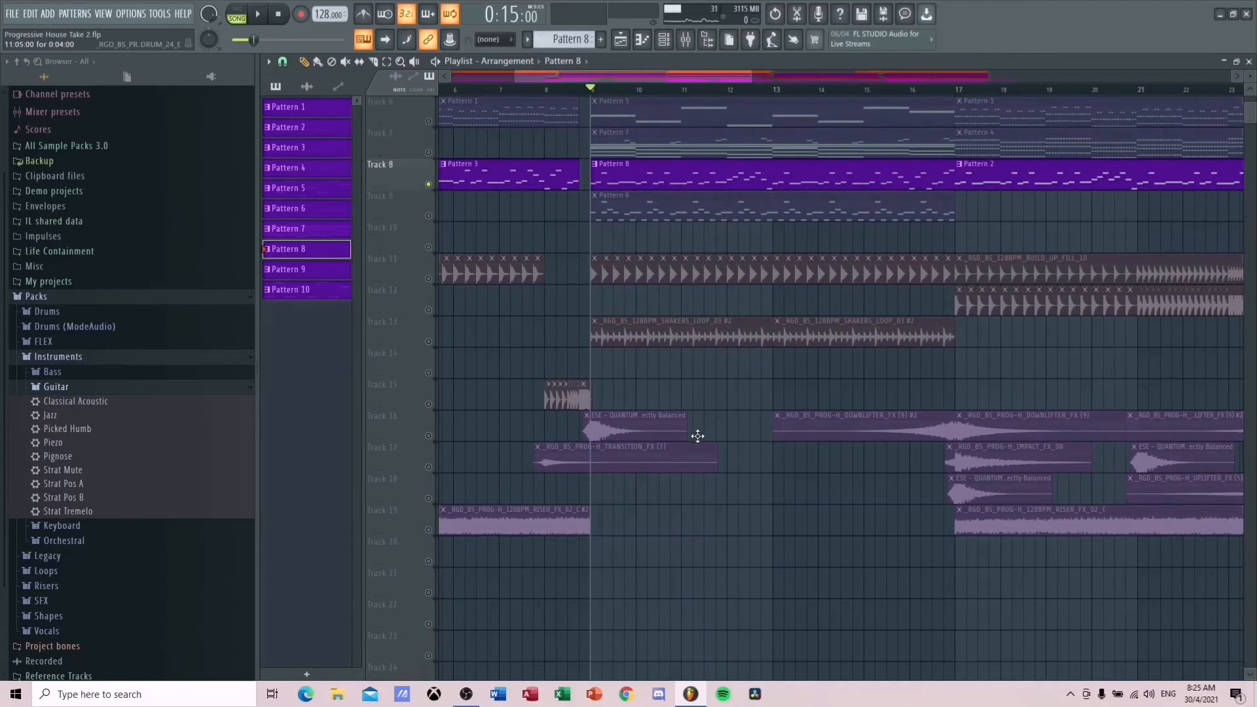
scroll(878, 332, up, 5)
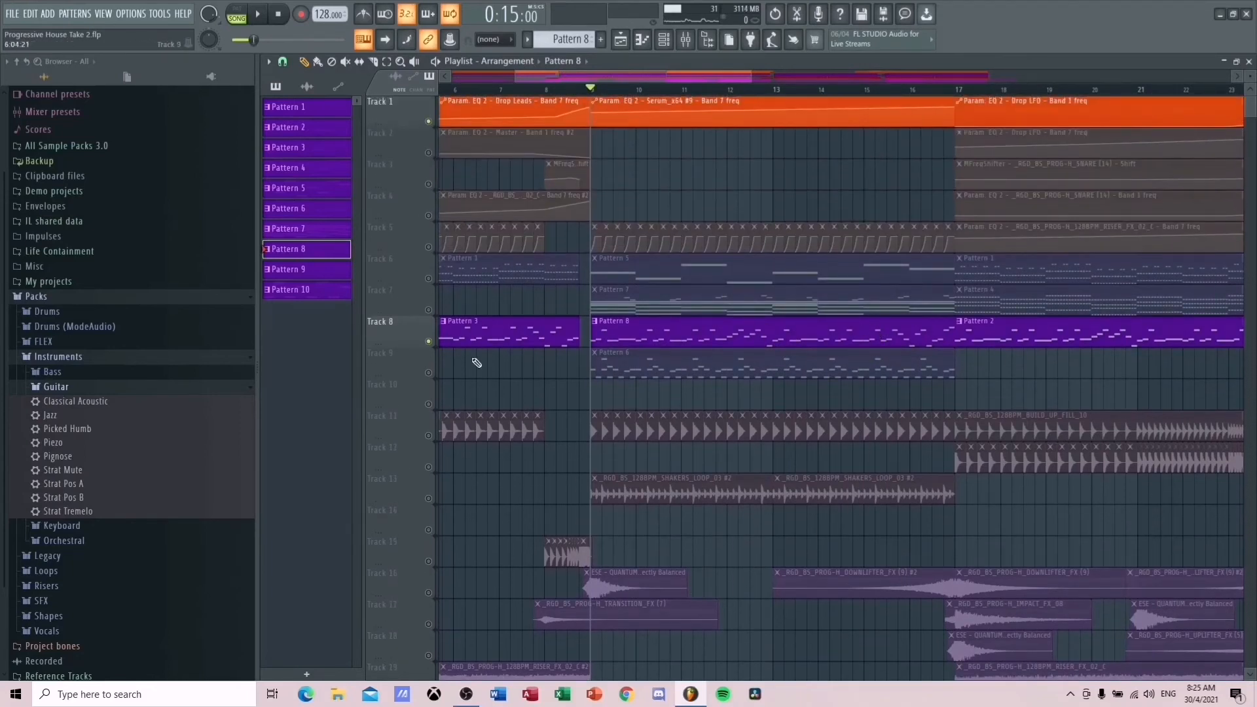
right_click(429, 343)
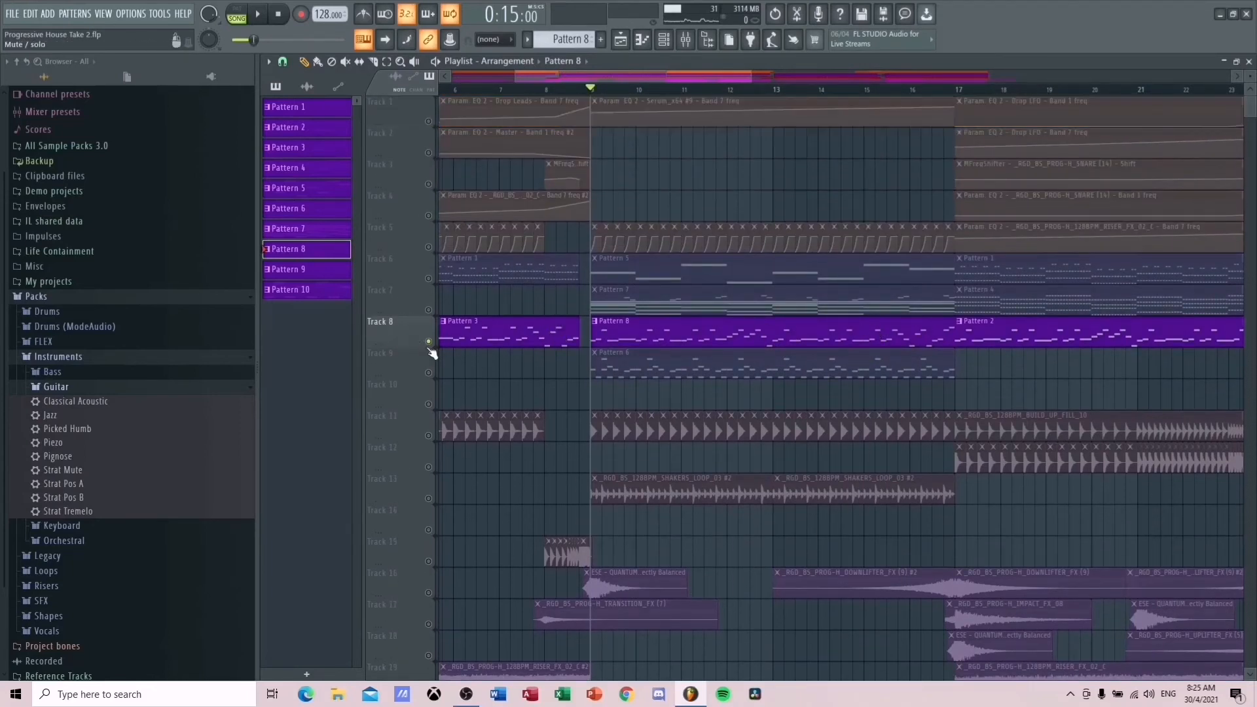
right_click(429, 341)
key(space)
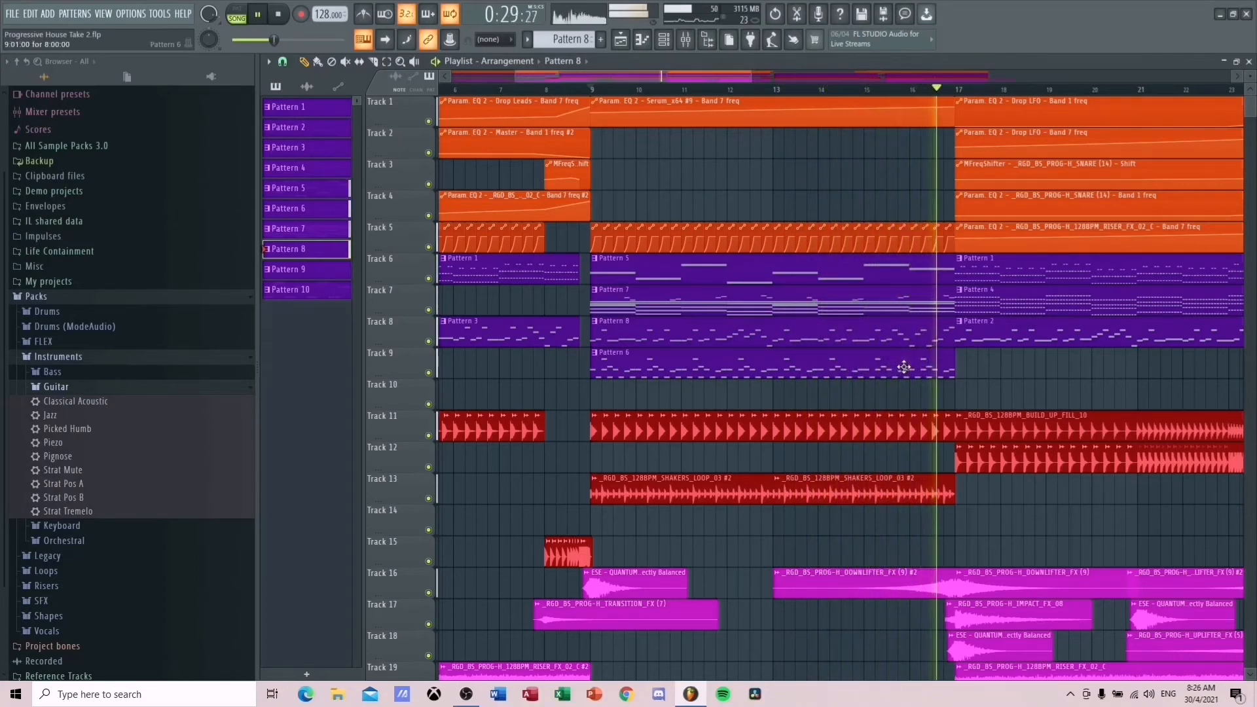
key(space)
- Set the playback position to bar 17 at the start of the buildup and look over its tracks
drag(726, 75, 847, 102)
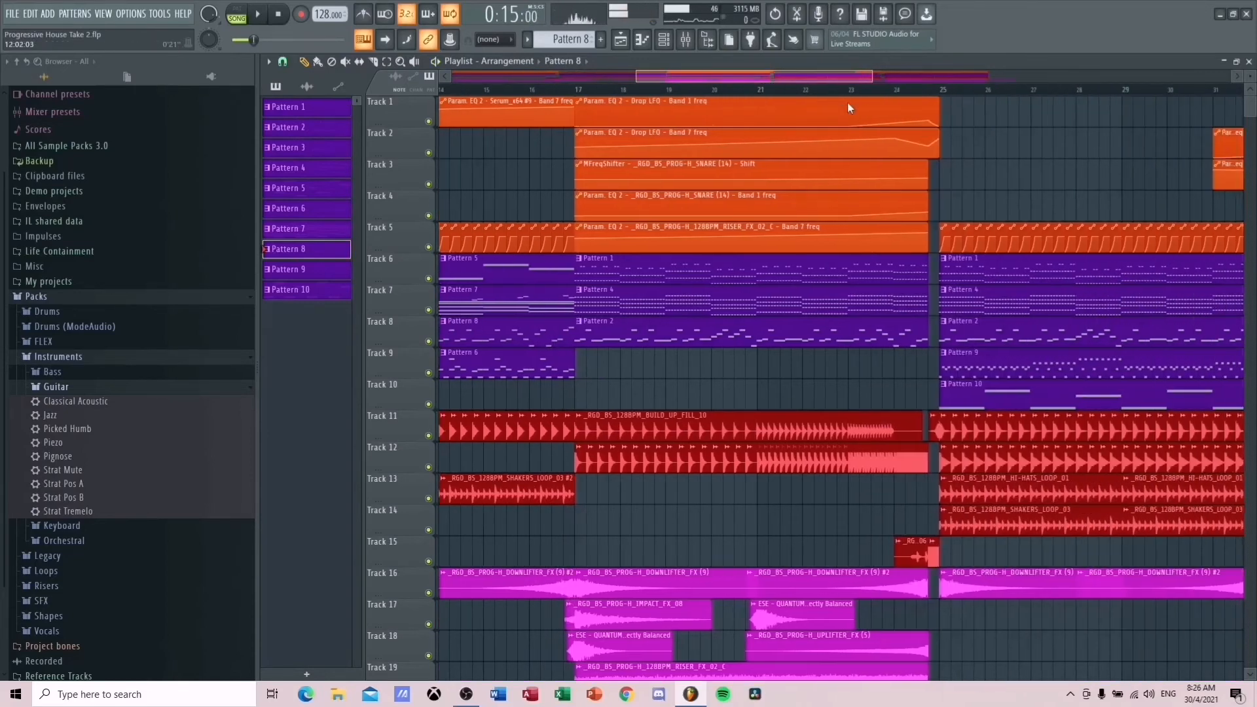
click(547, 91)
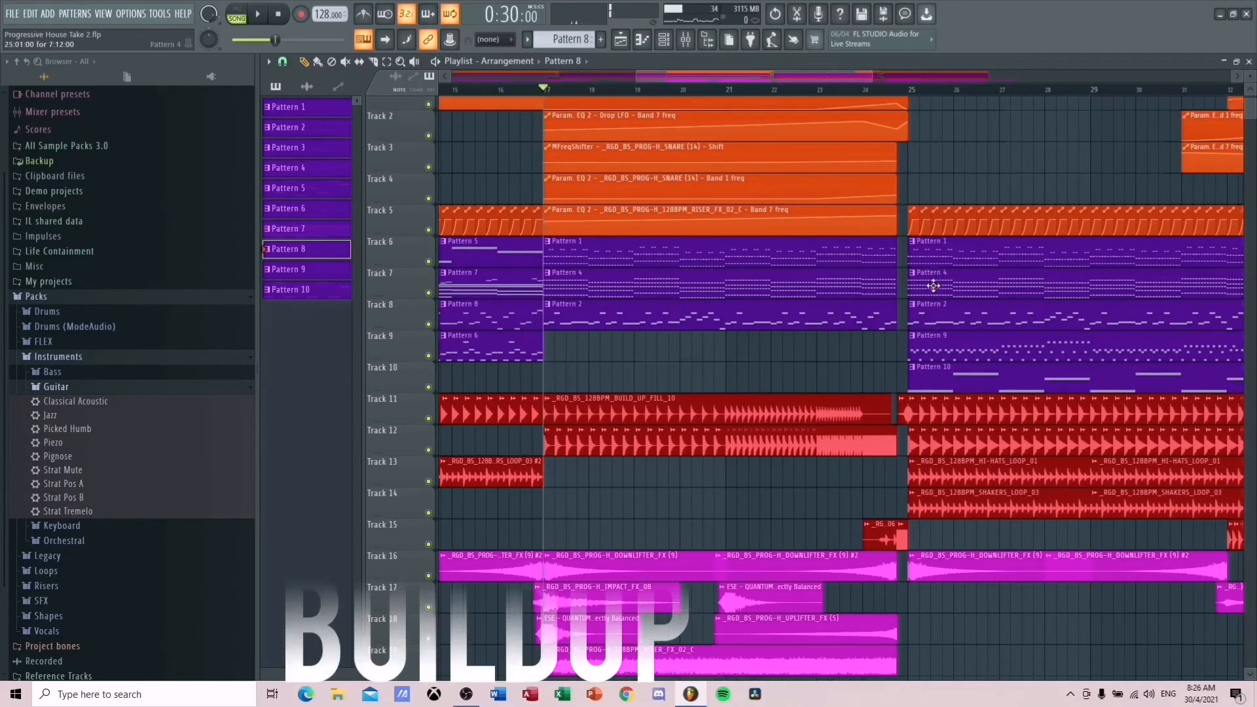
scroll(933, 286, down, 6)
scroll(933, 286, up, 6)
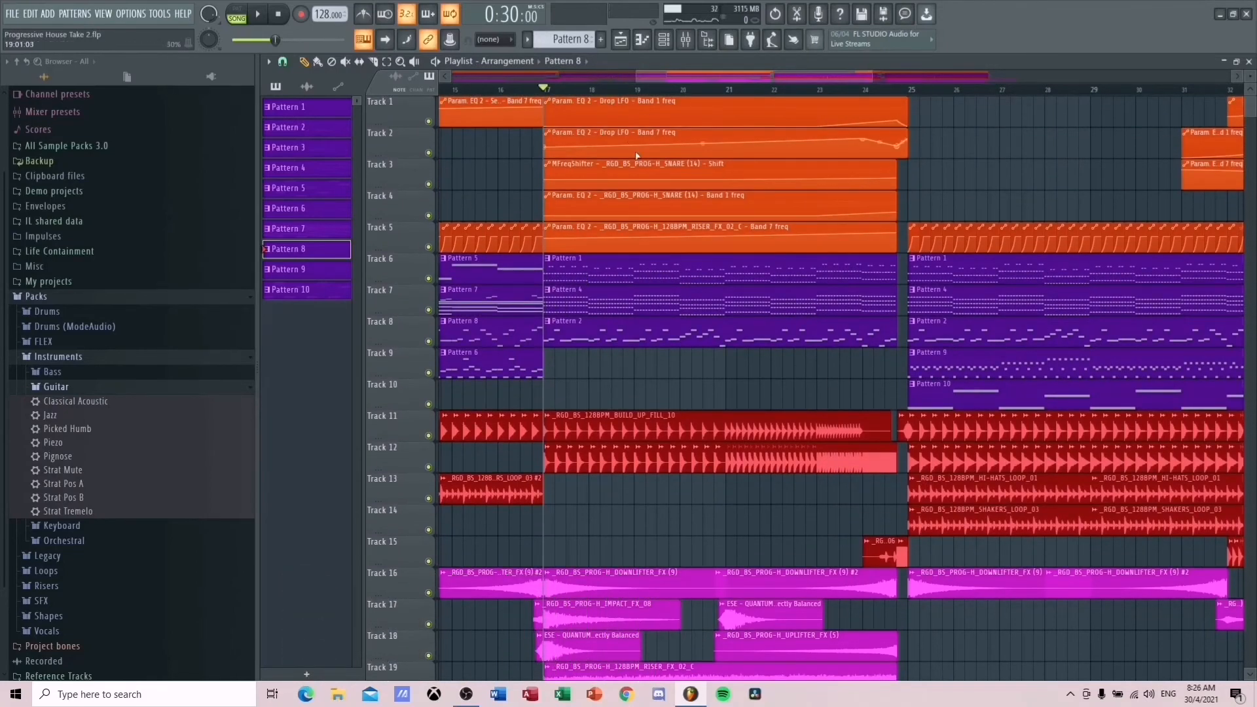
- Review the buildup's automation clips for the Drop LFO EQ, the snare frequency shifter and EQ, and the riser EQ
click(642, 97)
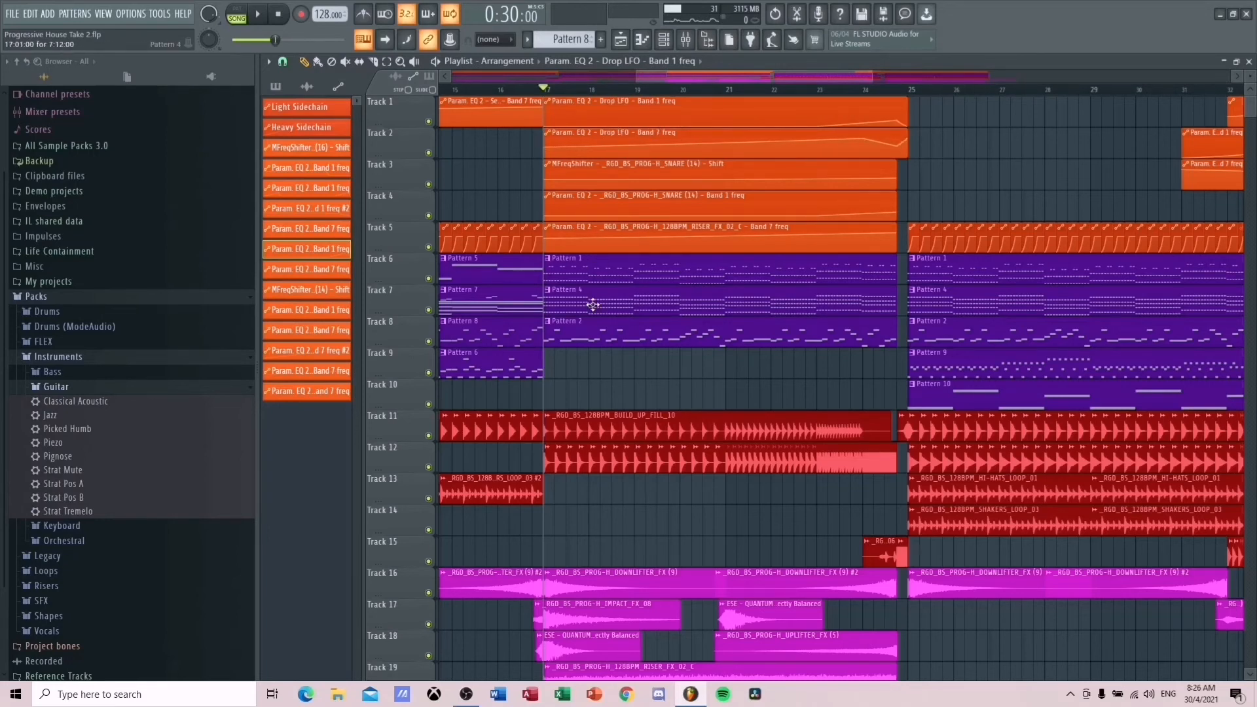
click(614, 168)
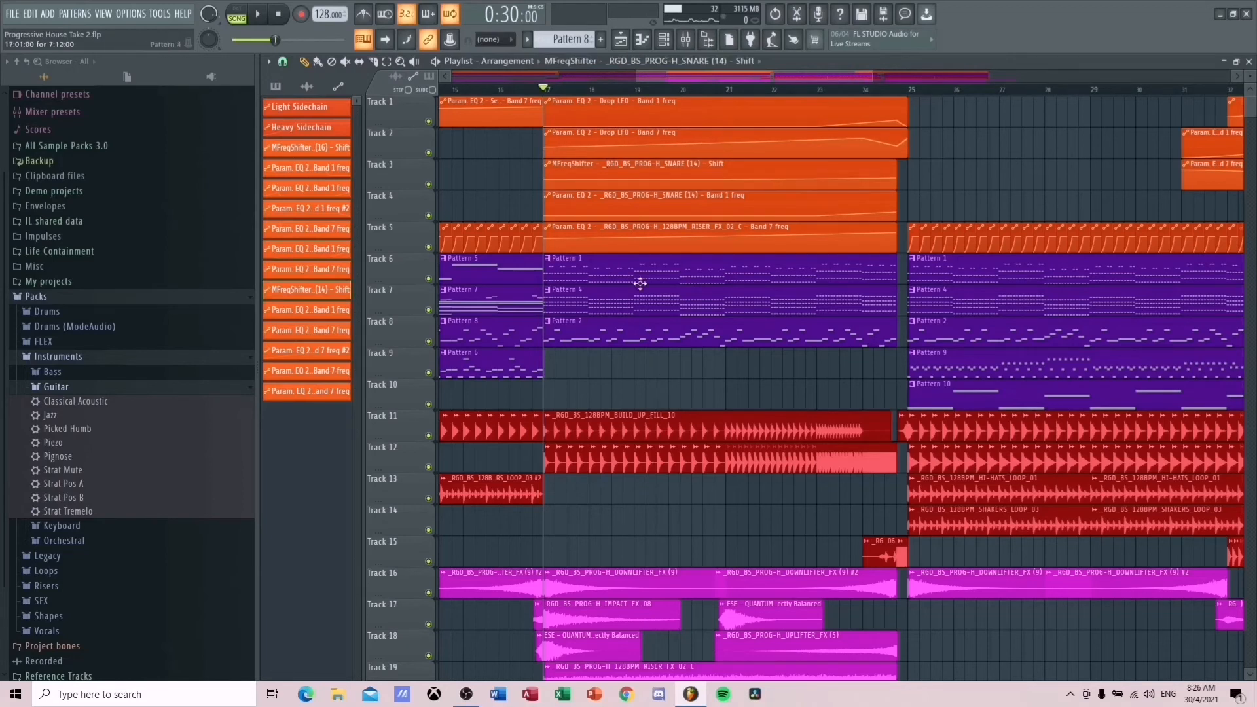
click(626, 203)
click(623, 227)
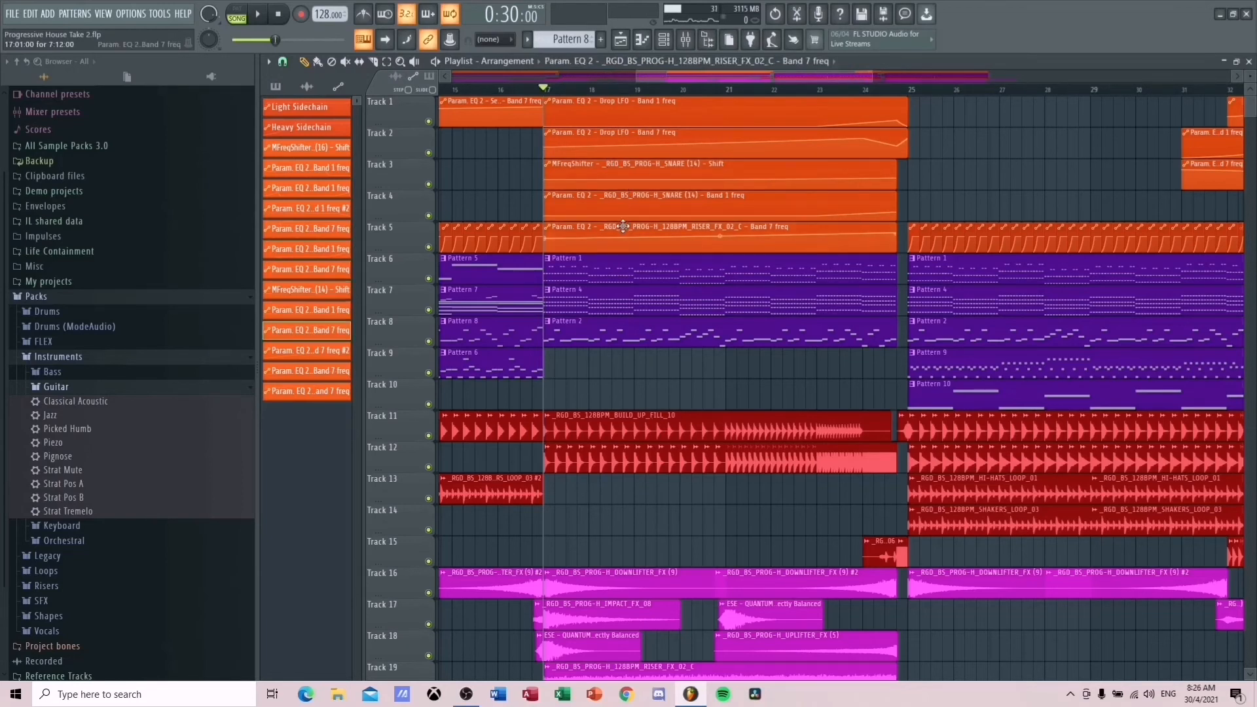
click(663, 162)
click(727, 206)
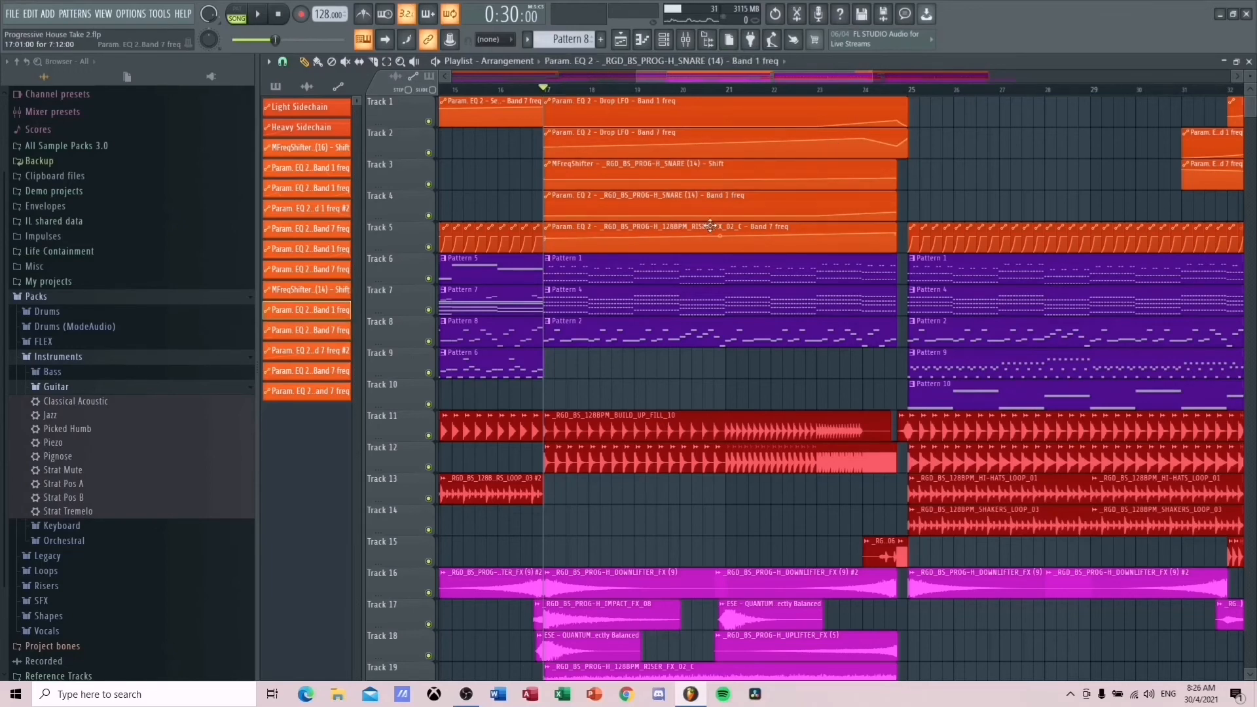
click(710, 226)
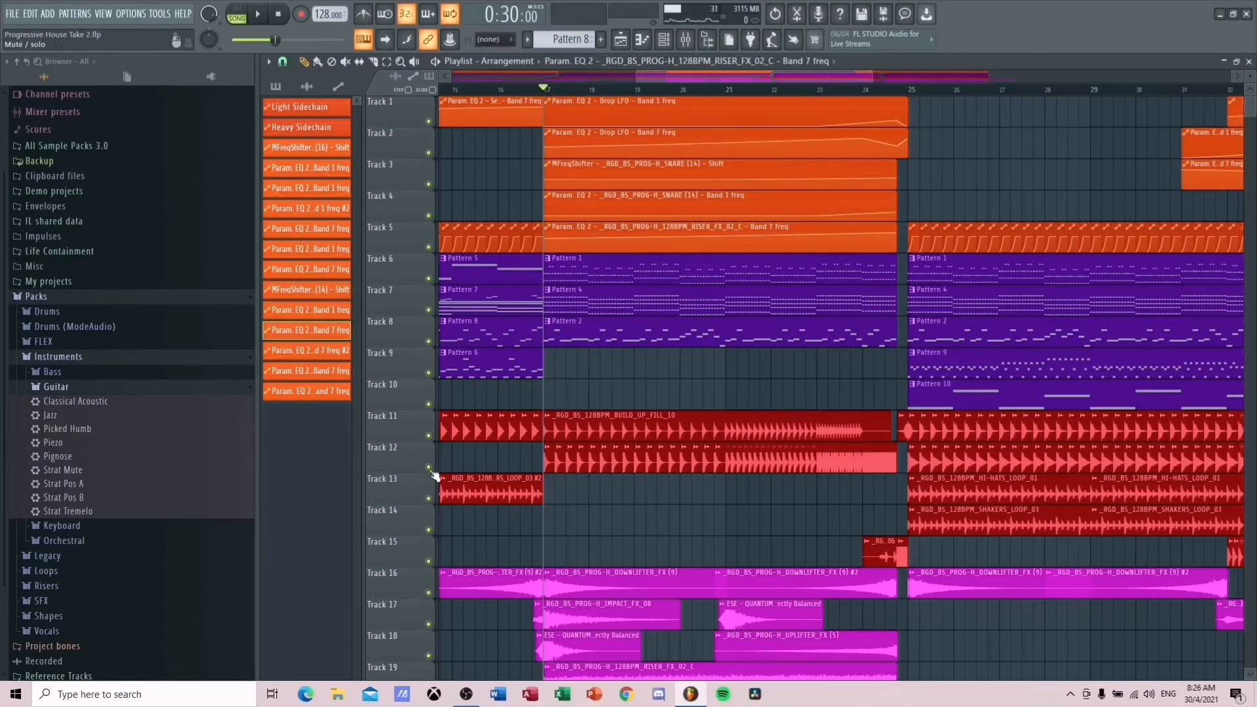
- Isolate Tracks 3 and 12, select bars 17 to 25 and open the SNARE (14) sample's effects in the mixer
drag(544, 89, 909, 94)
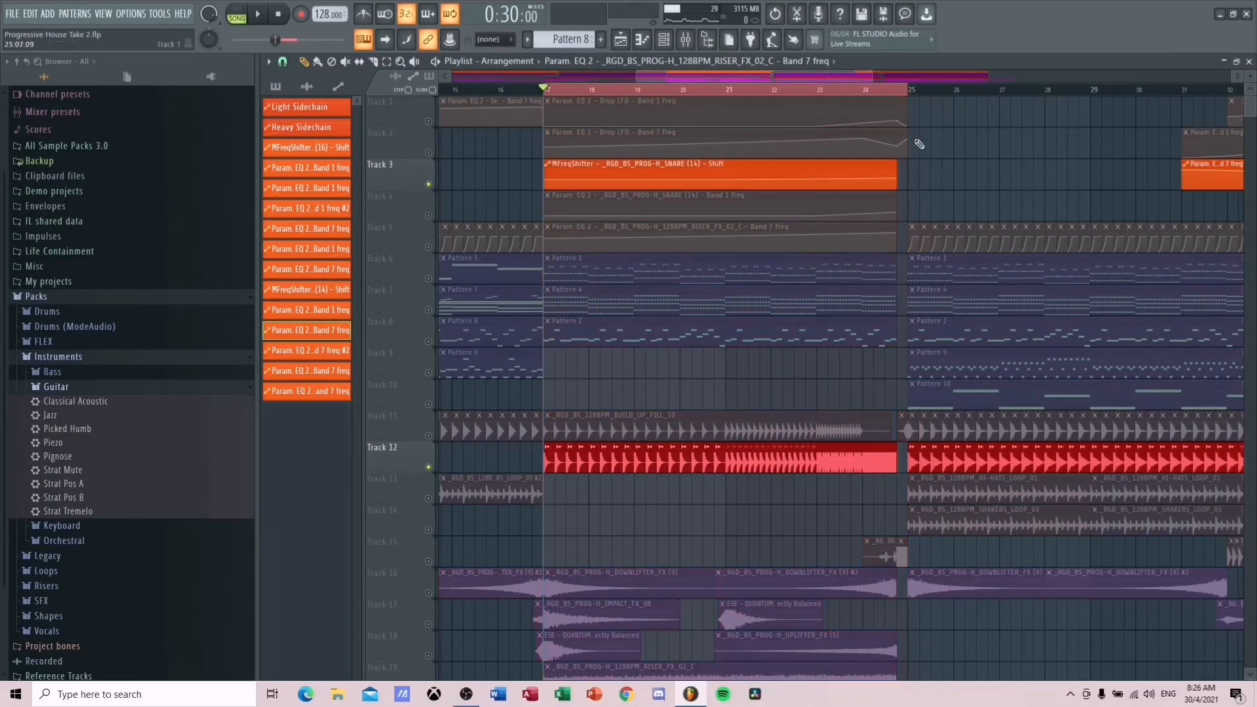
double_click(739, 467)
click(663, 156)
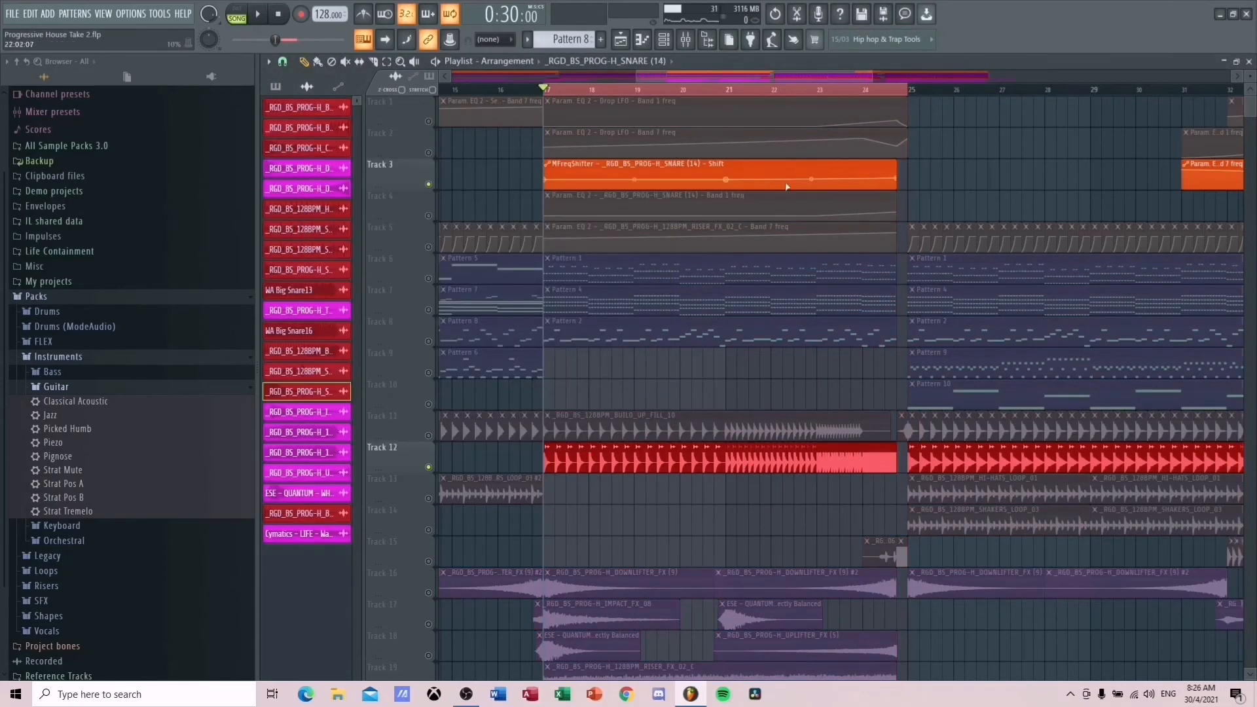
click(685, 39)
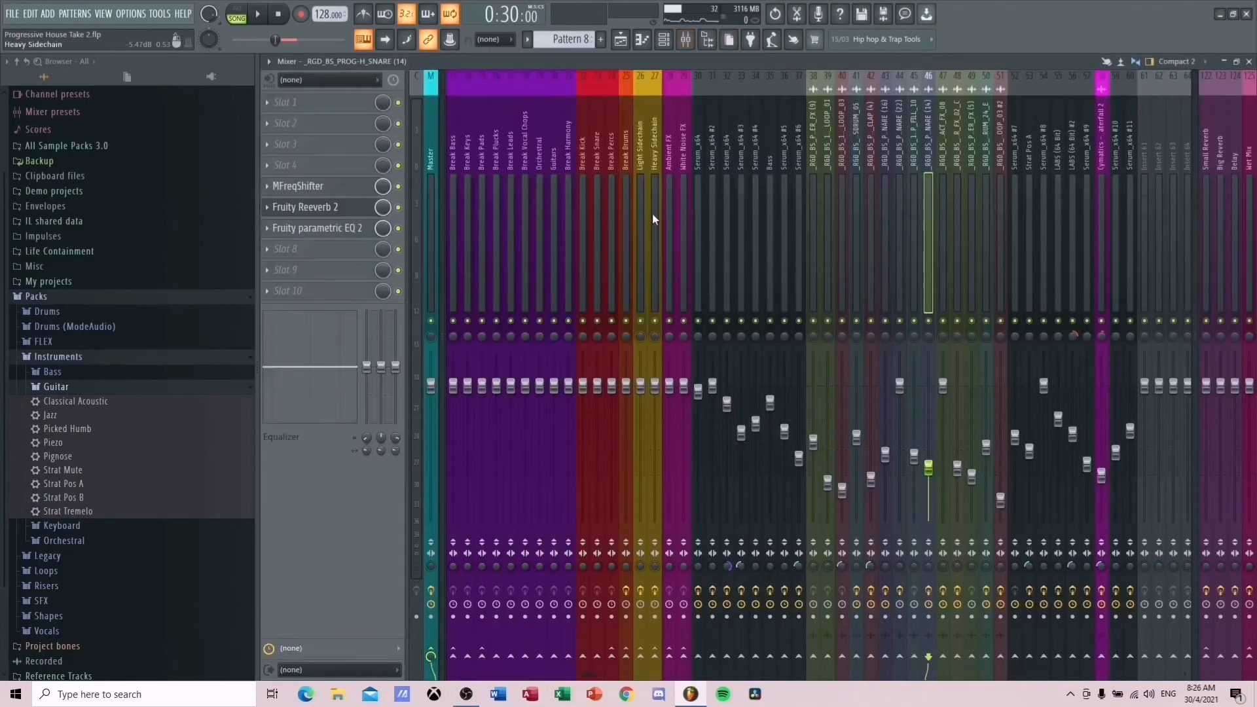
- Open MFreqShifter on the SNARE (14) channel and play the buildup from bar 17 to watch its shift automation
click(347, 187)
key(space)
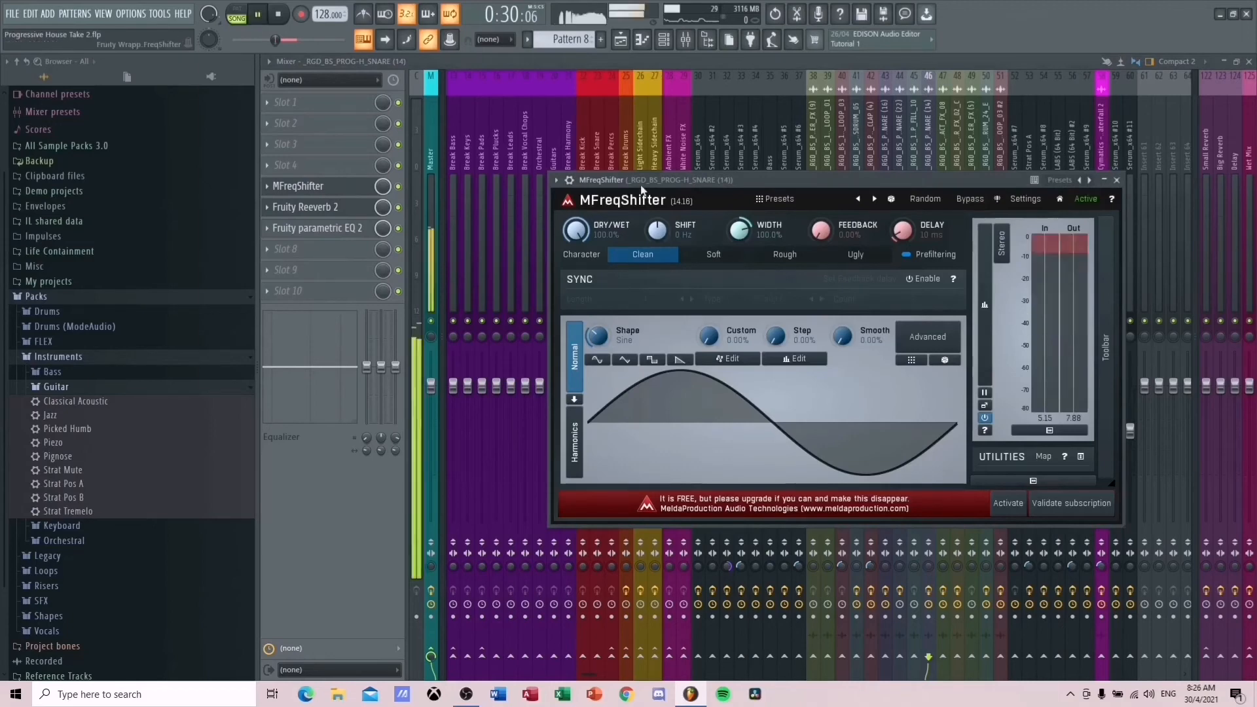
key(F5)
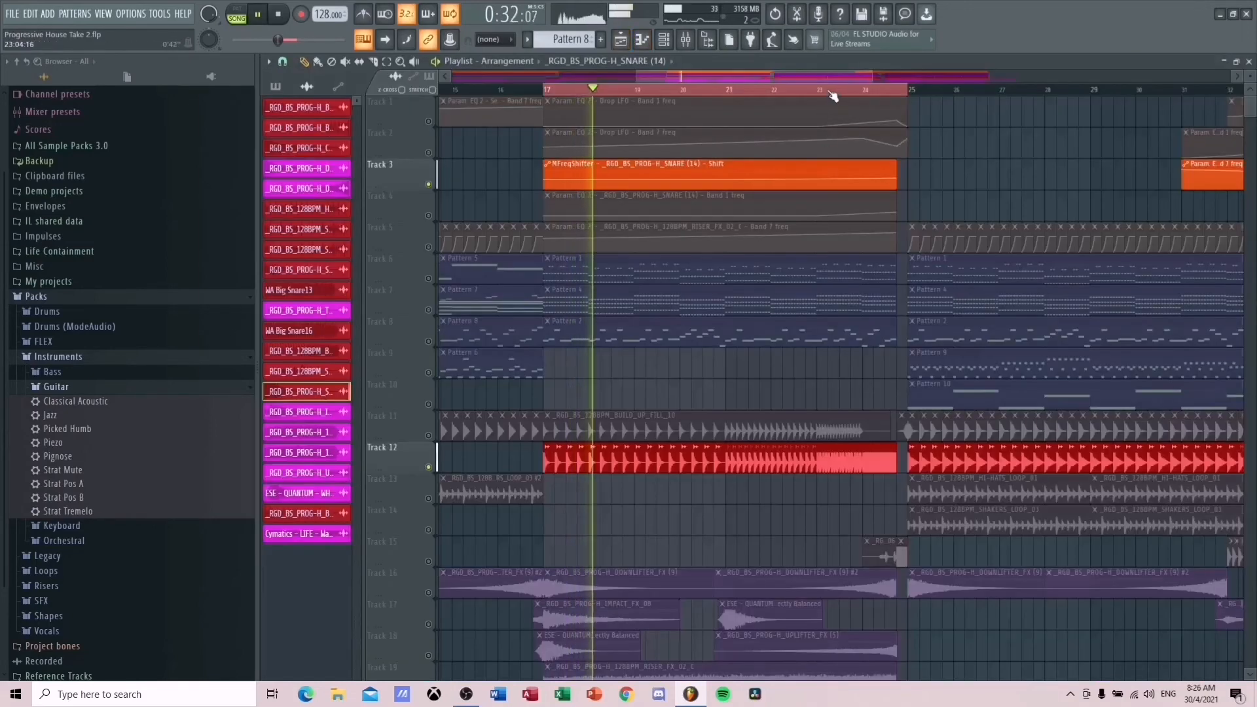
- Move playback to just before bar 24, audition the snare with MFreqShifter open, and return to the playlist
click(823, 89)
drag(828, 95, 863, 95)
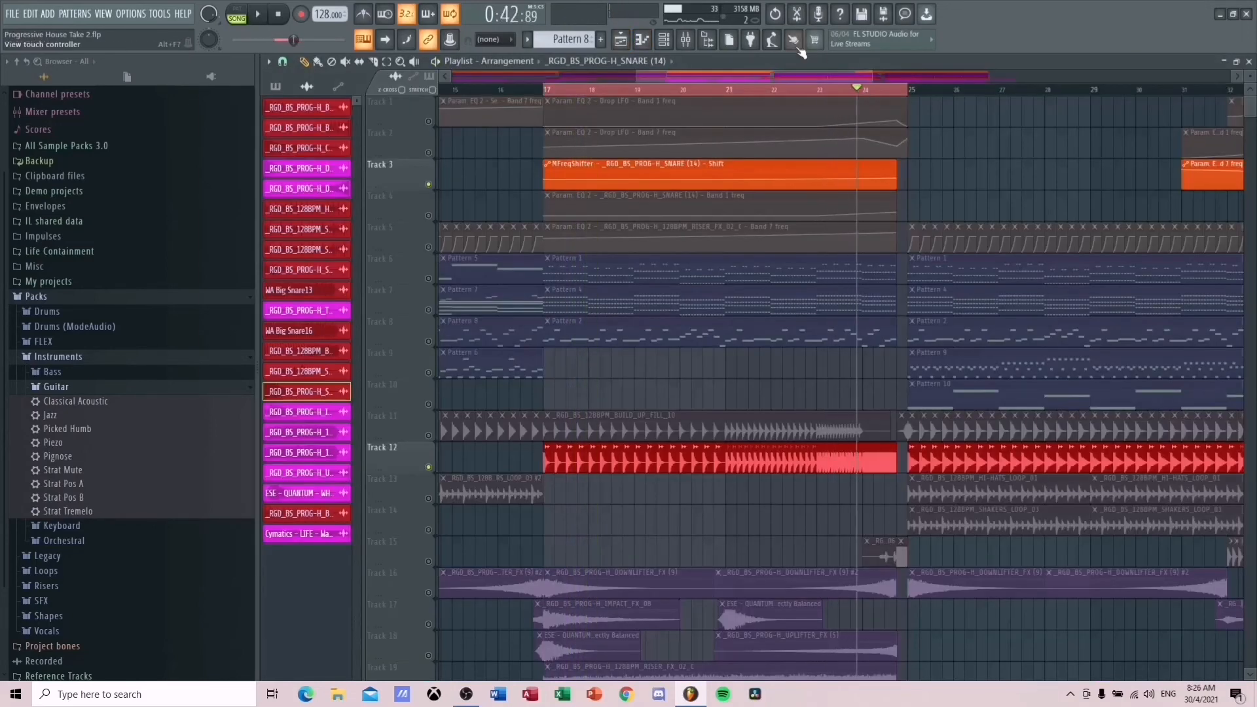
click(686, 40)
click(289, 188)
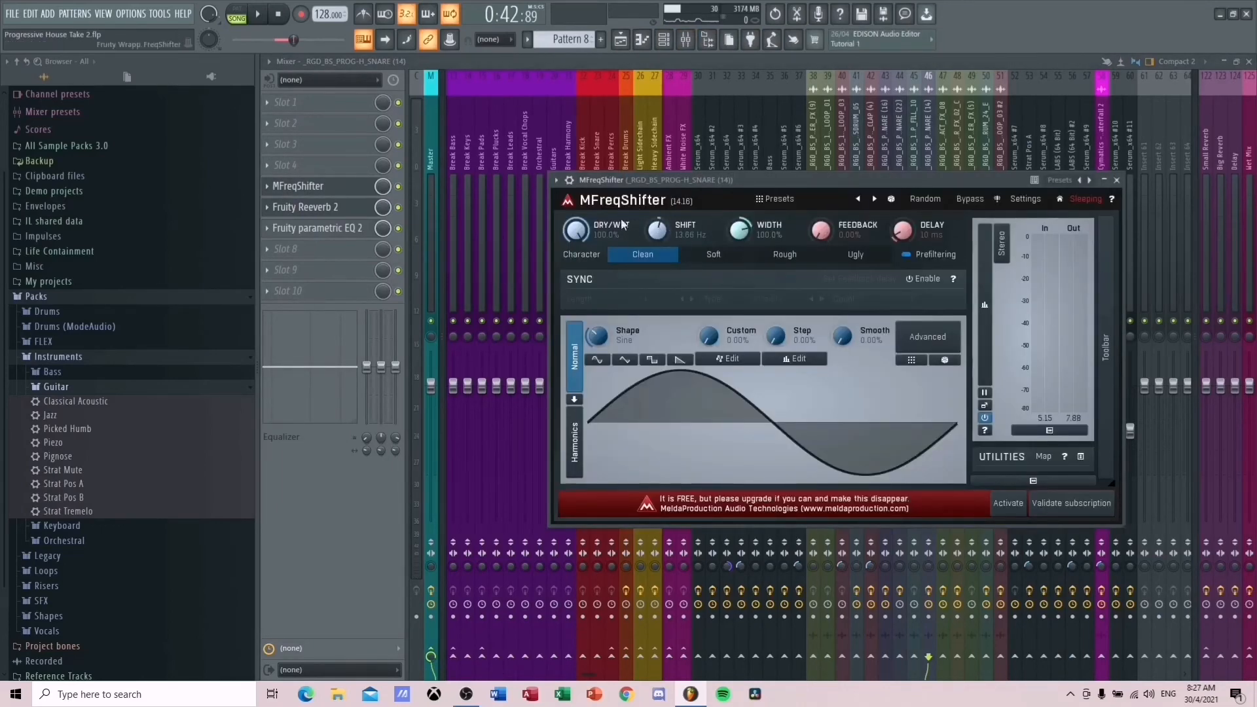
key(space)
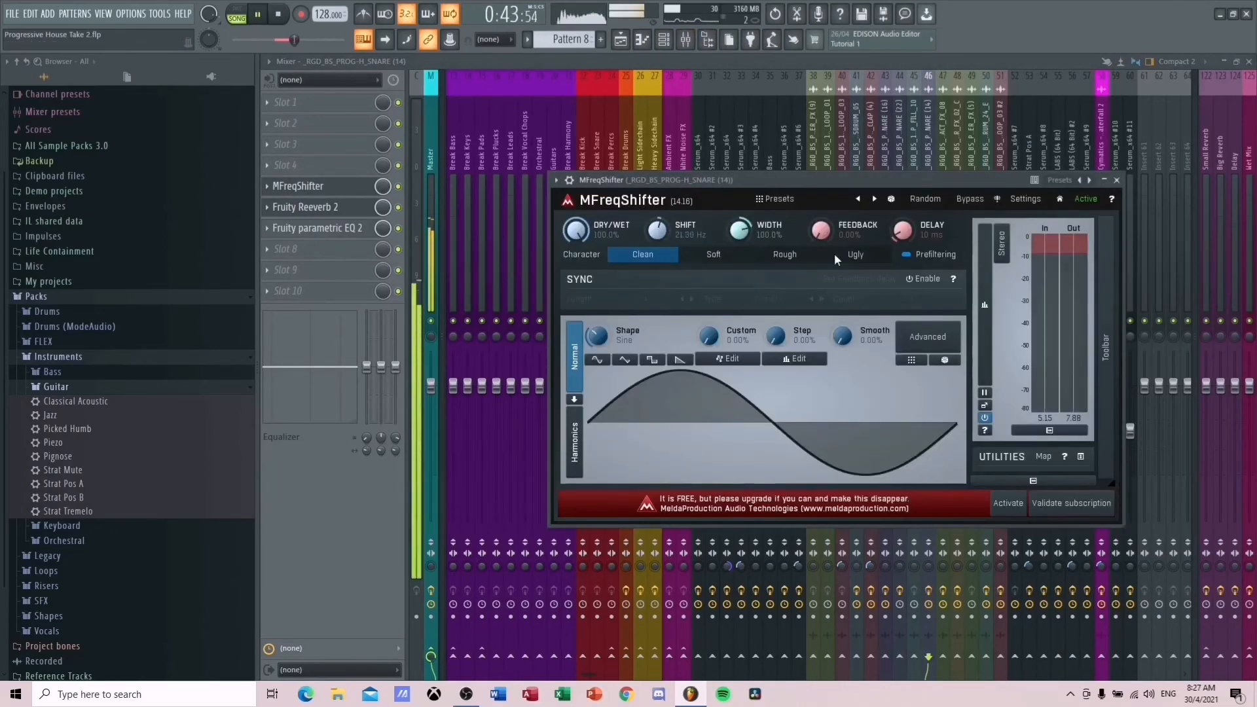
key(space)
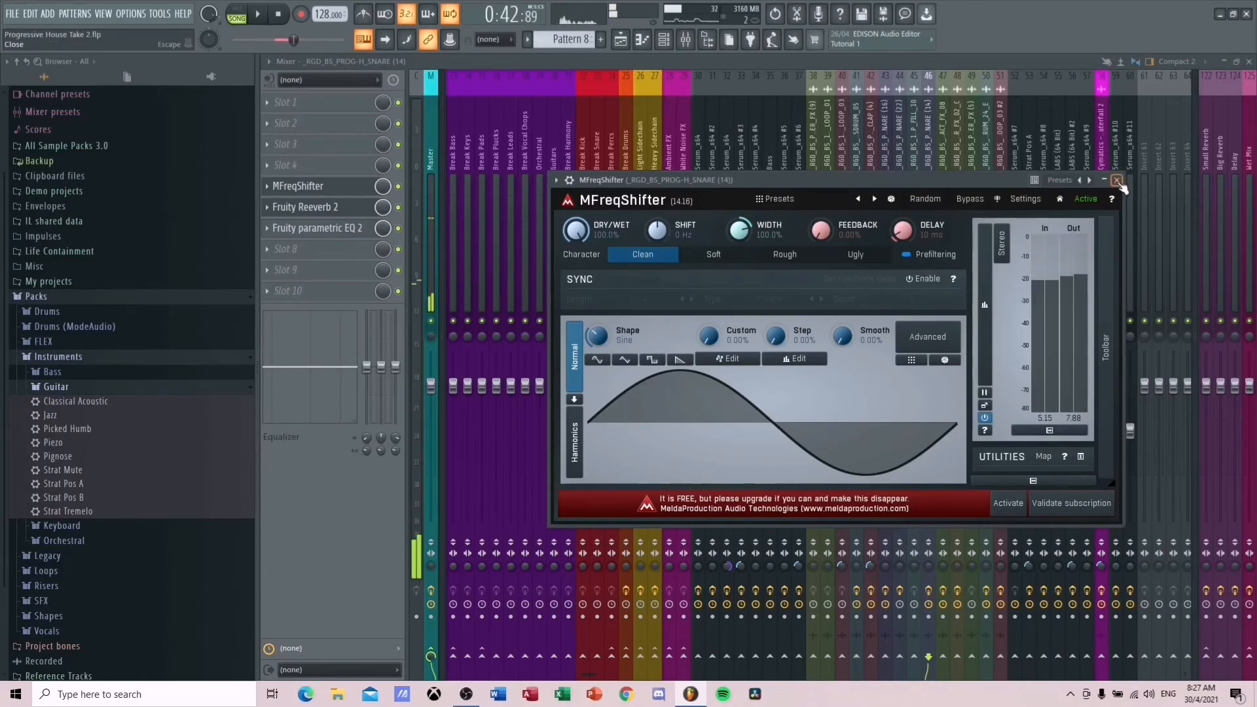
click(1117, 181)
click(620, 40)
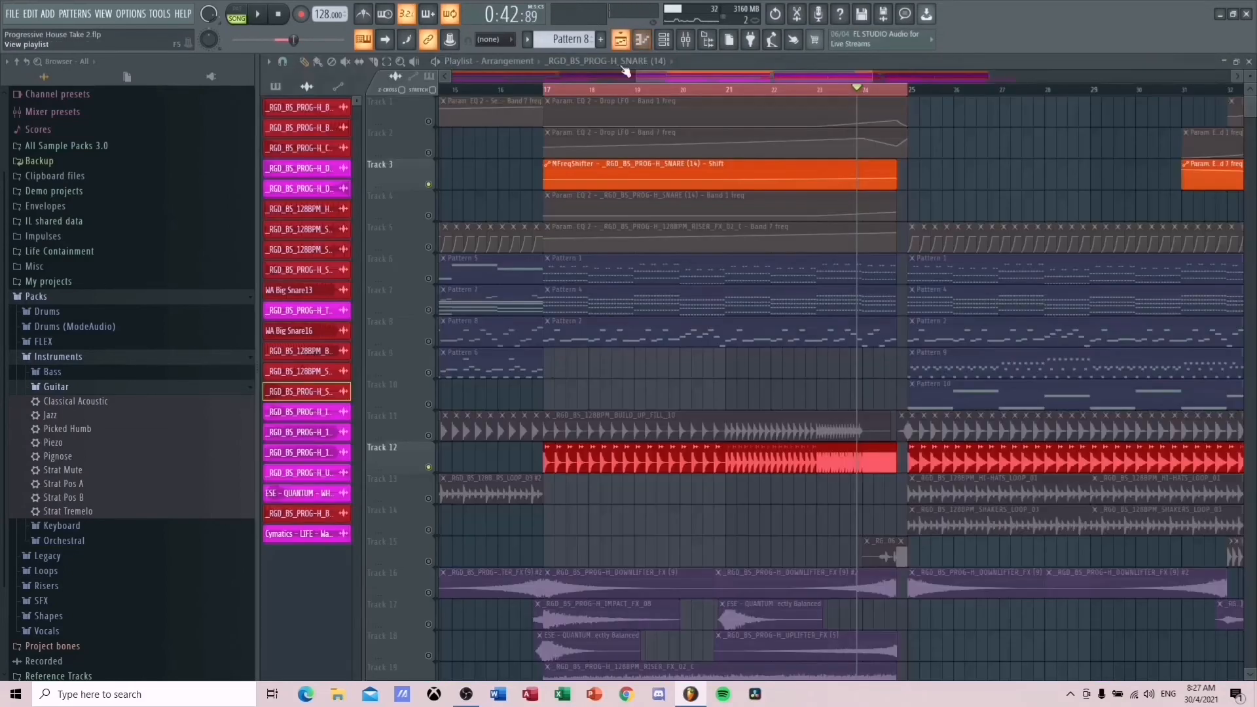
- Bring the muted tracks back, then isolate Tracks 1 to 8 with the automation clips and melodic patterns
click(428, 436)
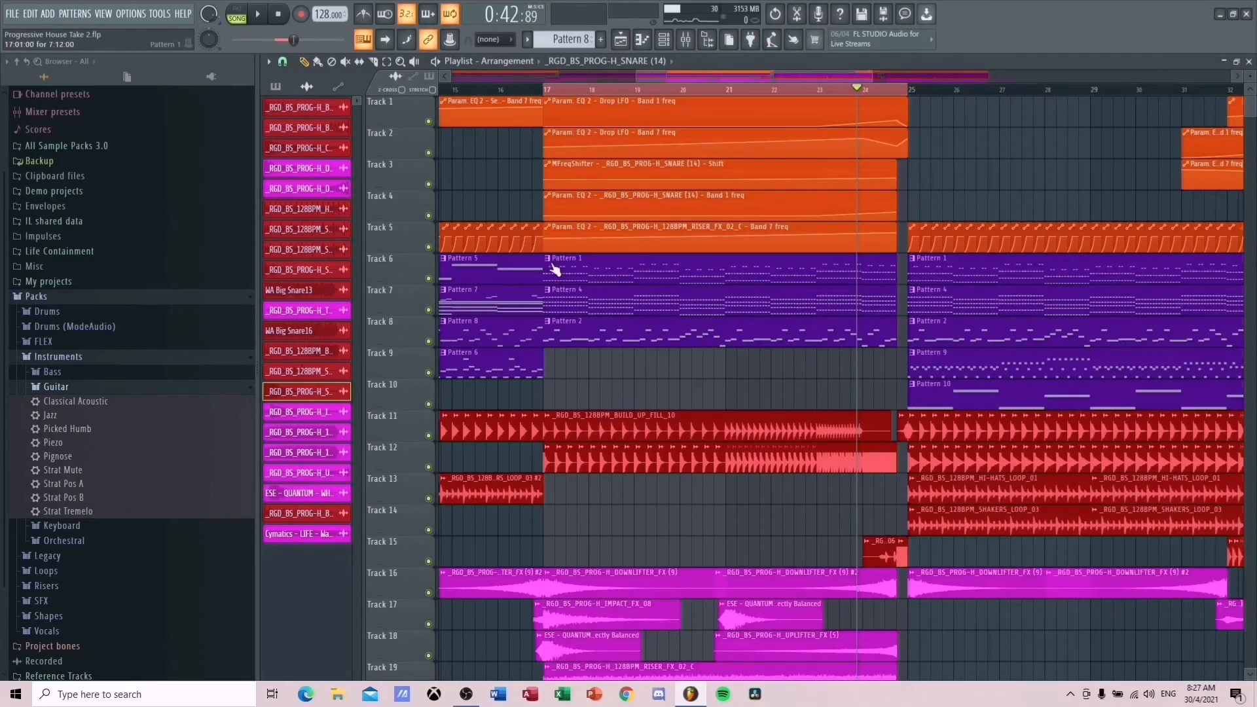
right_click(428, 341)
click(428, 309)
click(428, 278)
click(428, 248)
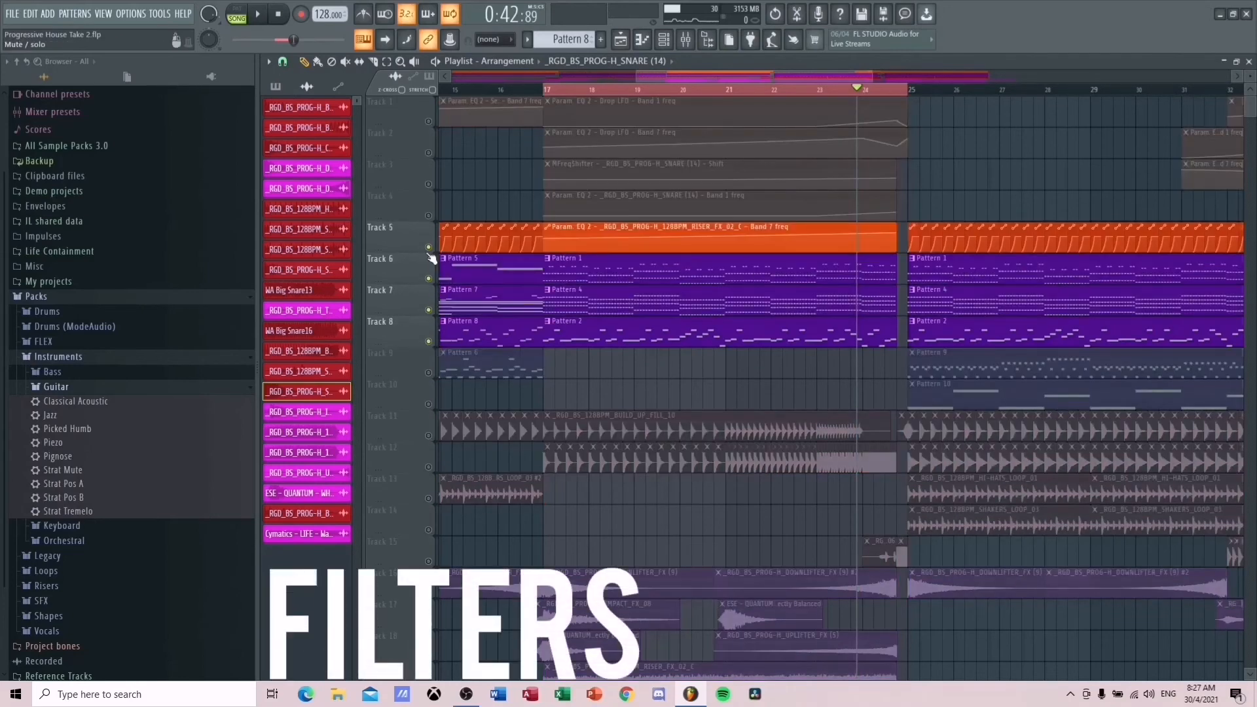
click(428, 215)
click(428, 183)
click(428, 153)
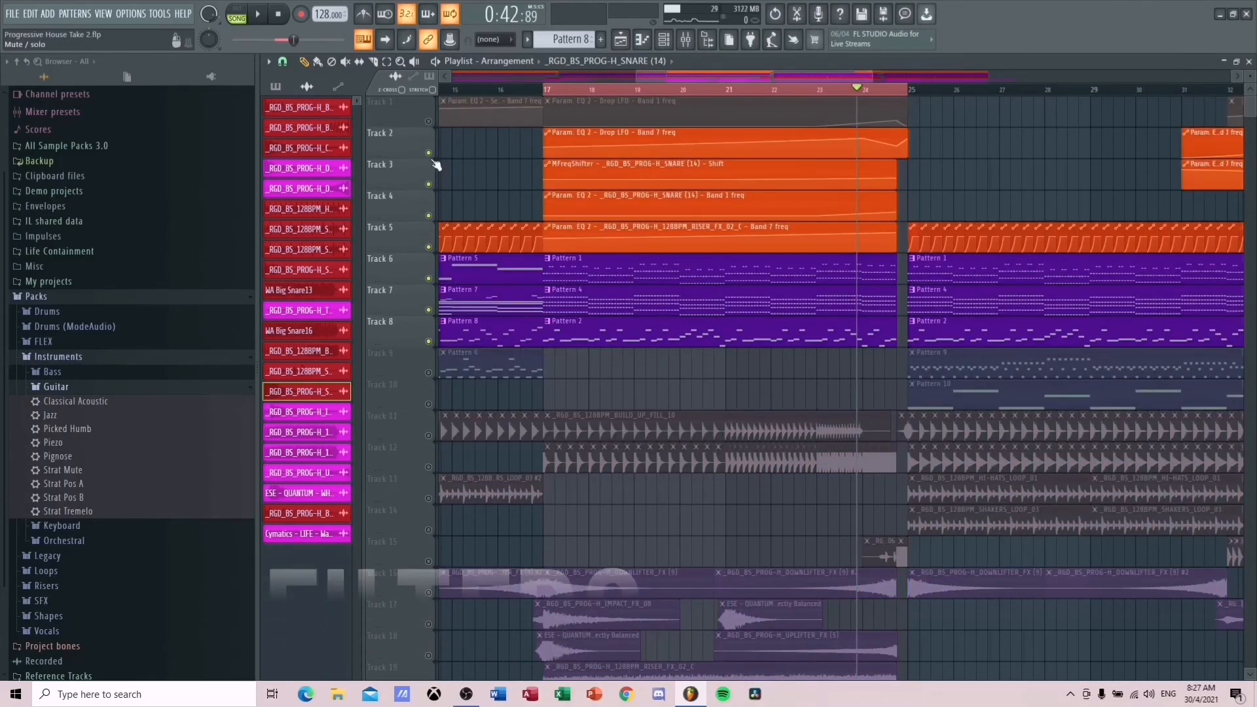
click(428, 121)
- Play the isolated buildup layers from bar 17 to hear the Drop LFO filter automation, then stop
click(549, 90)
key(space)
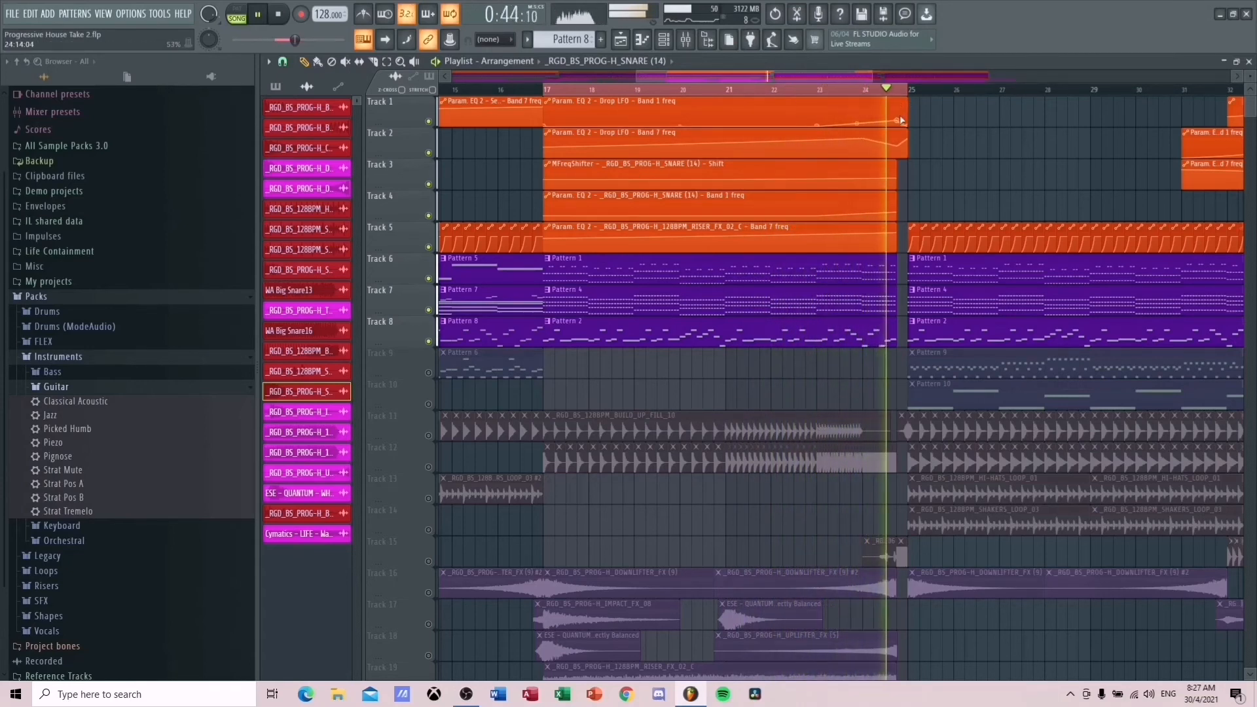
key(space)
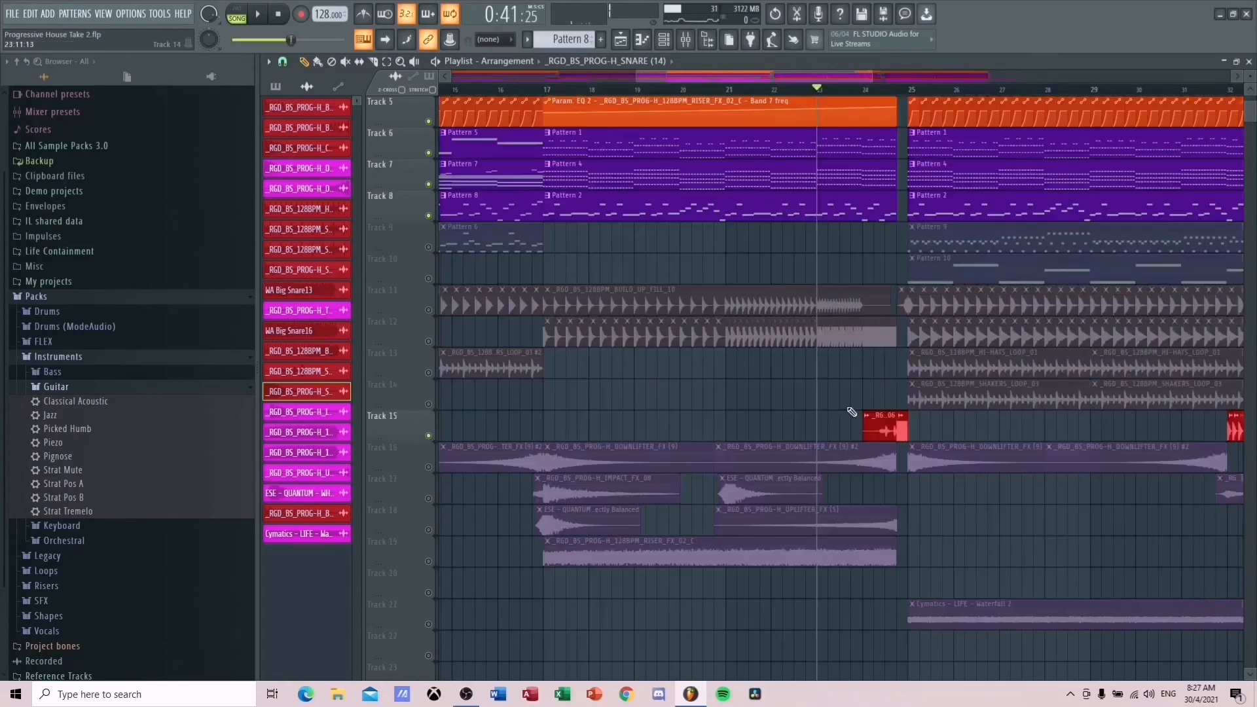
- Inspect the WA Big Snare16 fill on Track 15 and audition the buildup's ending from bar 23
scroll(870, 262, right, 1)
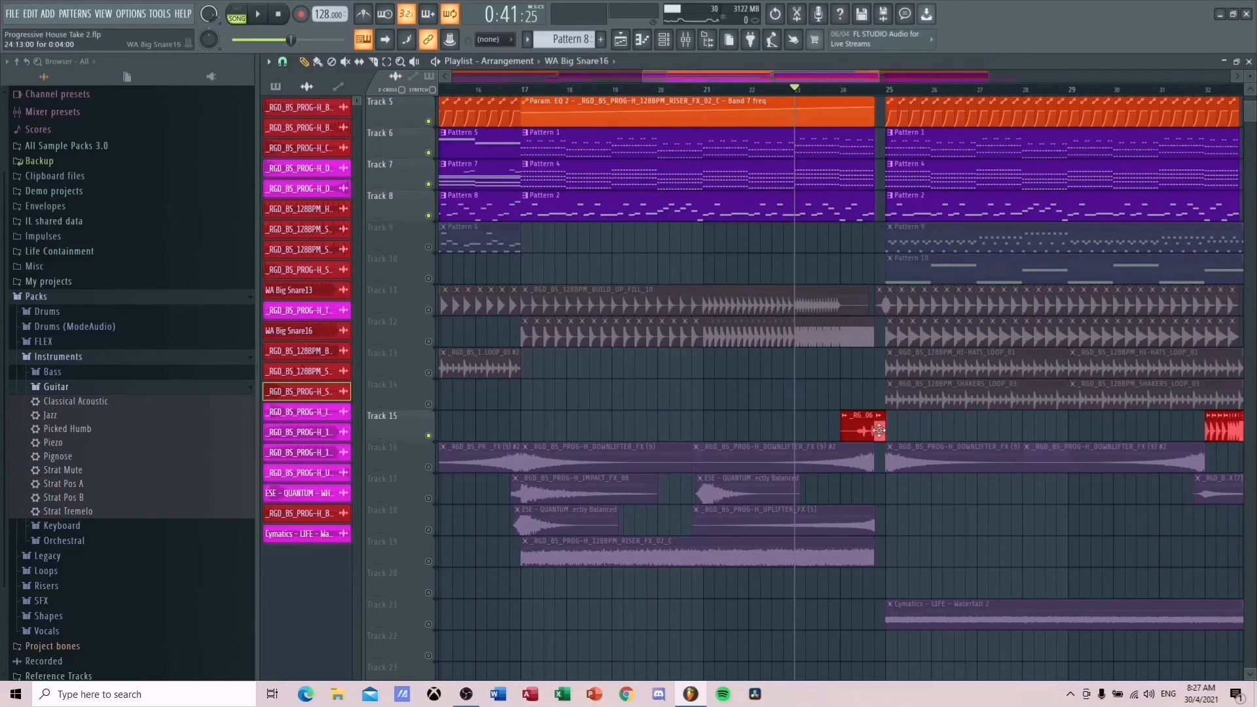
double_click(879, 430)
click(749, 242)
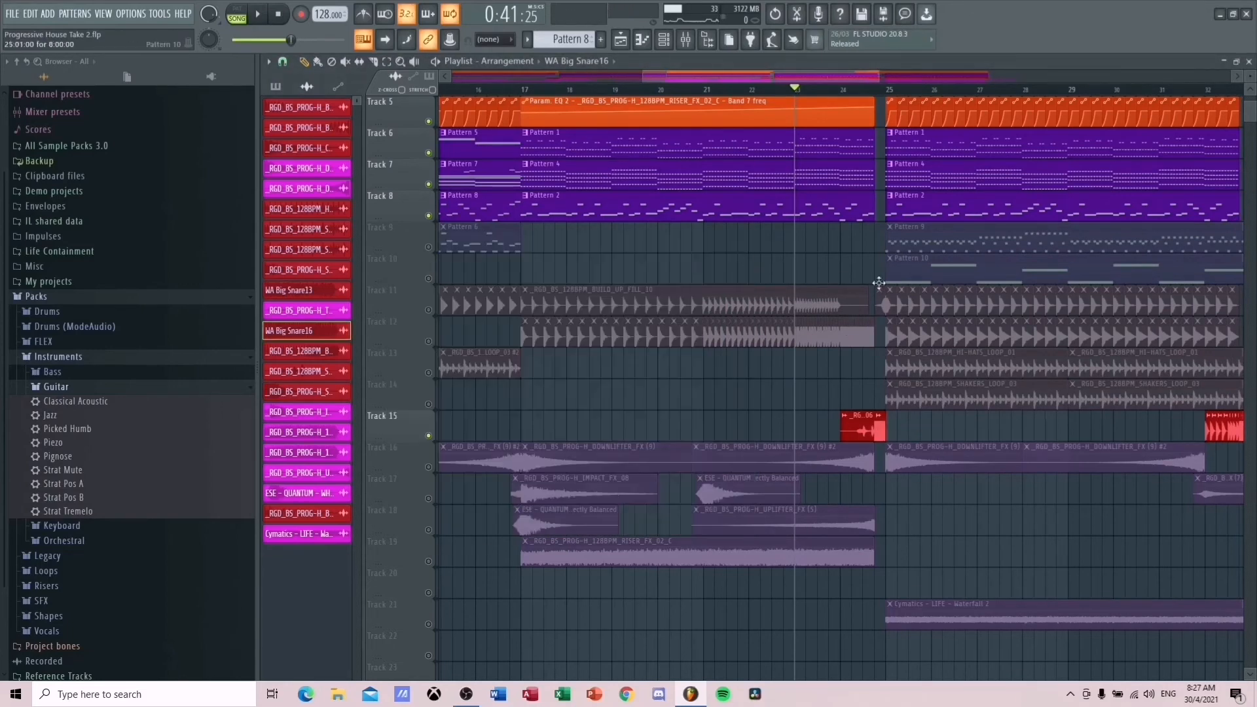
key(space)
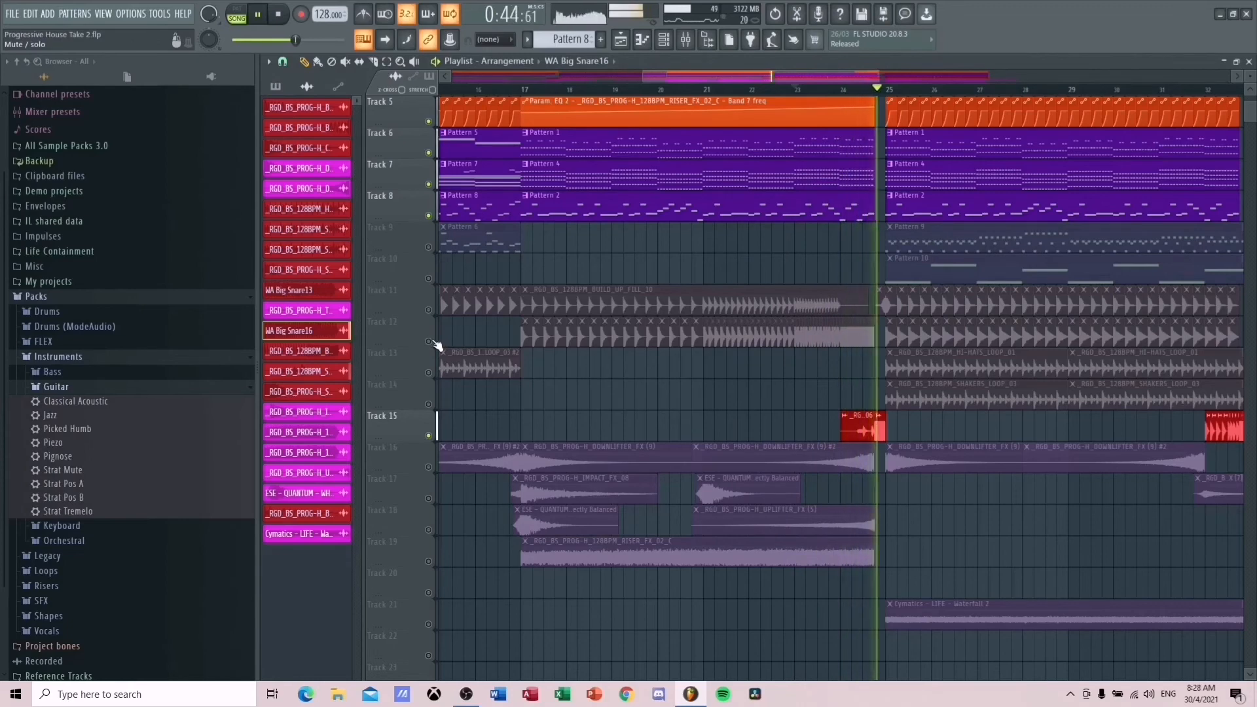
key(space)
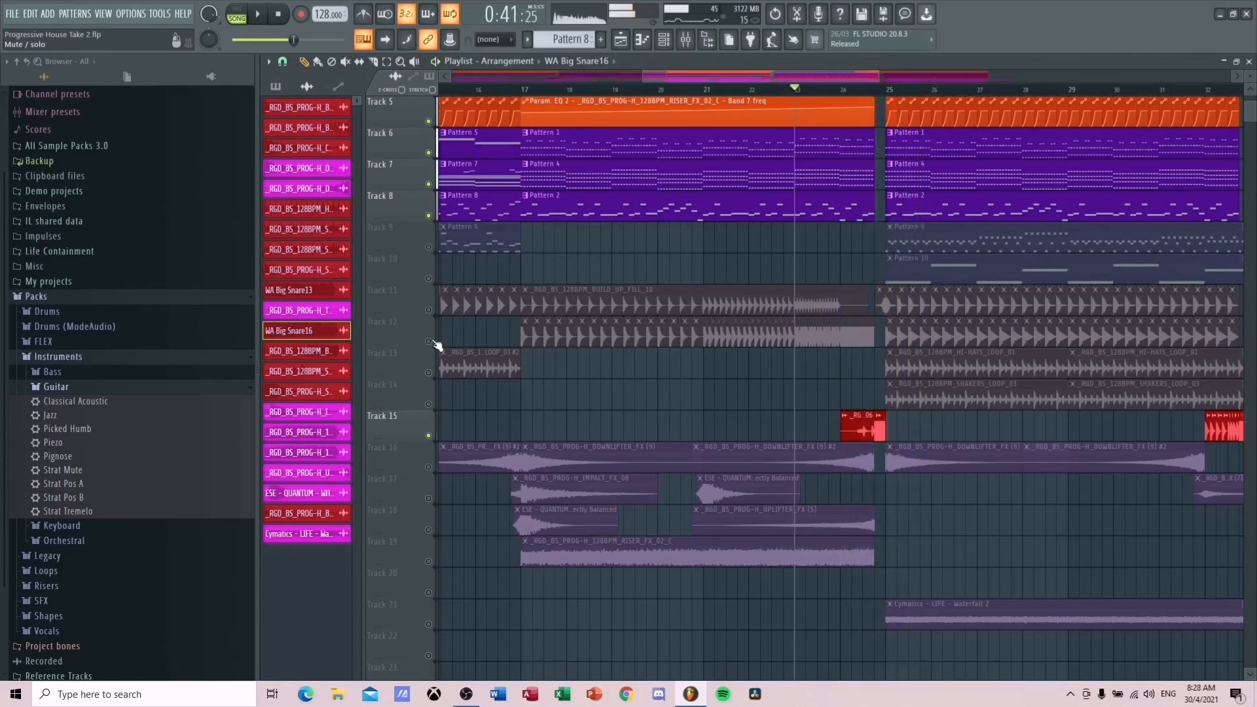
- Bring all playlist tracks back from solo and inspect the ESE - QUANTUM - WHOOSH HIT sample placed at bar 9
right_click(432, 341)
right_click(432, 342)
drag(844, 76, 714, 341)
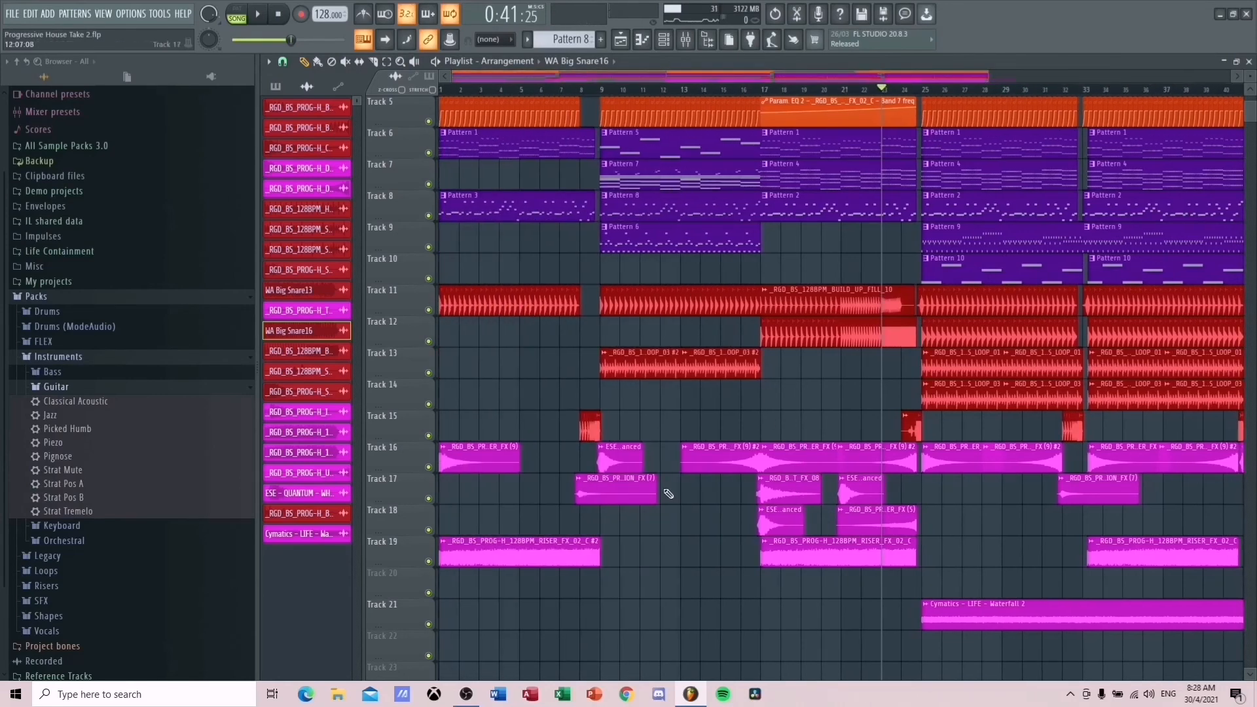
double_click(623, 461)
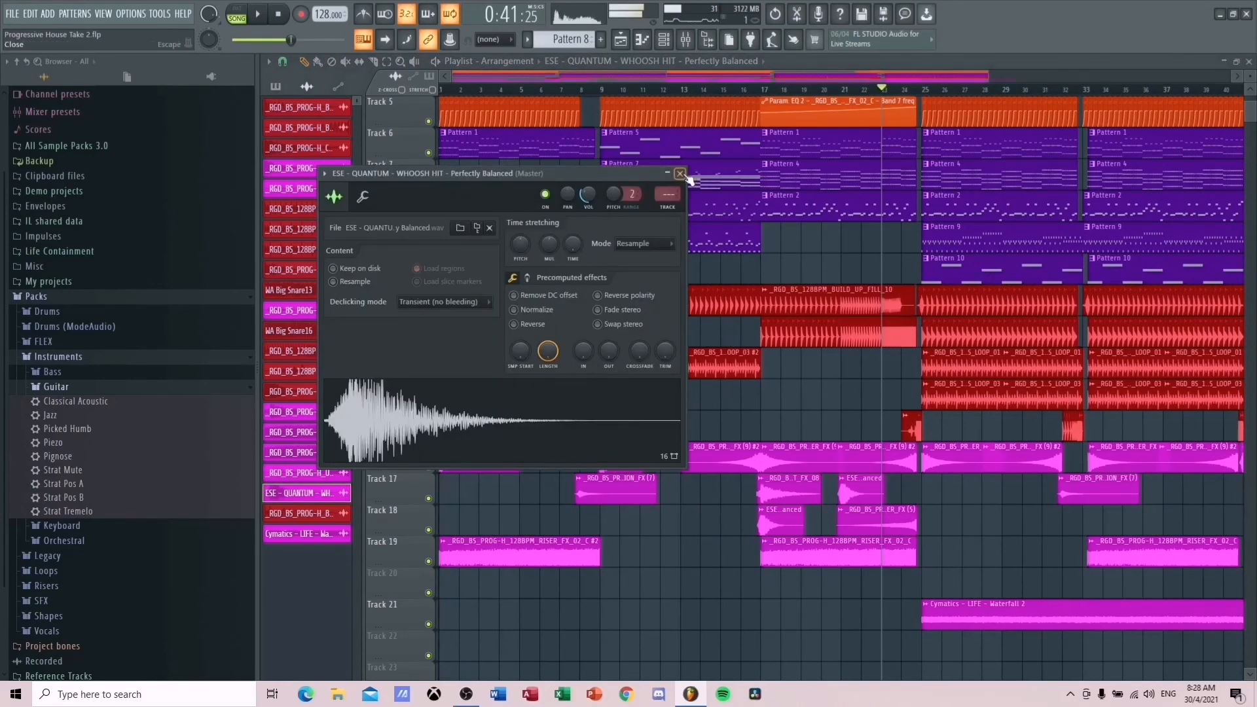
click(684, 175)
scroll(959, 182, up, 4)
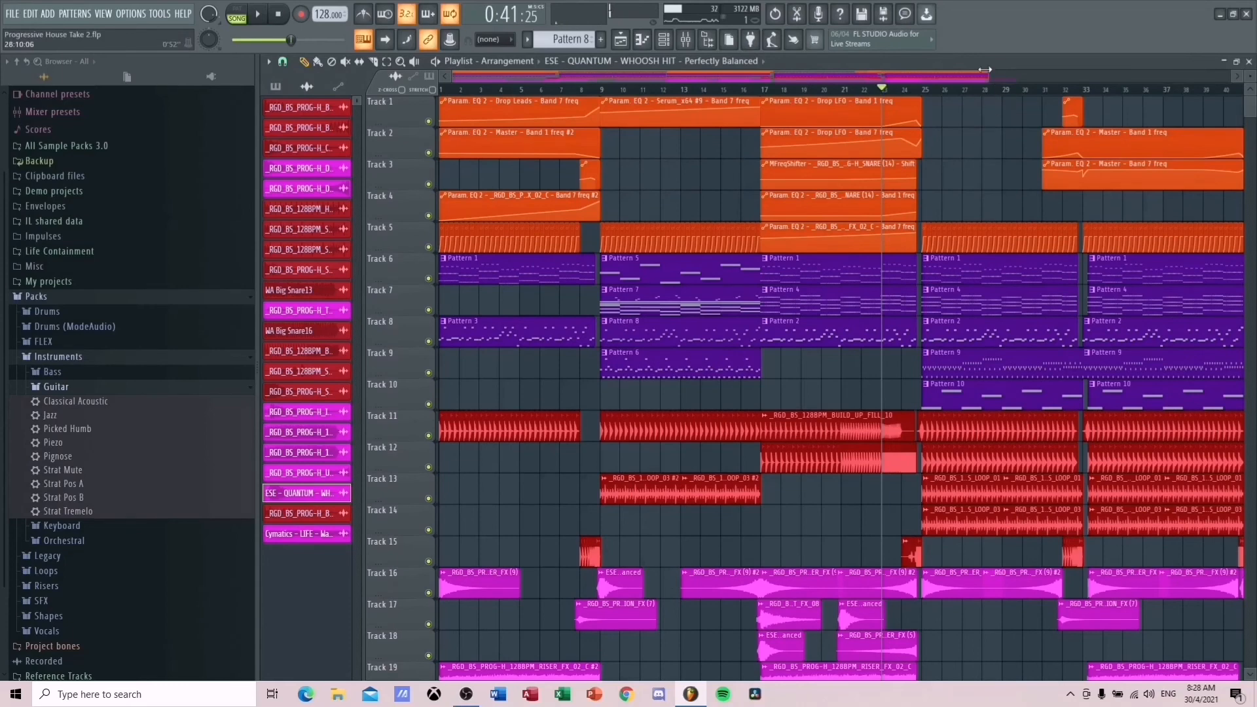
- Select the whole arrangement from bar 1 to the end of the last FX clip and play the full song
drag(985, 69, 321, 225)
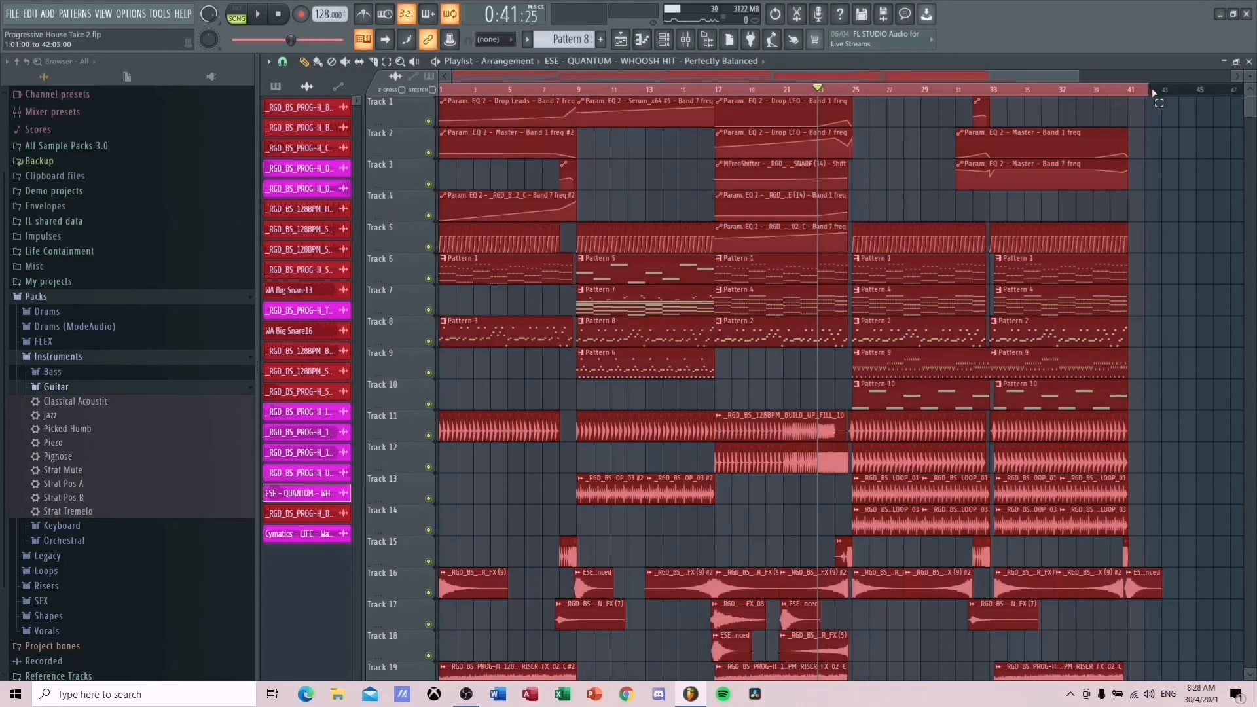
drag(1160, 93, 1163, 96)
click(1080, 114)
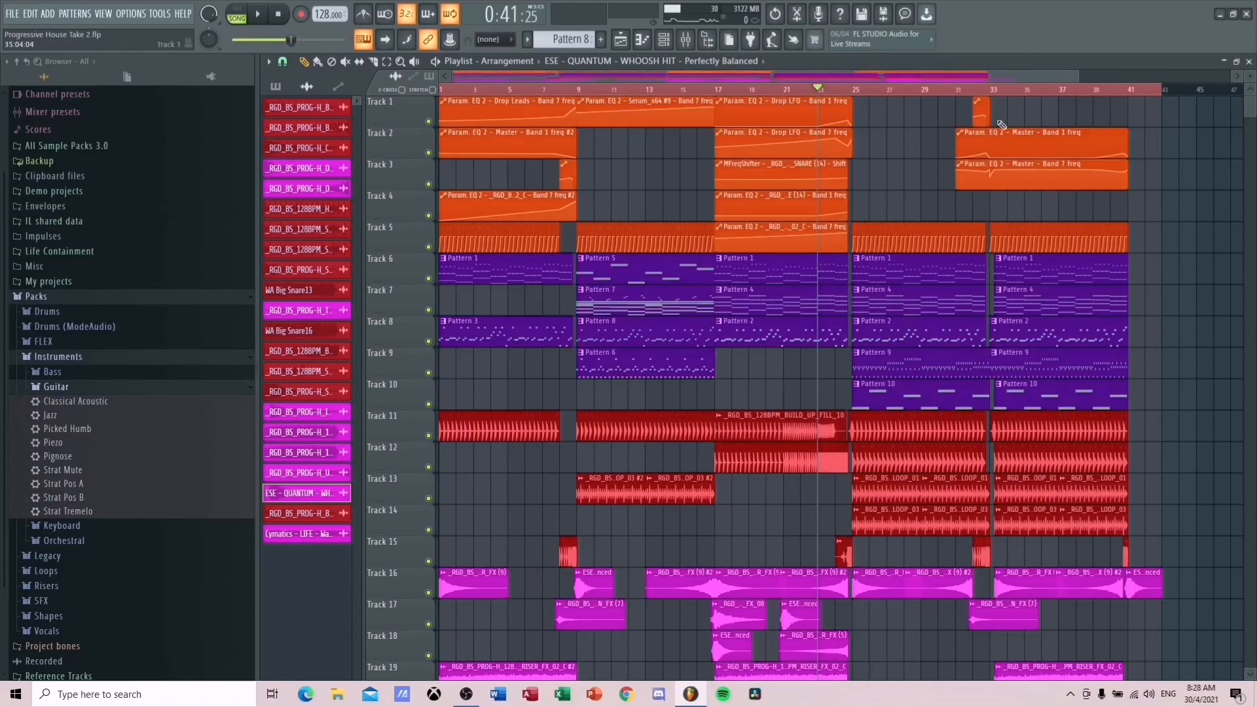
key(space)
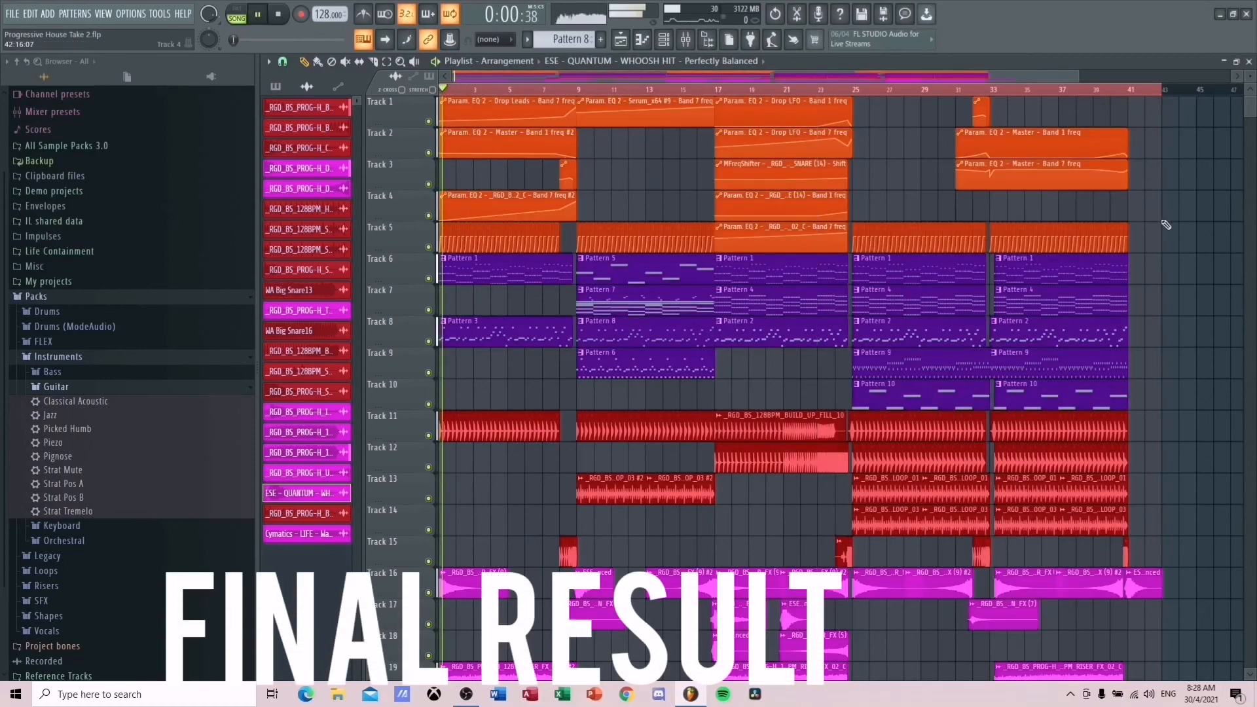